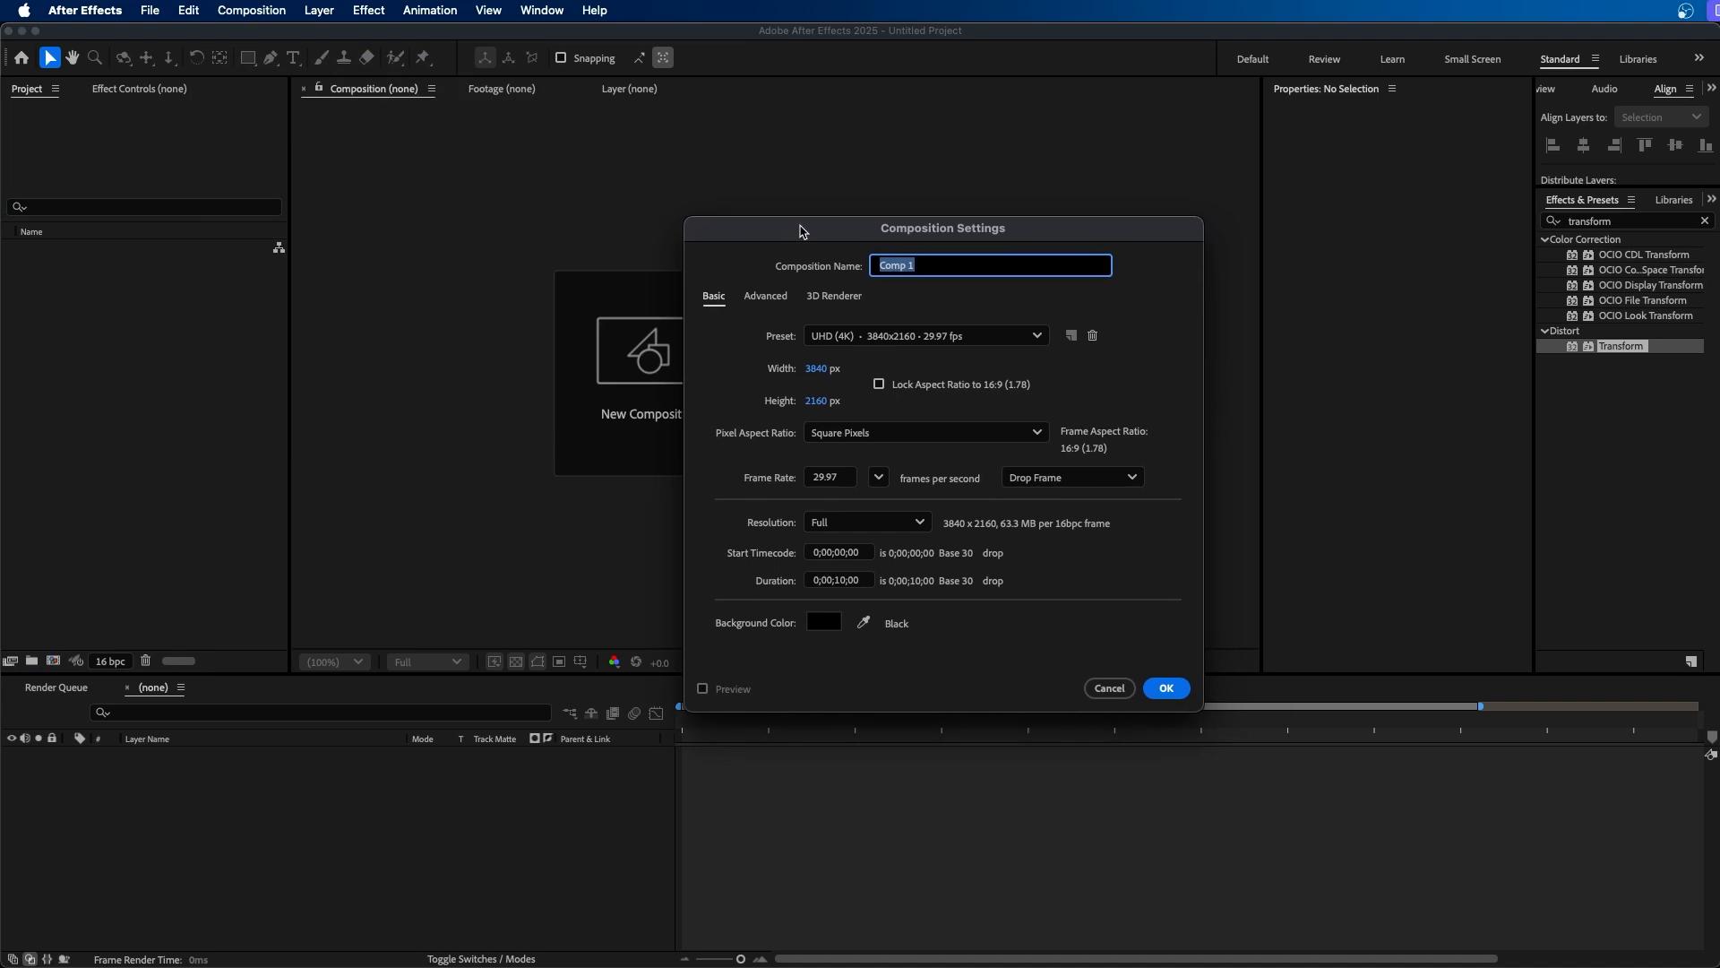
Create a 3840x2160, 29.97 fps composition named SOCIAL MEDIA LOWER THIRD with a duration of 0;00;10;00.
{"action": "type", "text": "SOCIAL MEDIA LOWER THIRD"}
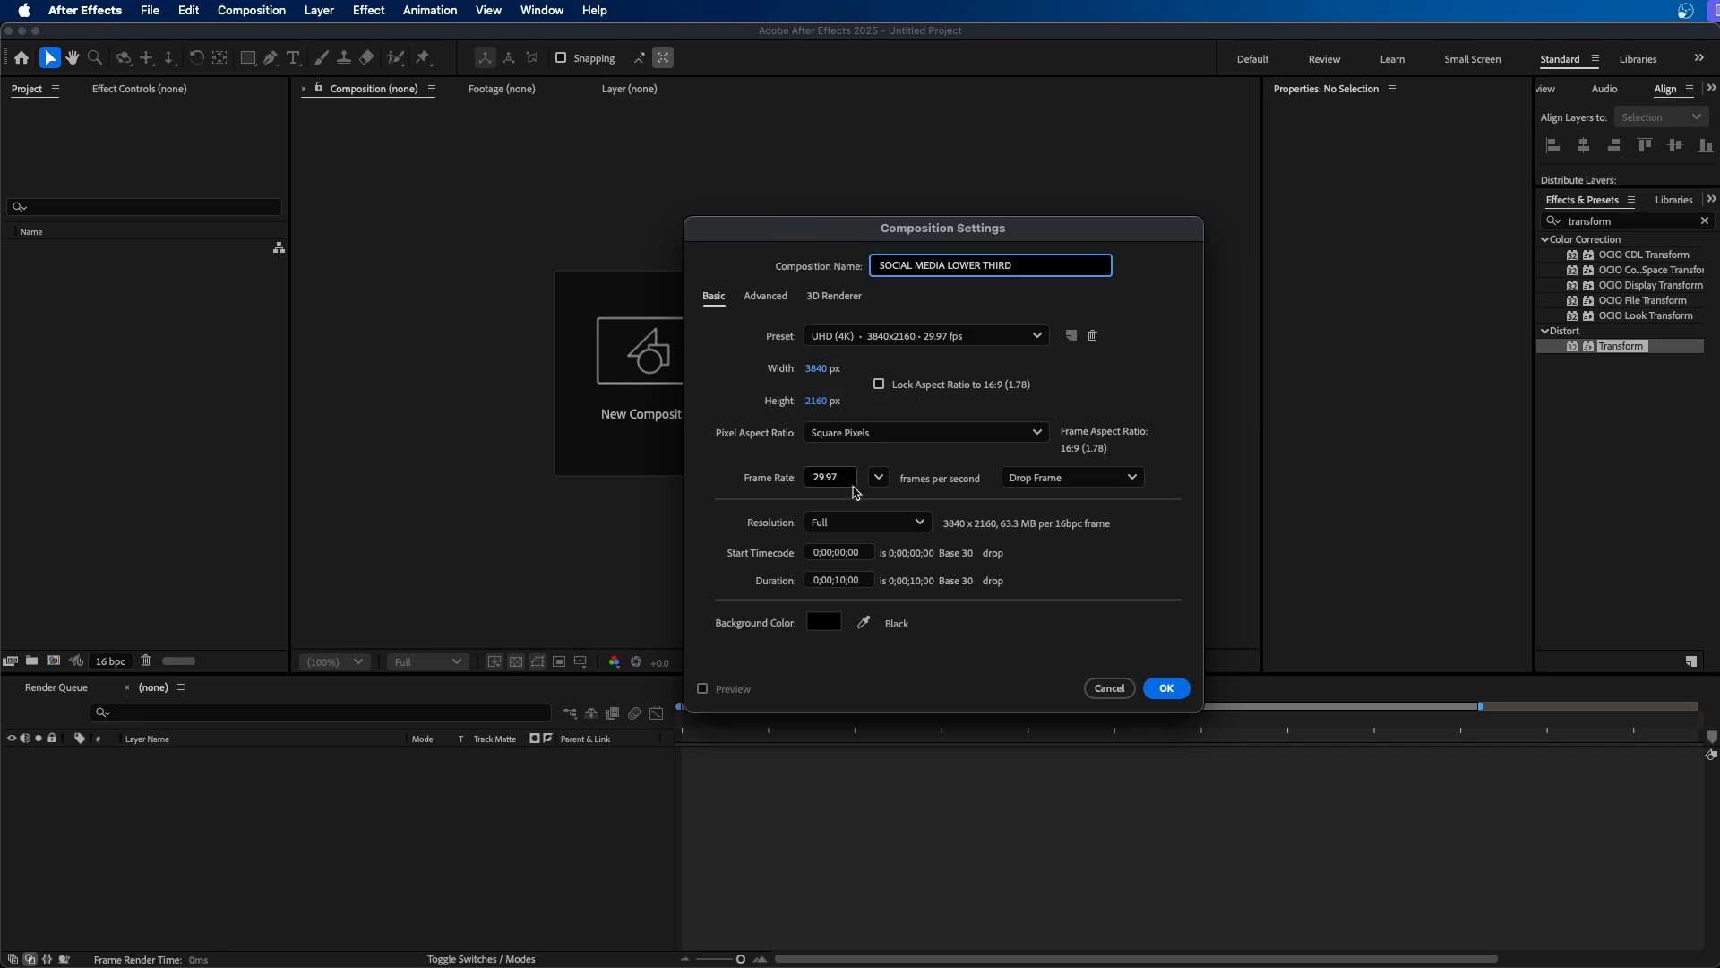
{"action": "left_click", "coordinate": [841, 580]}
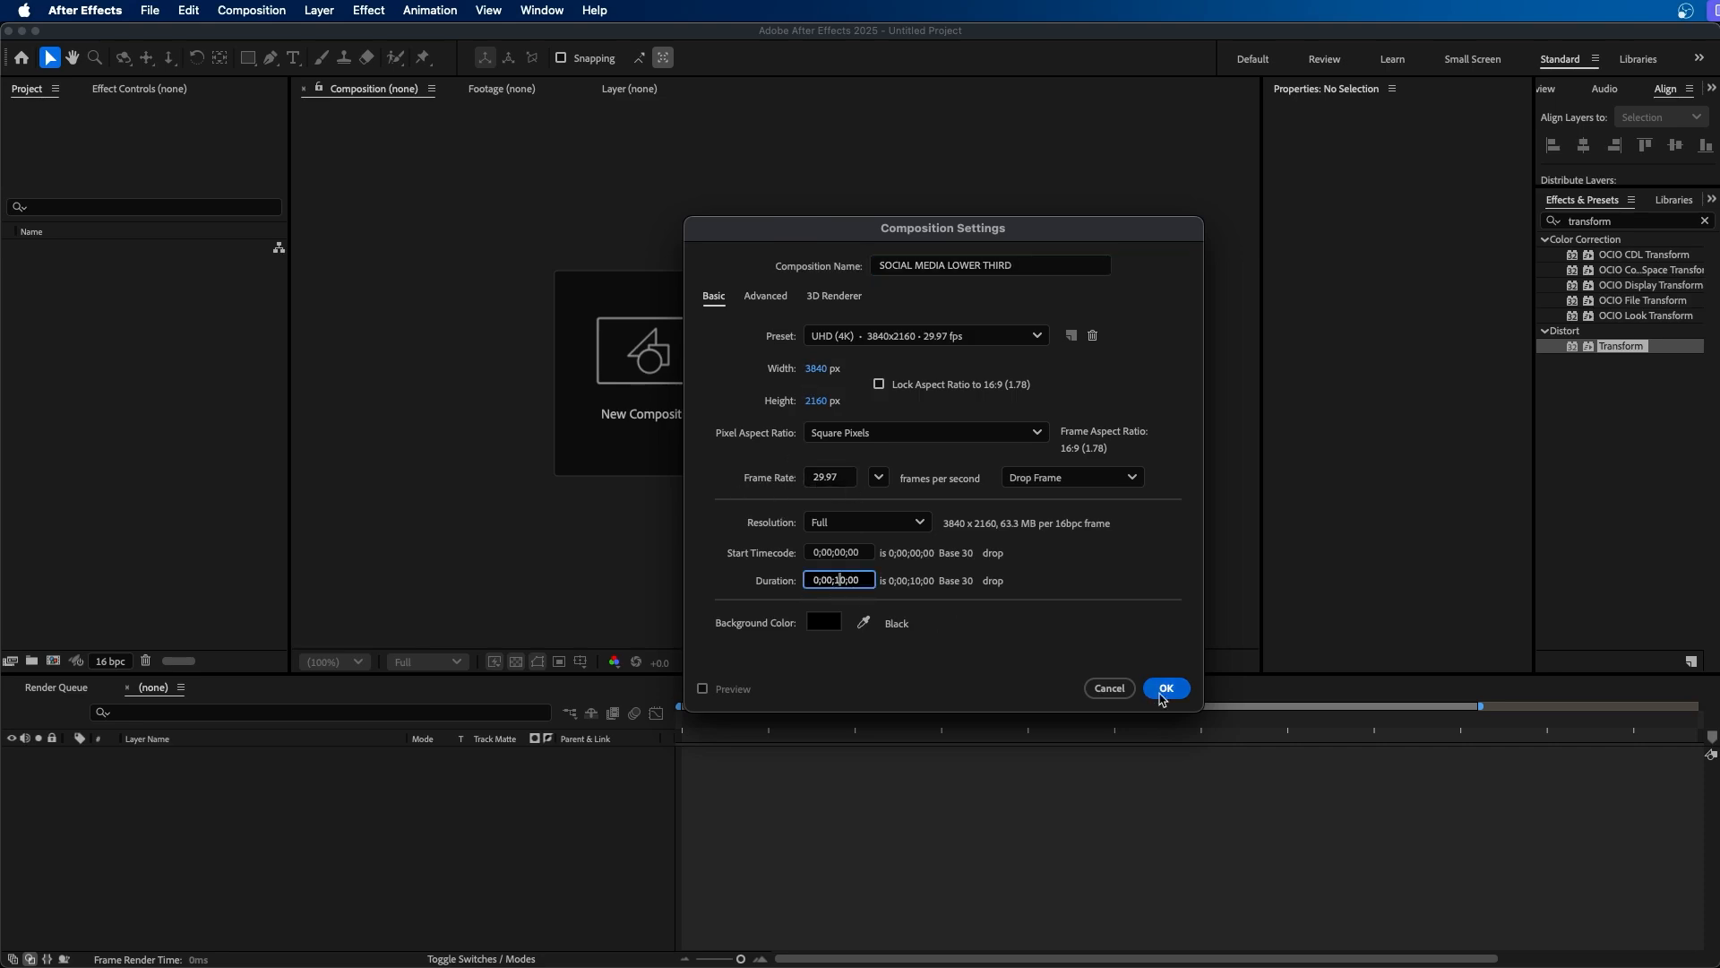
{"action": "left_click", "coordinate": [1164, 688]}
Set the composition view's magnification to Fit.
{"action": "left_click", "coordinate": [331, 662]}
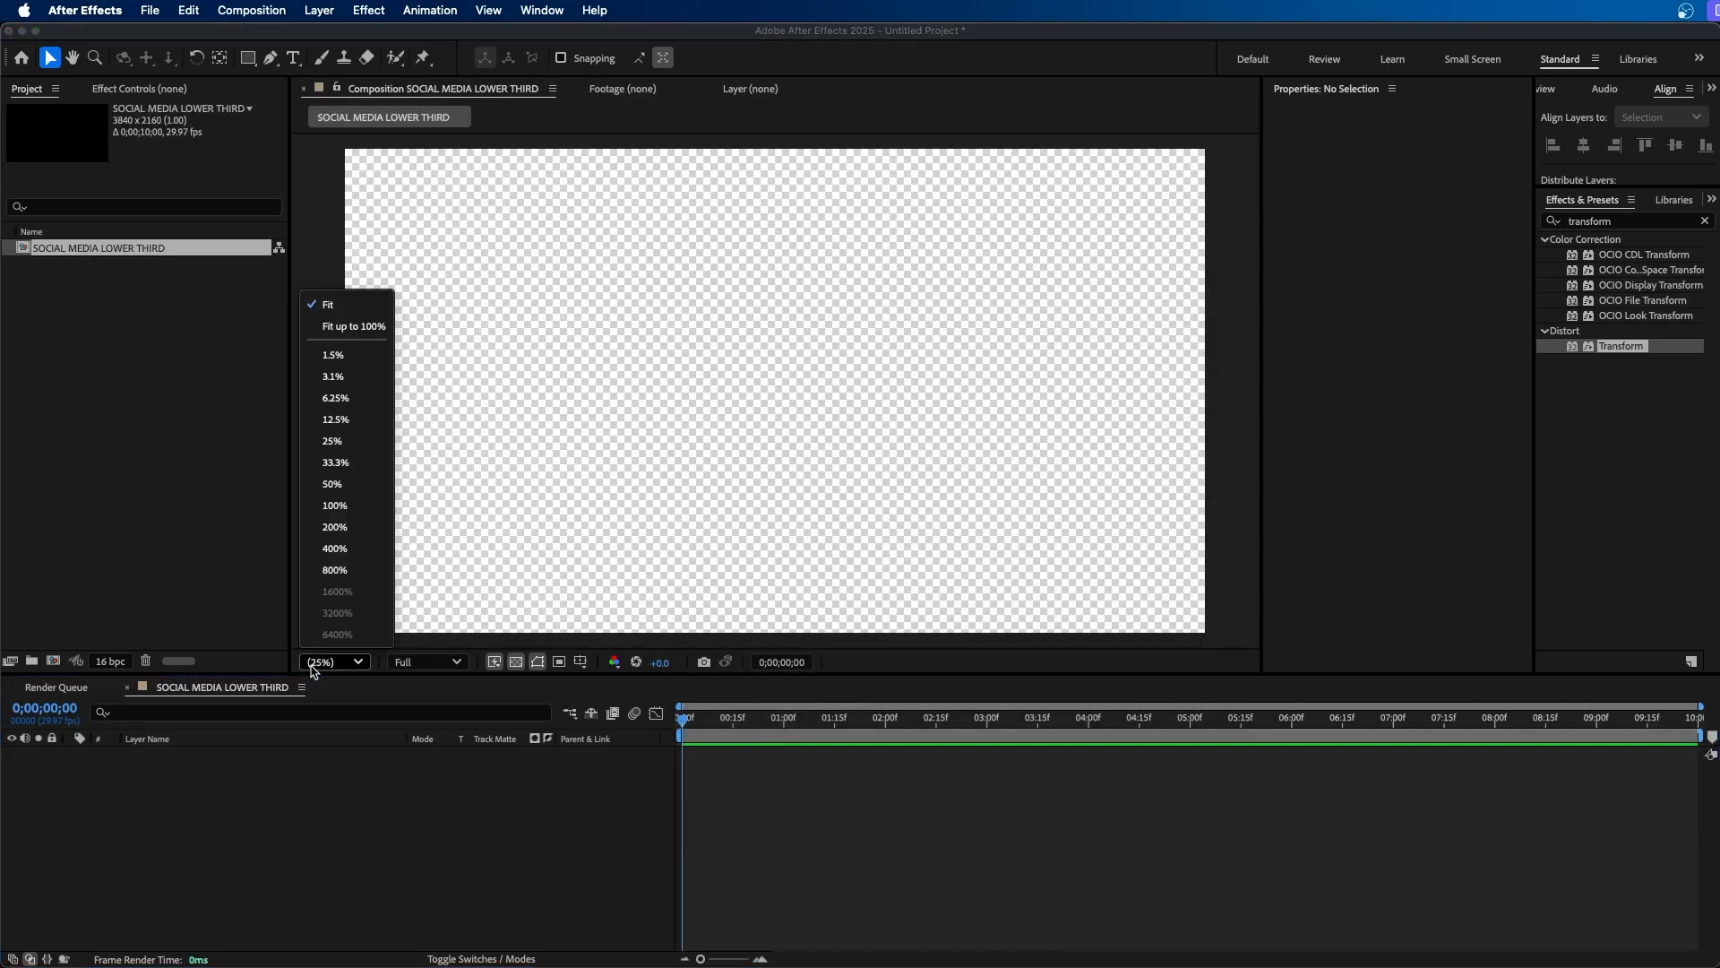
{"action": "left_click", "coordinate": [336, 306]}
{"action": "scroll", "coordinate": [691, 374], "scroll_direction": "down", "scroll_amount": 1}
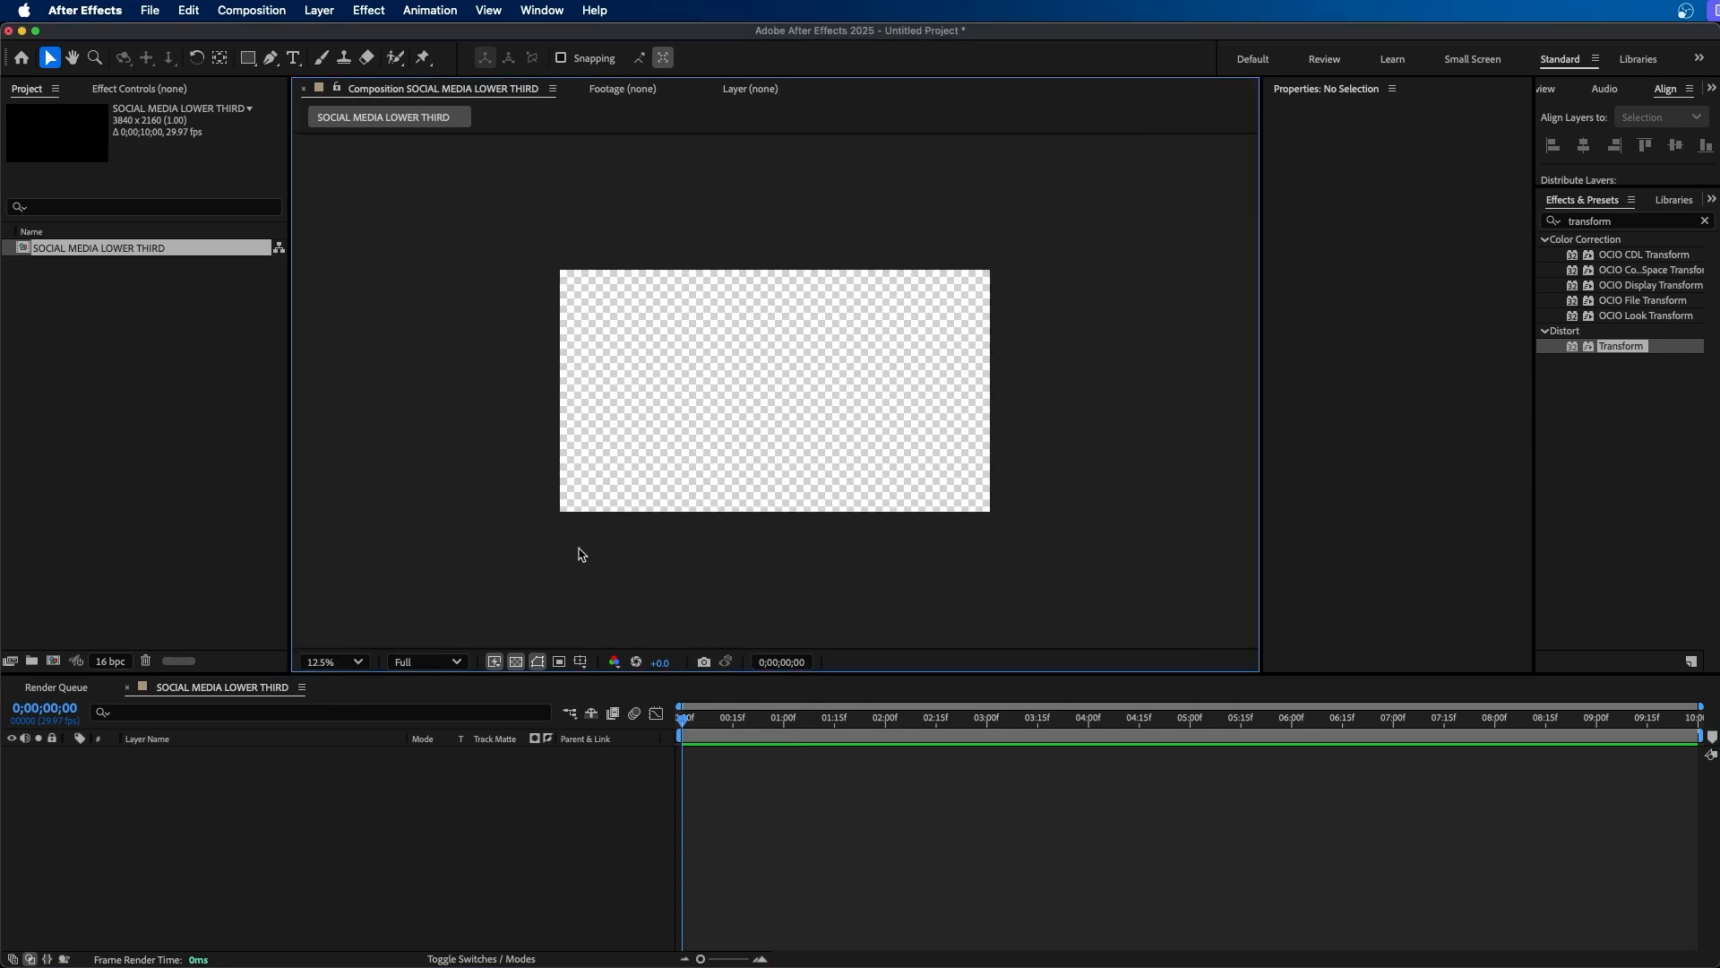
{"action": "left_click", "coordinate": [313, 664]}
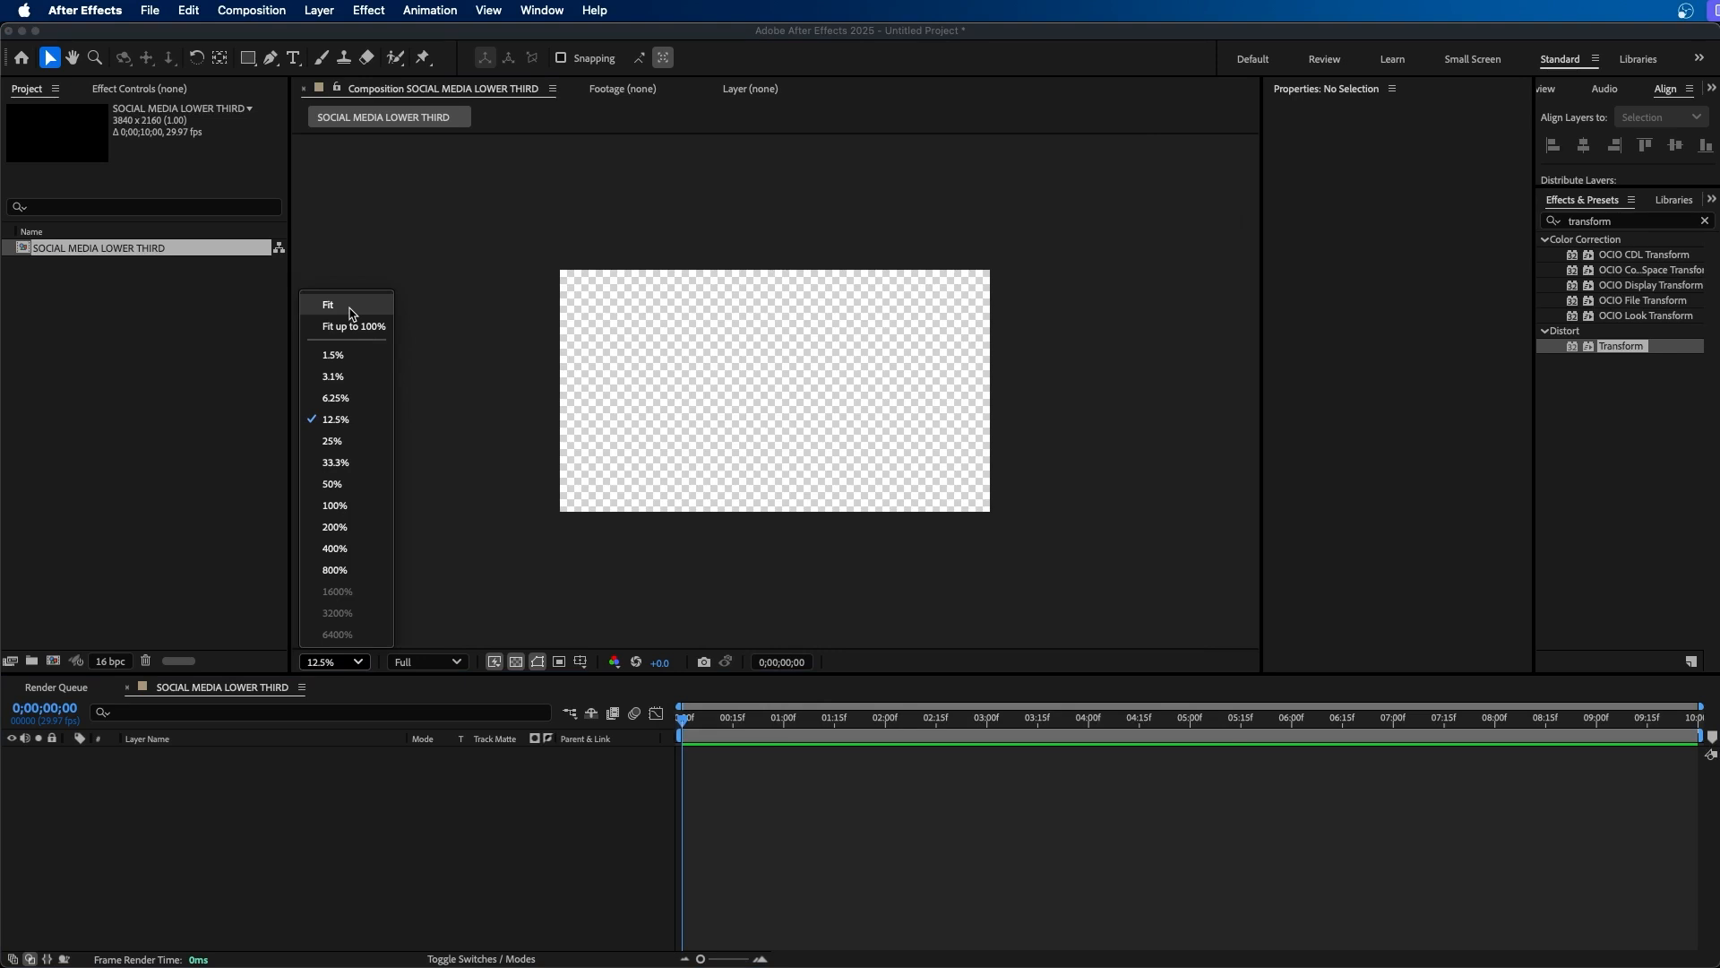
{"action": "left_click", "coordinate": [350, 312]}
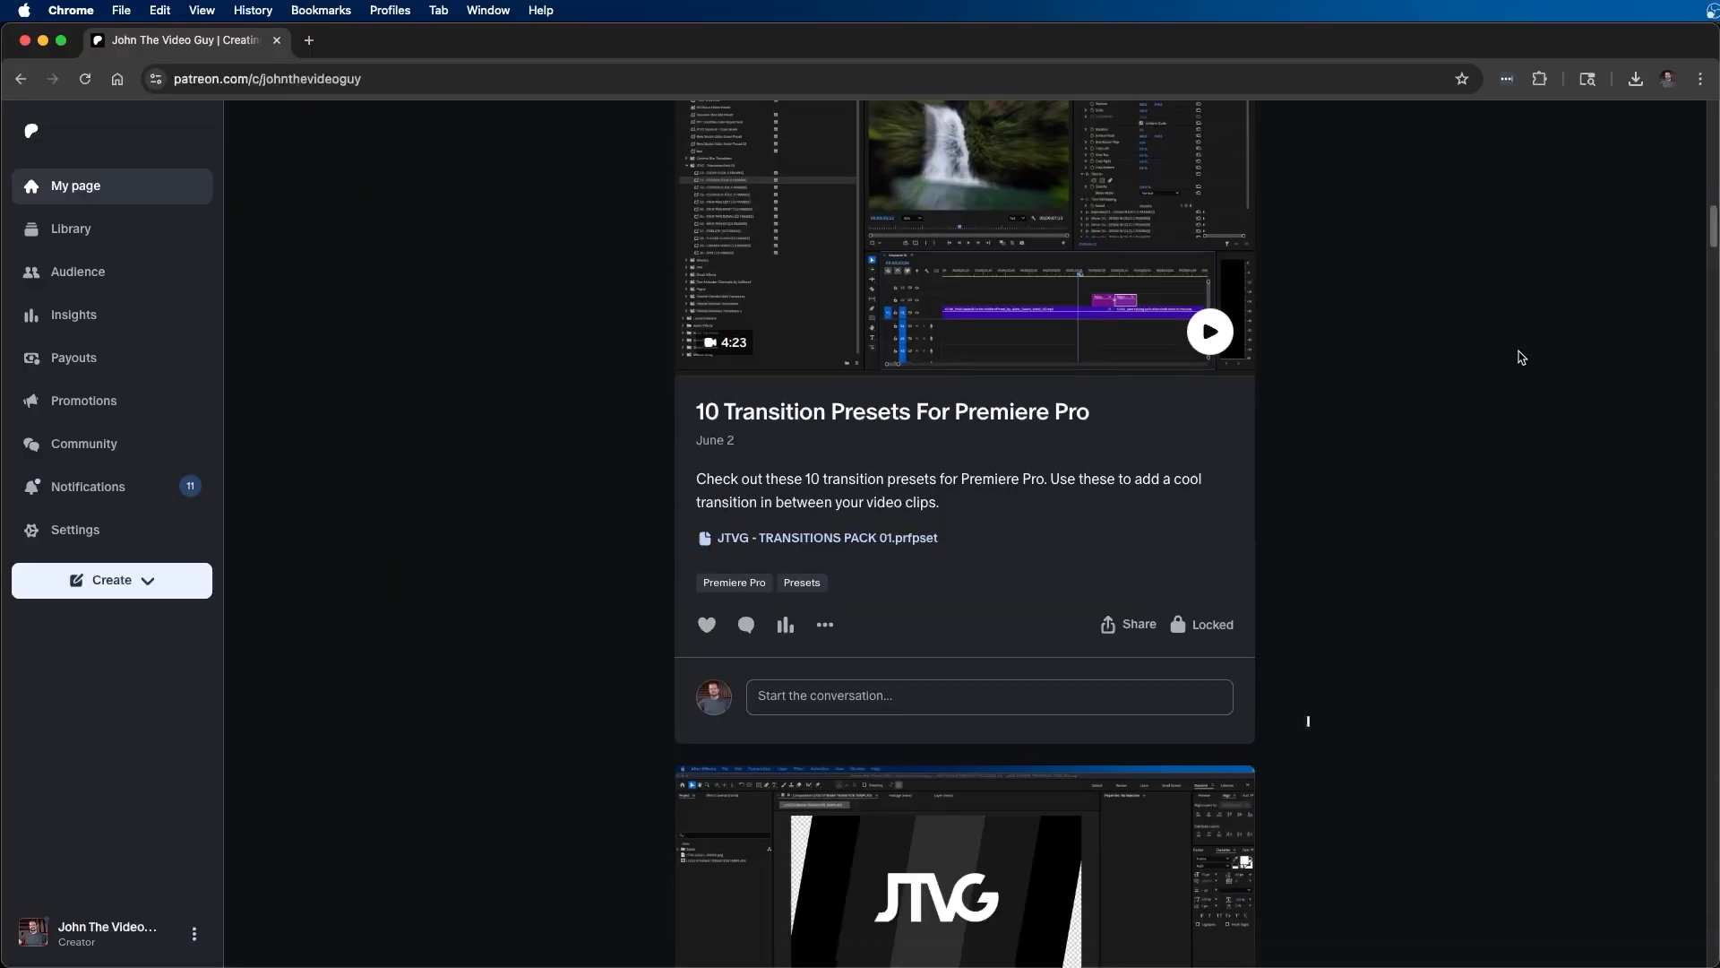
Switch to Chrome and look through the template and preset posts on the Patreon page.
{"action": "scroll", "coordinate": [1517, 353], "scroll_direction": "down", "scroll_amount": 15}
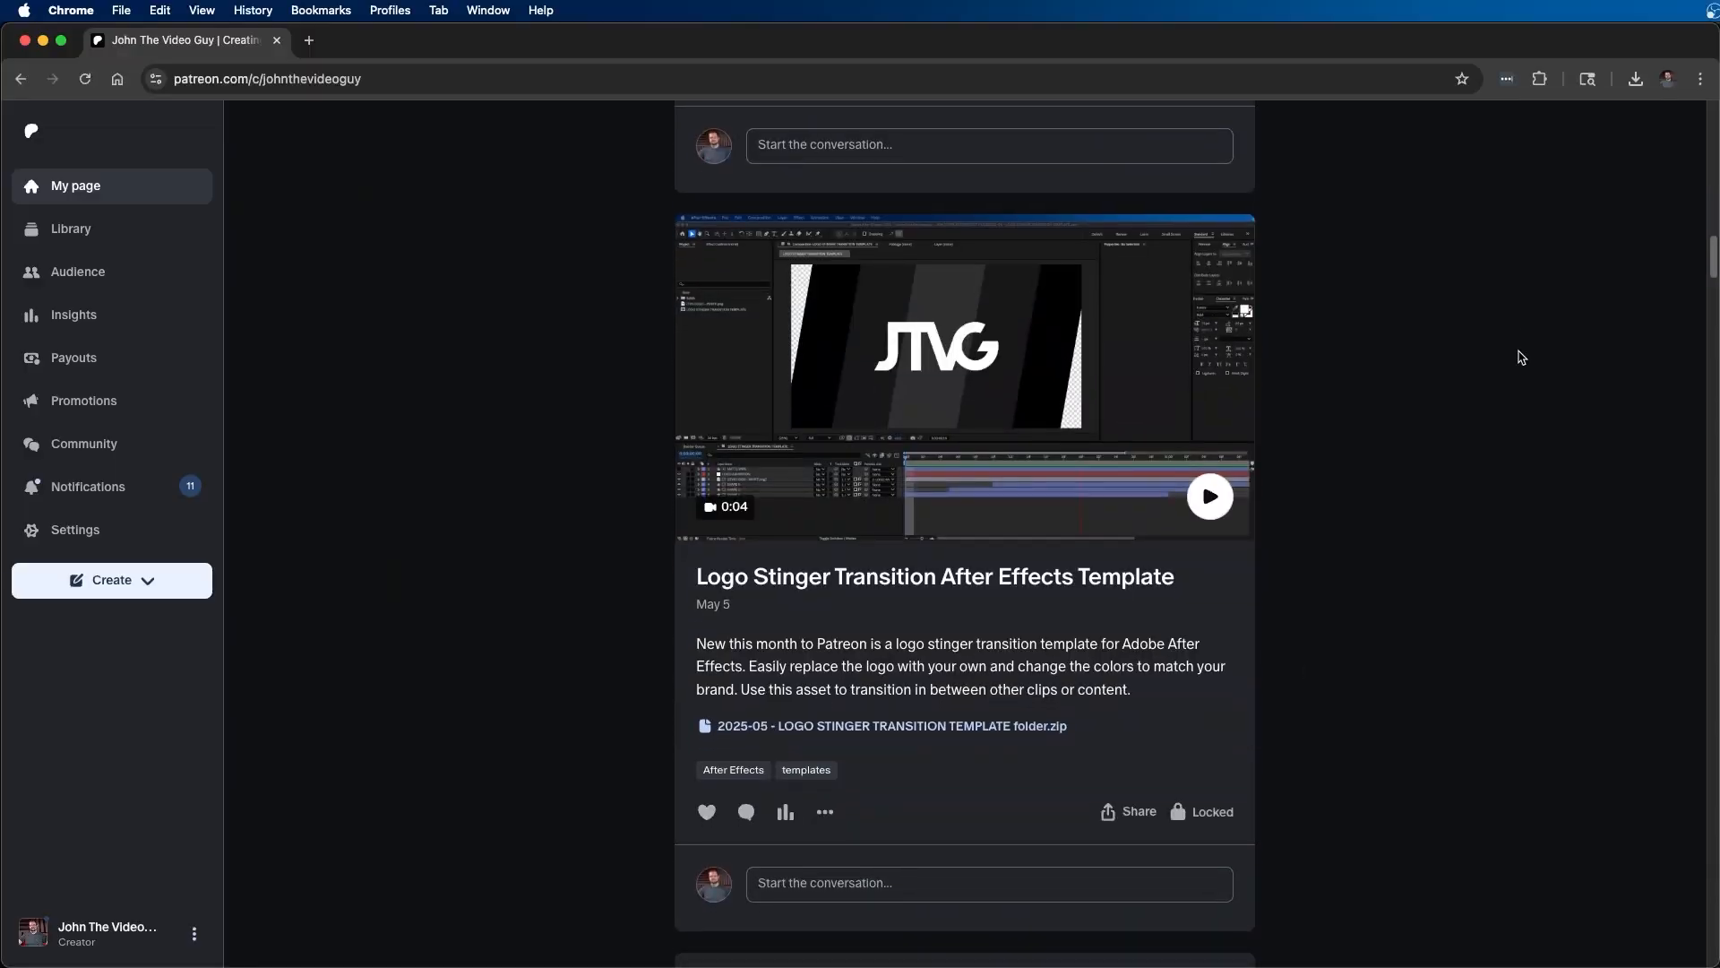
{"action": "scroll", "coordinate": [1521, 357], "scroll_direction": "down", "scroll_amount": 5}
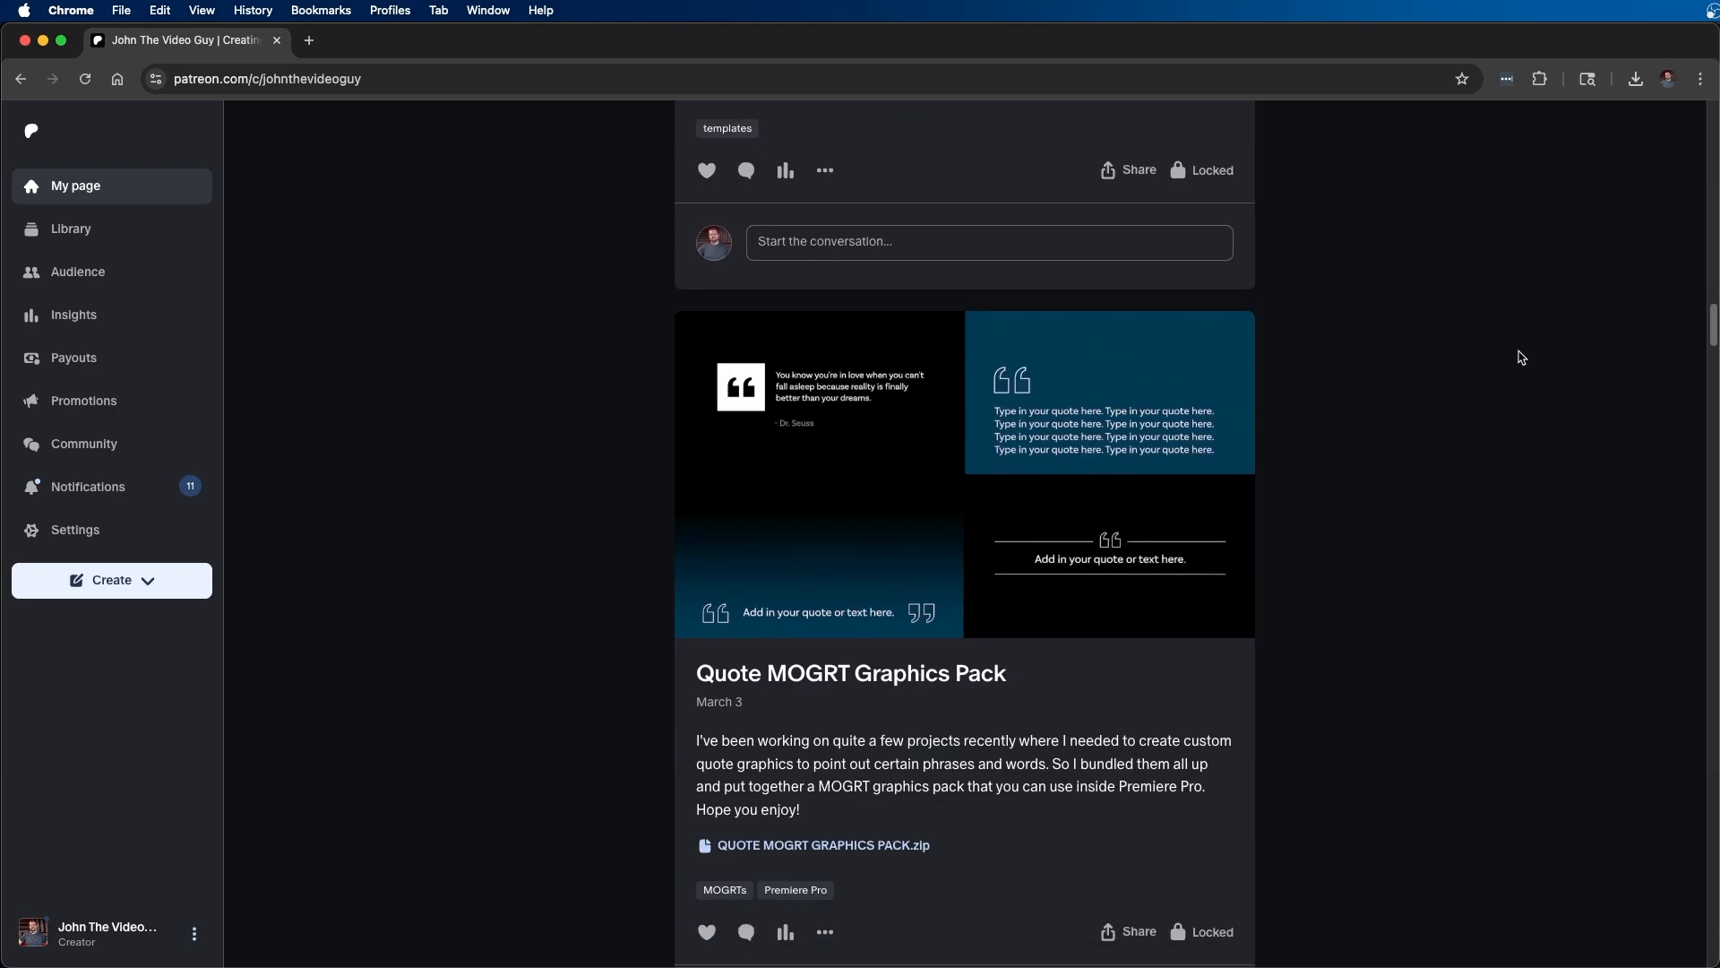
{"action": "scroll", "coordinate": [1520, 357], "scroll_direction": "down", "scroll_amount": 20}
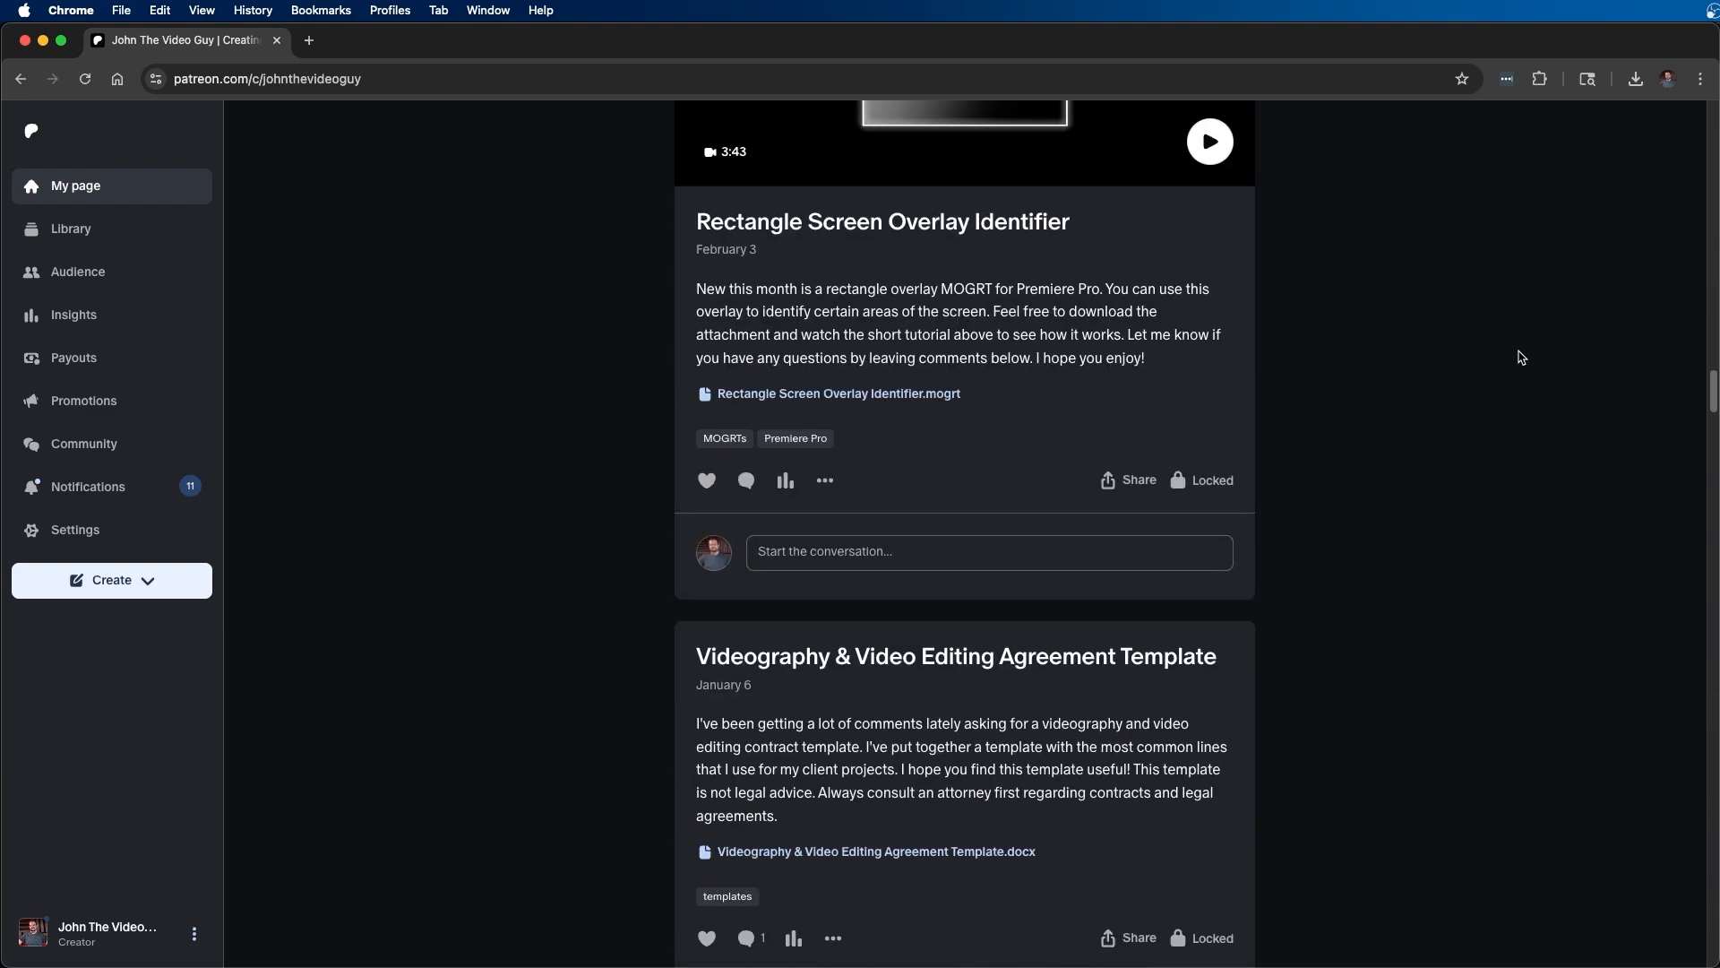
{"action": "scroll", "coordinate": [1521, 357], "scroll_direction": "down", "scroll_amount": 20}
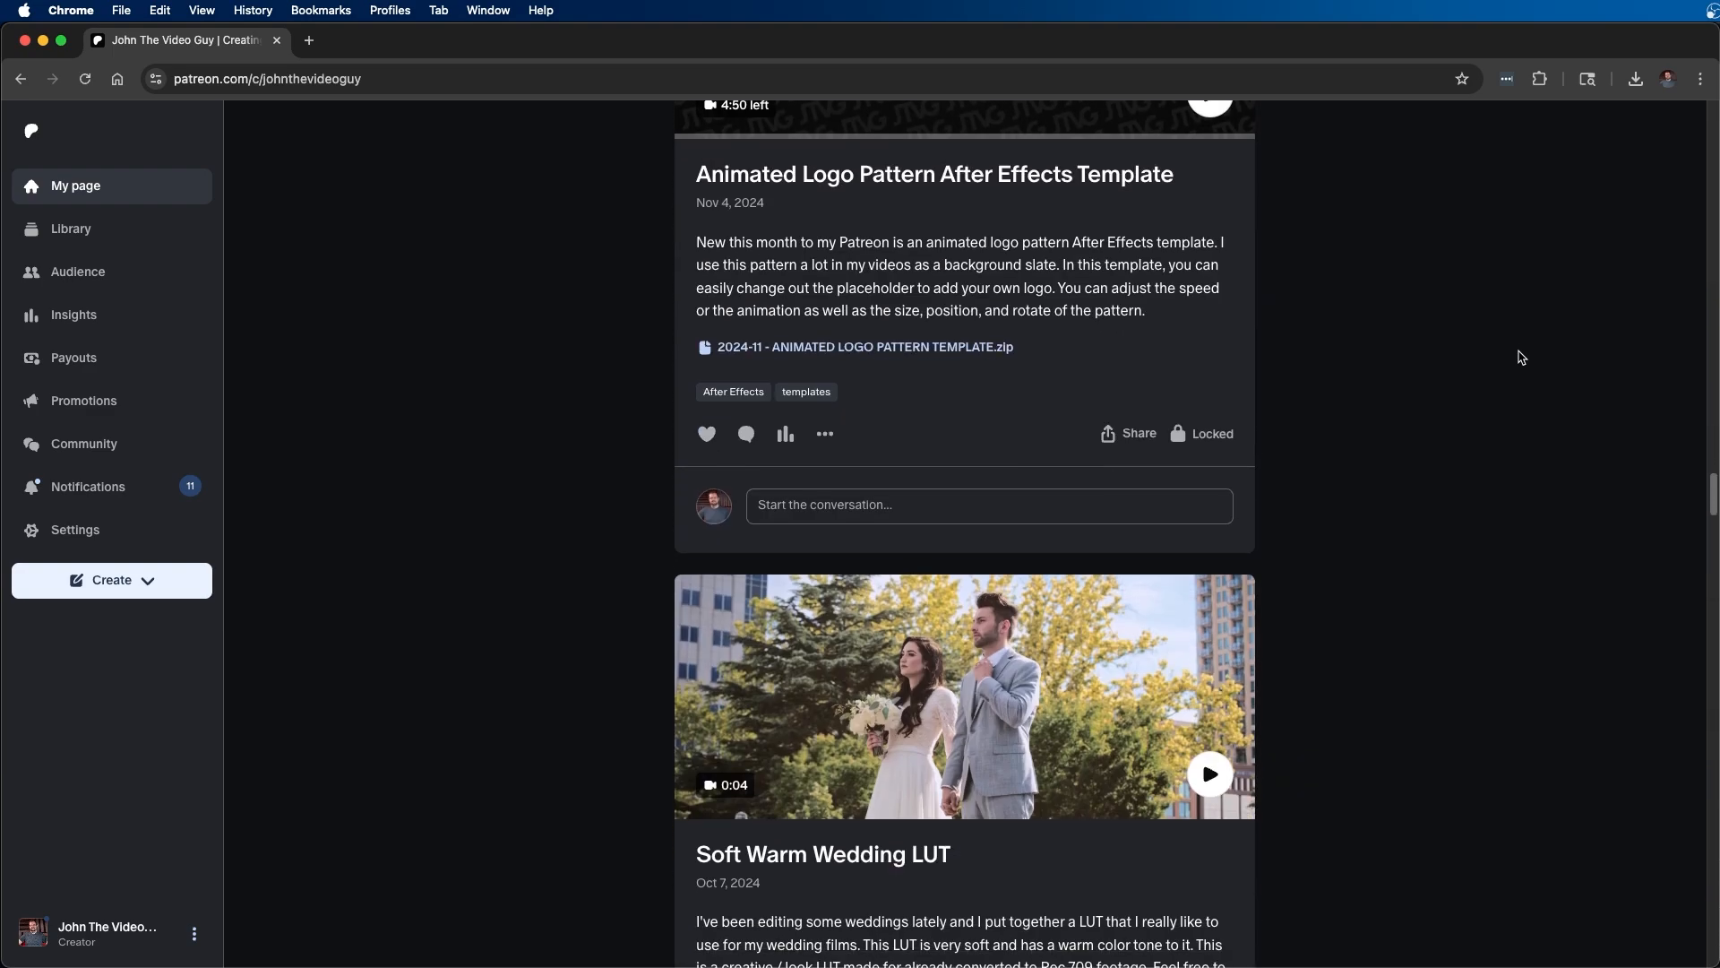
{"action": "scroll", "coordinate": [1520, 356], "scroll_direction": "down", "scroll_amount": 20}
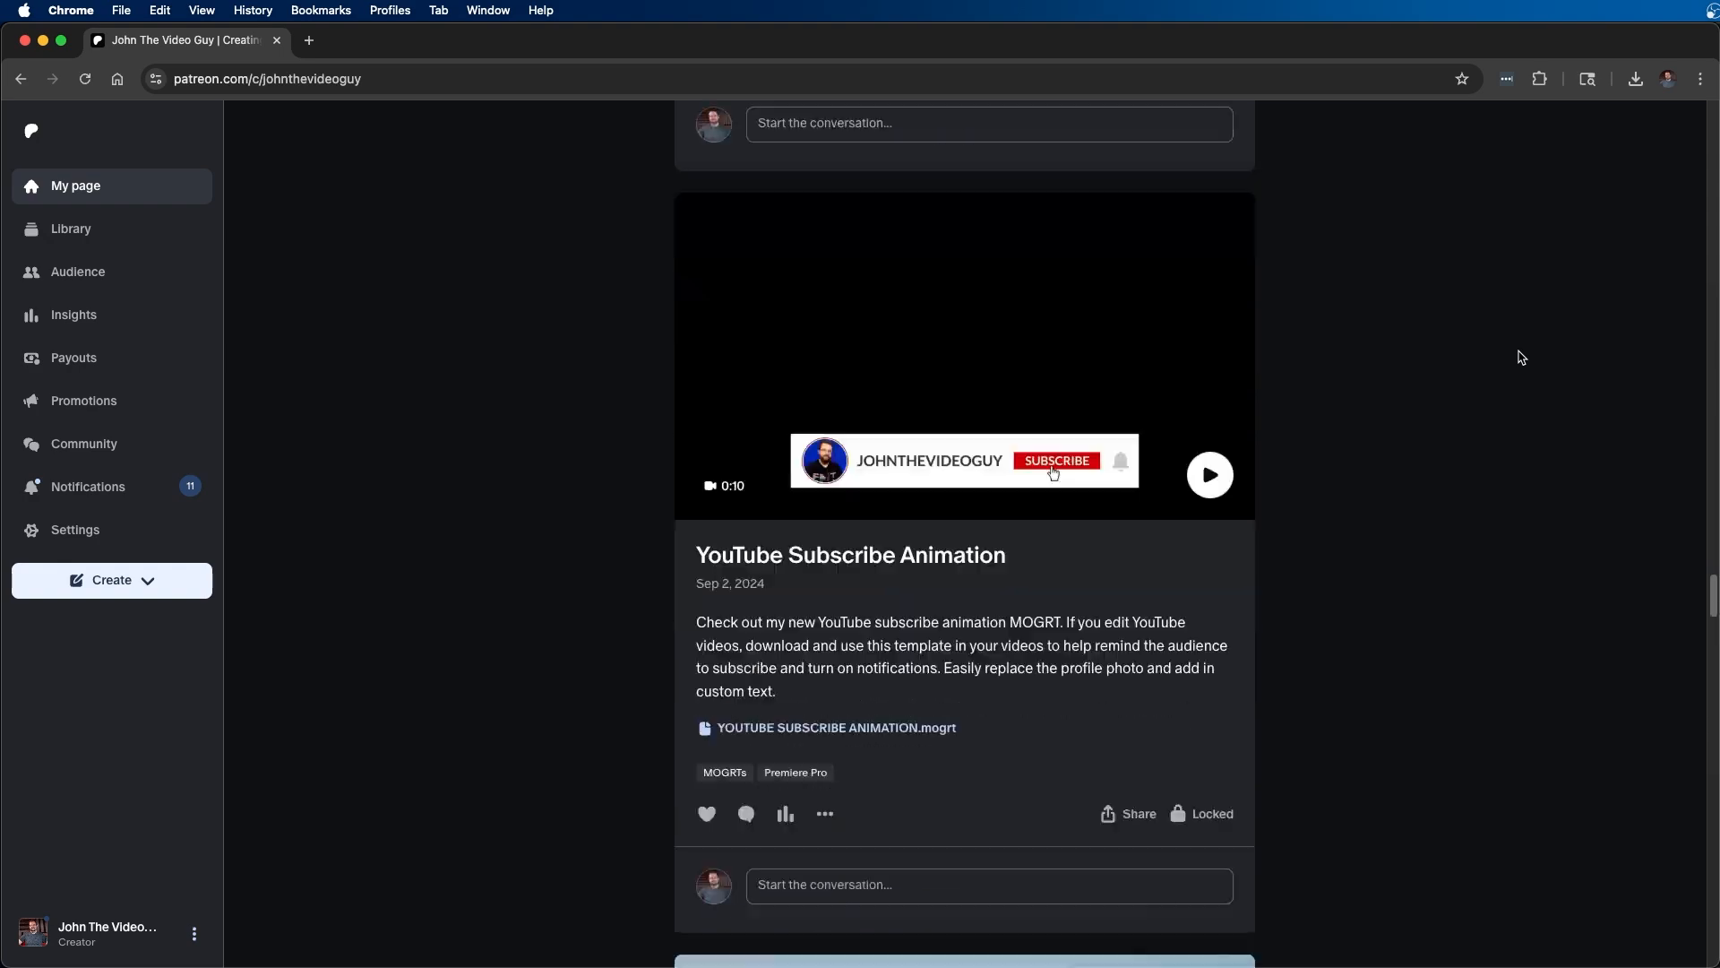
{"action": "scroll", "coordinate": [1520, 356], "scroll_direction": "down", "scroll_amount": 20}
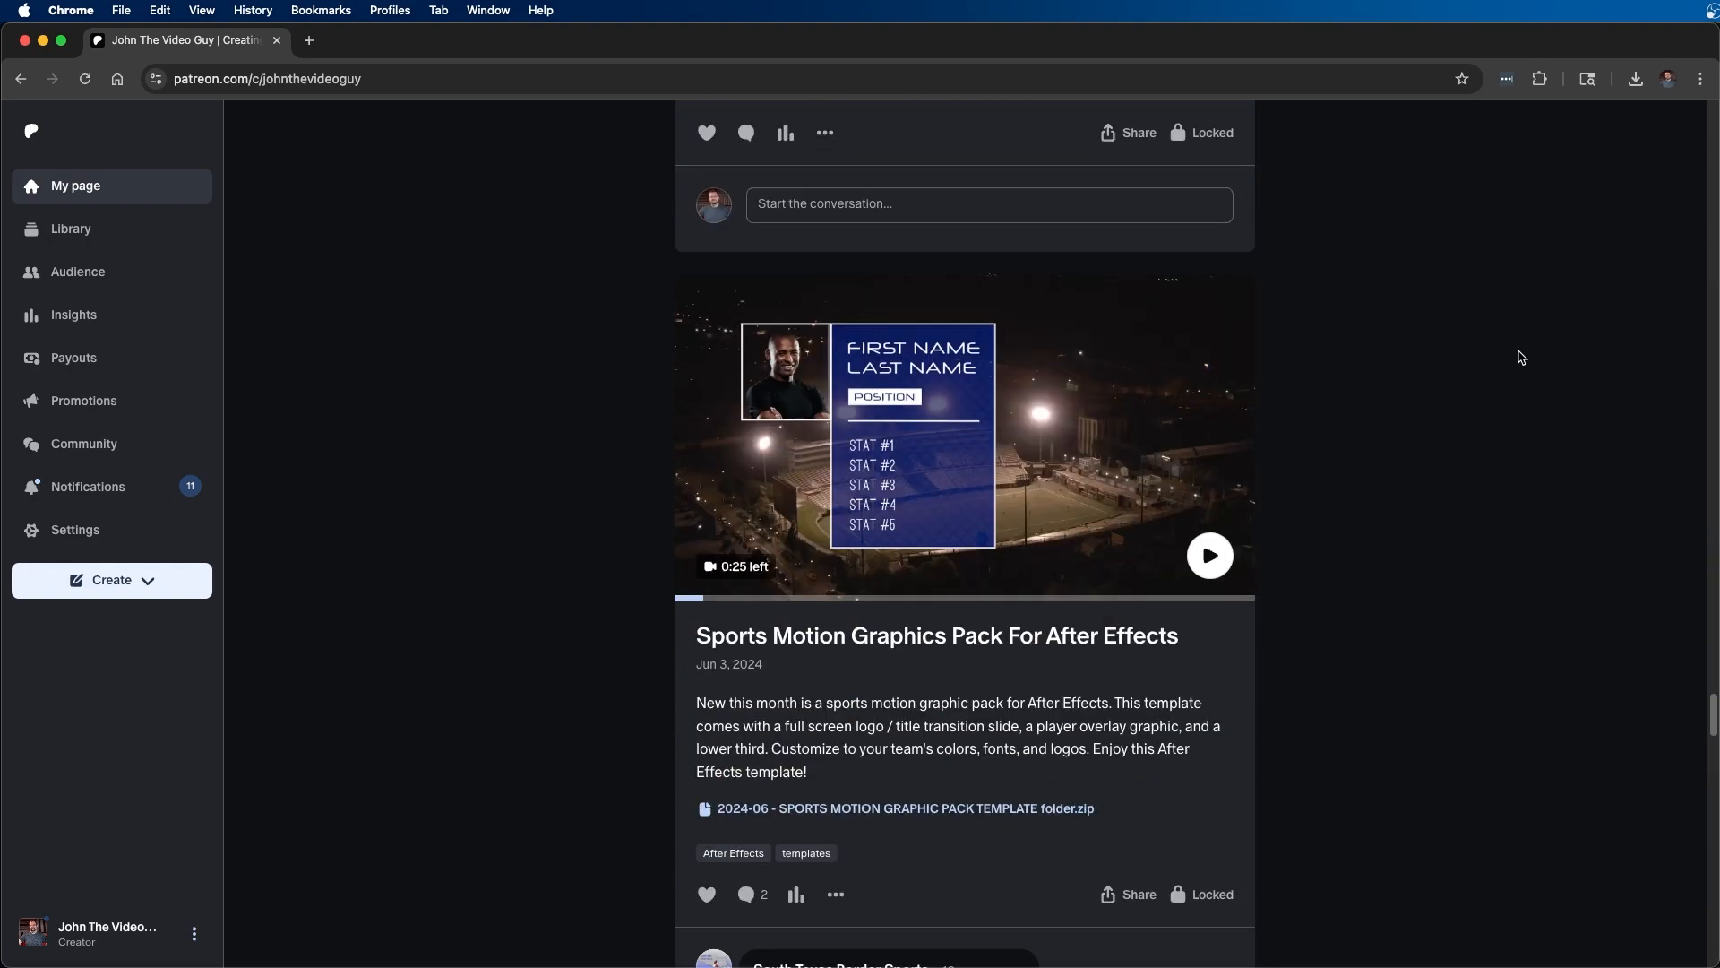
{"action": "scroll", "coordinate": [1521, 357], "scroll_direction": "down", "scroll_amount": 5}
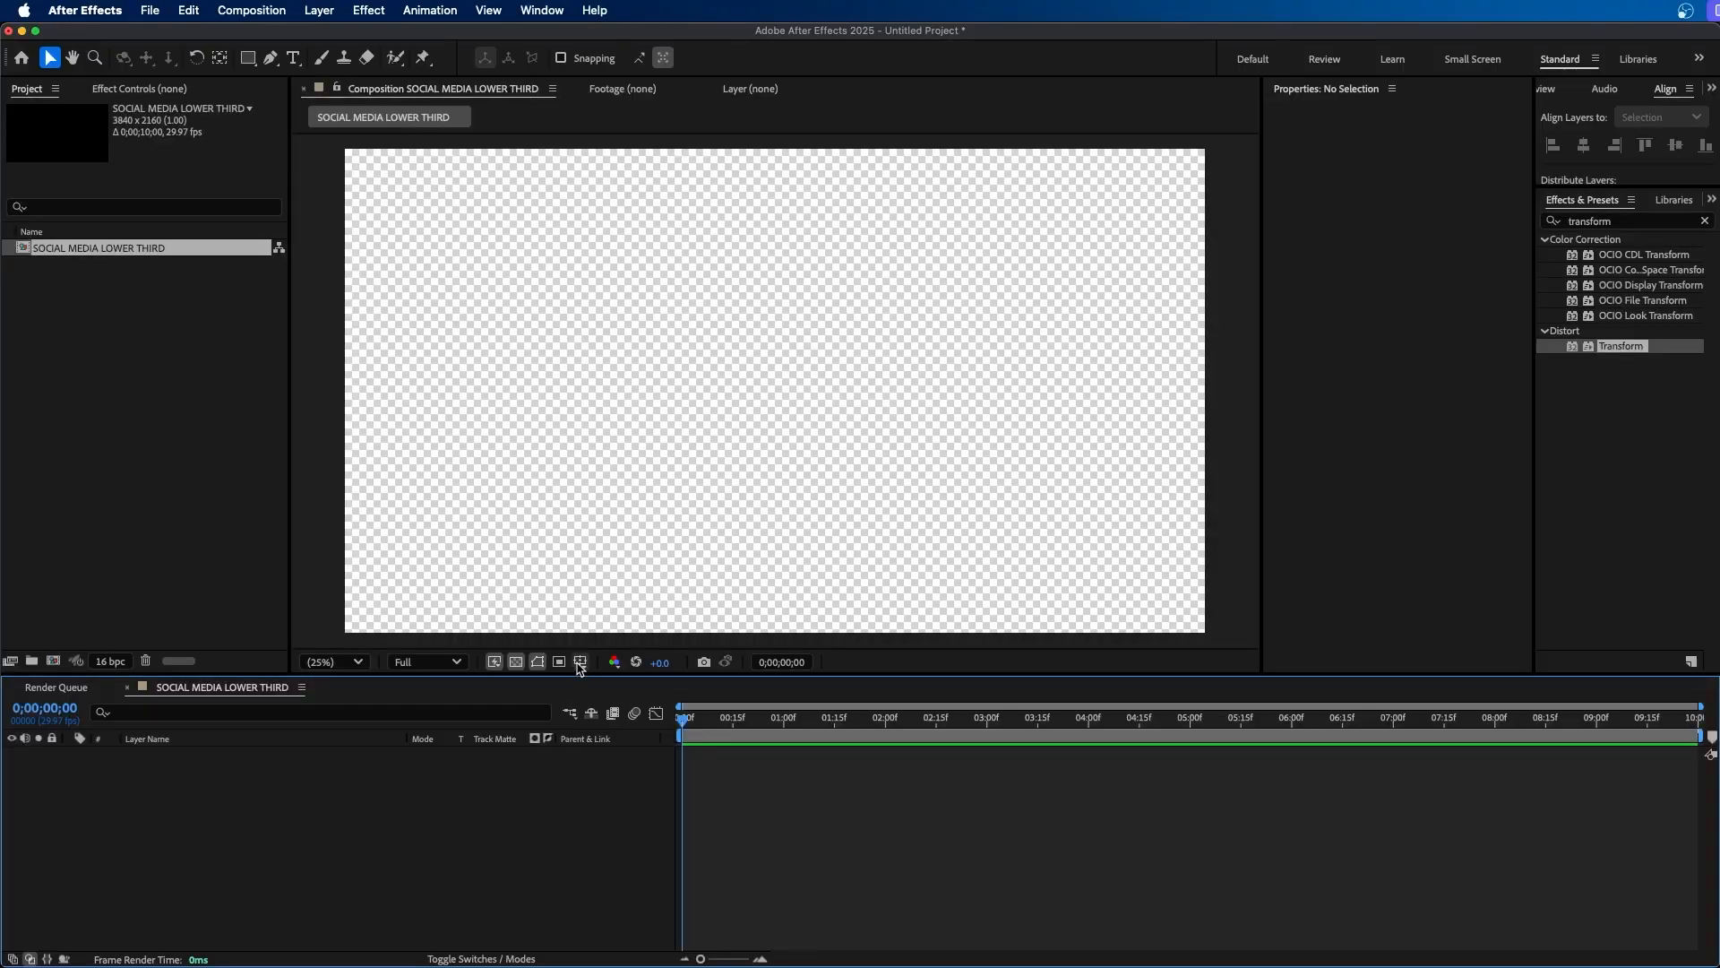
Switch back to After Effects and show the Title/Action Safe guides over the composition.
{"action": "left_click", "coordinate": [580, 664]}
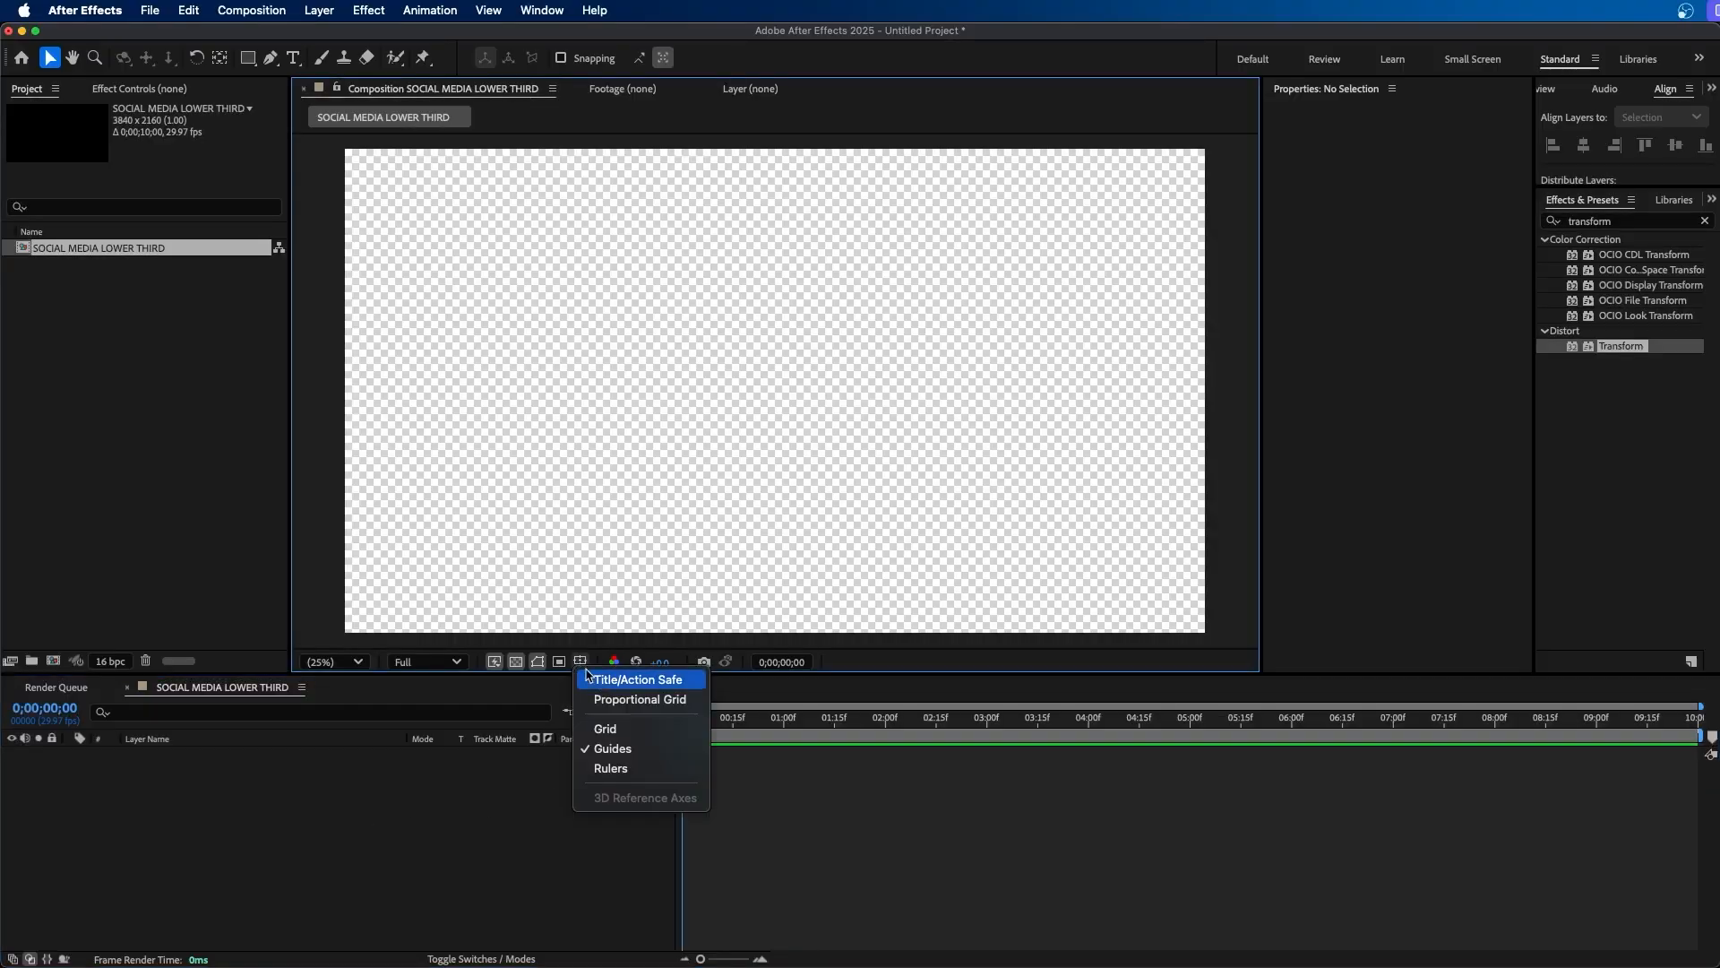
{"action": "left_click", "coordinate": [627, 673]}
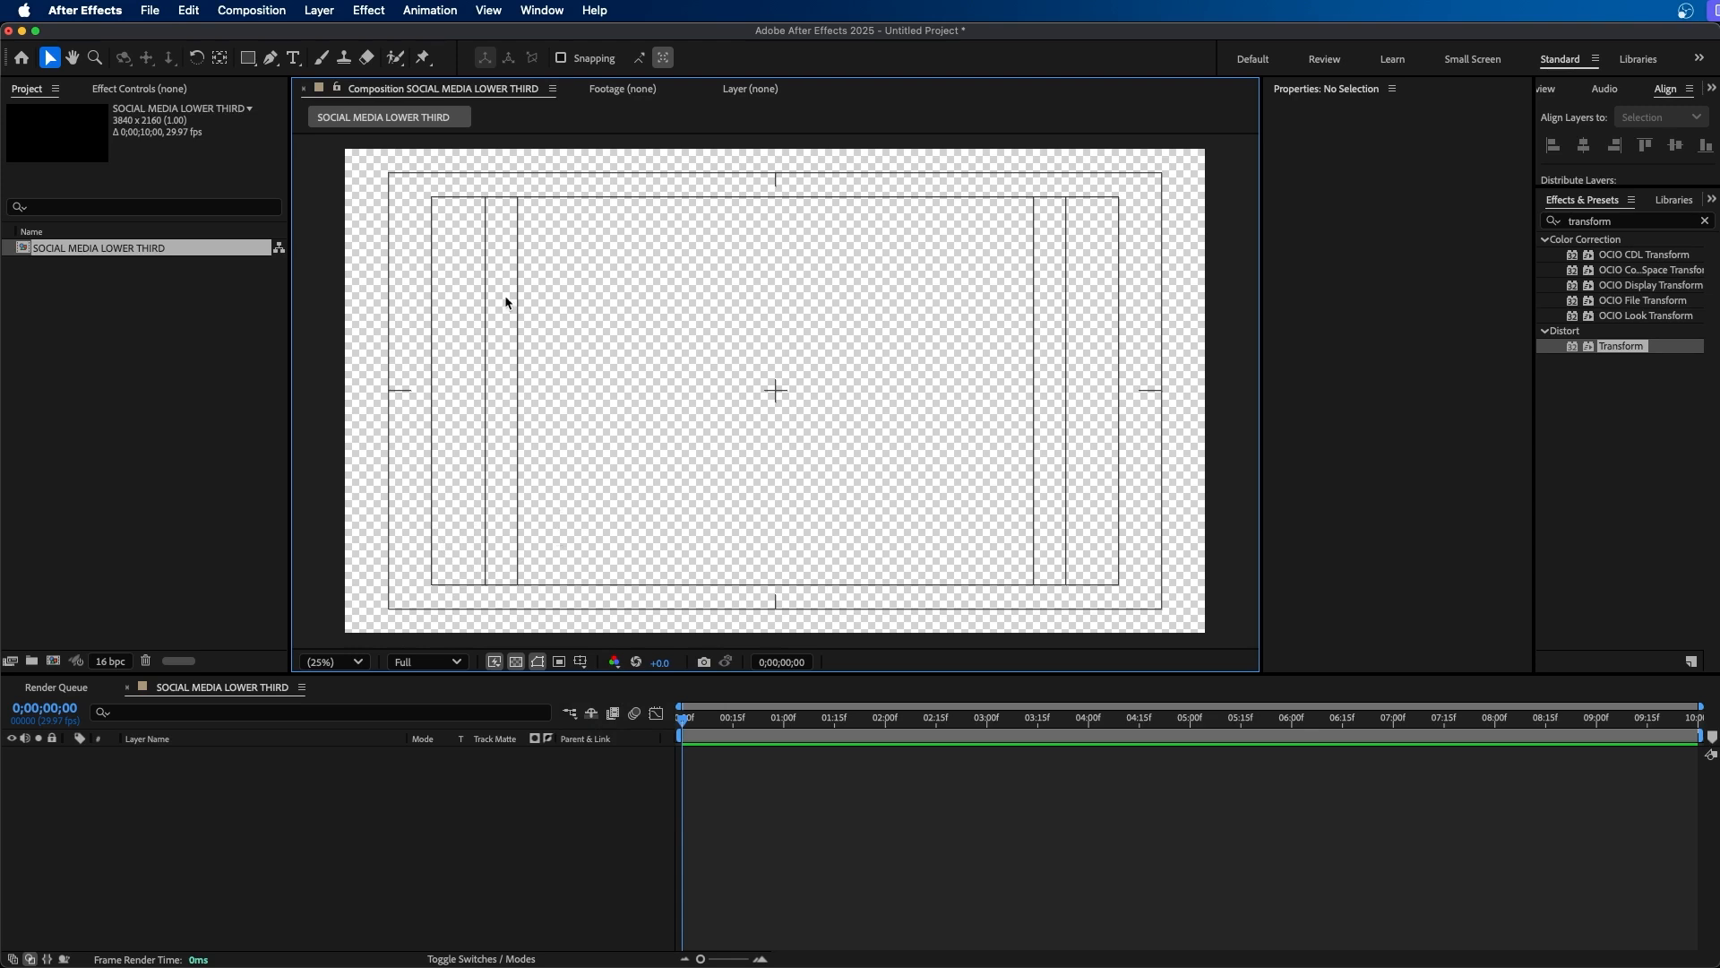
Draw a circle about 503 px in diameter in the lower-left area of the composition, with a solid white fill and no stroke.
{"action": "left_click", "coordinate": [249, 65]}
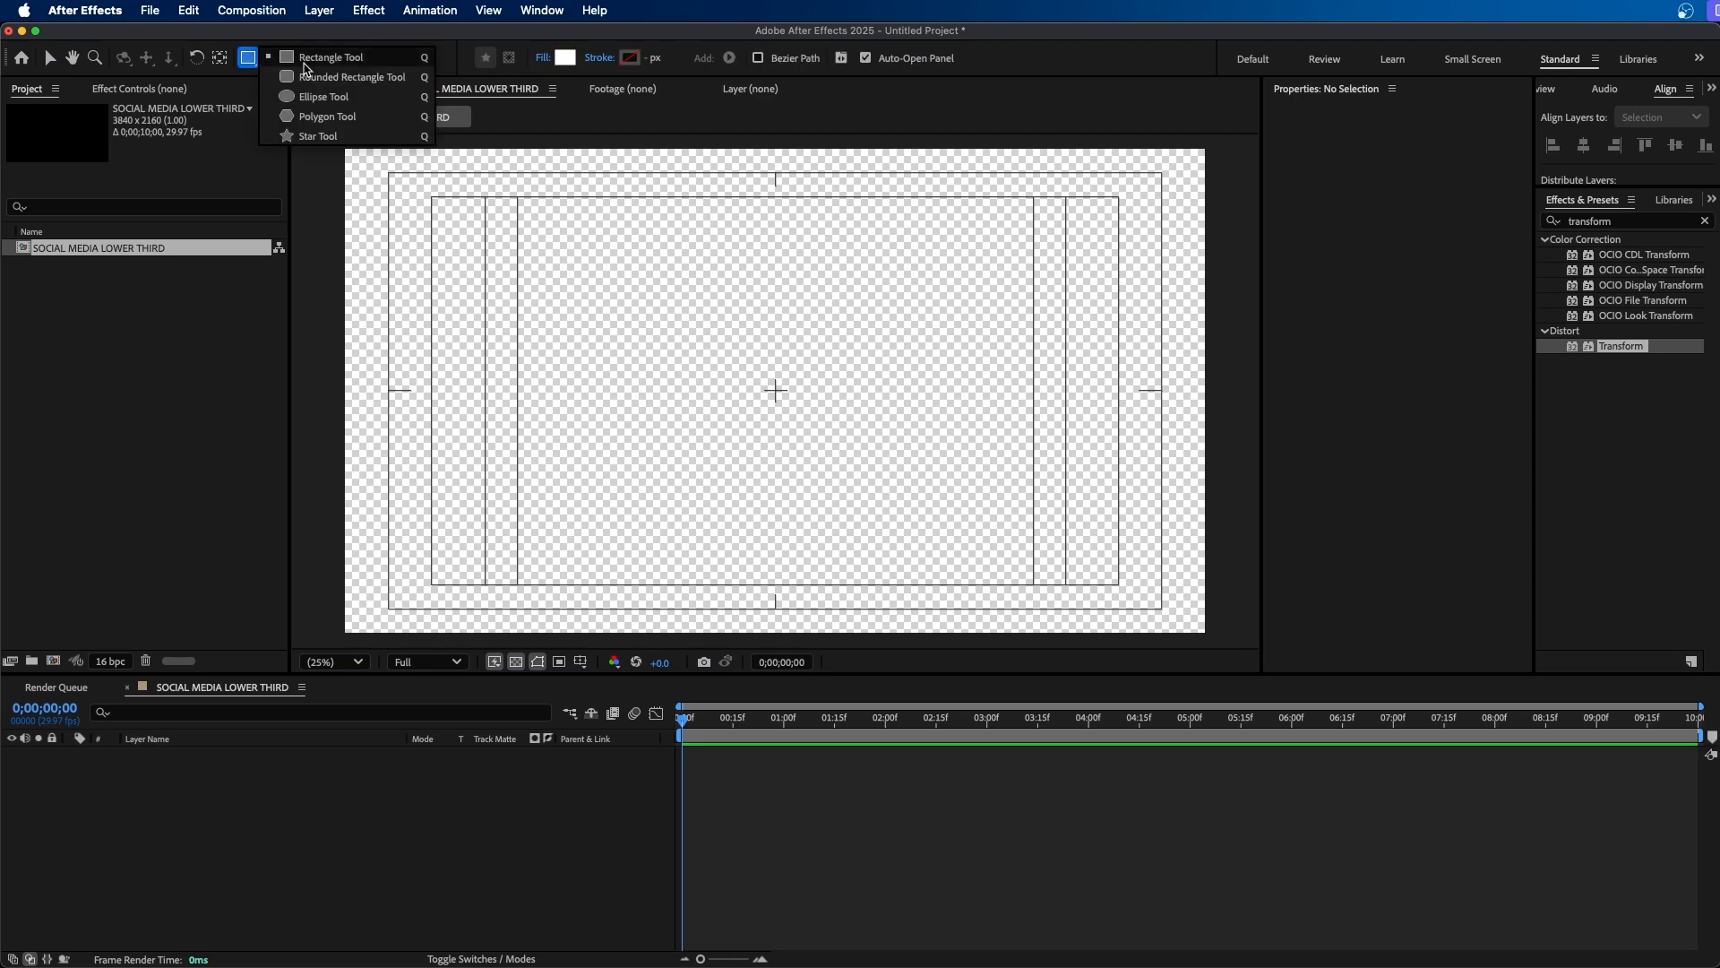
{"action": "left_click", "coordinate": [311, 97]}
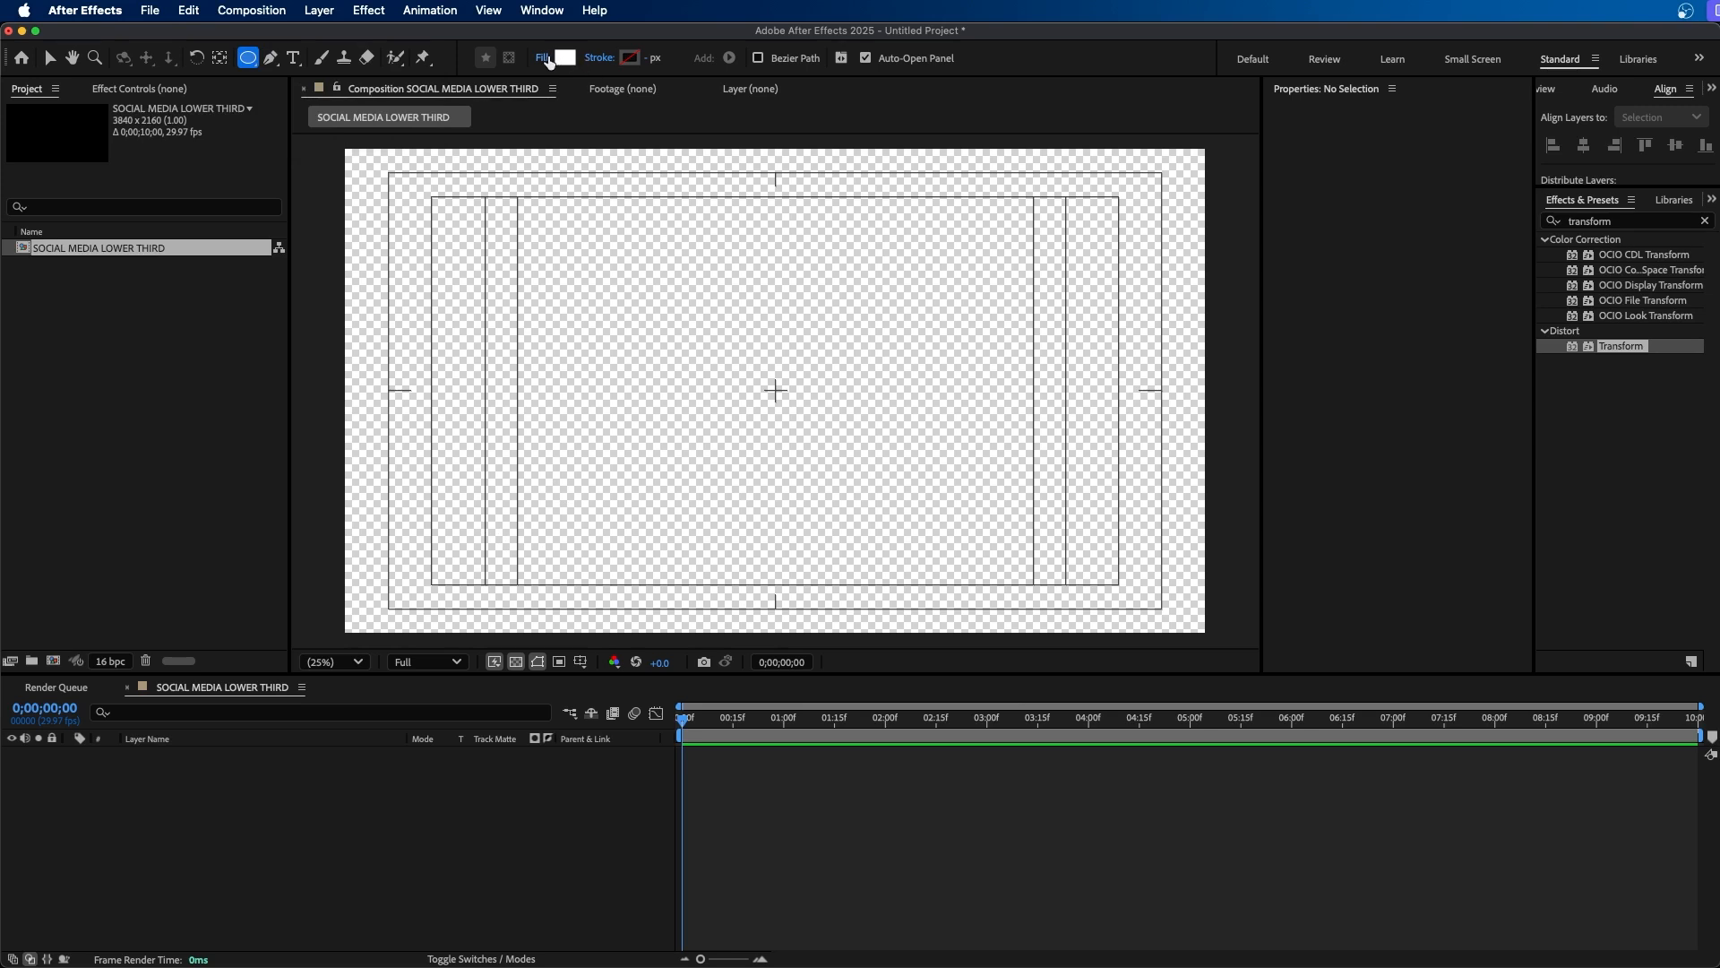
{"action": "left_click", "coordinate": [543, 58]}
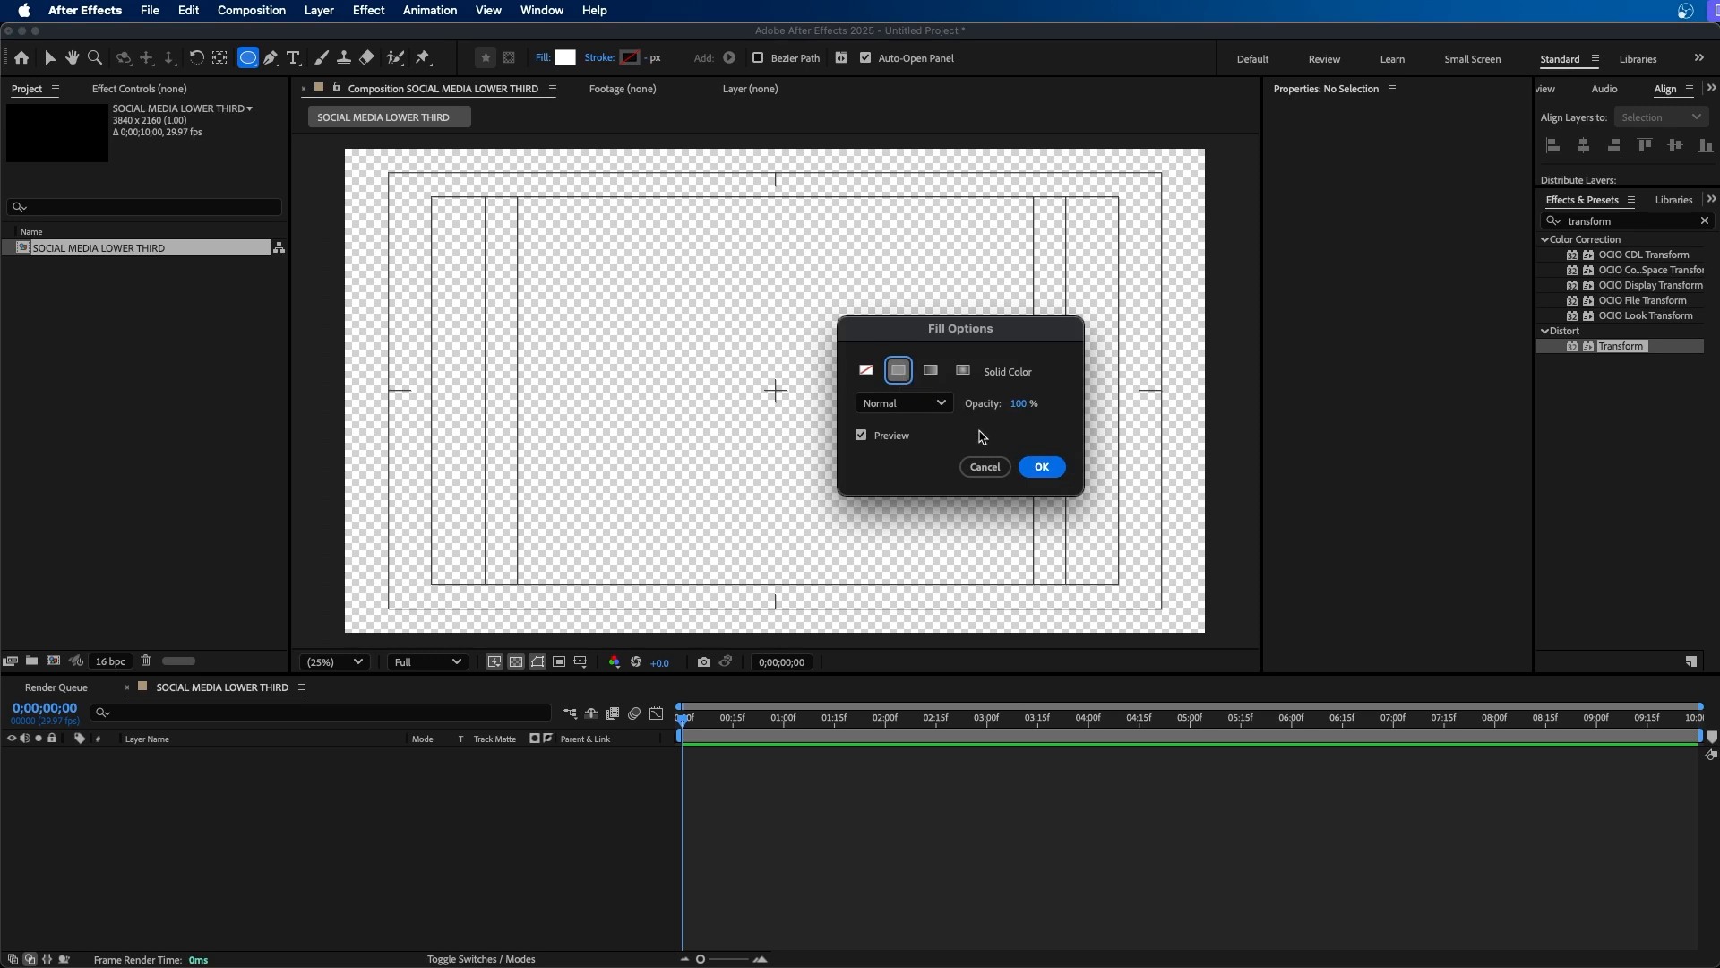
{"action": "left_click", "coordinate": [1039, 467]}
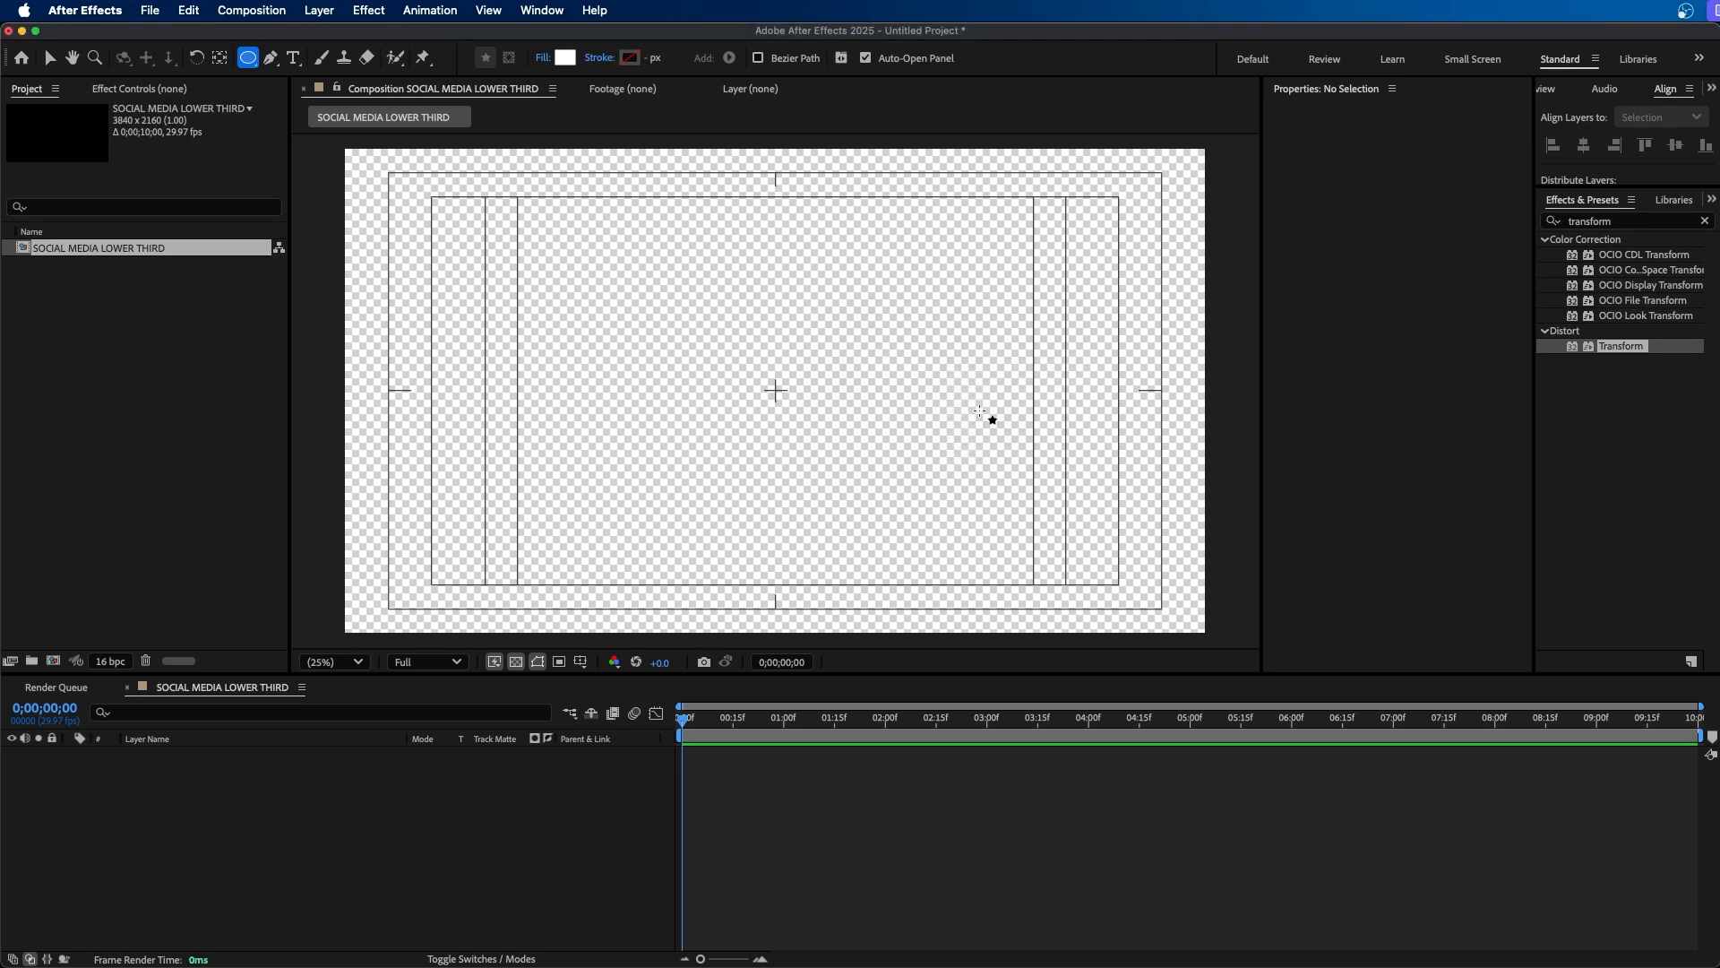
{"action": "left_click", "coordinate": [602, 58]}
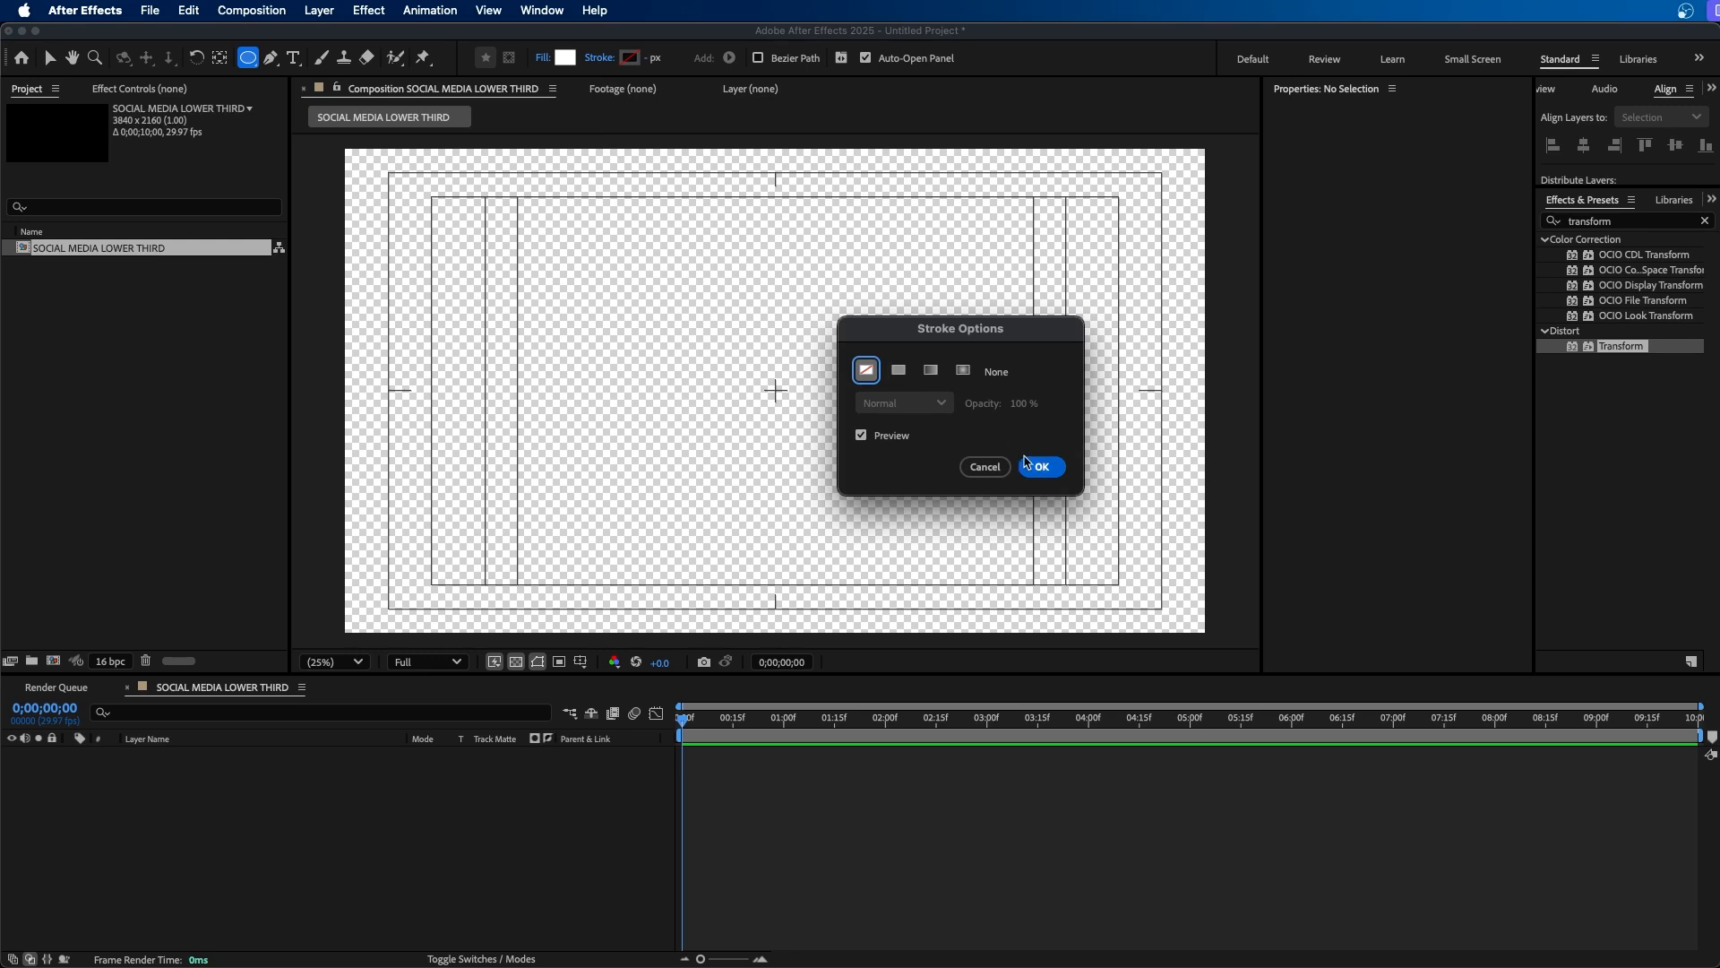
{"action": "left_click", "coordinate": [1039, 467]}
{"action": "left_click_drag", "start_coordinate": [497, 444], "coordinate": [610, 564]}
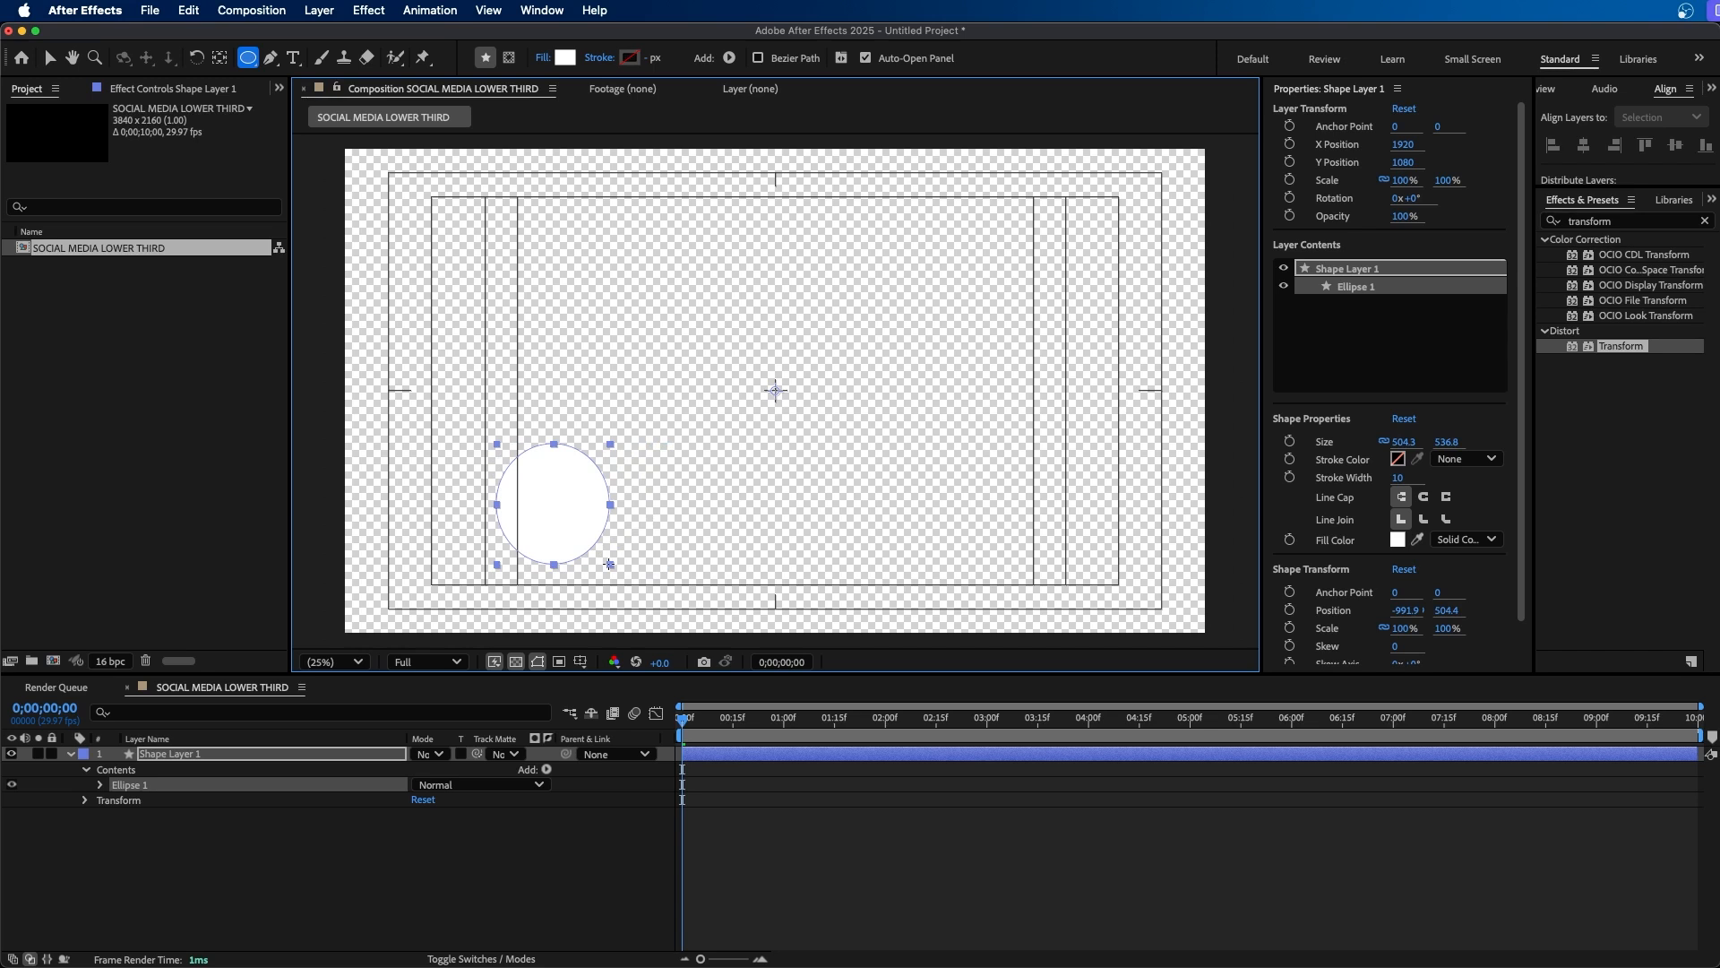
{"action": "mouse_move", "coordinate": [610, 564]}
{"action": "left_mouse_down"}
{"action": "mouse_move", "coordinate": [548, 460]}
{"action": "mouse_move", "coordinate": [541, 484]}
{"action": "mouse_move", "coordinate": [599, 556]}
{"action": "left_mouse_up"}
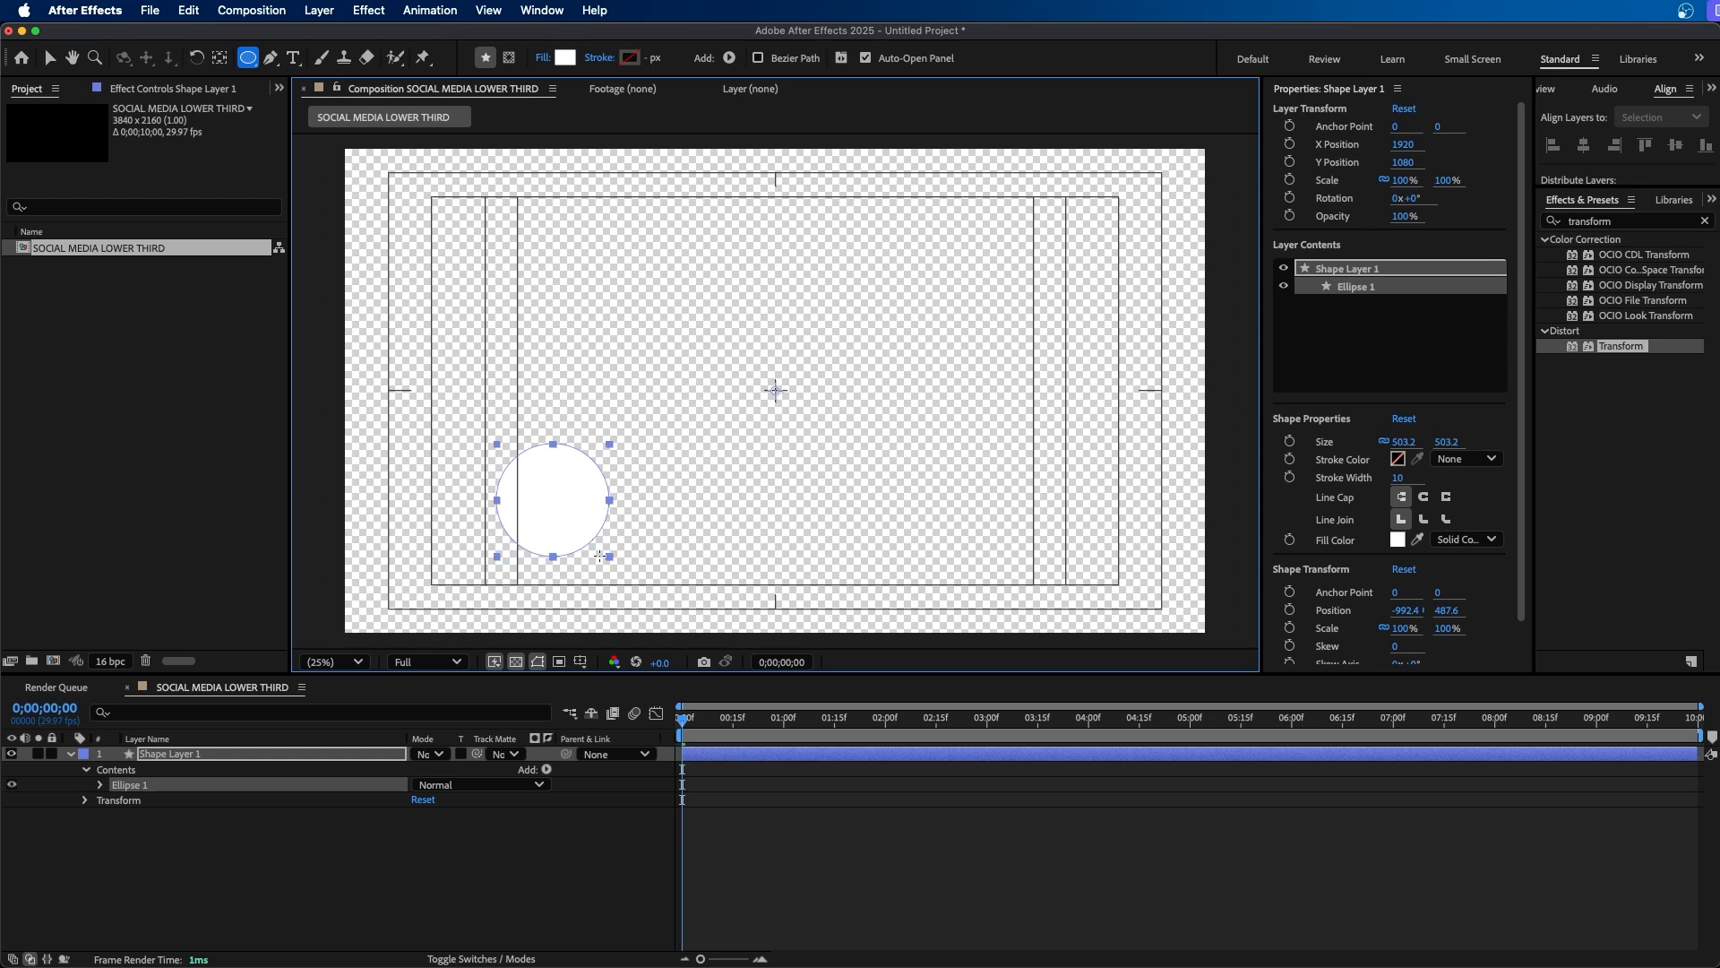
{"action": "left_click_drag", "start_coordinate": [599, 556], "coordinate": [600, 555]}
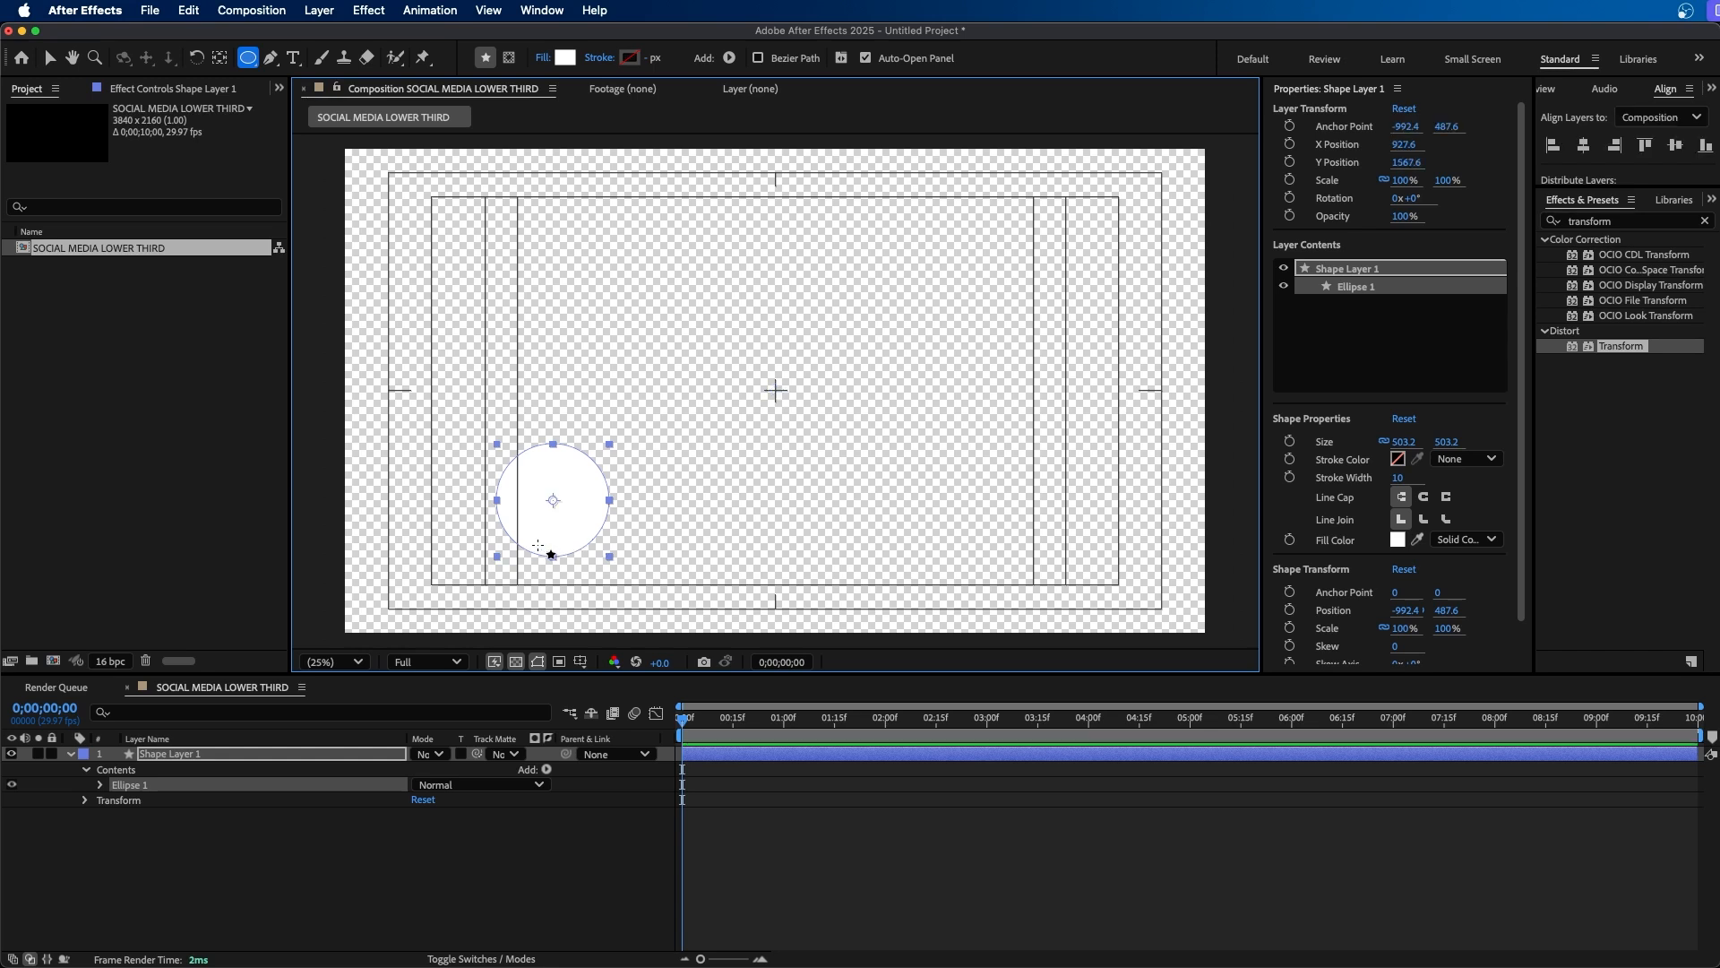
Move the circle into the lower-left corner of the title-safe area and turn off the transparency grid.
{"action": "left_click", "coordinate": [46, 60]}
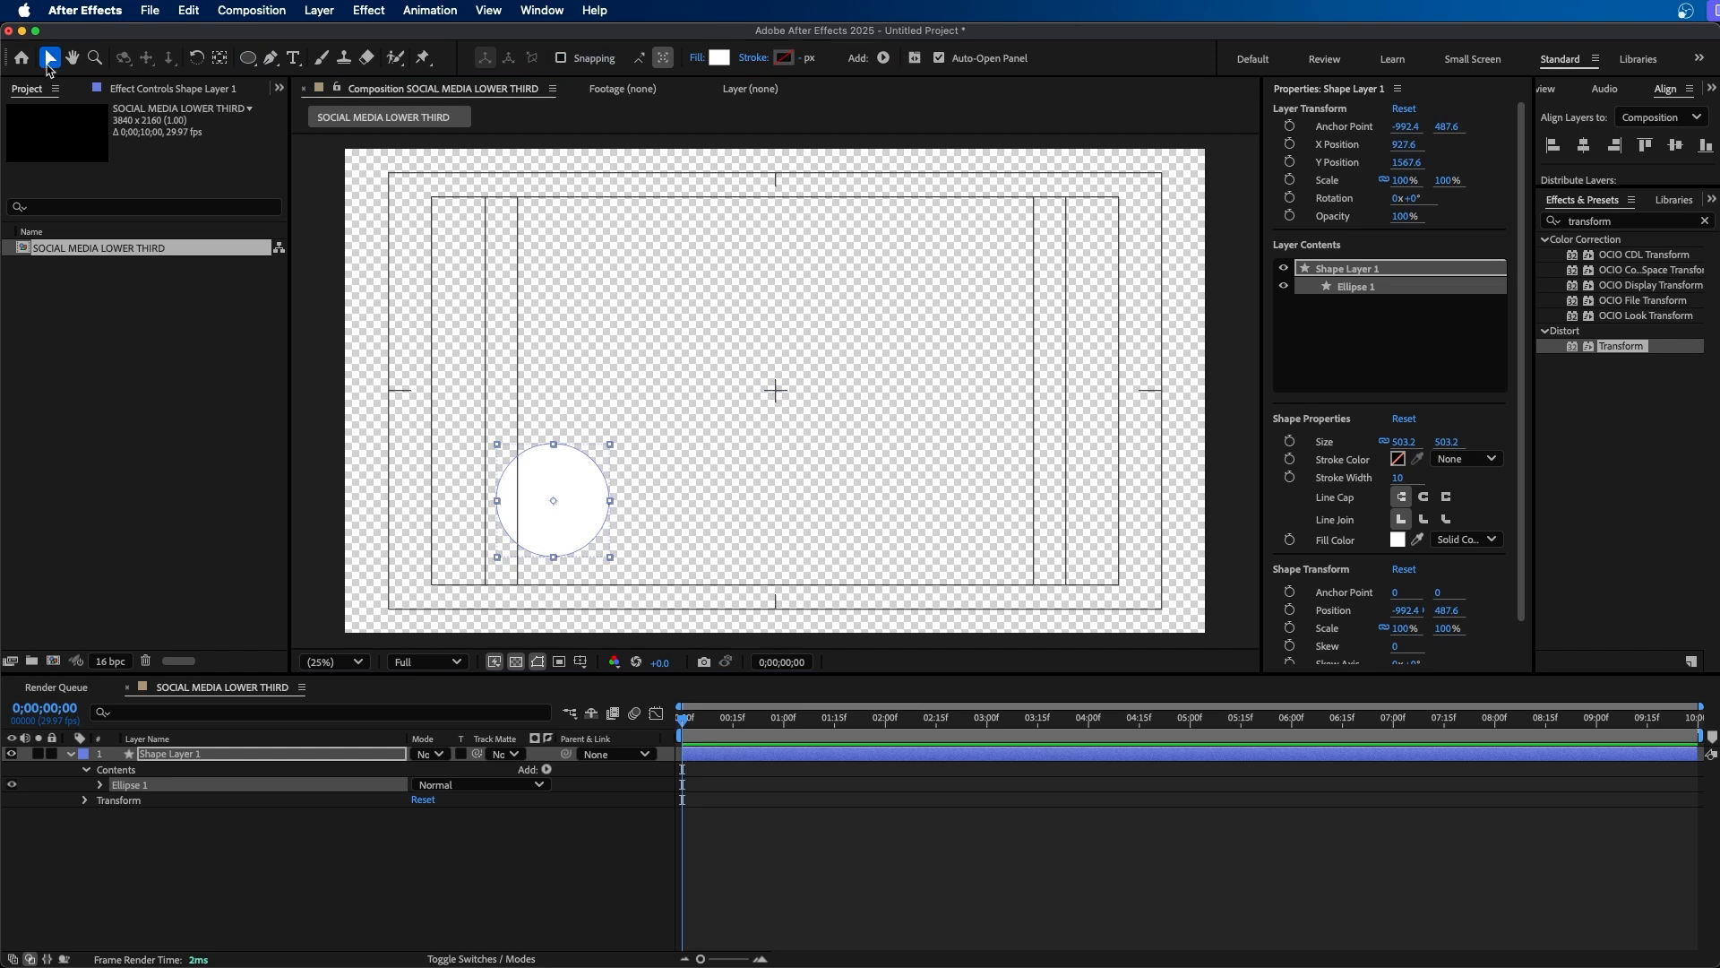
{"action": "left_click", "coordinate": [551, 541]}
{"action": "left_click_drag", "start_coordinate": [551, 541], "coordinate": [485, 569]}
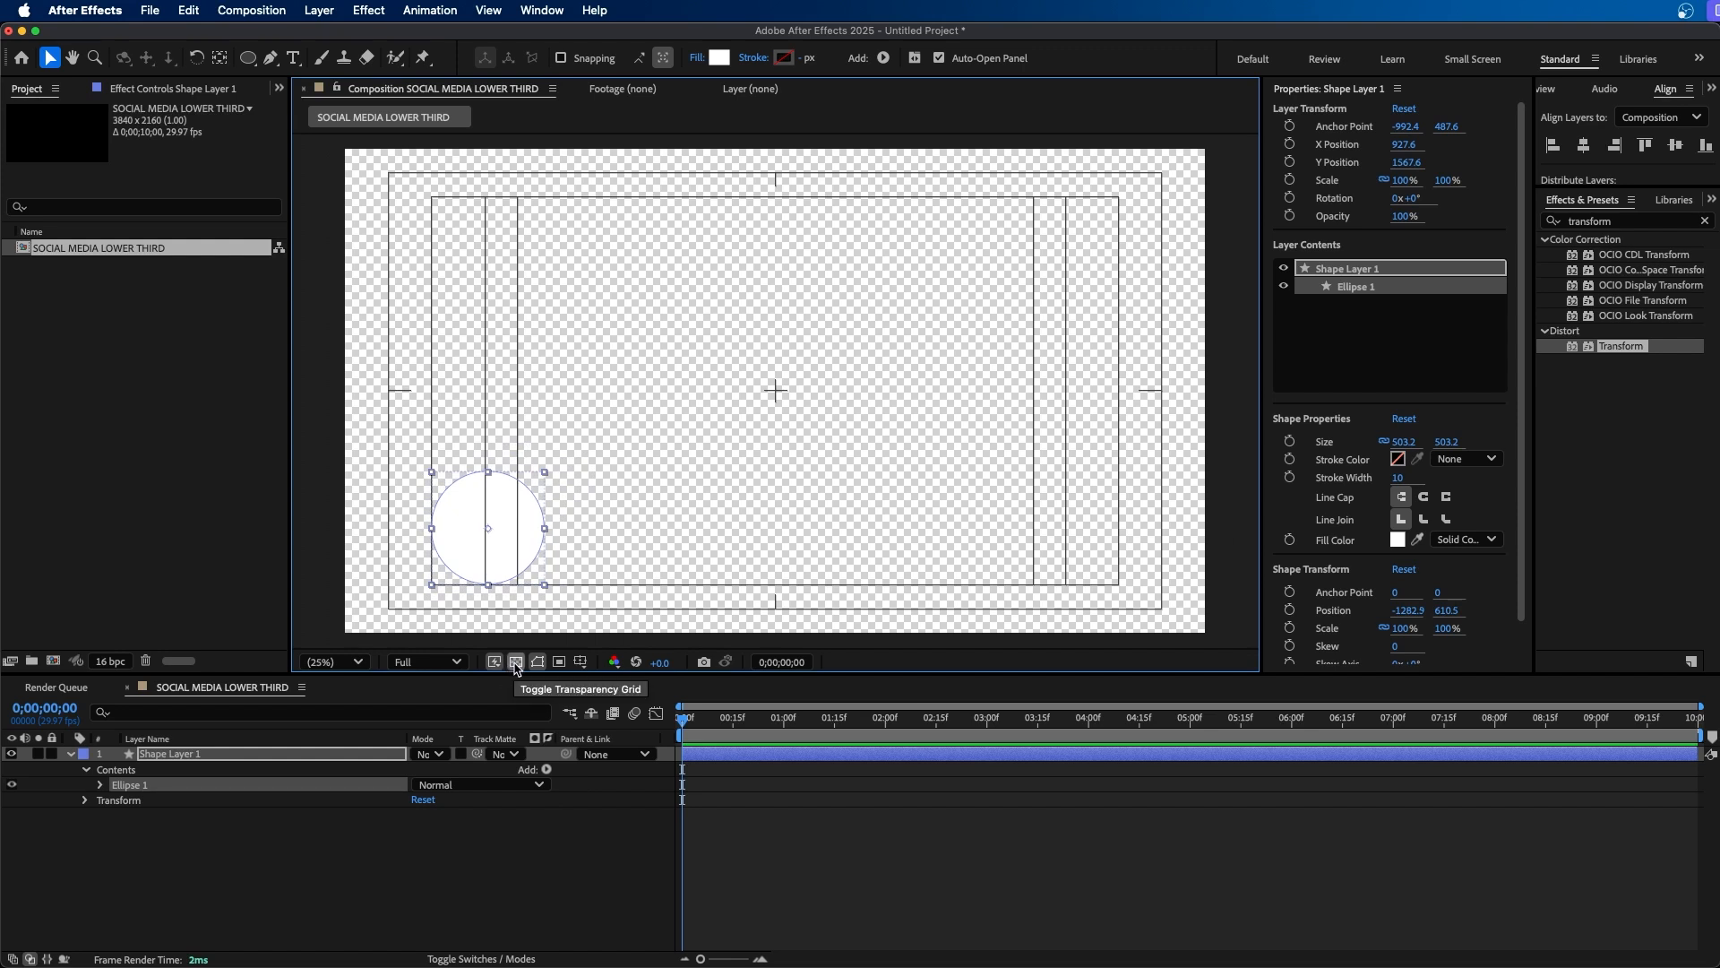
{"action": "left_click", "coordinate": [515, 664]}
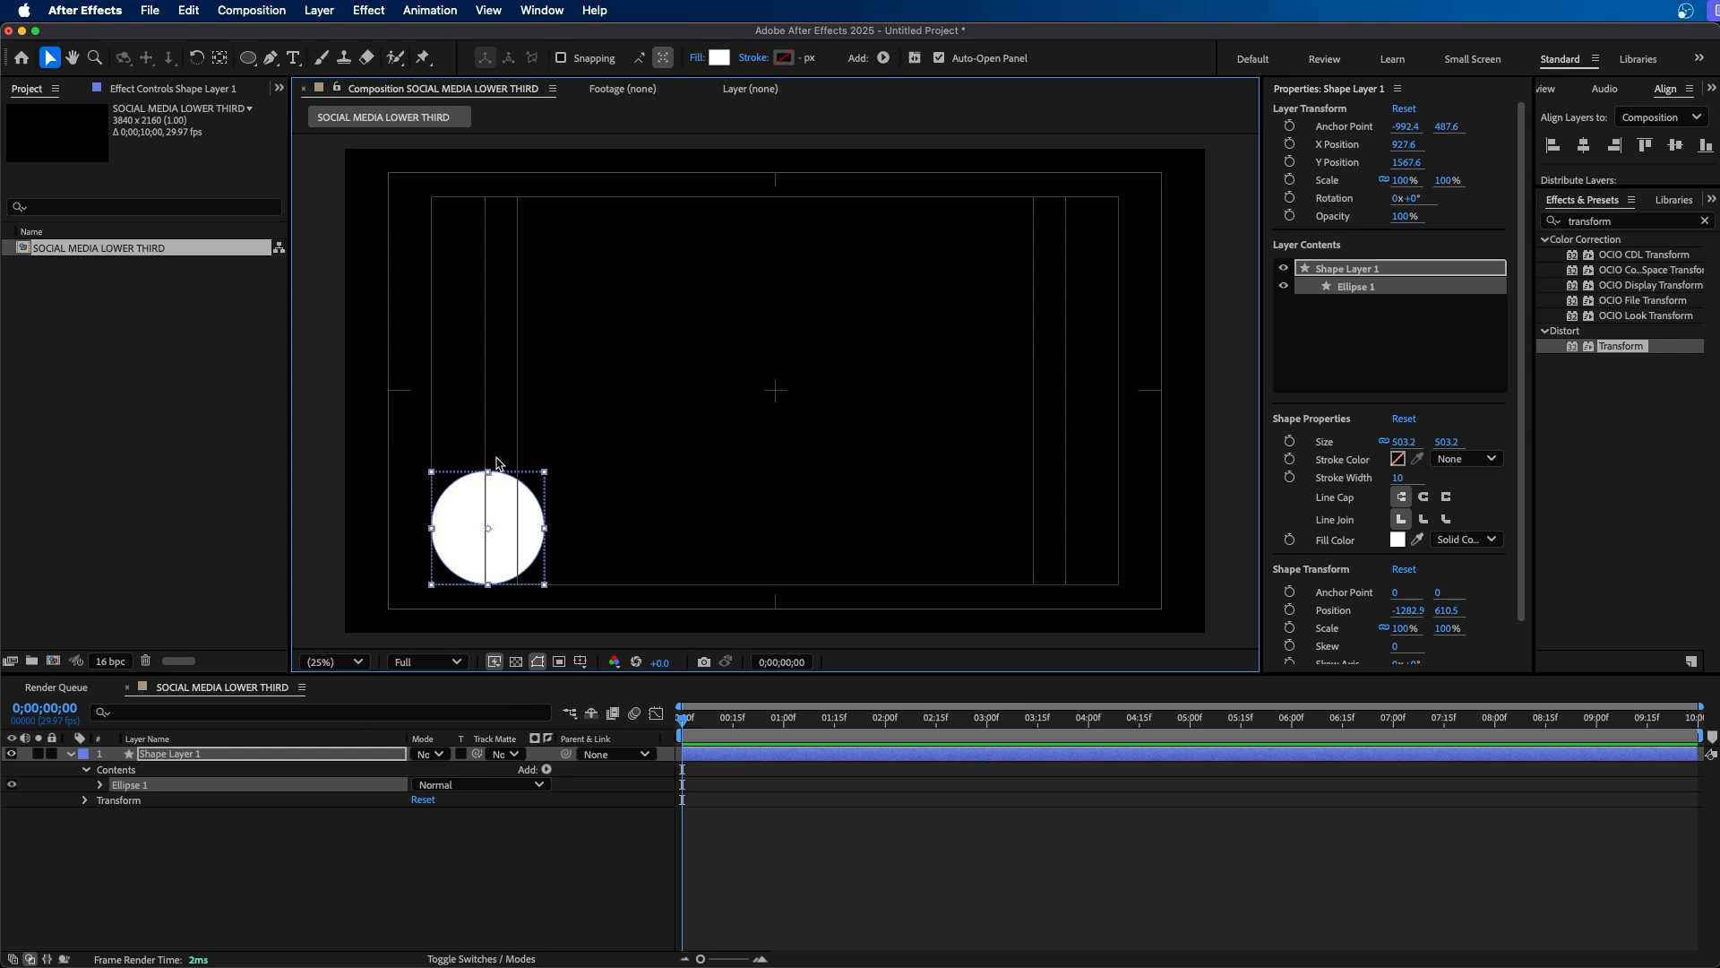
Draw a white rectangle about 2272 x 353 px on a separate shape layer, extending right from the circle's center.
{"action": "left_click", "coordinate": [361, 846]}
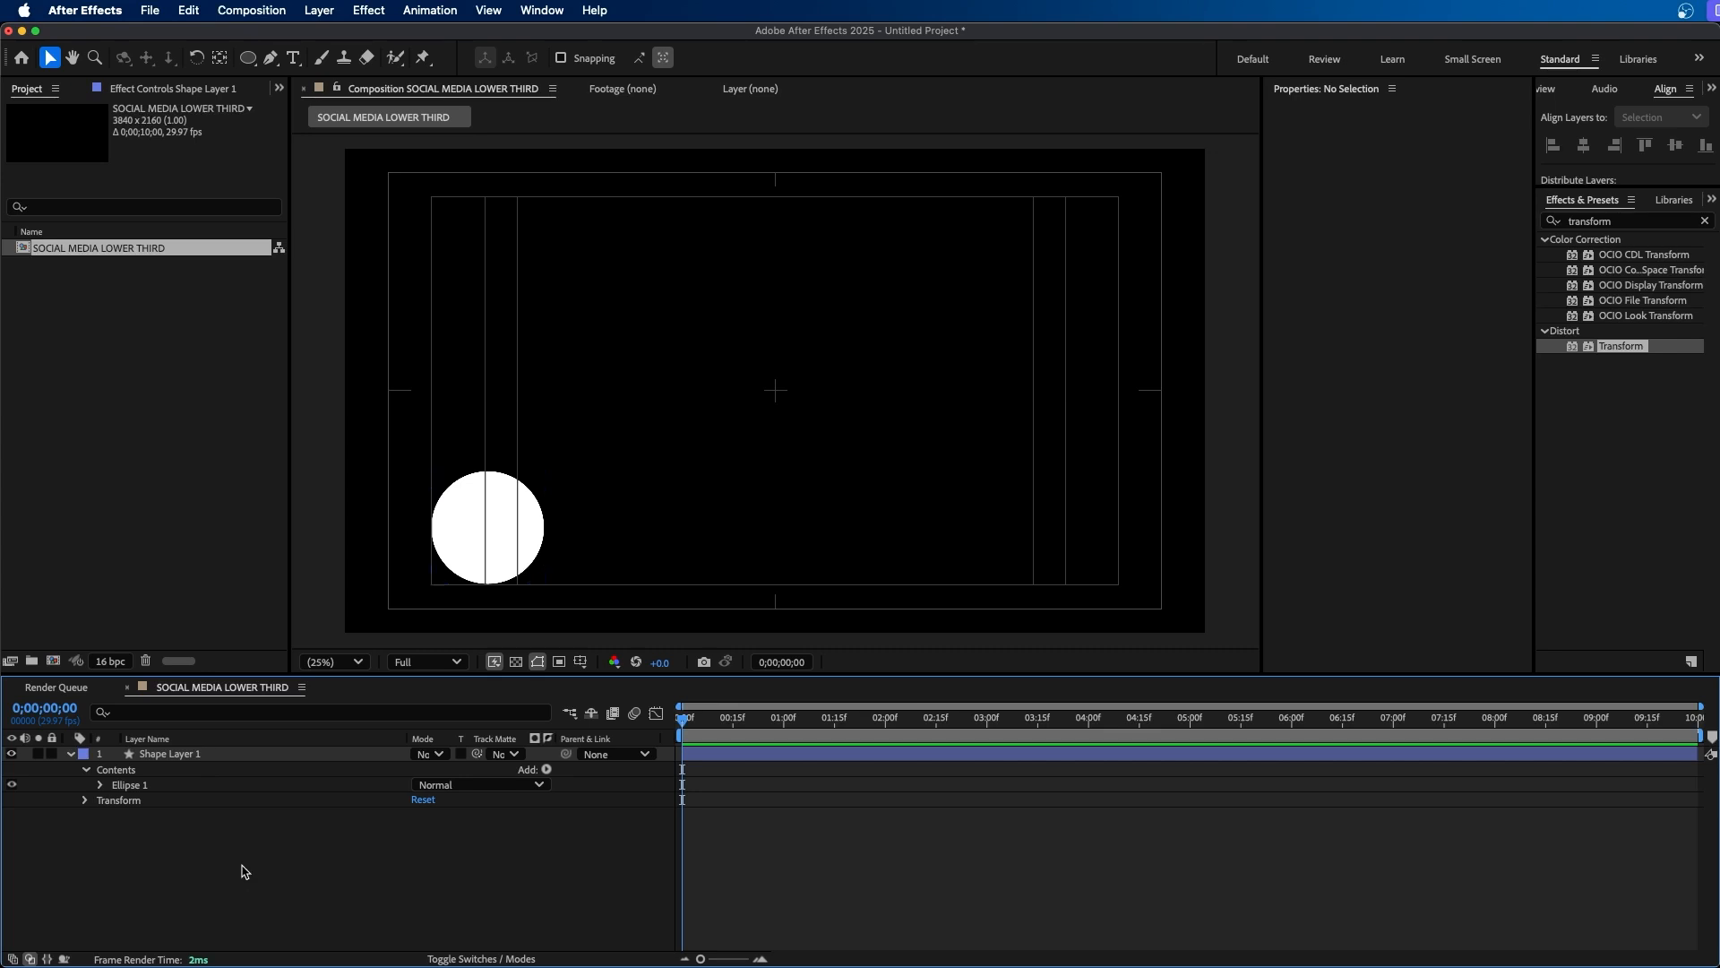
{"action": "left_click", "coordinate": [246, 58]}
{"action": "left_click", "coordinate": [246, 58]}
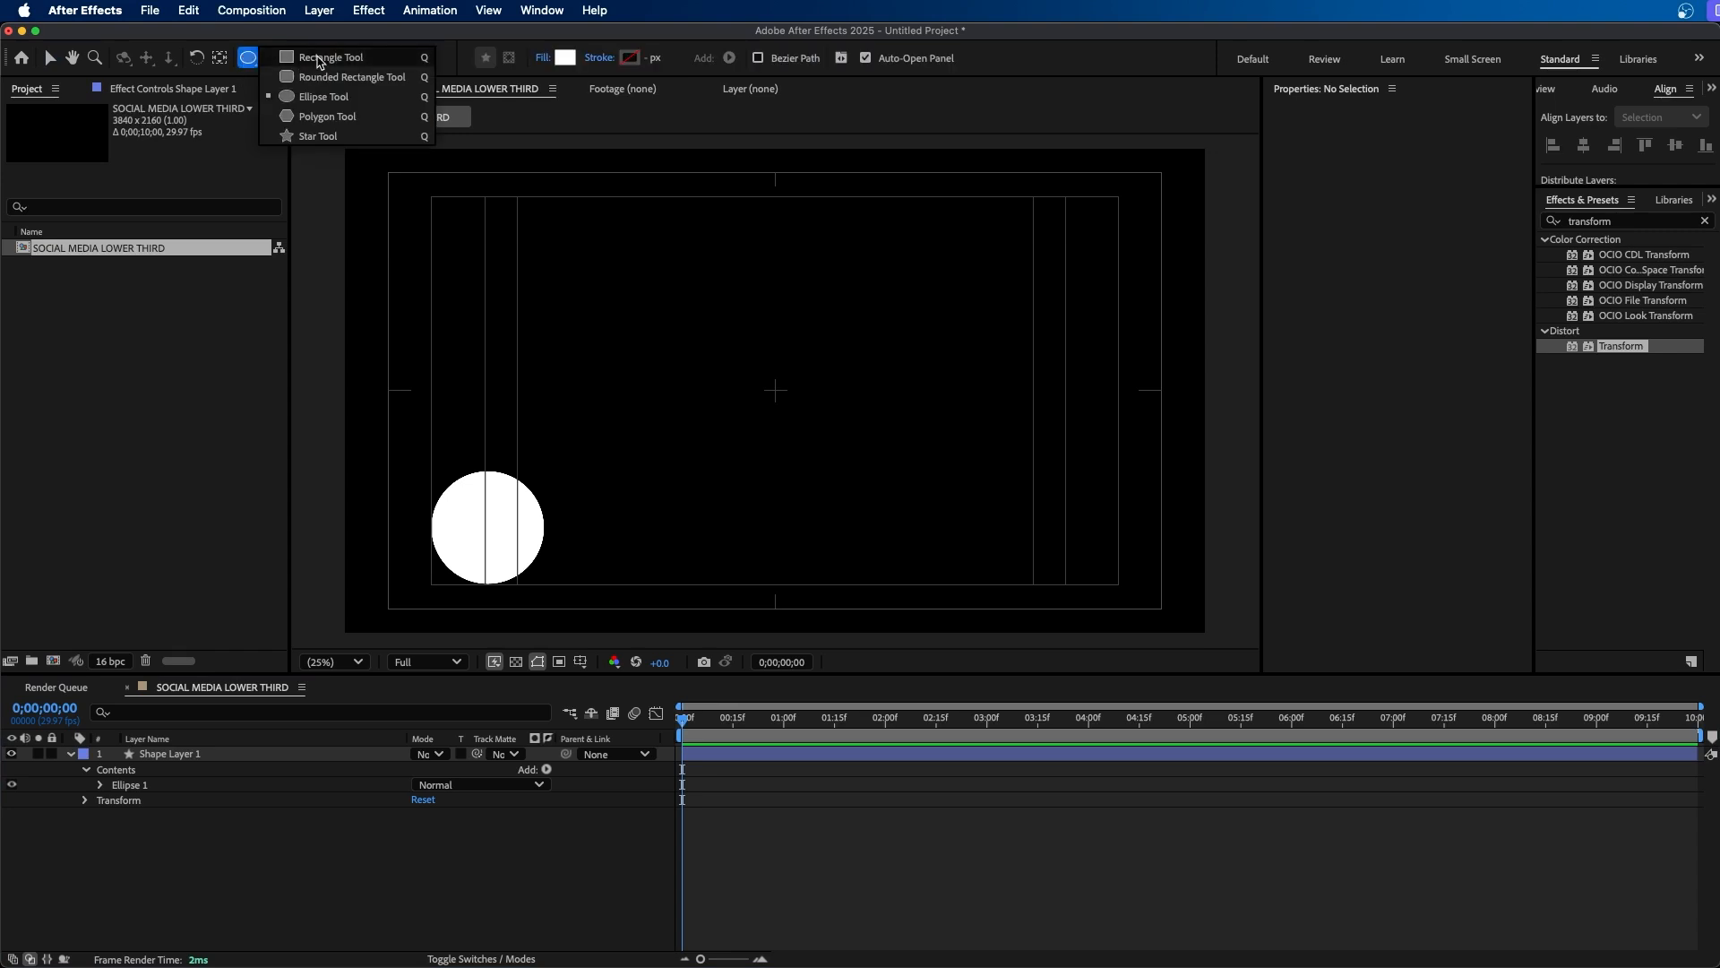
{"action": "left_click", "coordinate": [339, 59]}
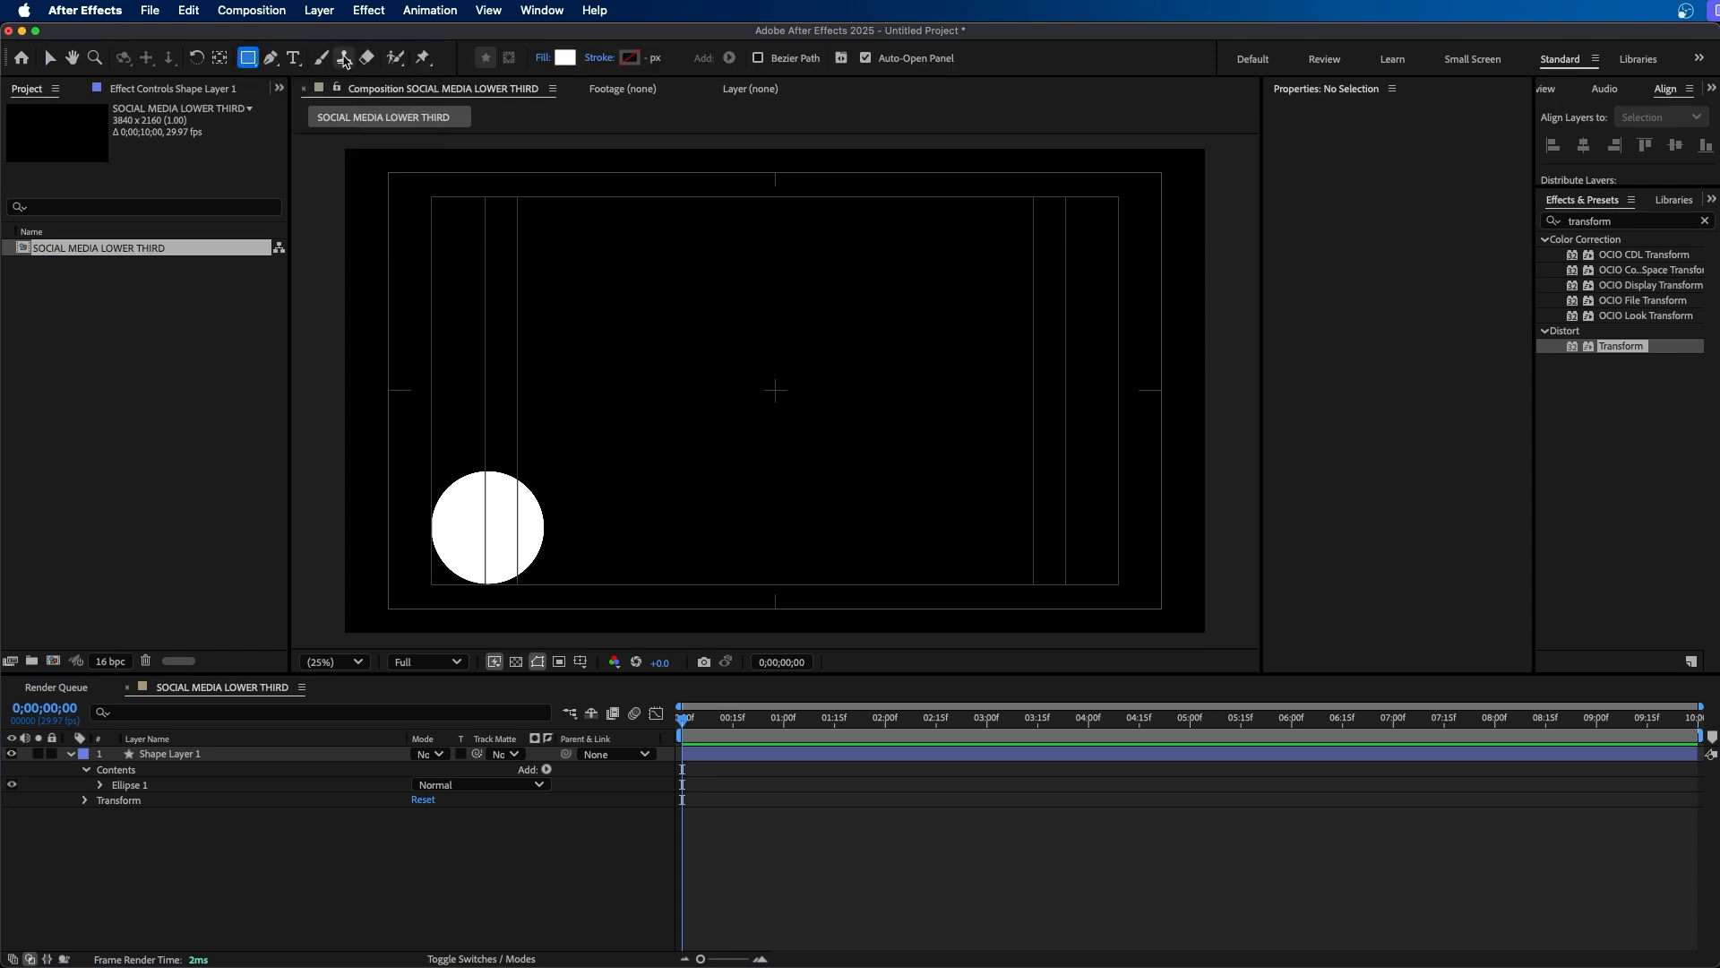
{"action": "left_click_drag", "start_coordinate": [485, 493], "coordinate": [886, 568]}
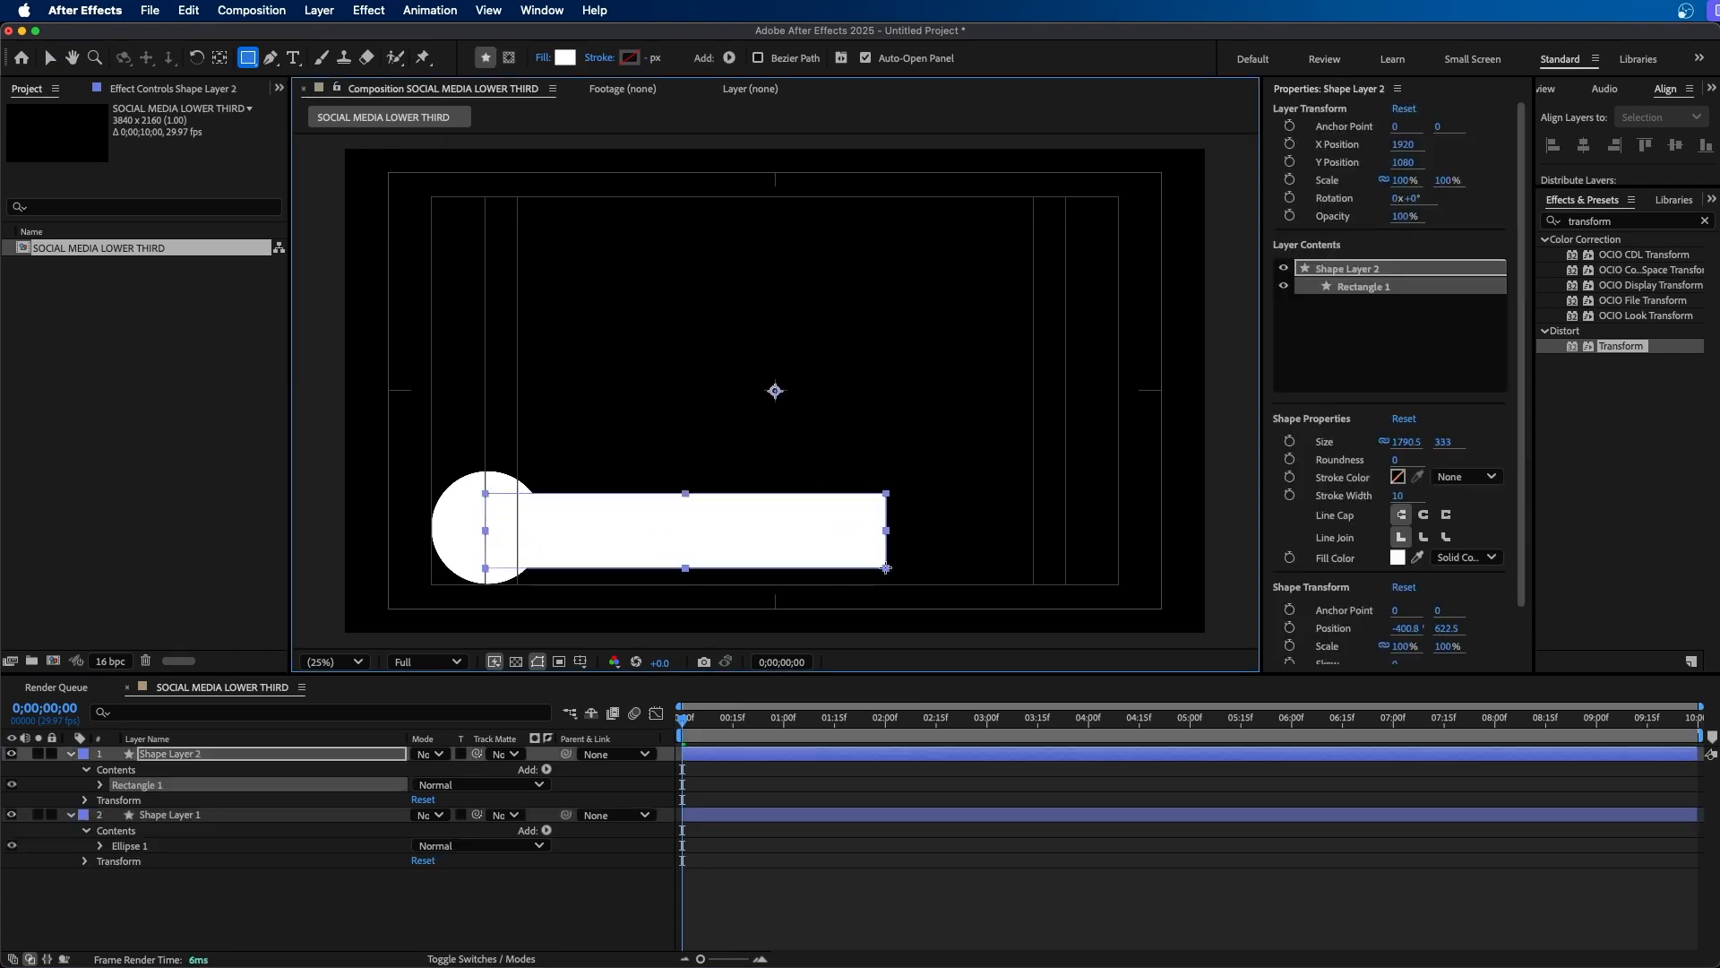
{"action": "mouse_move", "coordinate": [886, 568]}
{"action": "left_mouse_down"}
{"action": "mouse_move", "coordinate": [887, 633]}
{"action": "mouse_move", "coordinate": [771, 634]}
{"action": "mouse_move", "coordinate": [664, 307]}
{"action": "mouse_move", "coordinate": [409, 416]}
{"action": "mouse_move", "coordinate": [617, 350]}
{"action": "mouse_move", "coordinate": [729, 502]}
{"action": "mouse_move", "coordinate": [985, 546]}
{"action": "mouse_move", "coordinate": [994, 572]}
{"action": "left_mouse_up"}
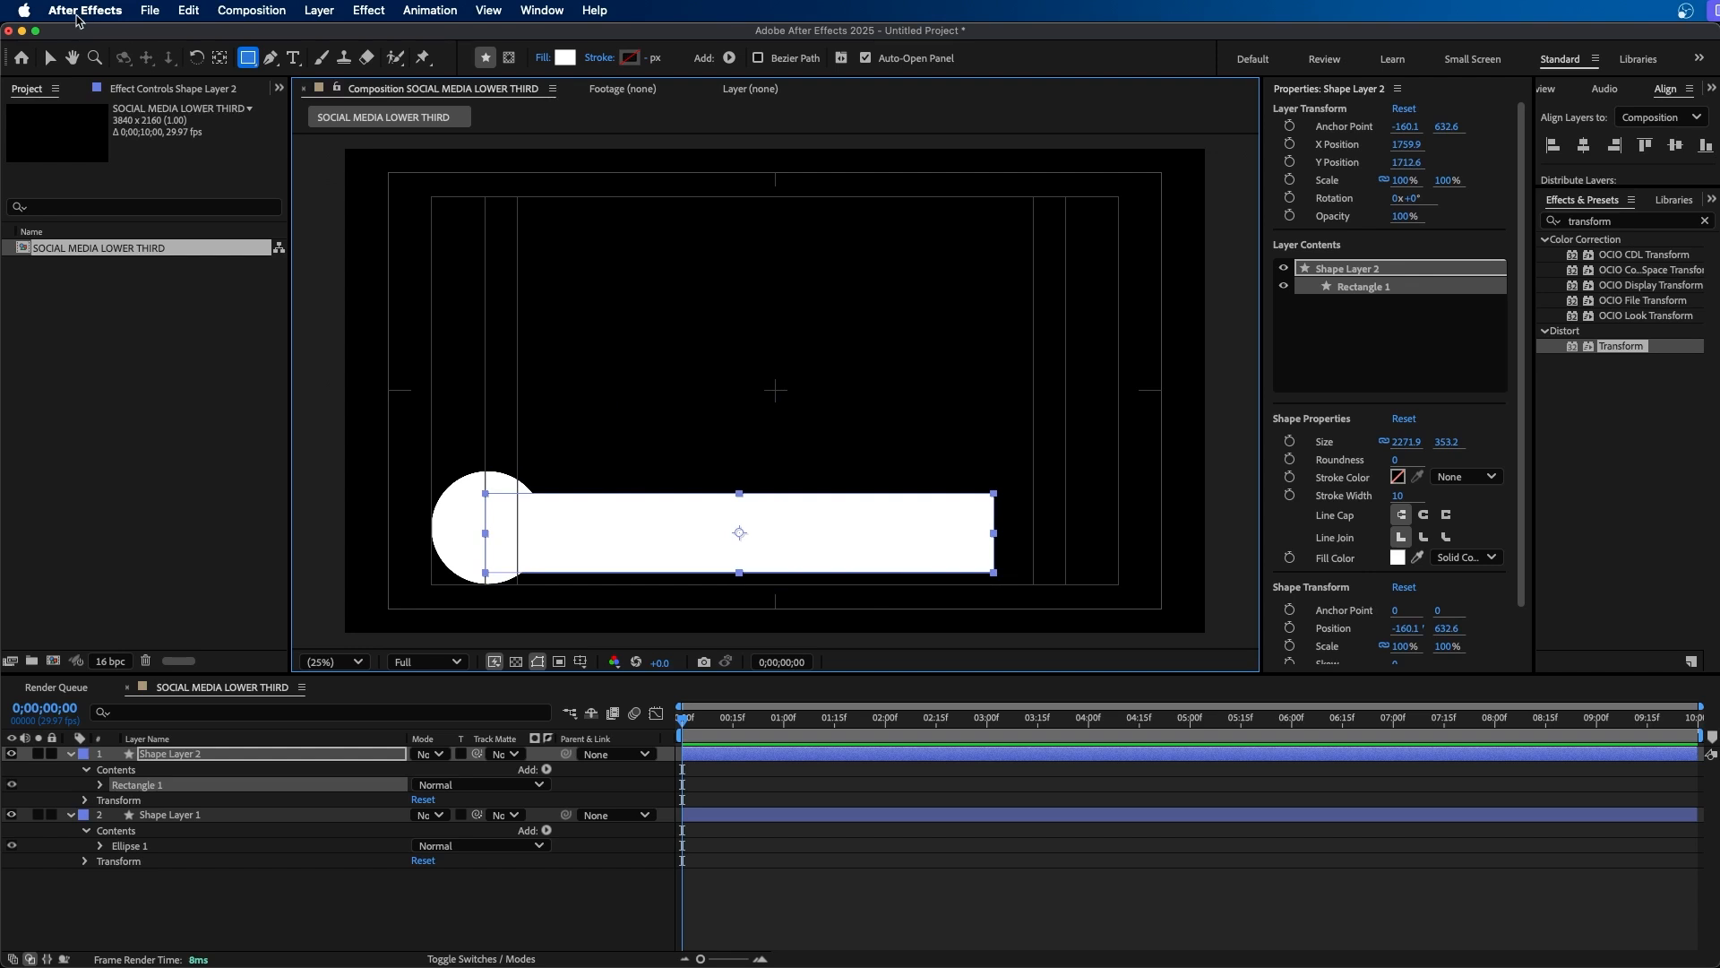
Select the circle and rectangle layers together and align them to each other along their vertical centers.
{"action": "left_click", "coordinate": [51, 55]}
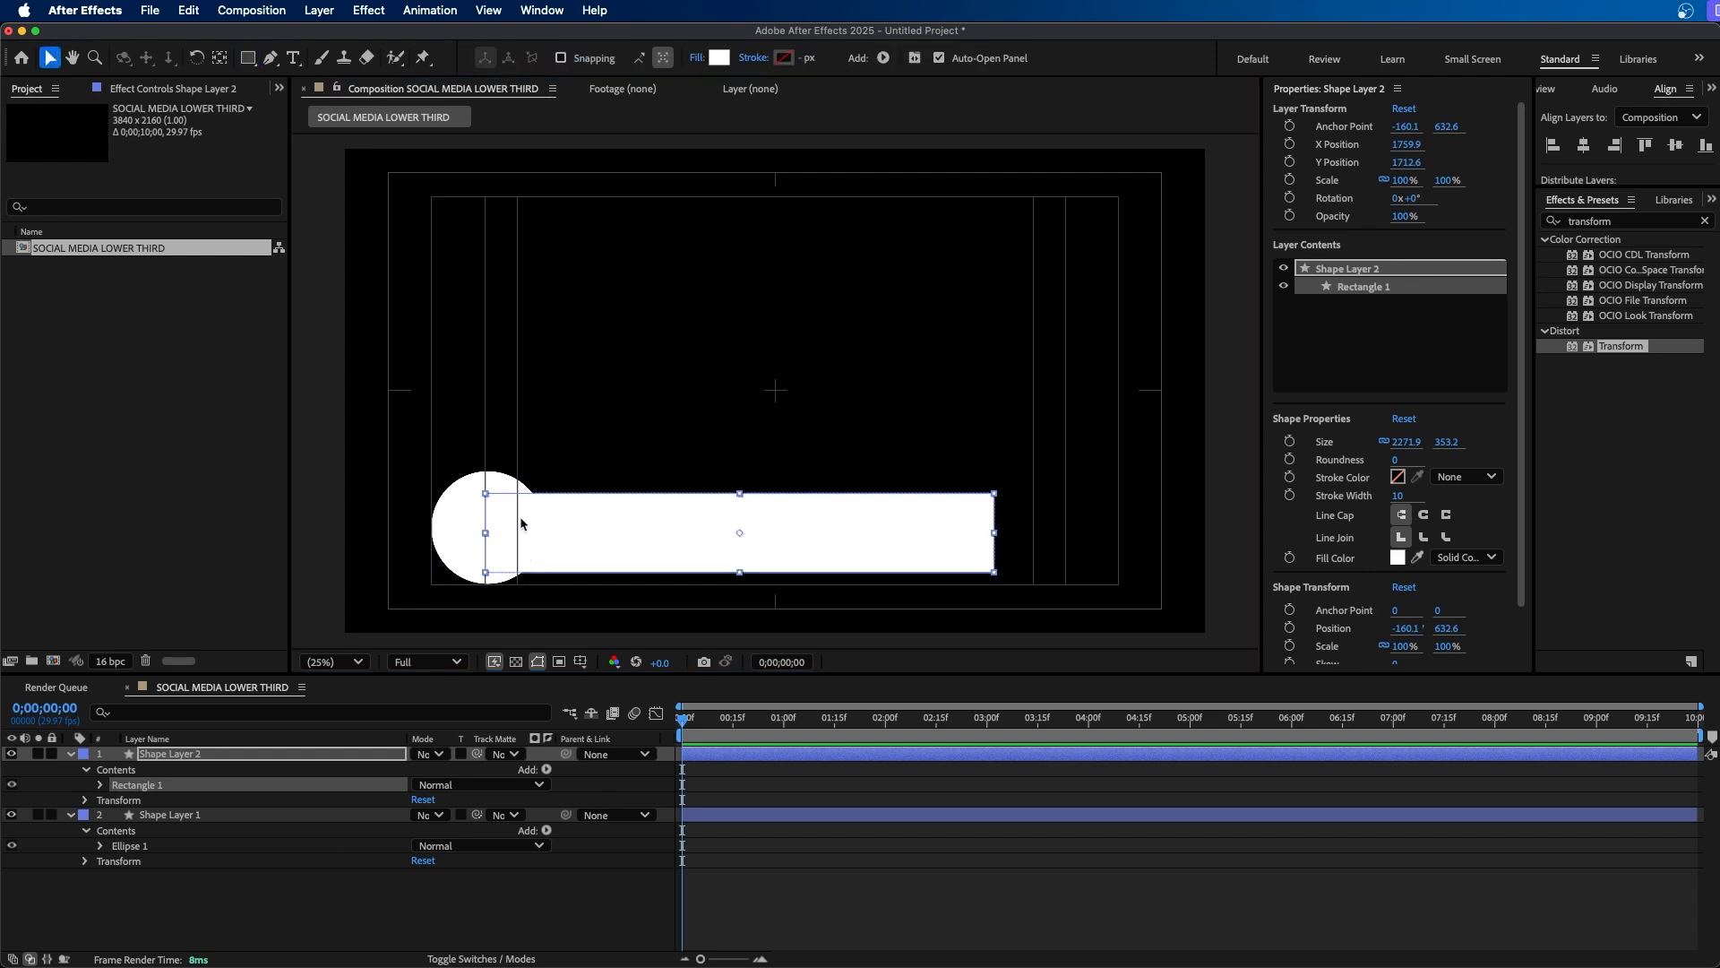
{"action": "left_click", "coordinate": [463, 518], "text": "shift"}
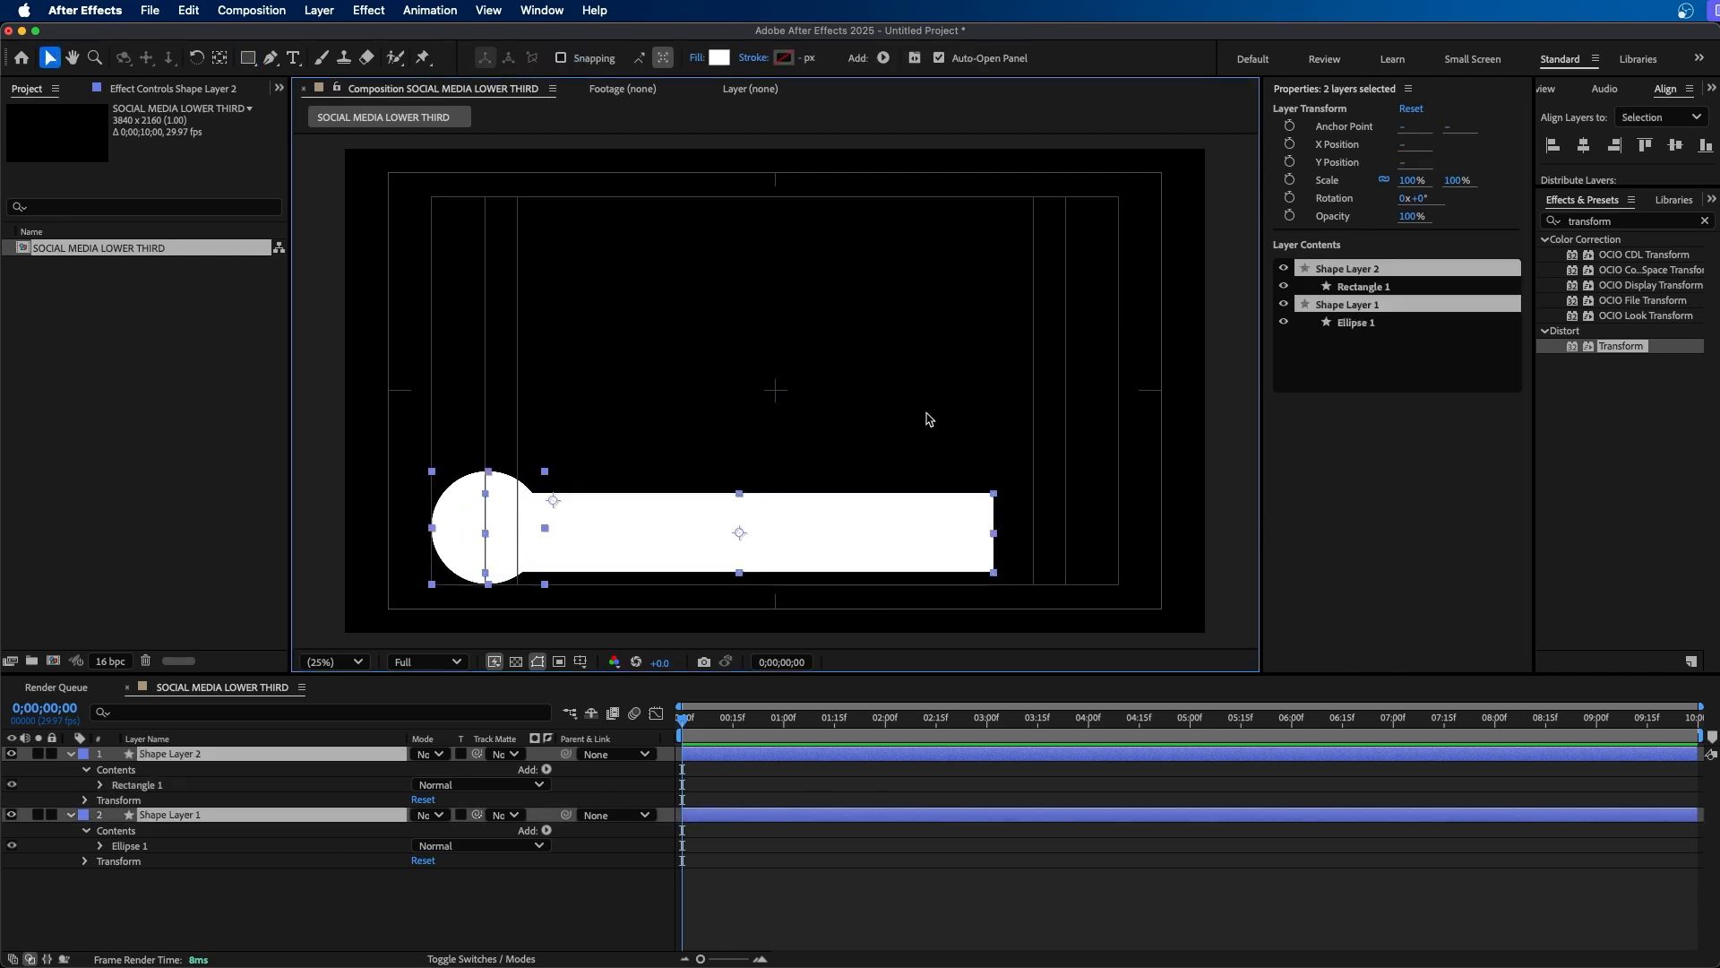
{"action": "left_click", "coordinate": [1666, 87]}
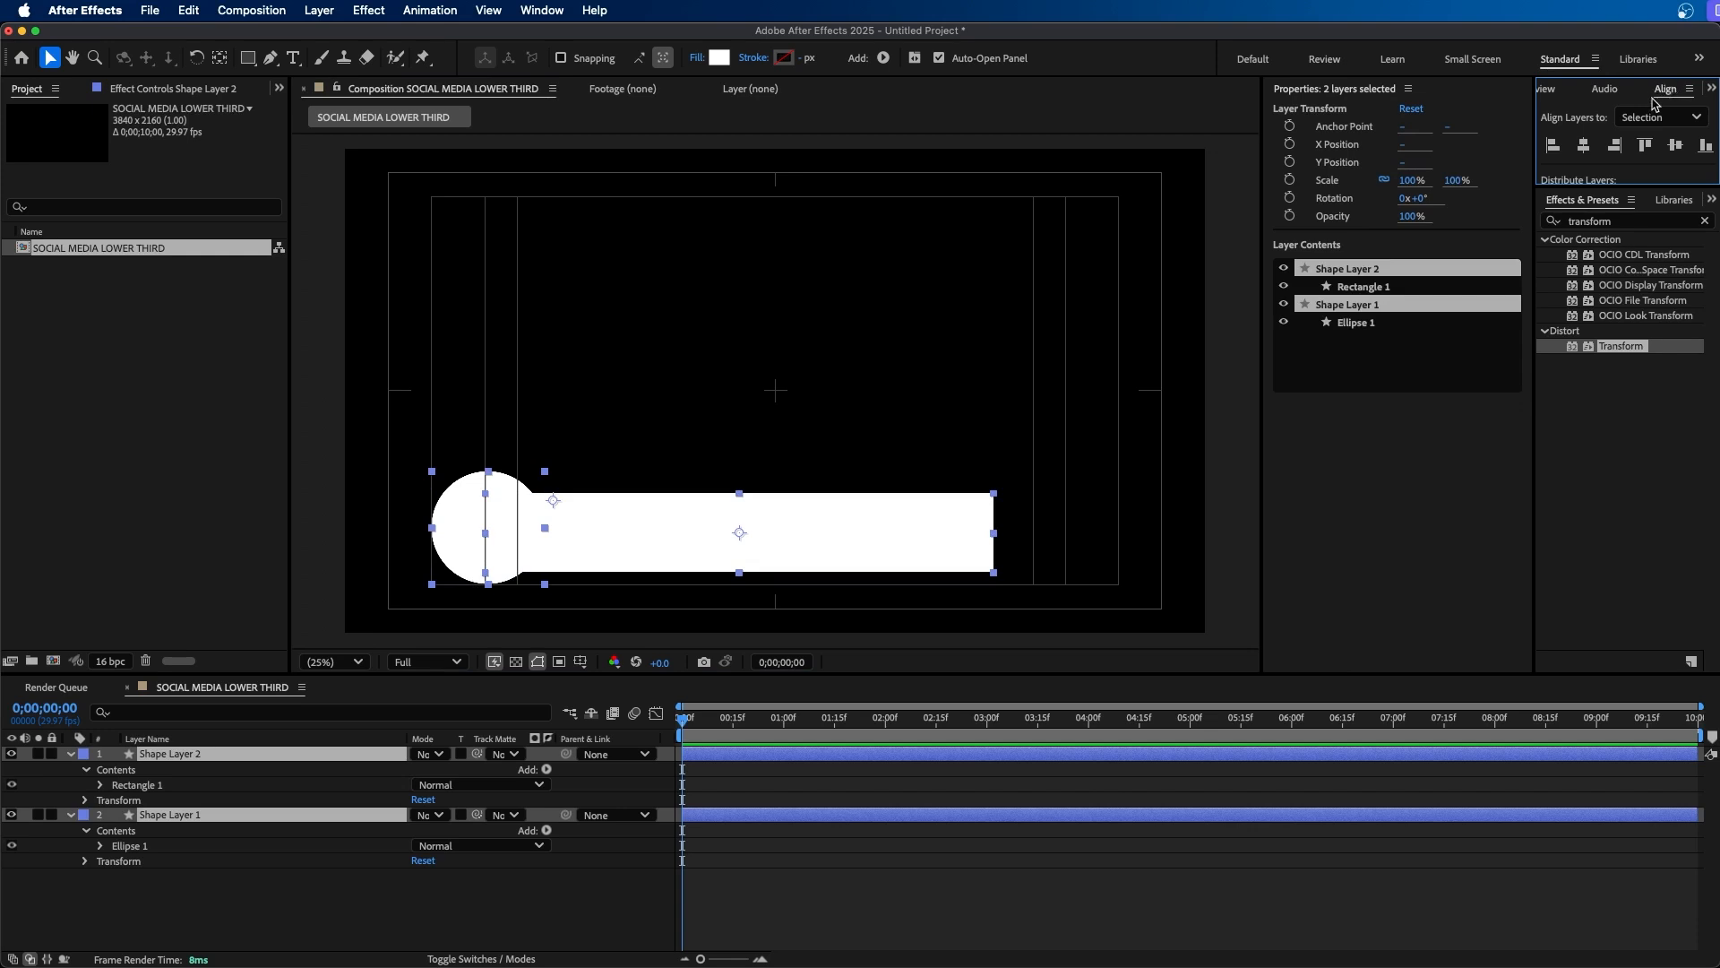
{"action": "left_click_drag", "start_coordinate": [1617, 184], "coordinate": [1617, 302]}
{"action": "left_click", "coordinate": [556, 9]}
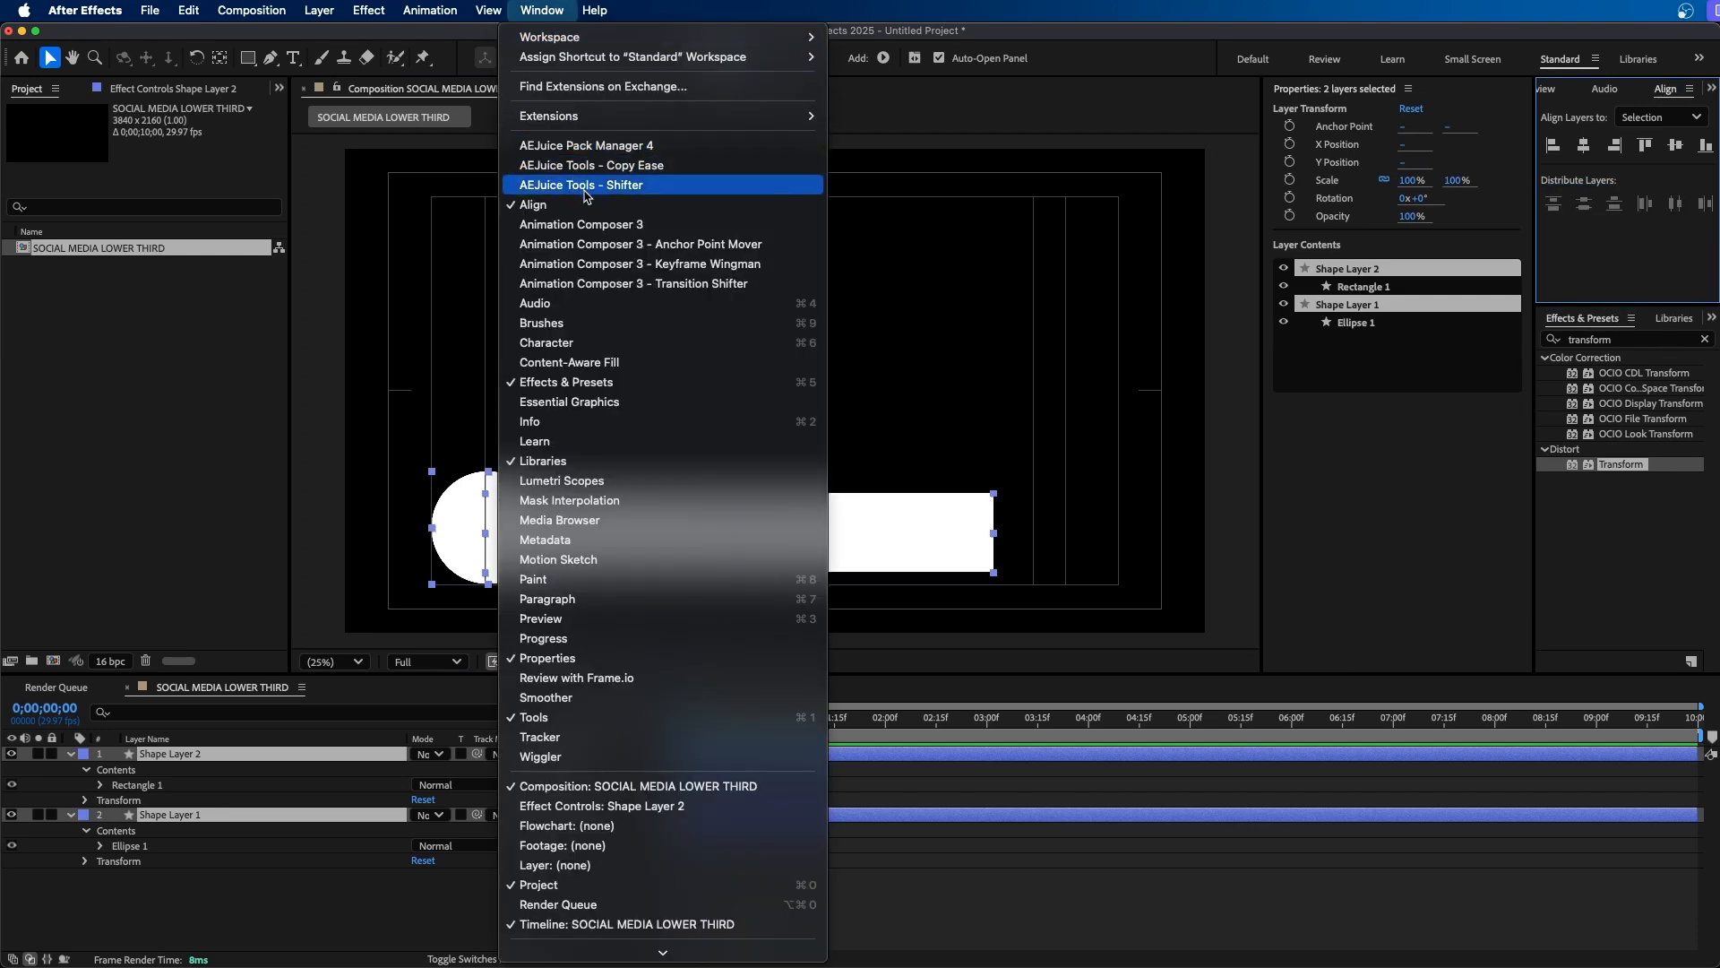
{"action": "left_click", "coordinate": [1645, 80]}
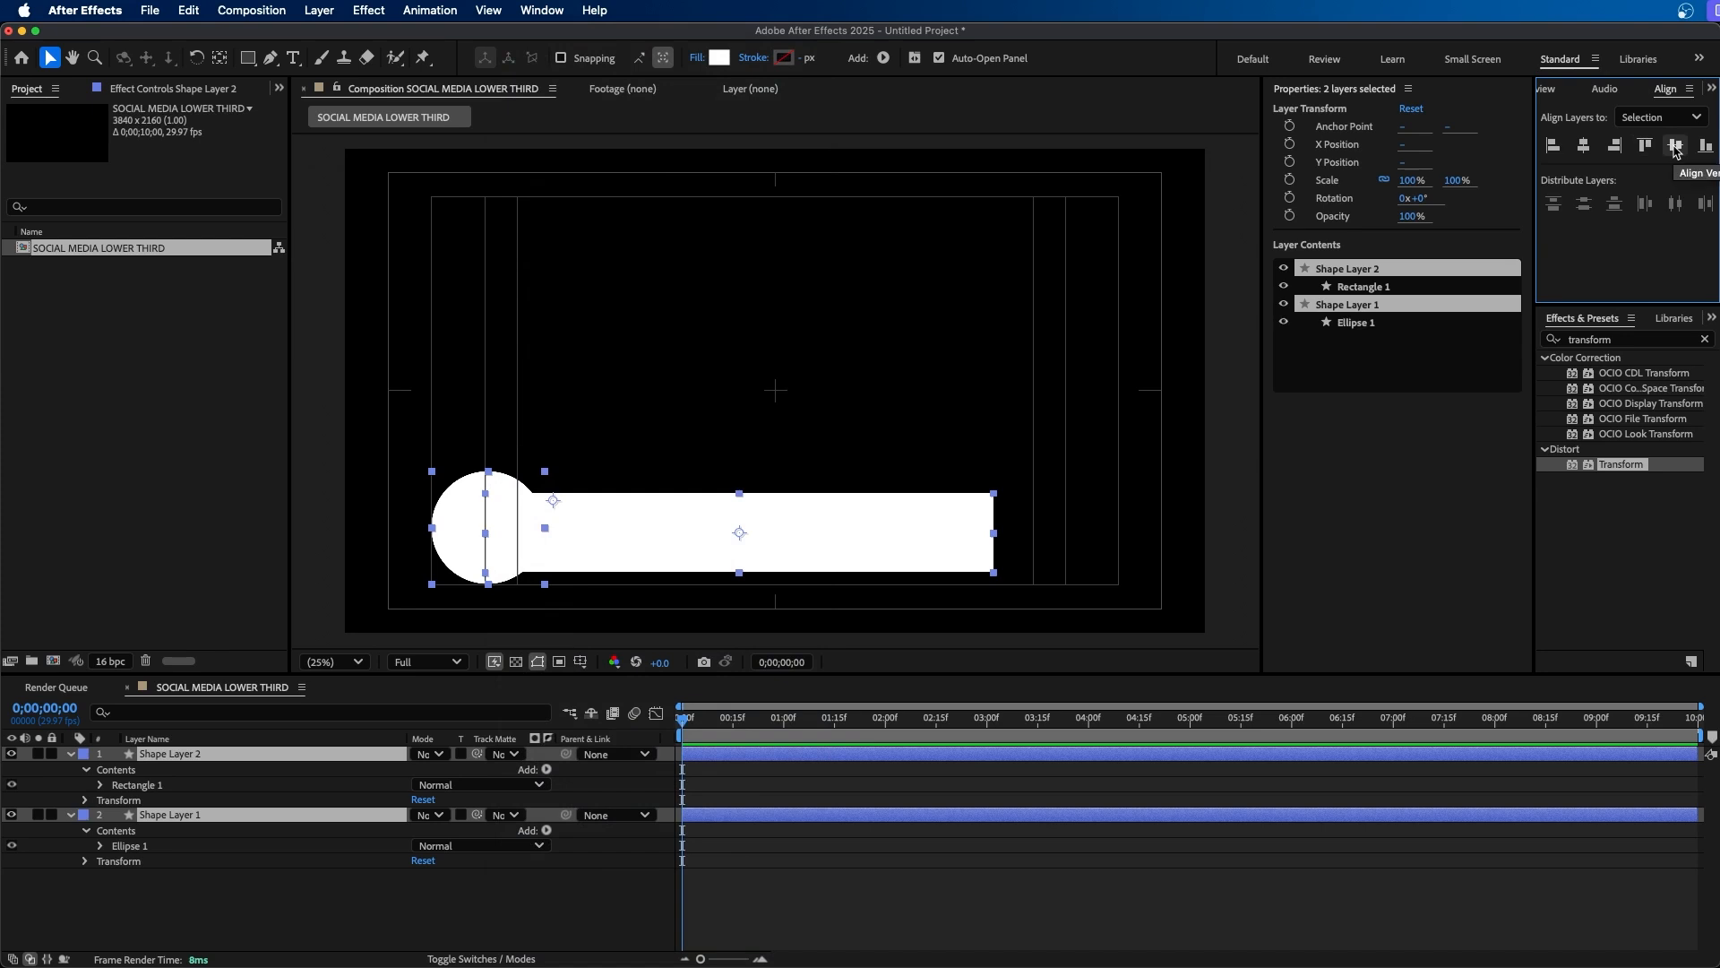
{"action": "left_click", "coordinate": [1675, 146]}
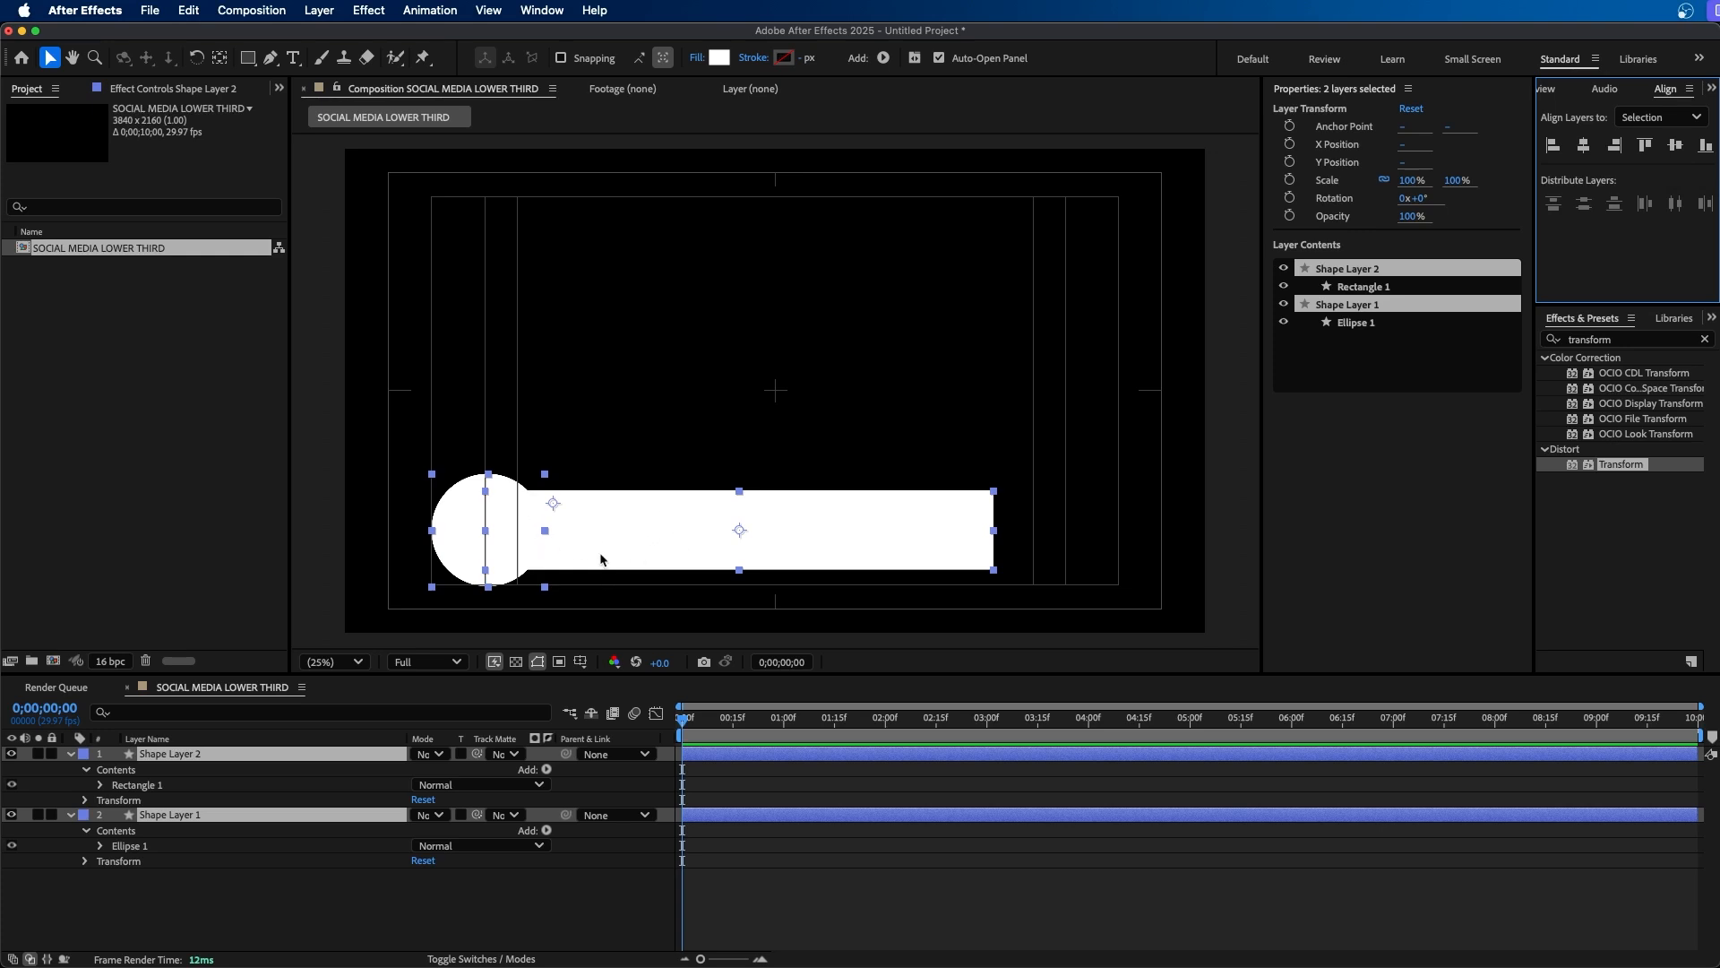
{"action": "left_click", "coordinate": [282, 923]}
{"action": "left_click", "coordinate": [481, 580]}
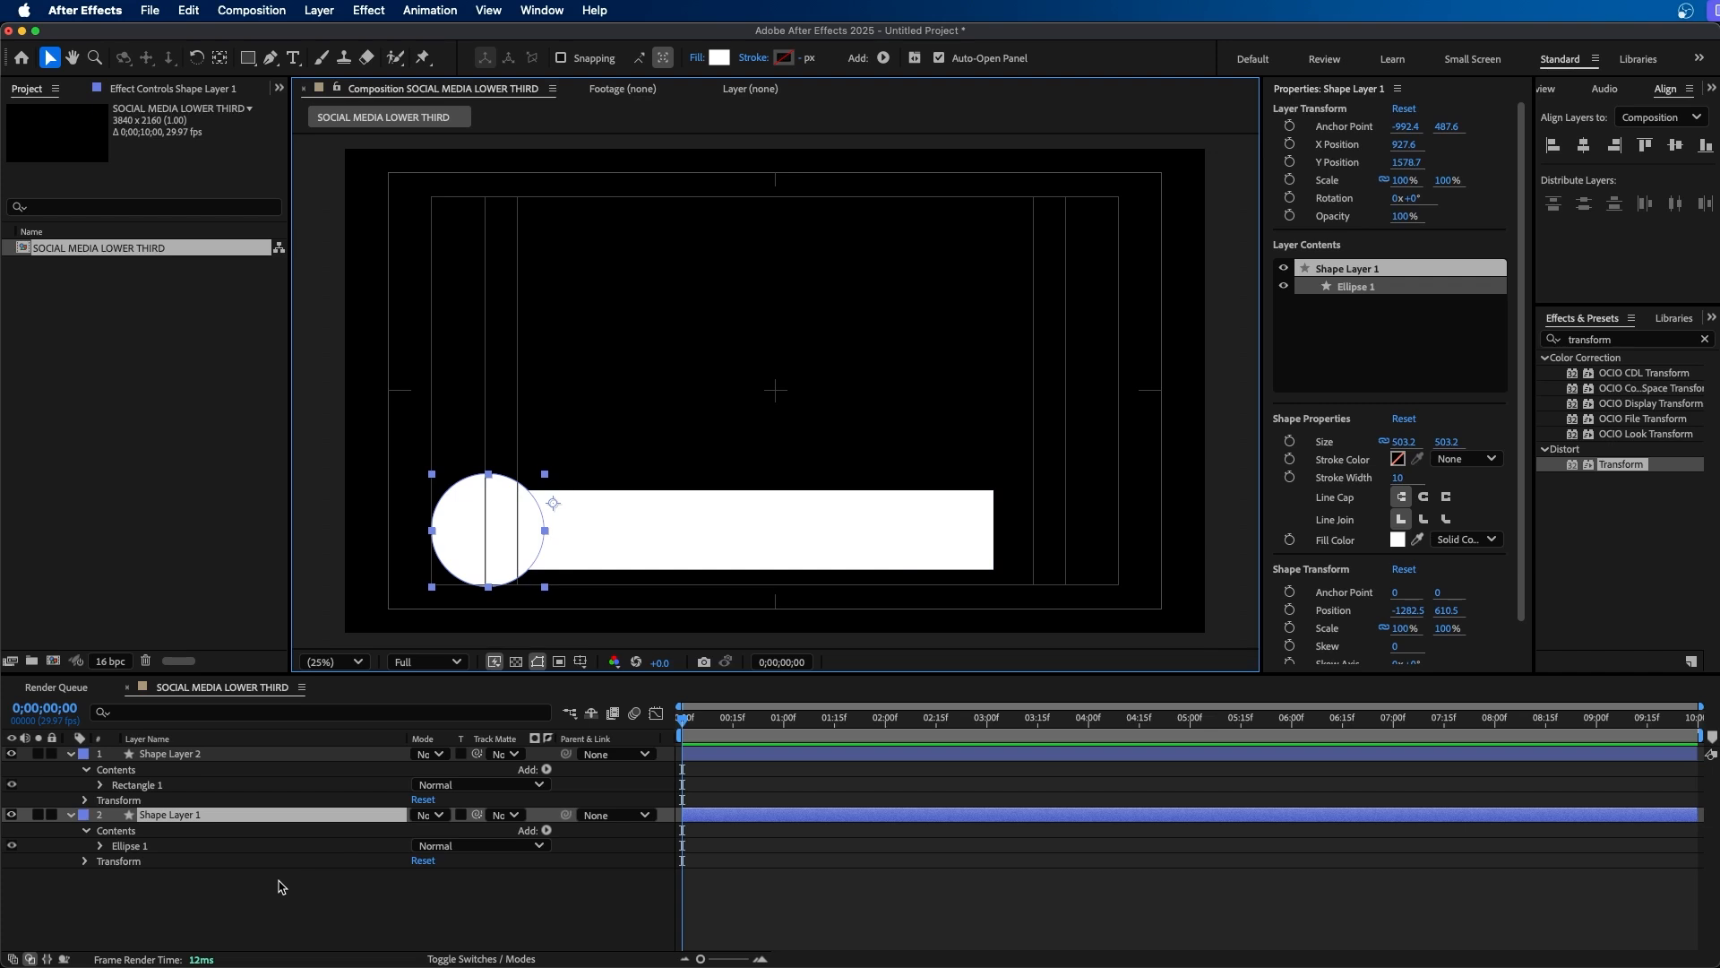
{"action": "left_click", "coordinate": [185, 818]}
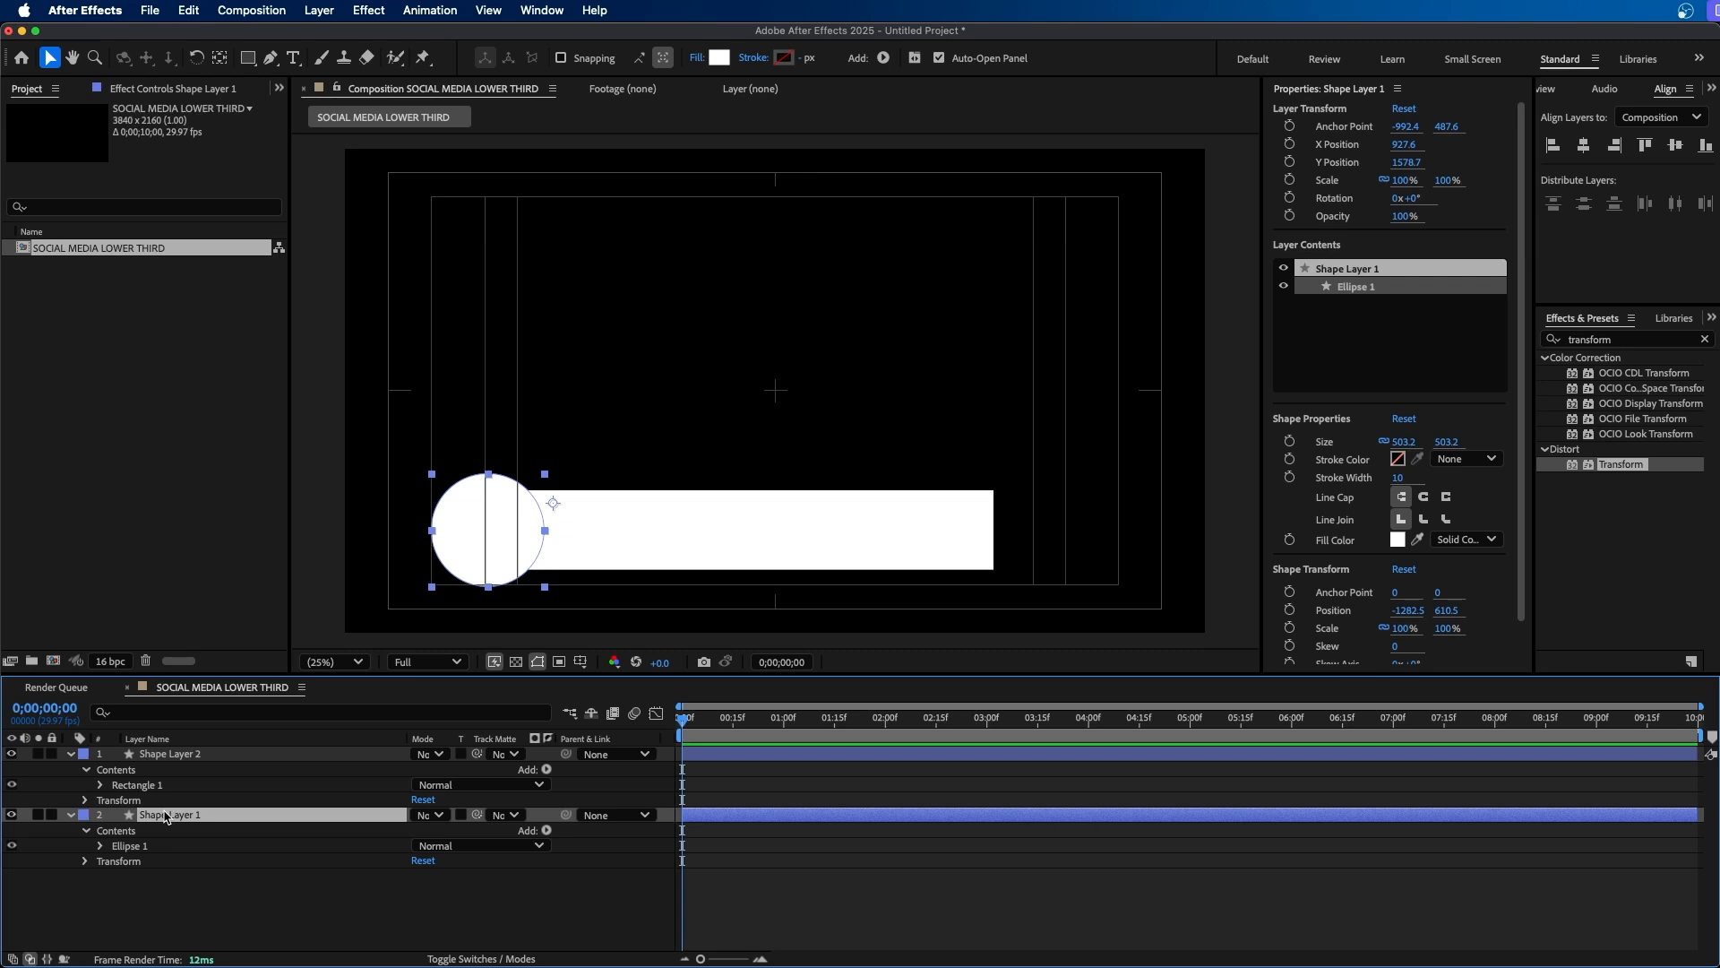
{"action": "left_click", "coordinate": [657, 546]}
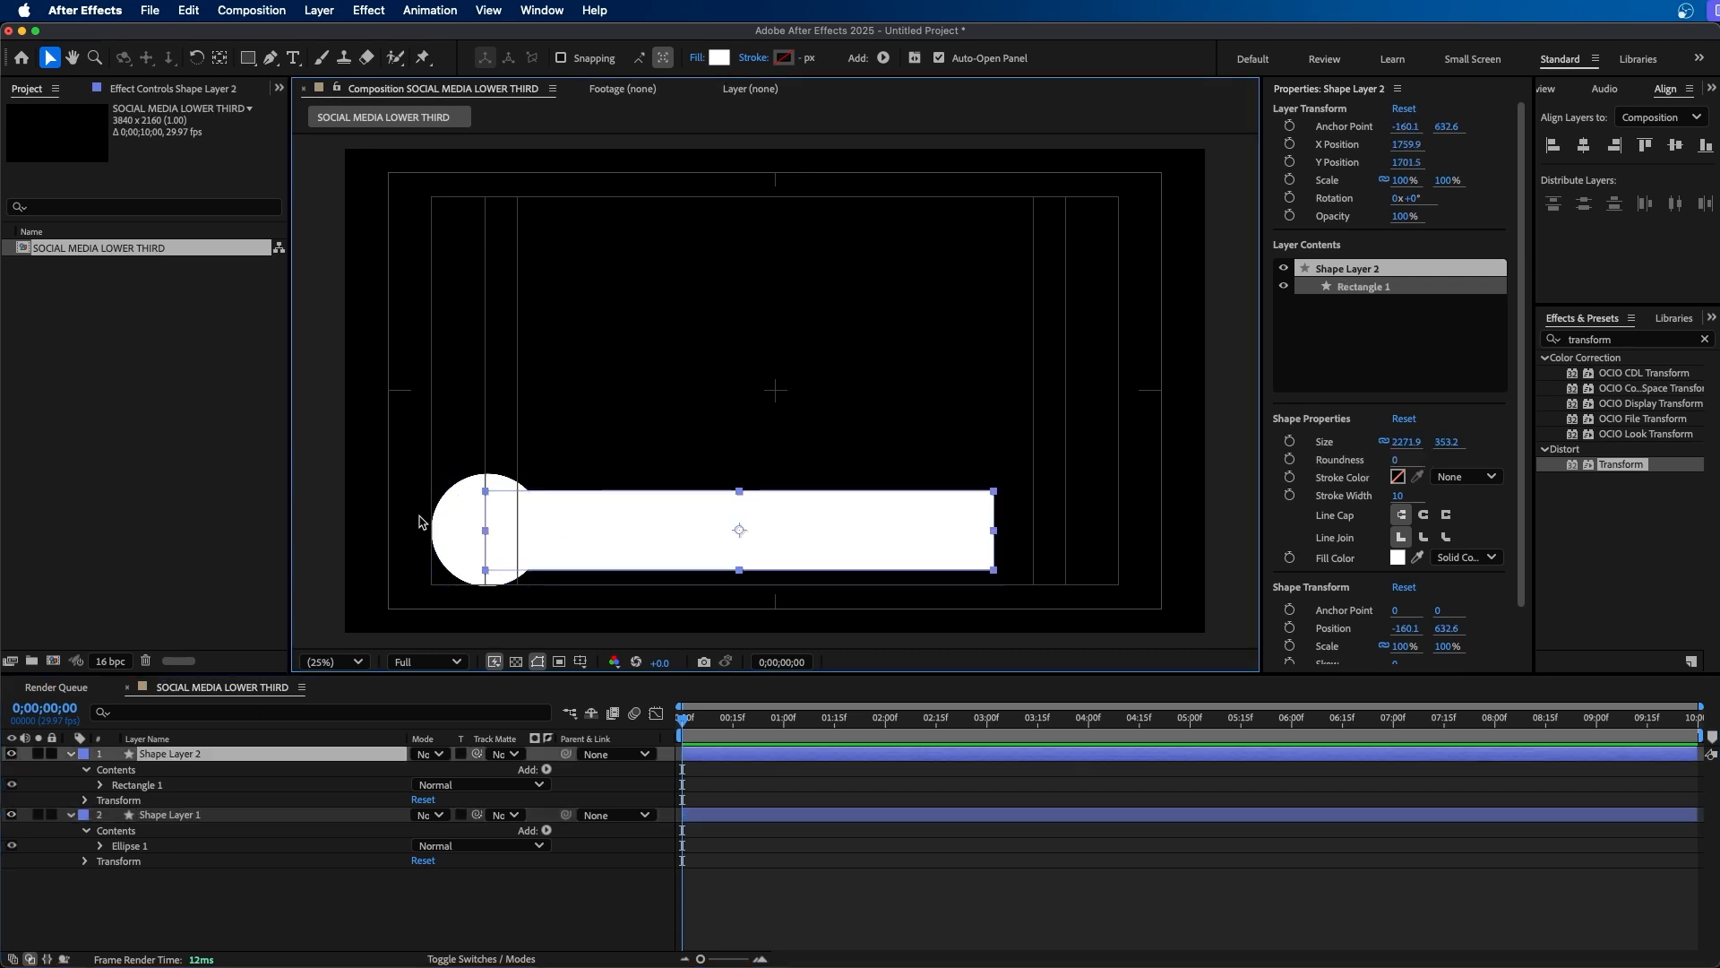
{"action": "left_click", "coordinate": [466, 502]}
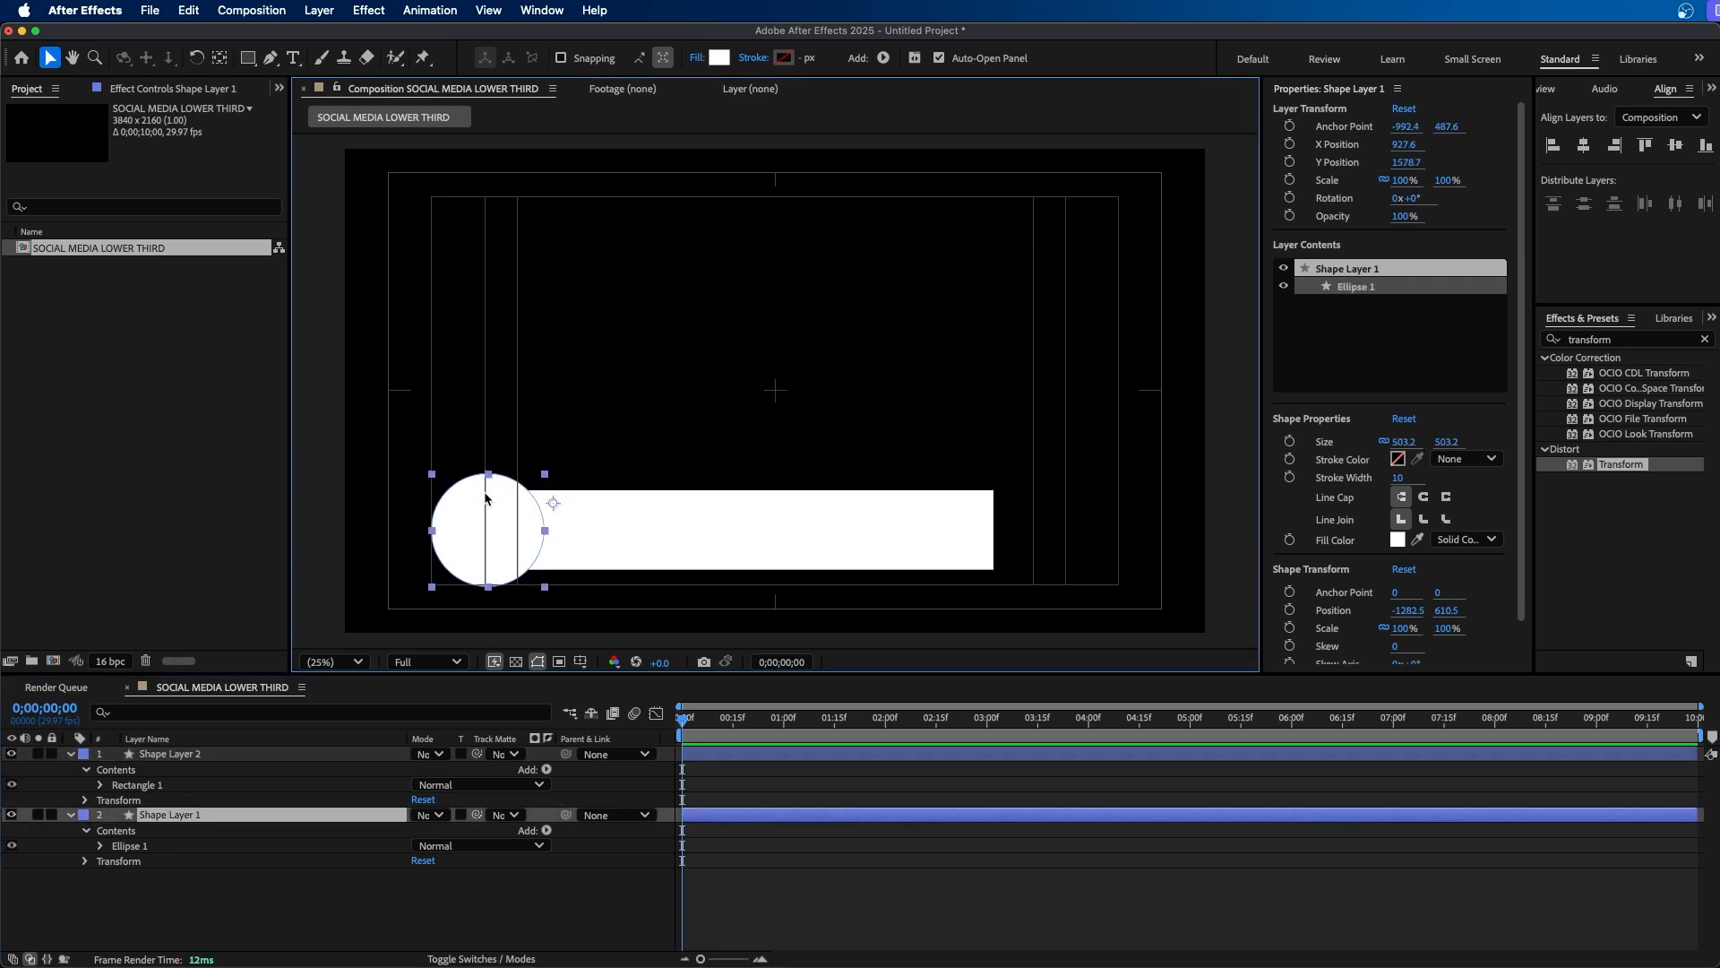
Duplicate the circle's shape layer and rename the copy Matte.
{"action": "left_click", "coordinate": [188, 815]}
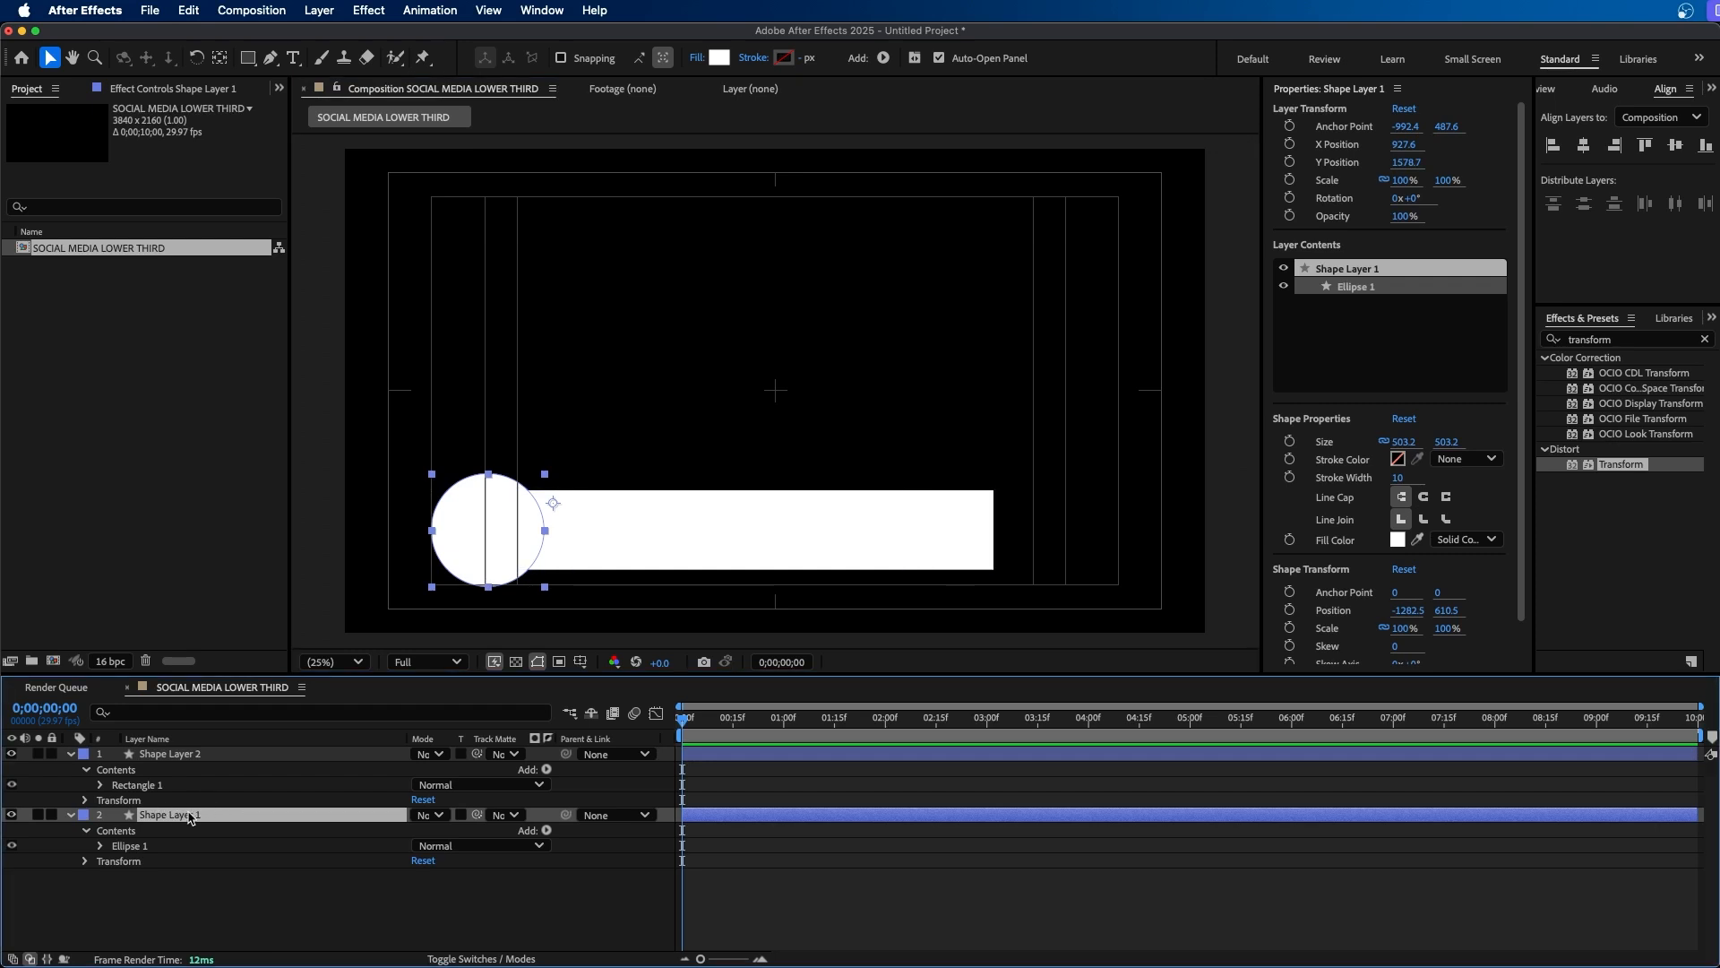
{"action": "key", "text": "super+d"}
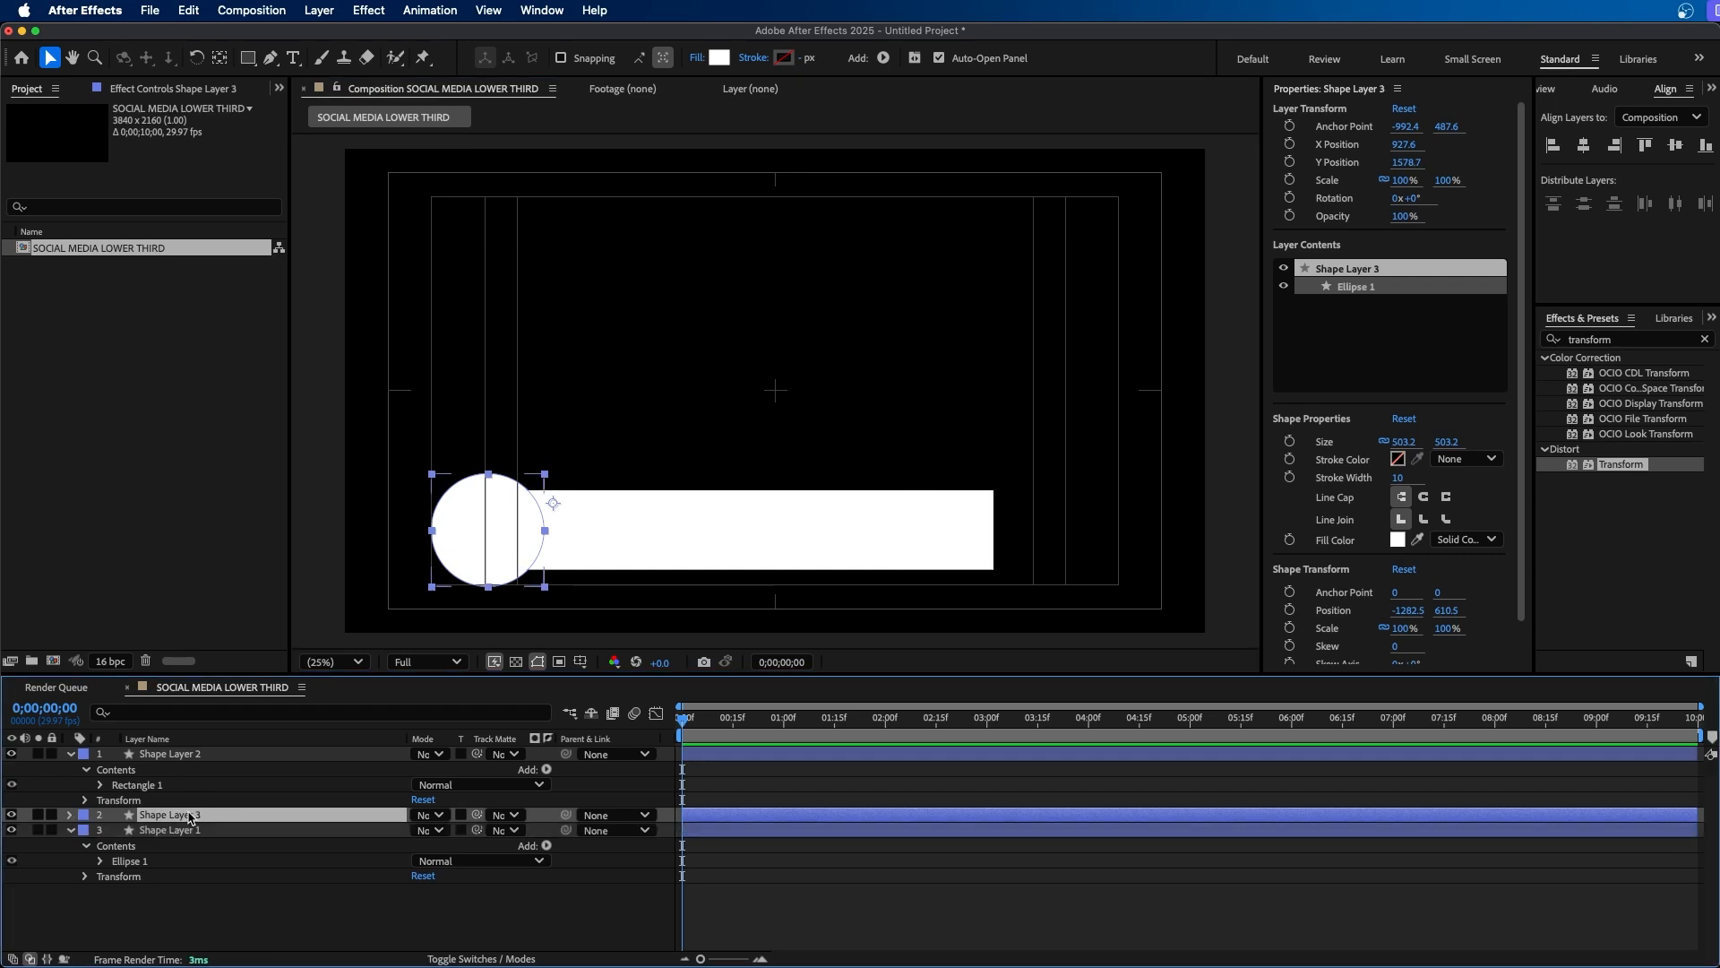
{"action": "key", "text": "Return"}
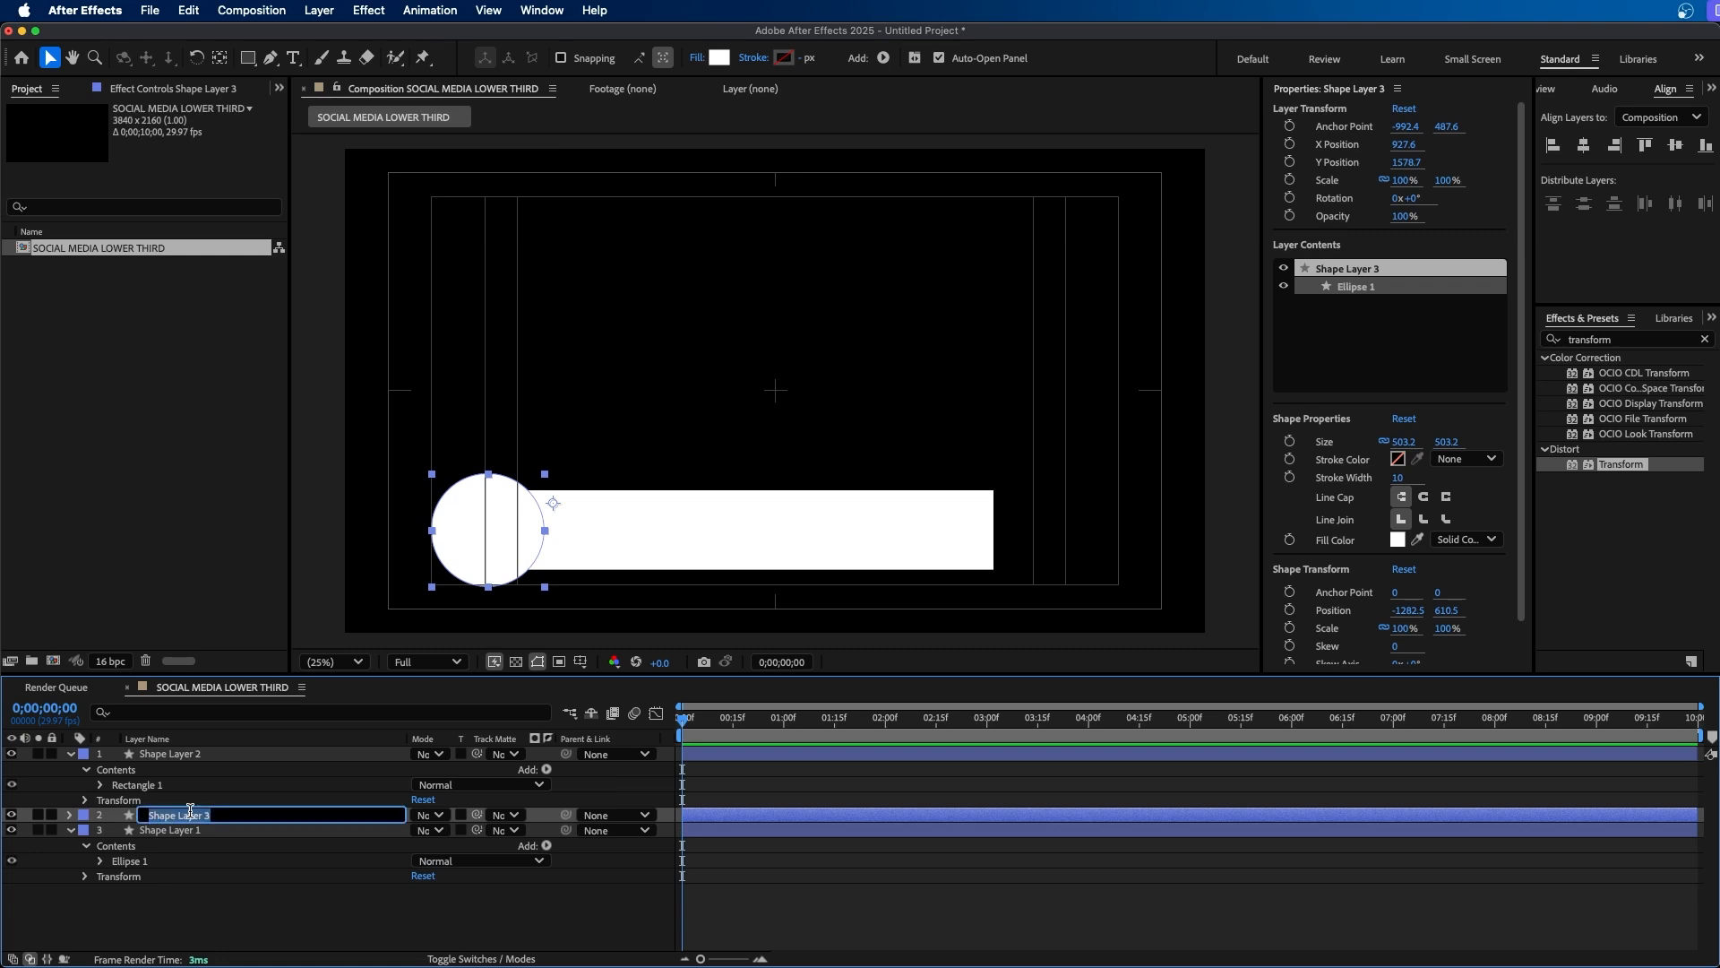
{"action": "type", "text": "Matte"}
{"action": "key", "text": "Return"}
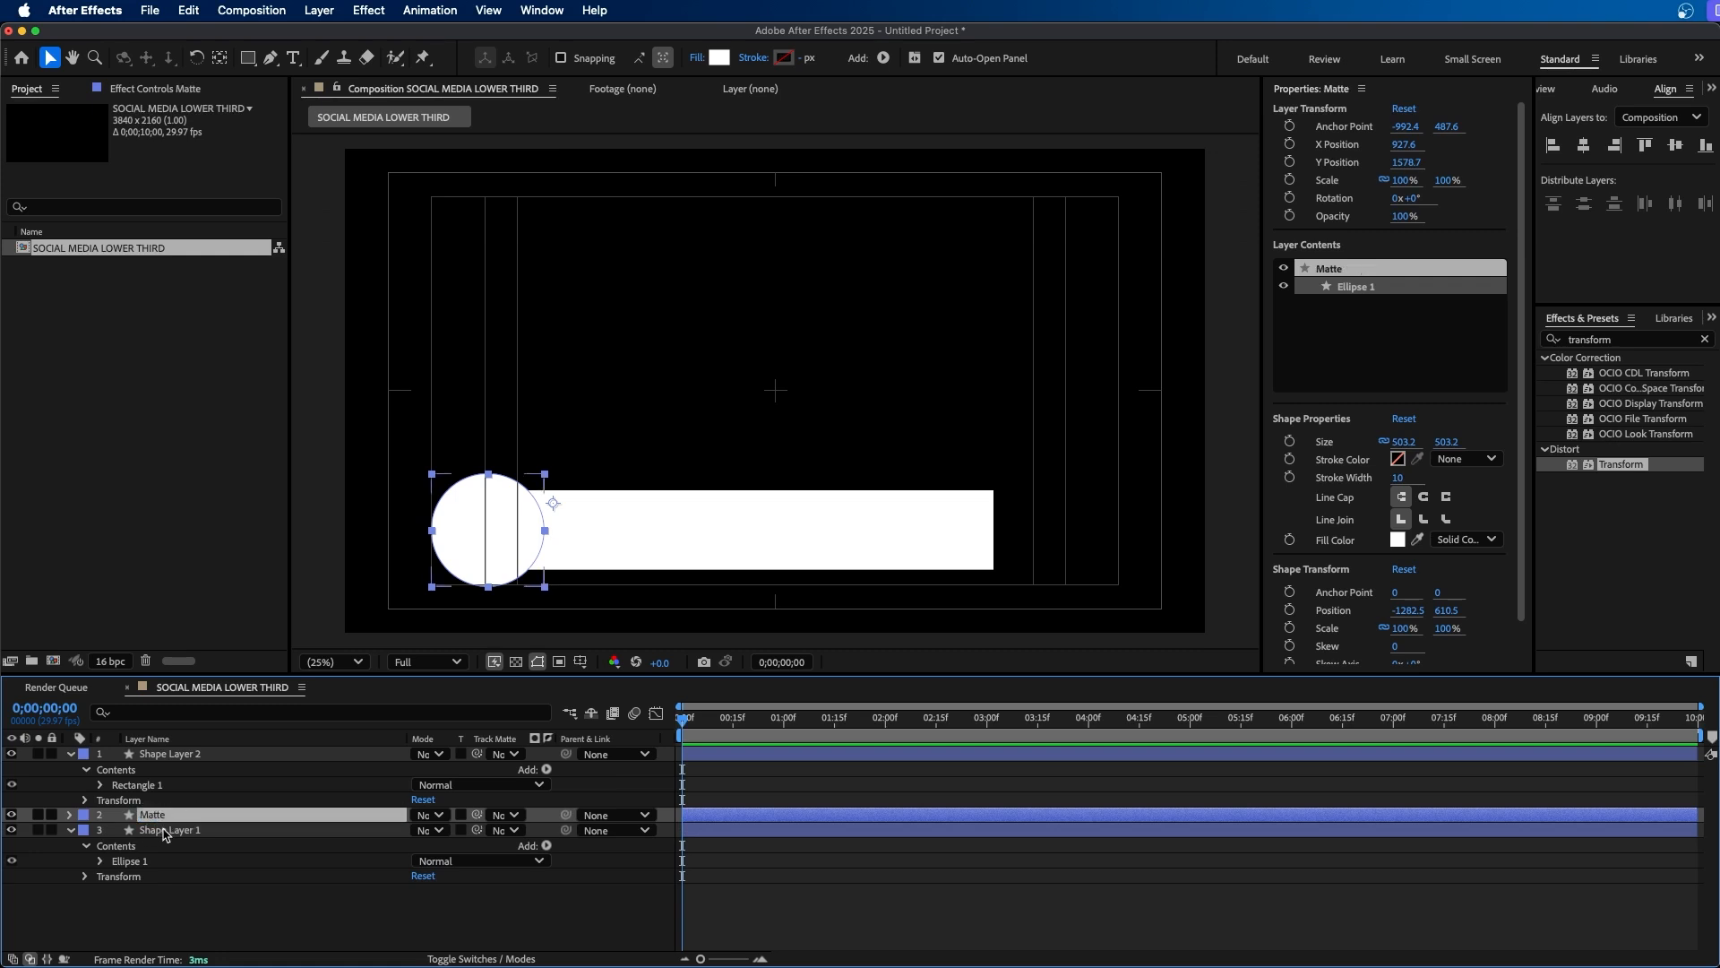
Rename the original circle layer Circle BG and the rectangle layer Box BG.
{"action": "left_click", "coordinate": [167, 830]}
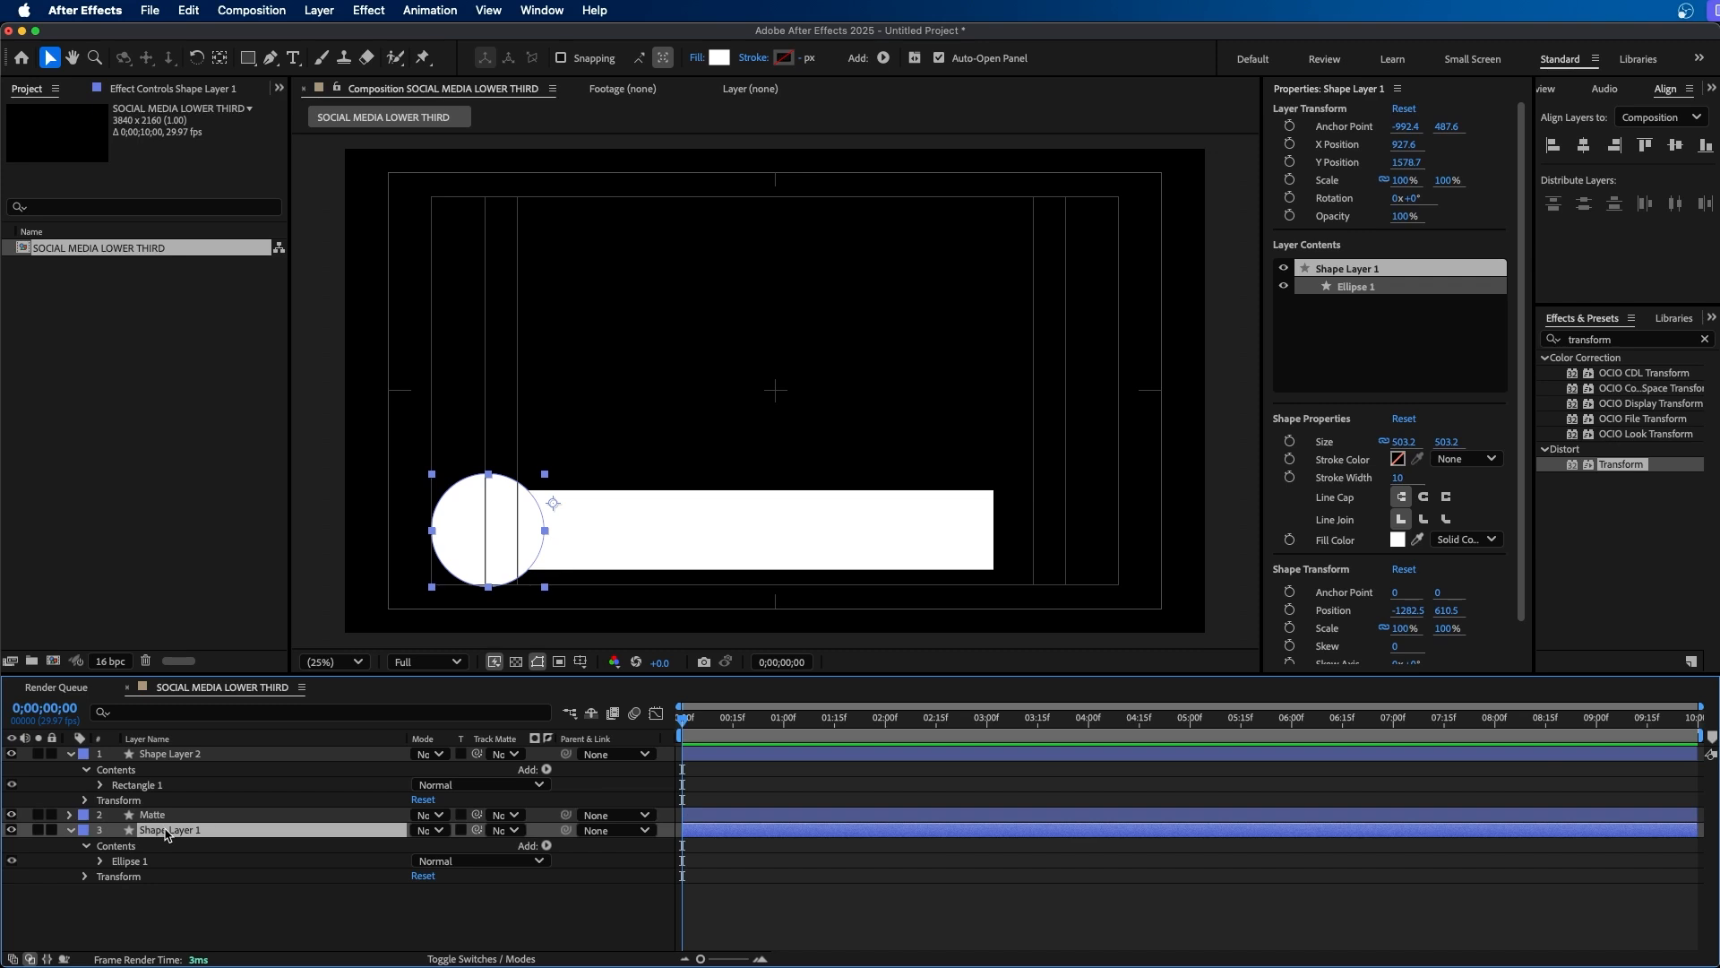
{"action": "key", "text": "Return"}
{"action": "type", "text": "Cirlc"}
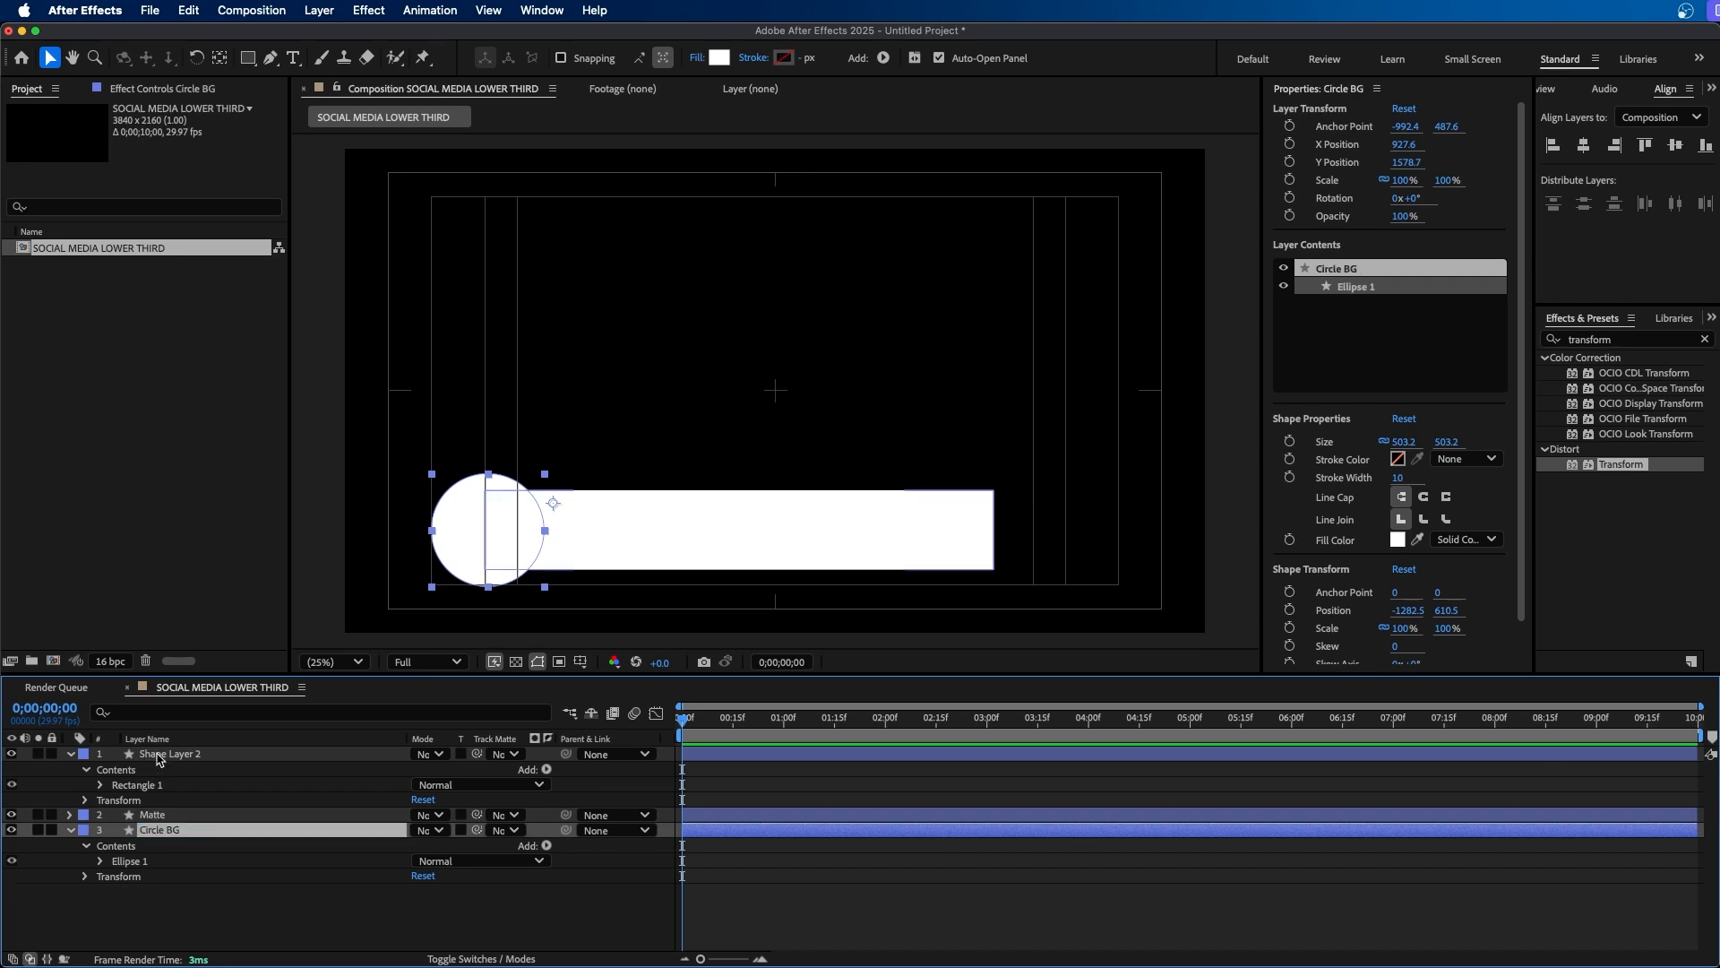
{"action": "left_click", "coordinate": [161, 755]}
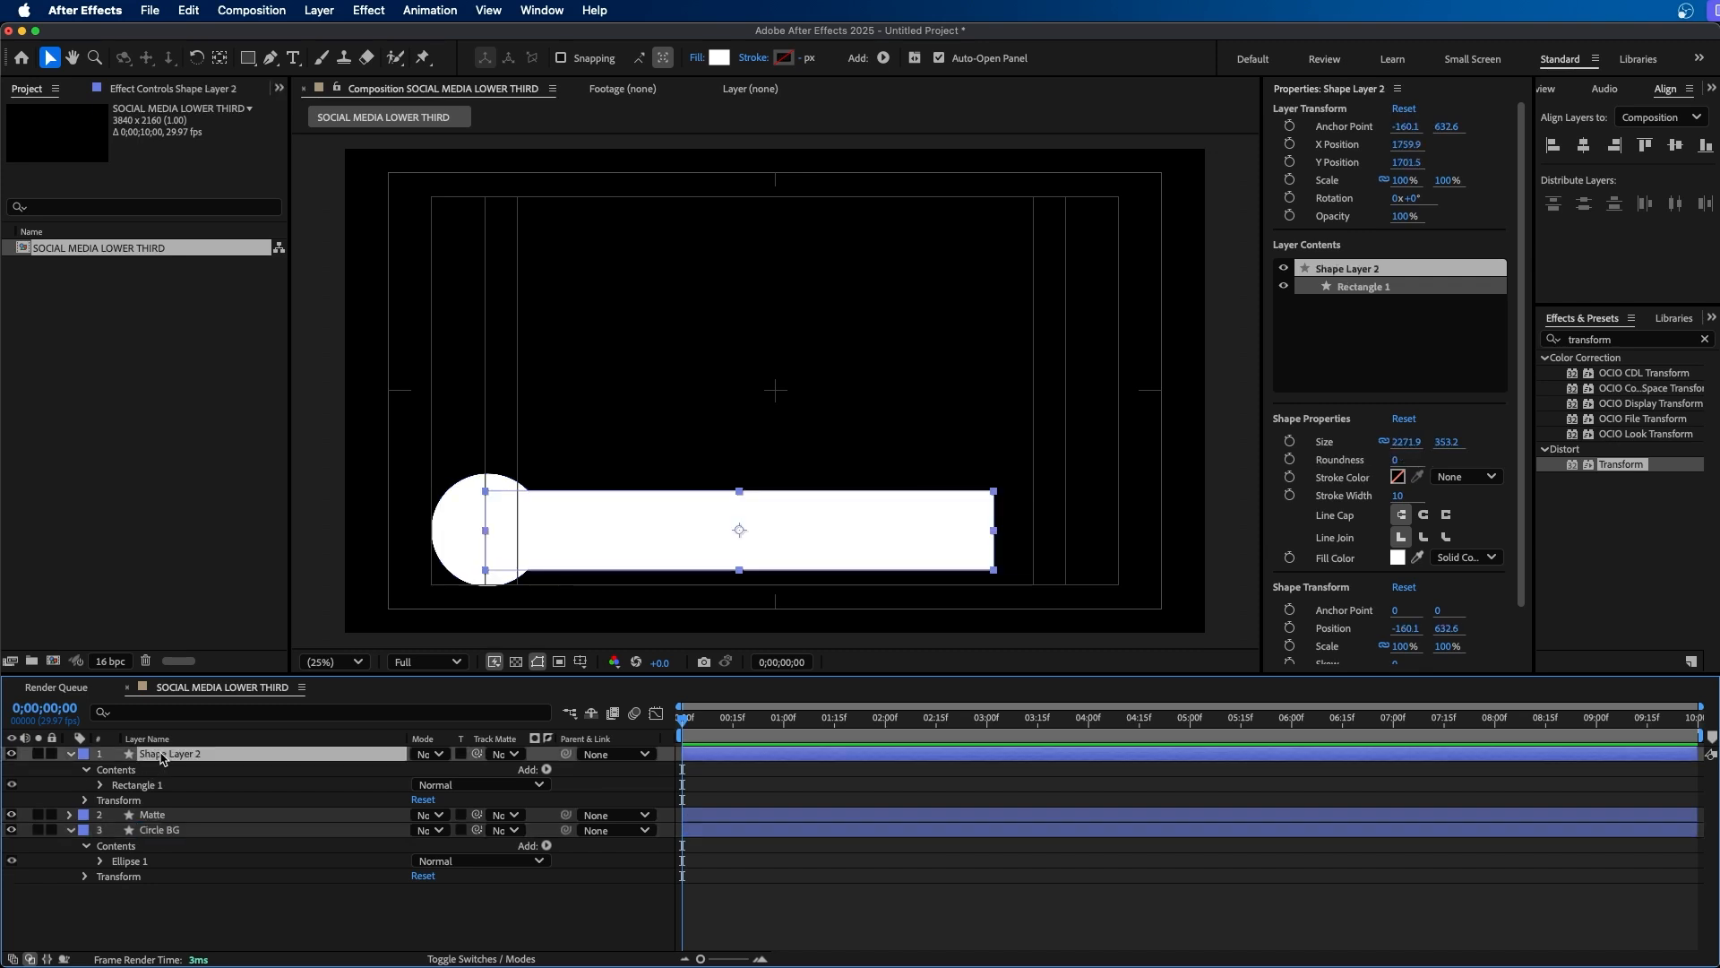
{"action": "key", "text": "Return"}
{"action": "type", "text": "Box BG"}
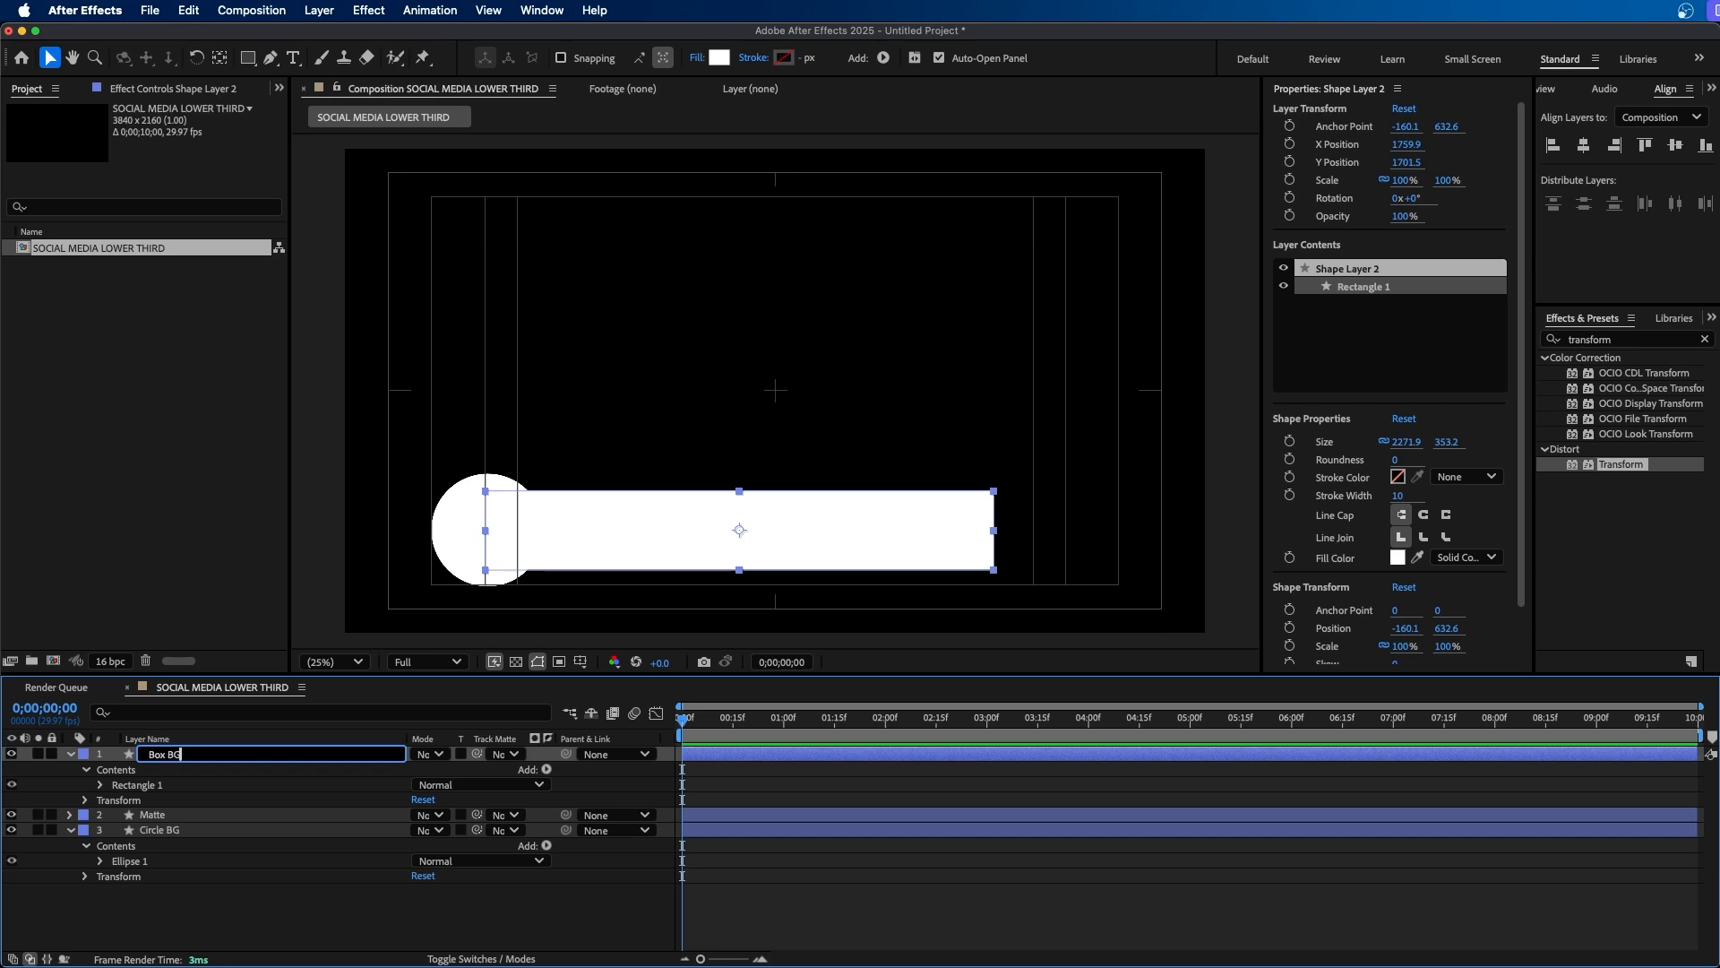
{"action": "key", "text": "Return"}
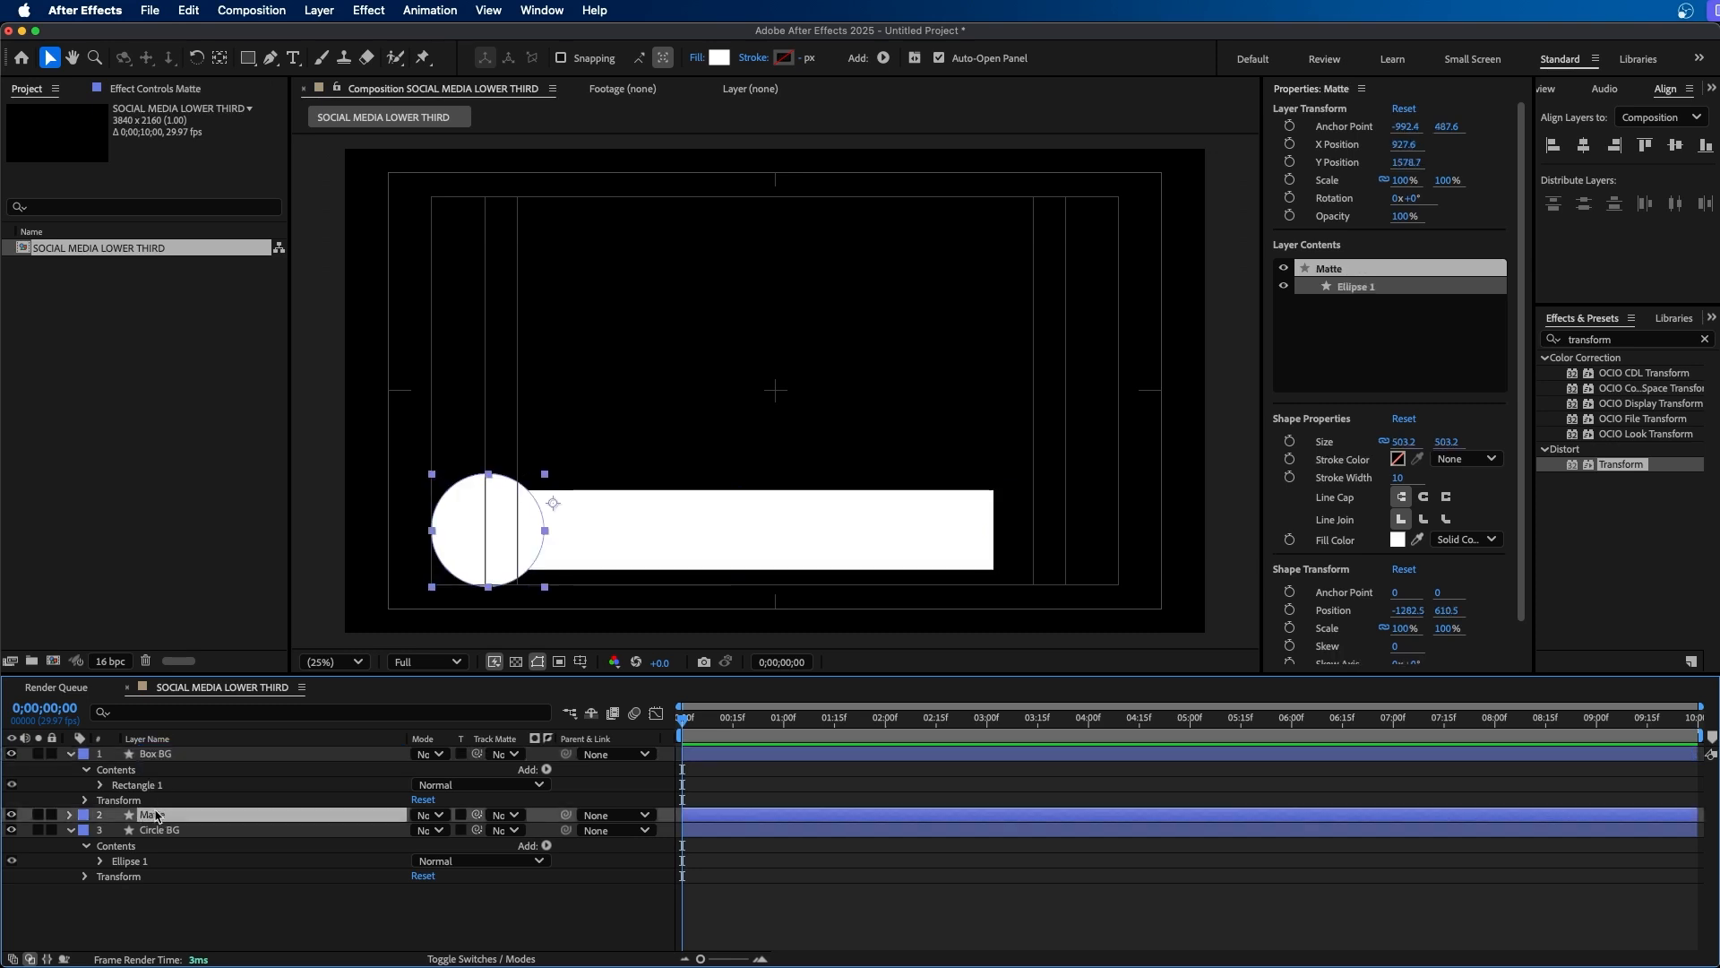
Center the Matte layer's anchor point on its circle and scale the layer to 131%.
{"action": "key", "text": "s"}
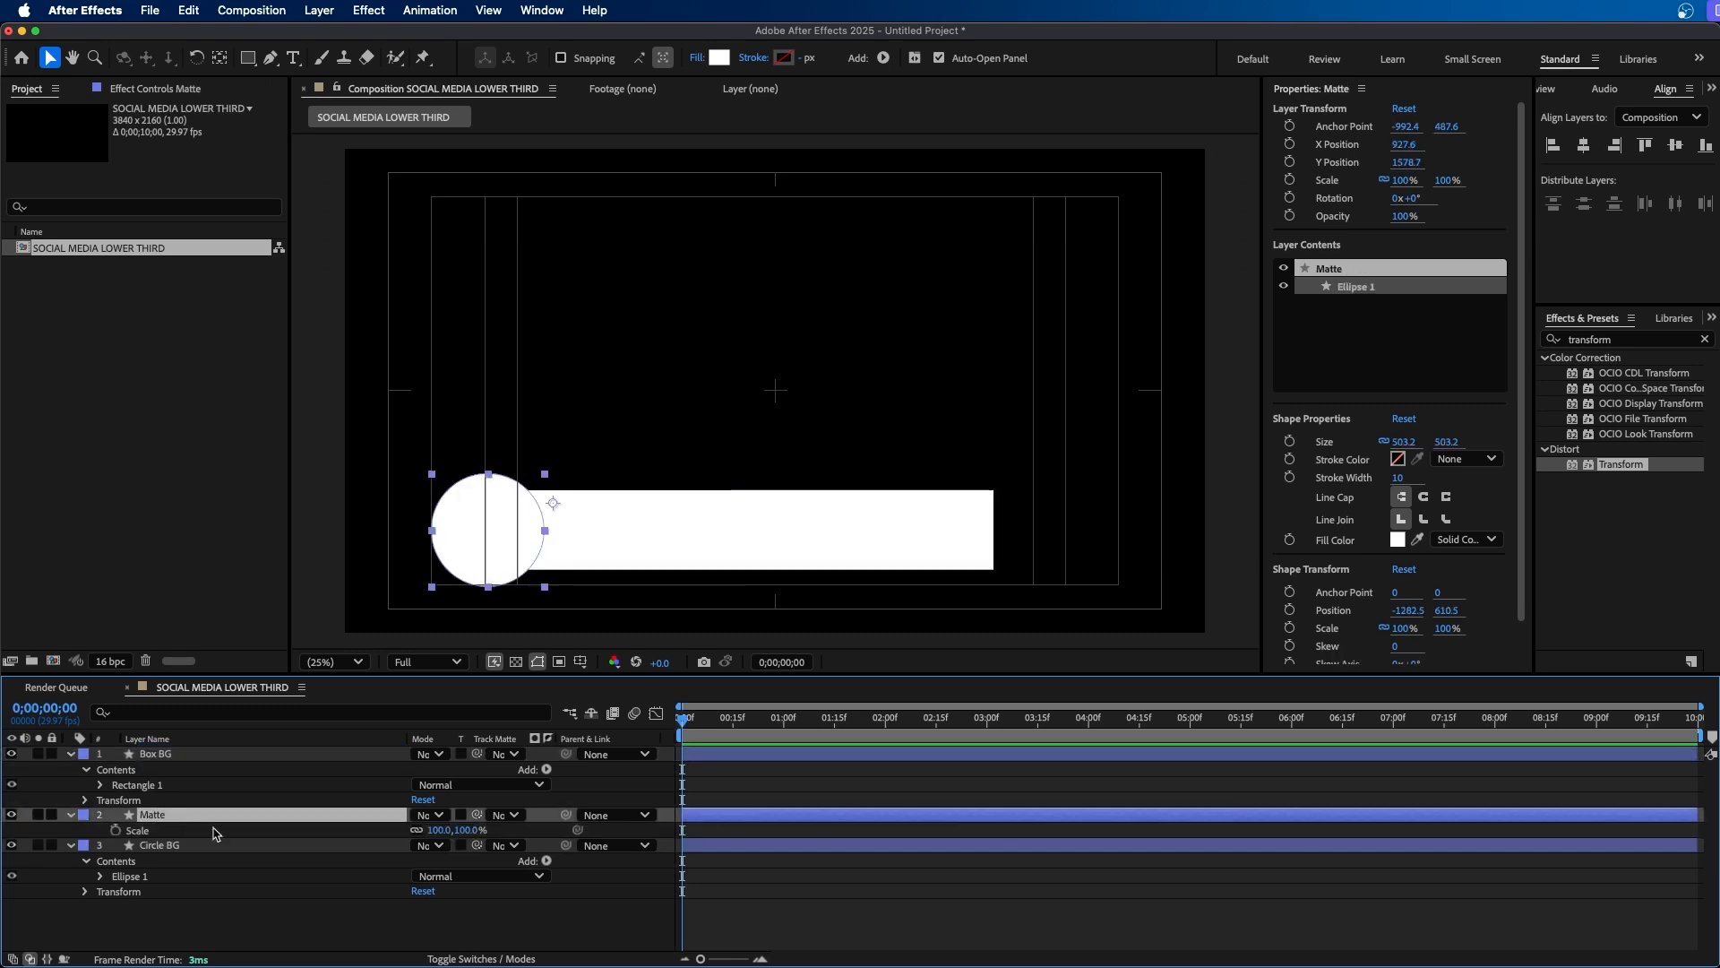
{"action": "left_click_drag", "start_coordinate": [432, 831], "coordinate": [436, 853]}
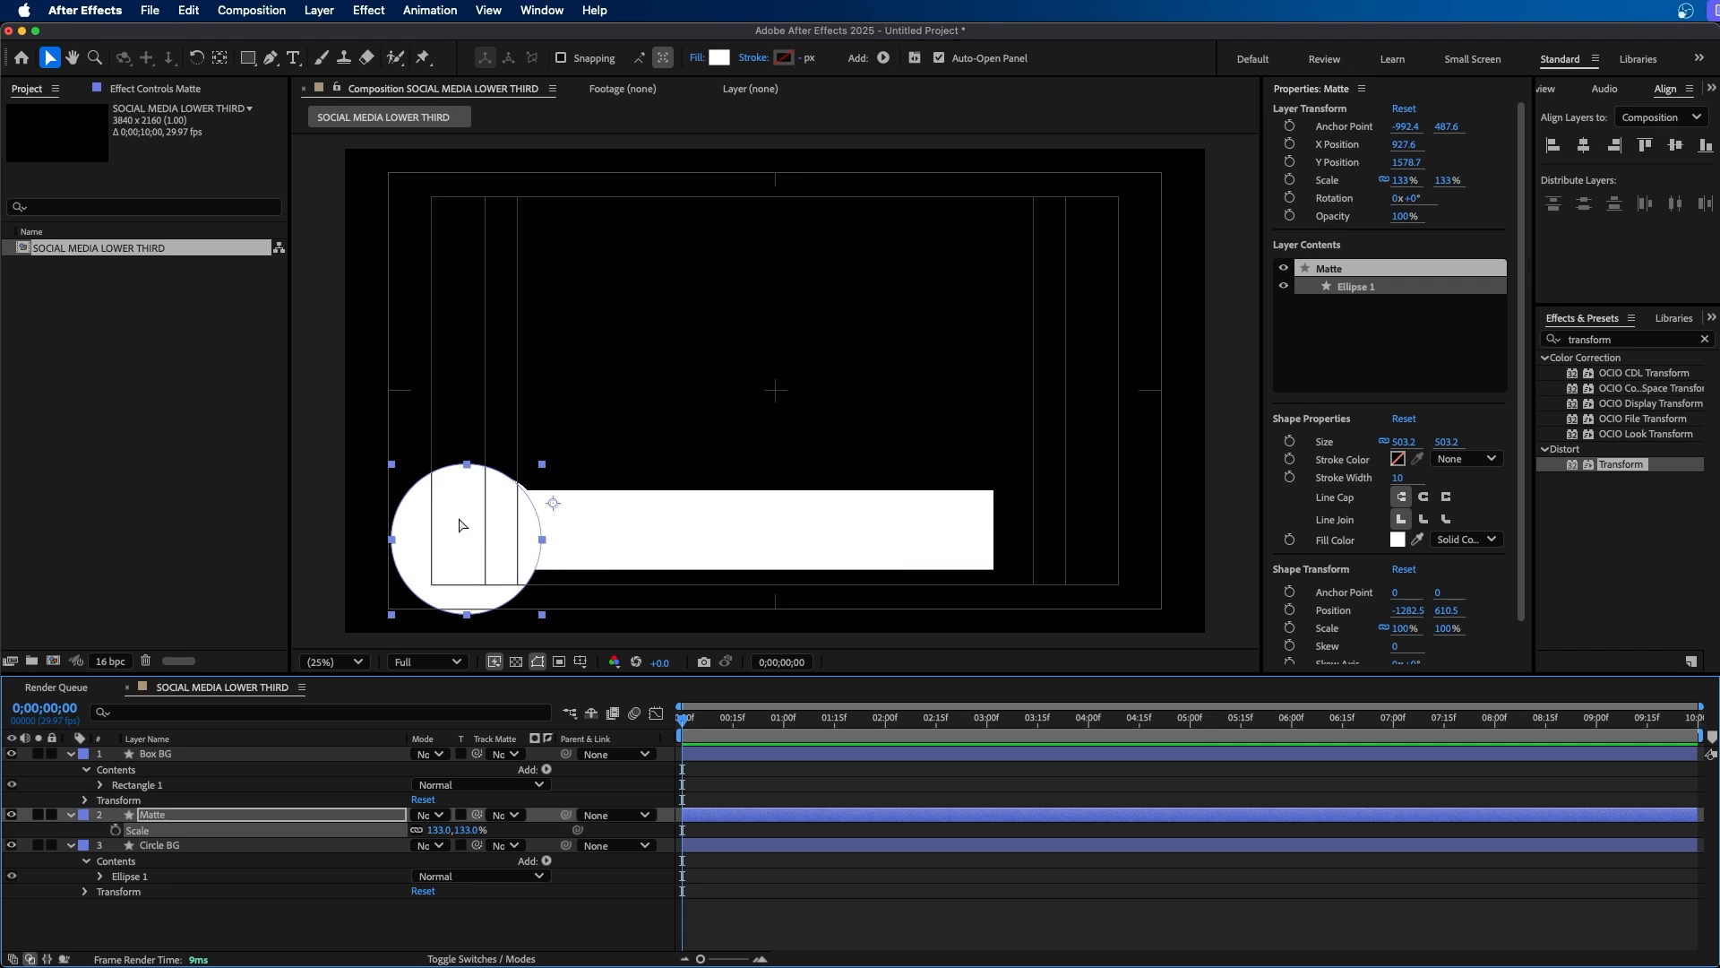
{"action": "key", "text": "super+z"}
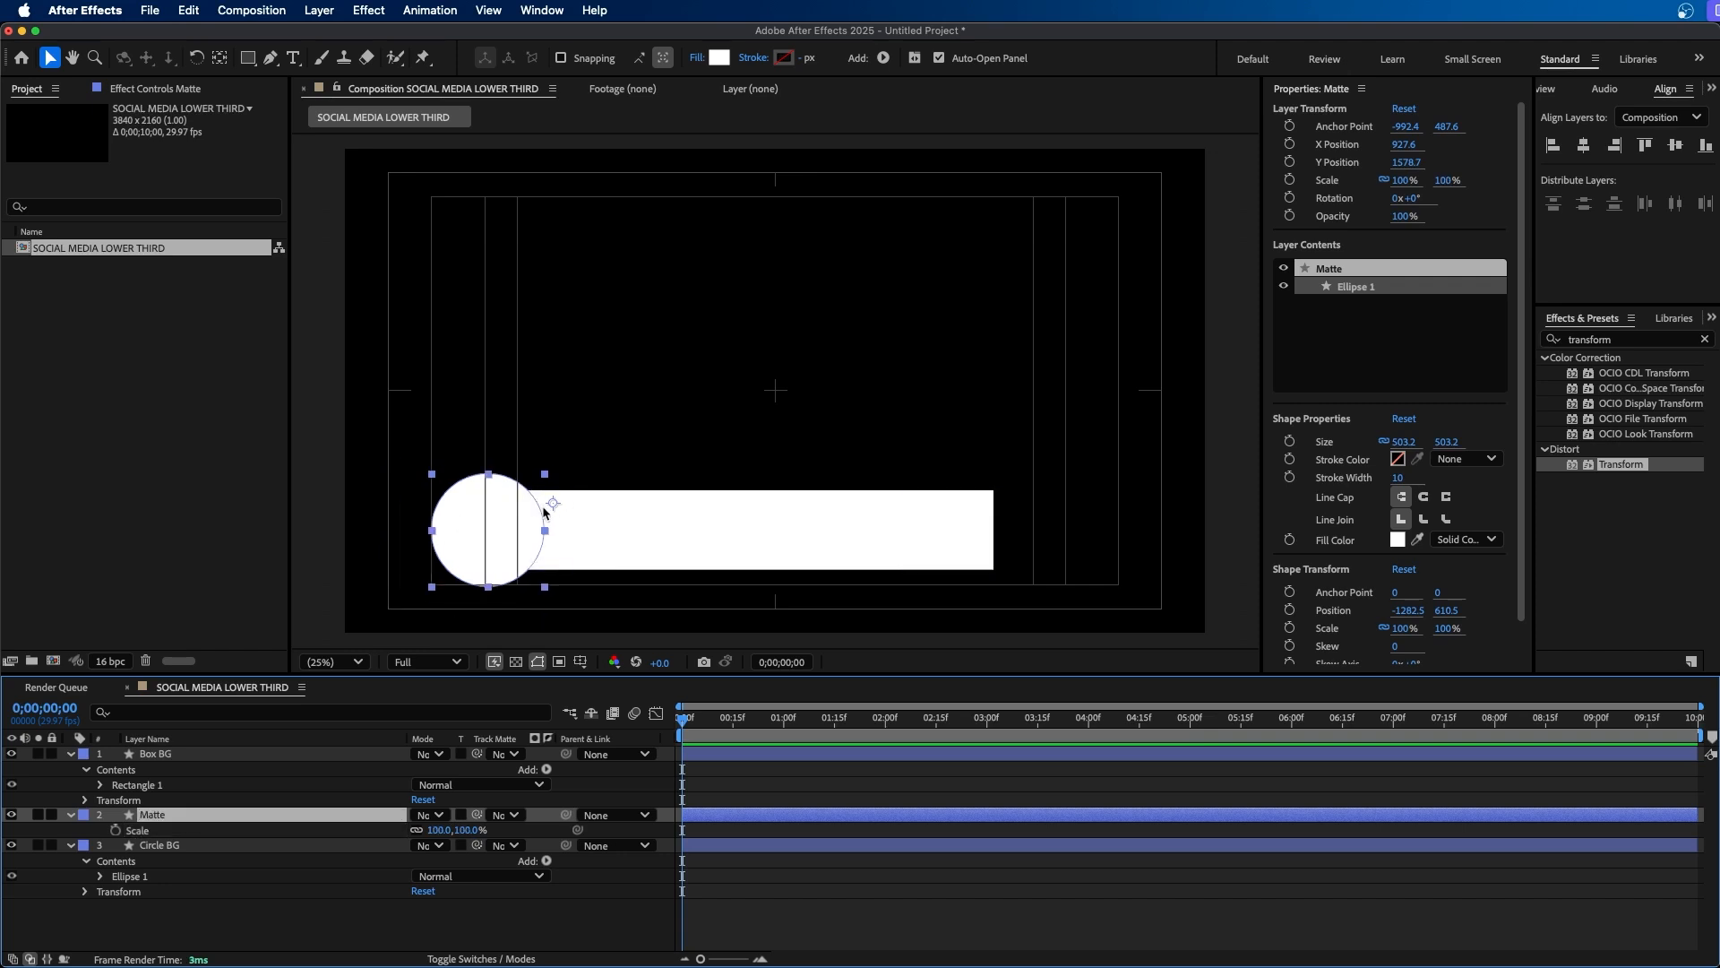
{"action": "double_click", "coordinate": [223, 60]}
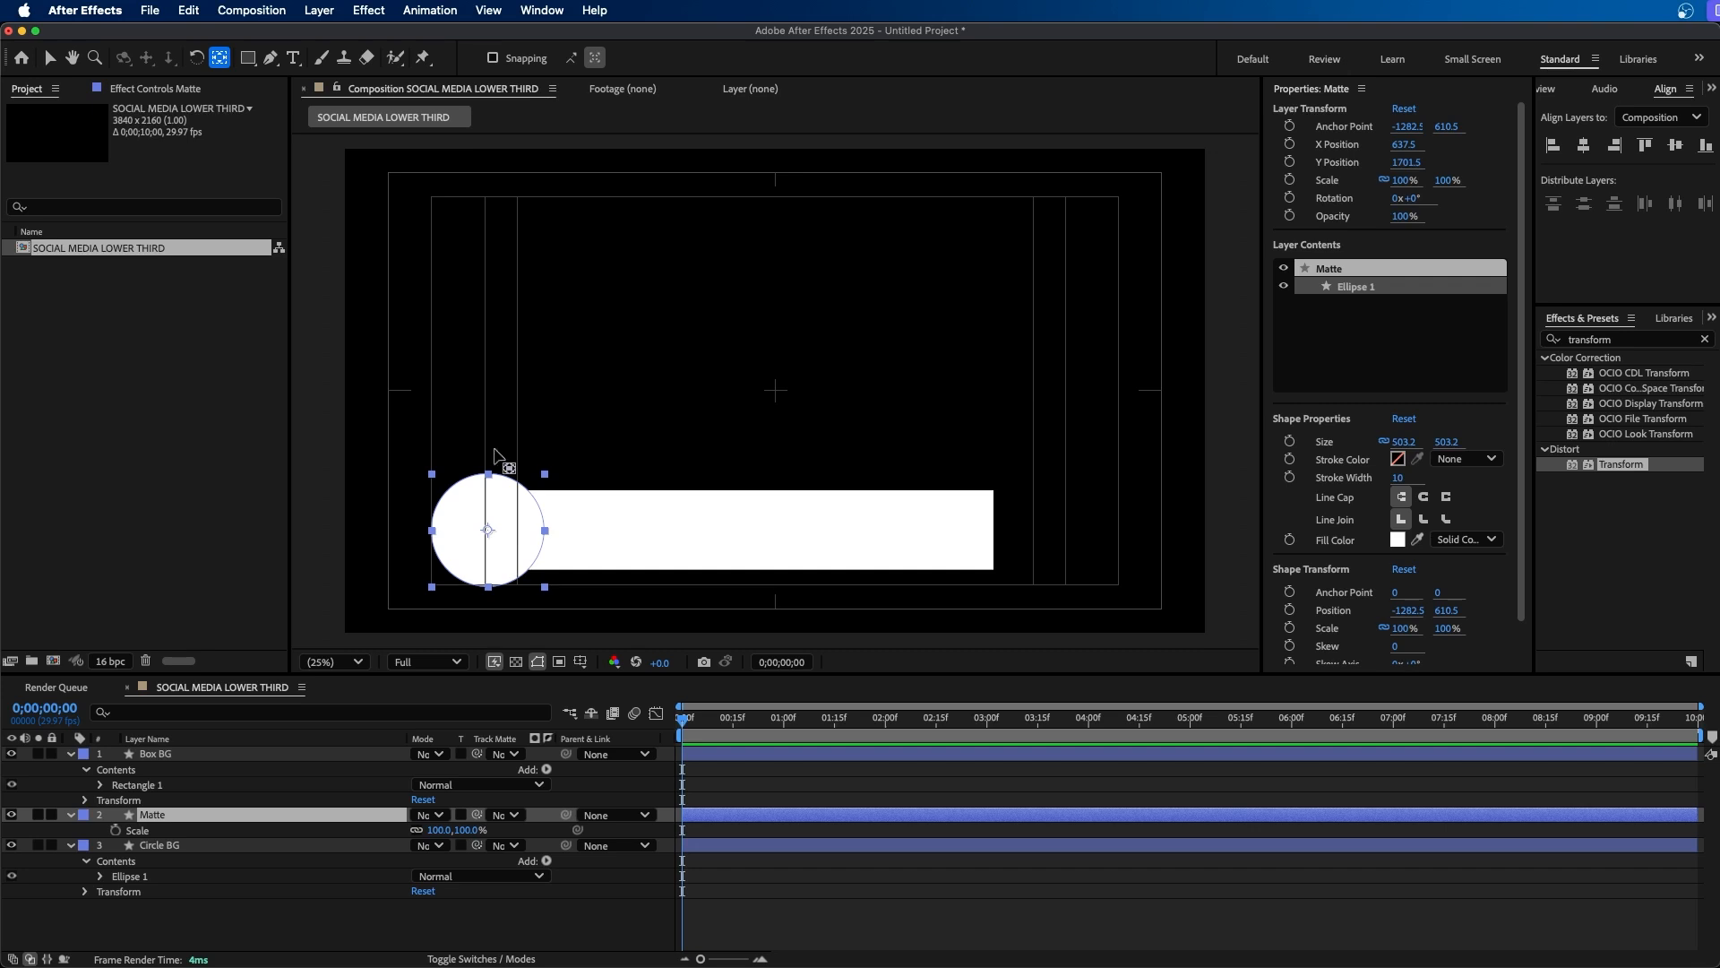
{"action": "left_click", "coordinate": [671, 538]}
{"action": "left_click", "coordinate": [196, 816]}
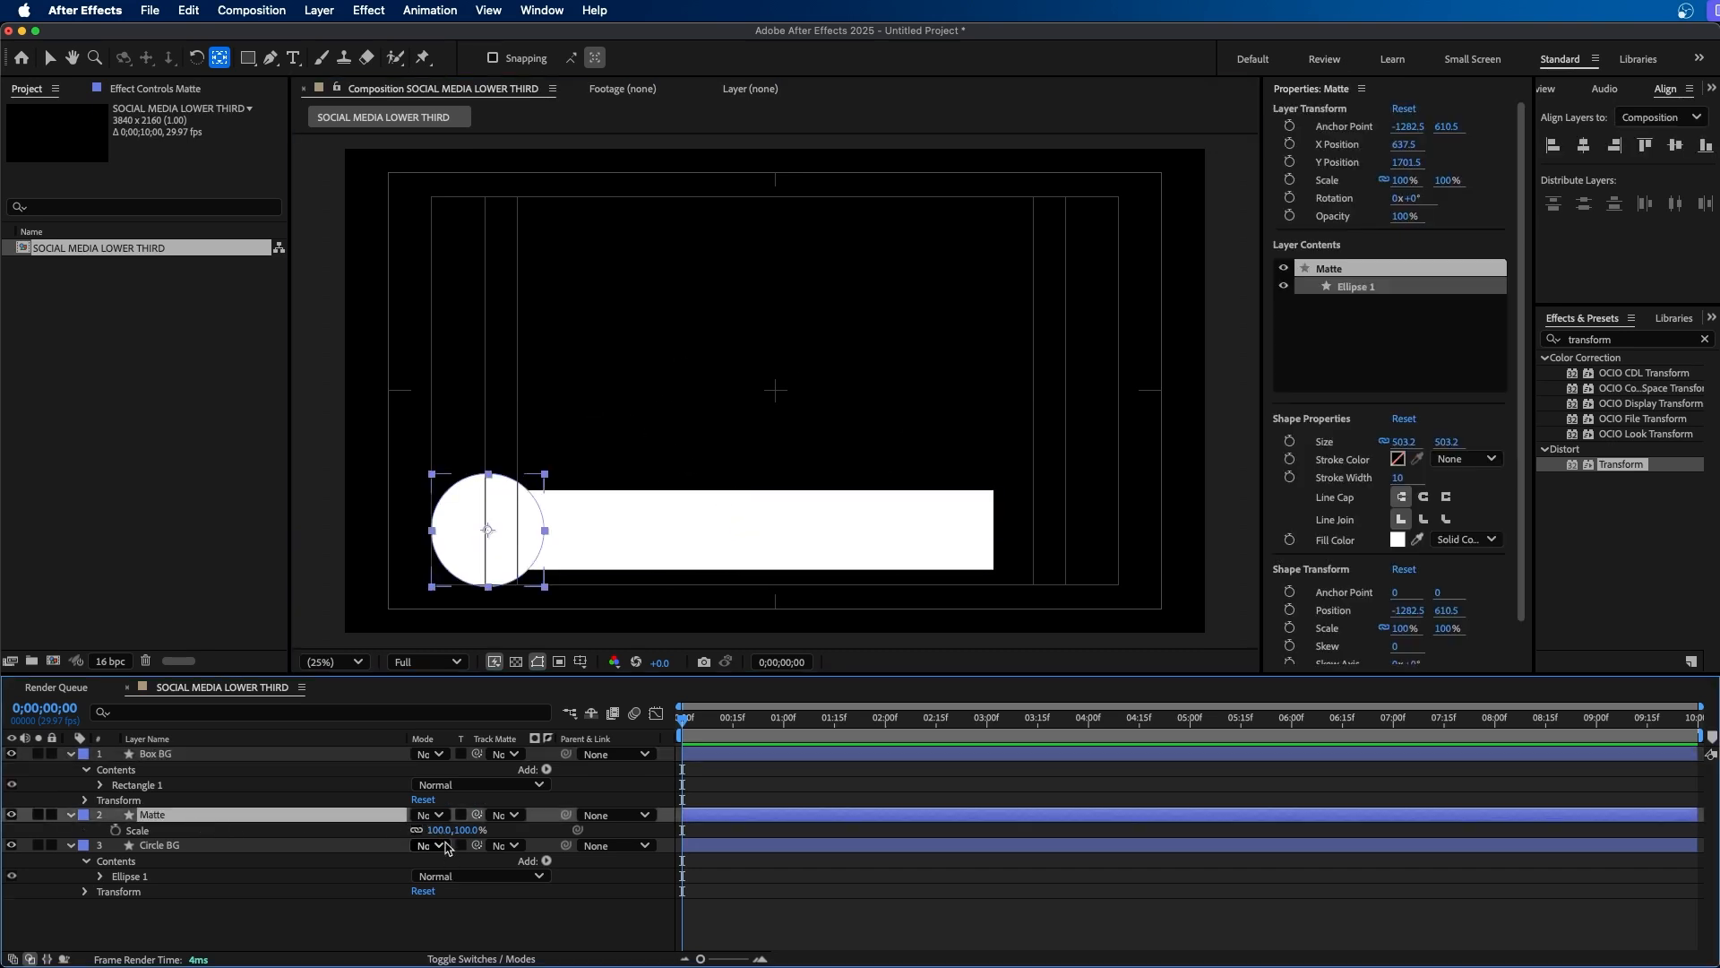
{"action": "left_click_drag", "start_coordinate": [446, 831], "coordinate": [464, 829]}
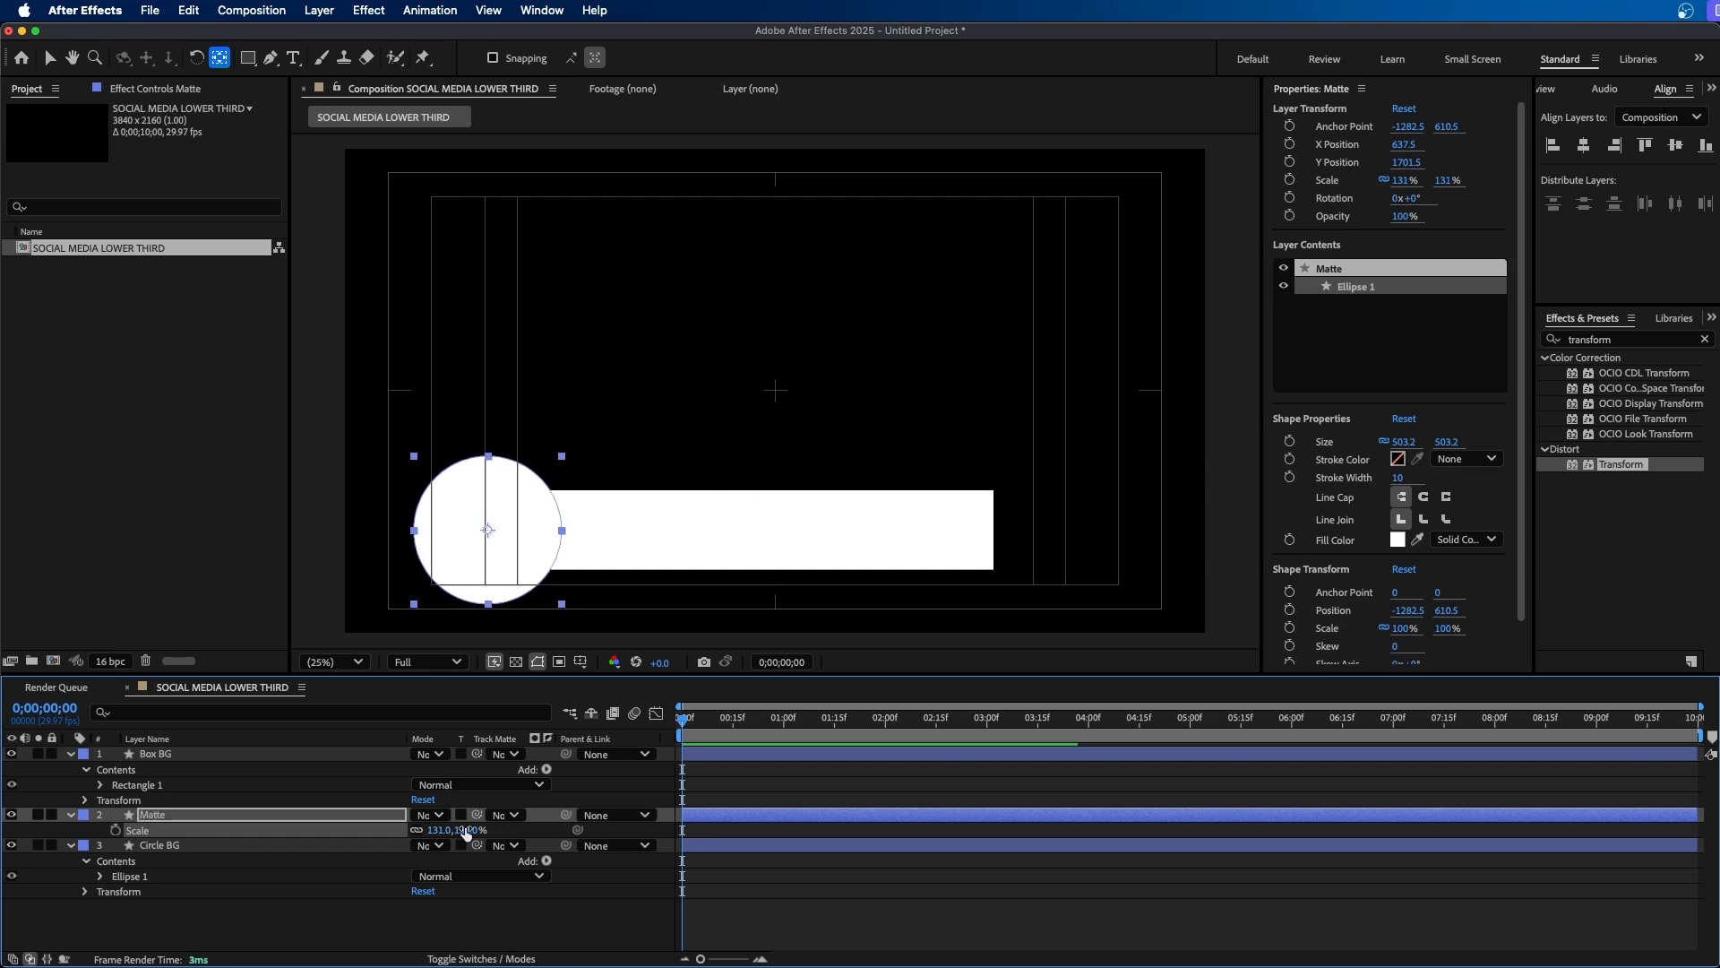
{"action": "left_click", "coordinate": [216, 755]}
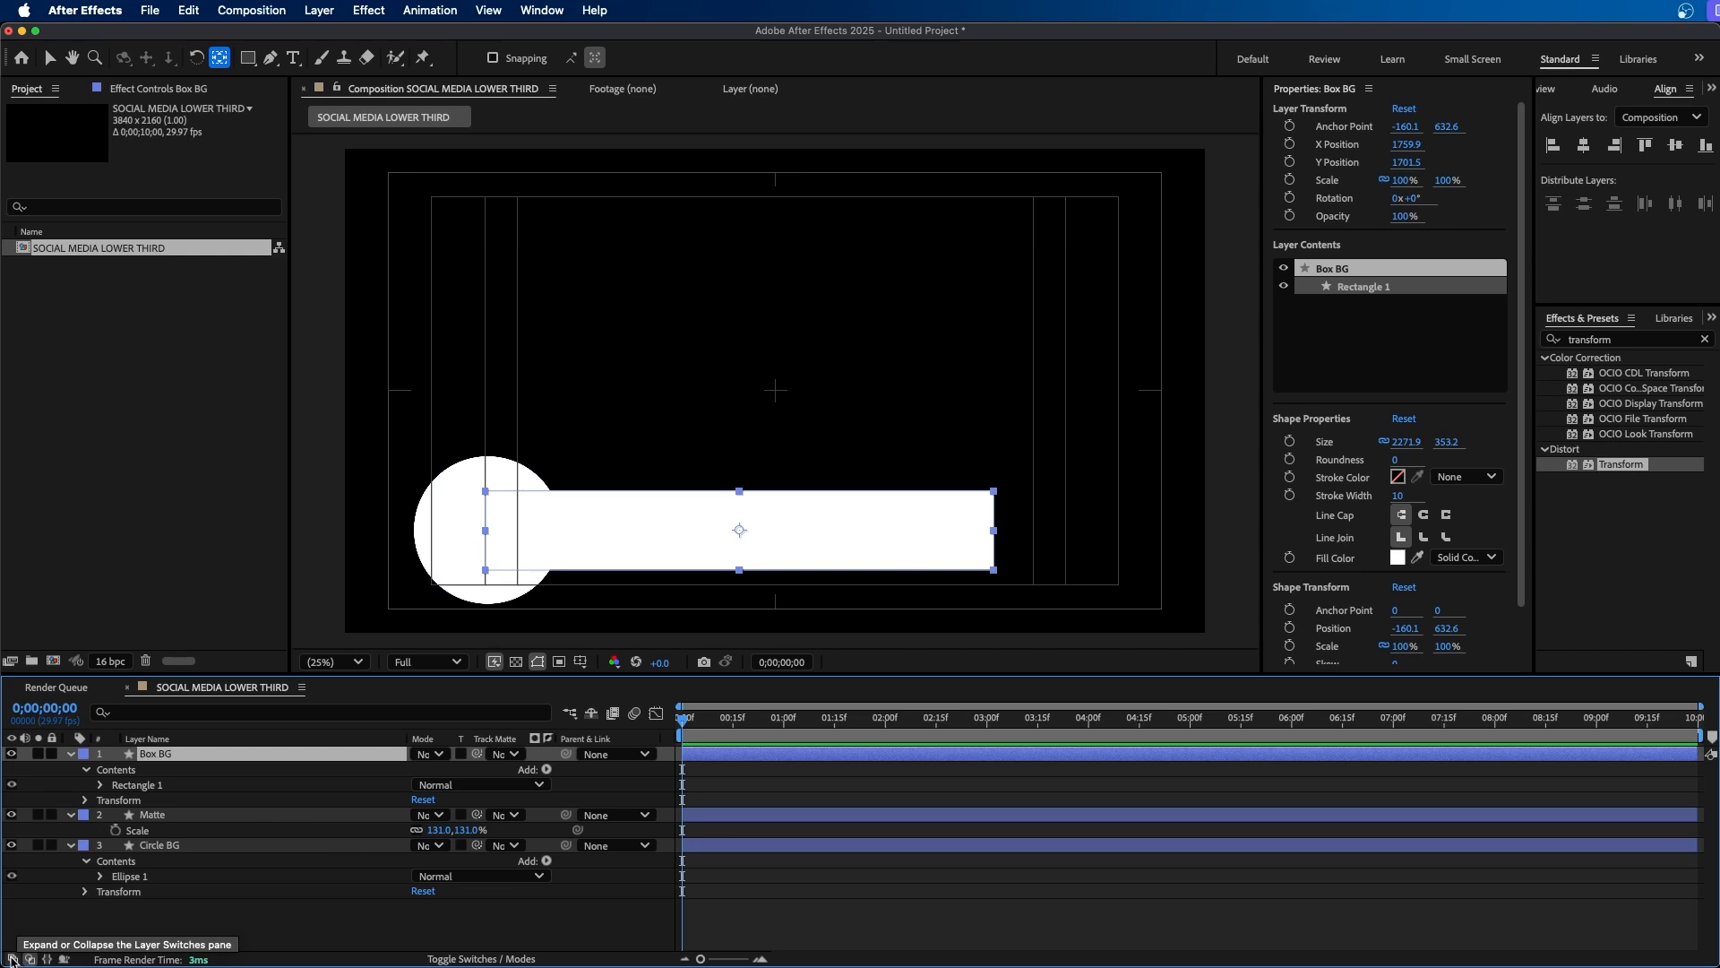
{"action": "left_click", "coordinate": [11, 960]}
{"action": "left_click", "coordinate": [11, 959]}
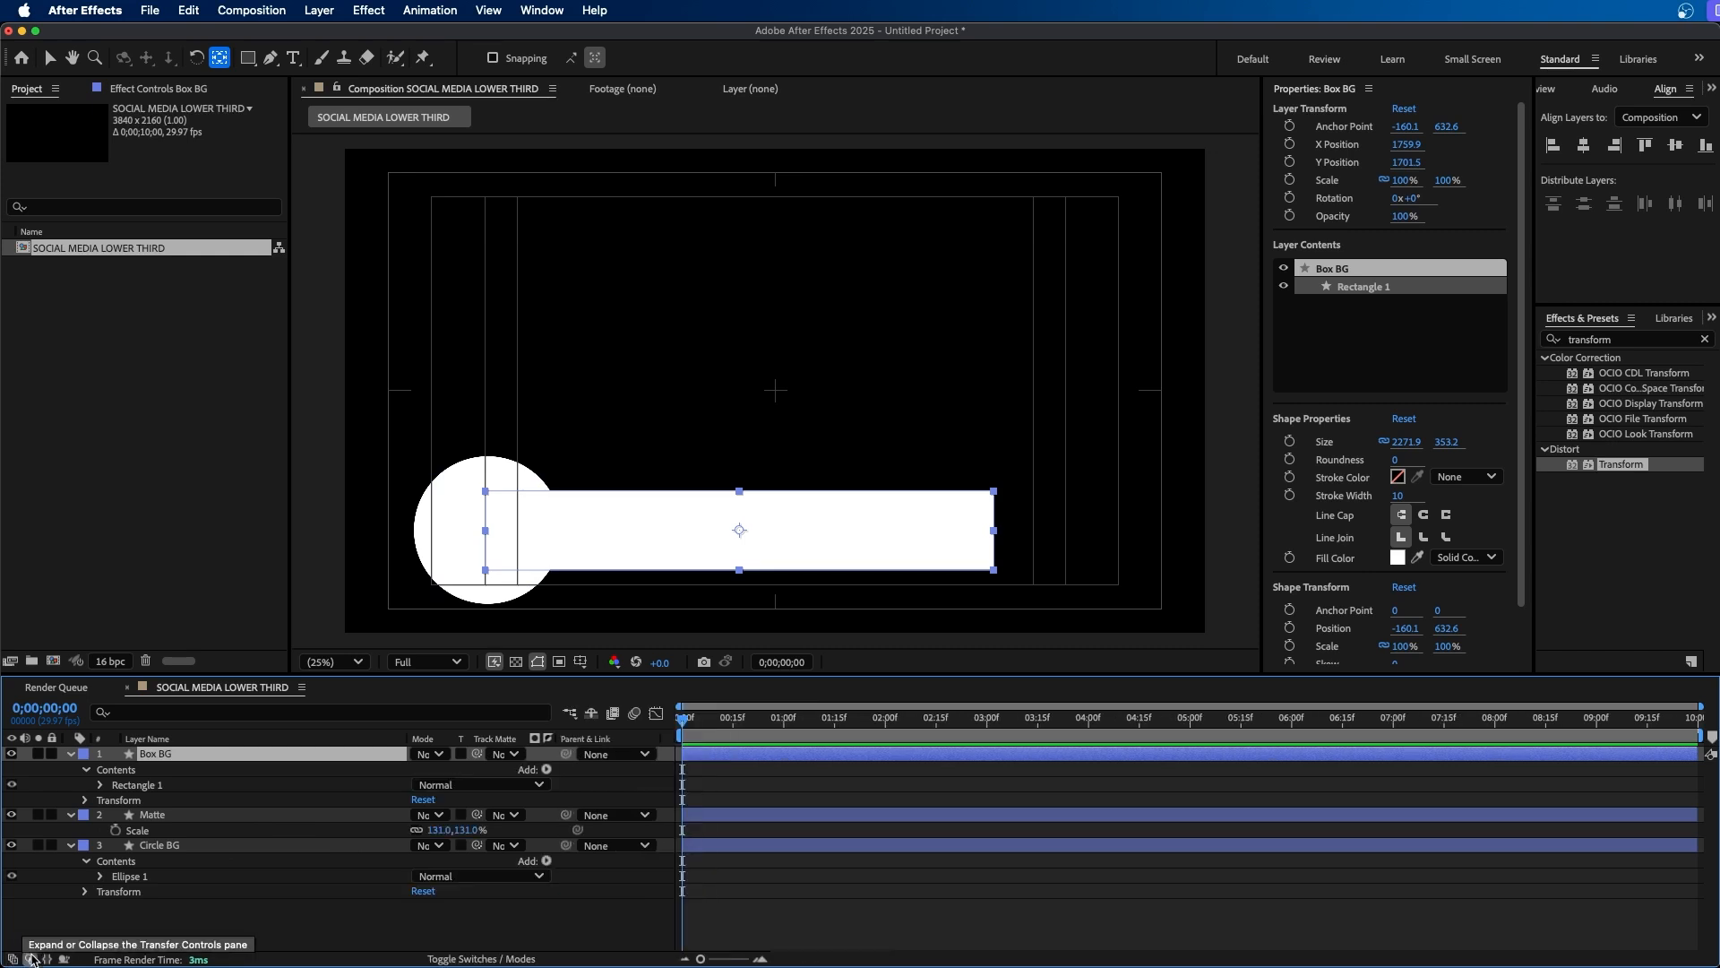
{"action": "left_click", "coordinate": [29, 960]}
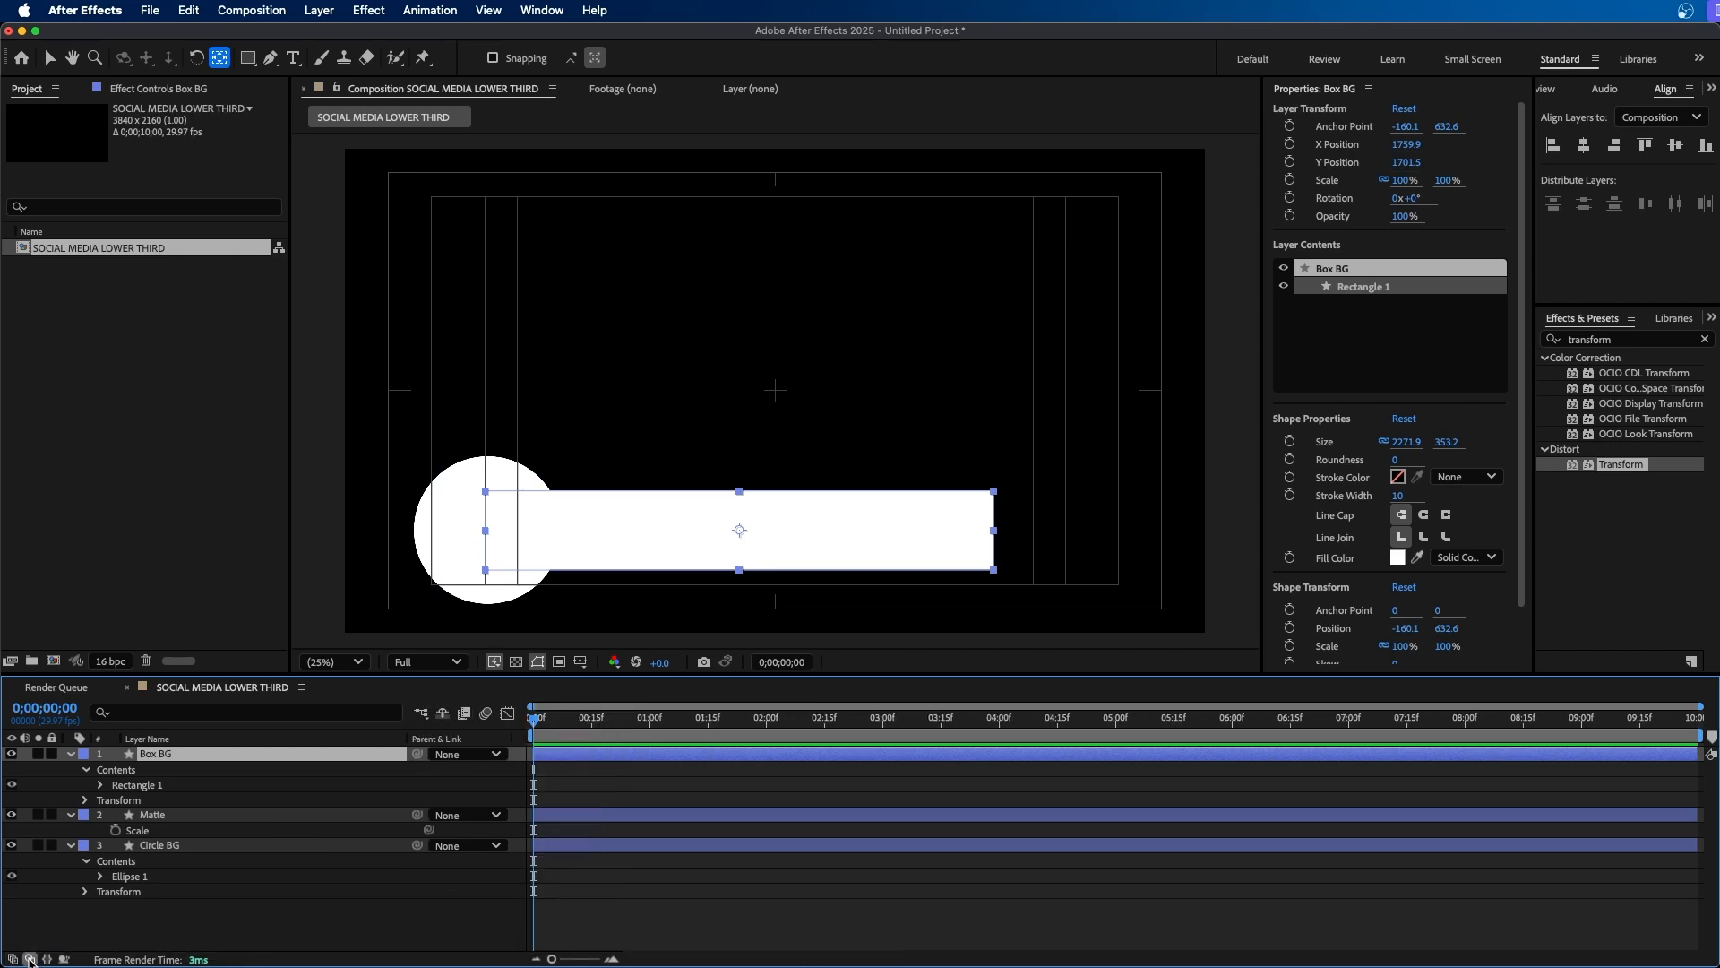
{"action": "left_click", "coordinate": [29, 960]}
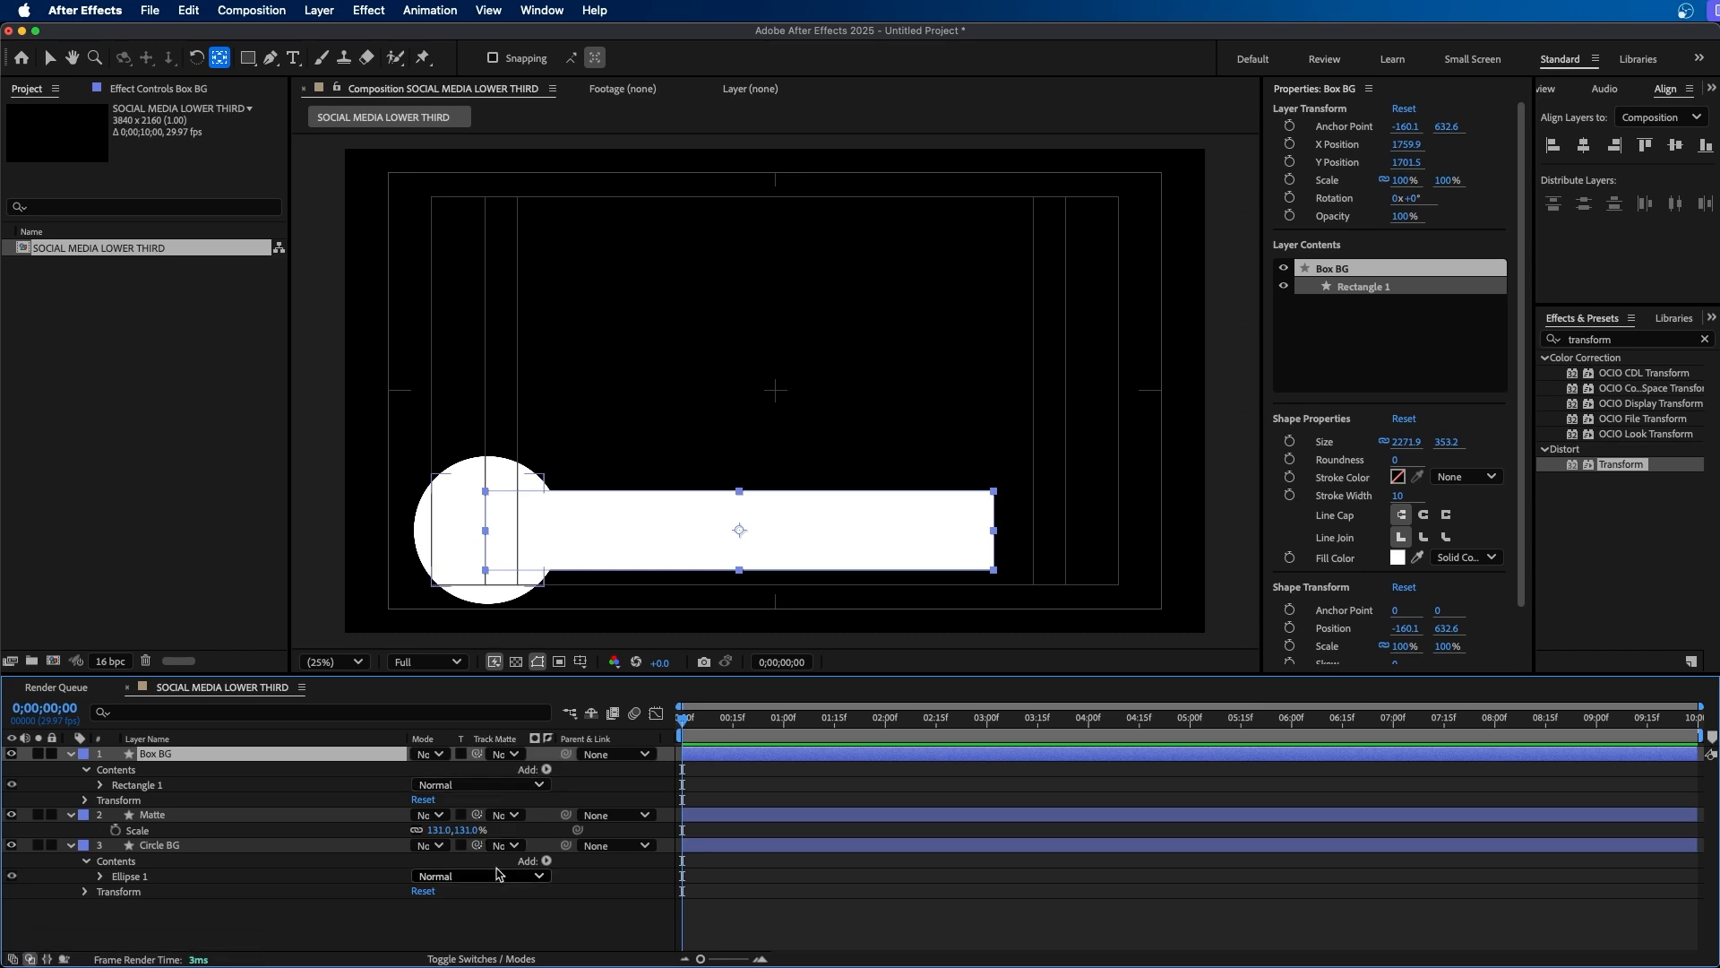
{"action": "left_click", "coordinate": [474, 960]}
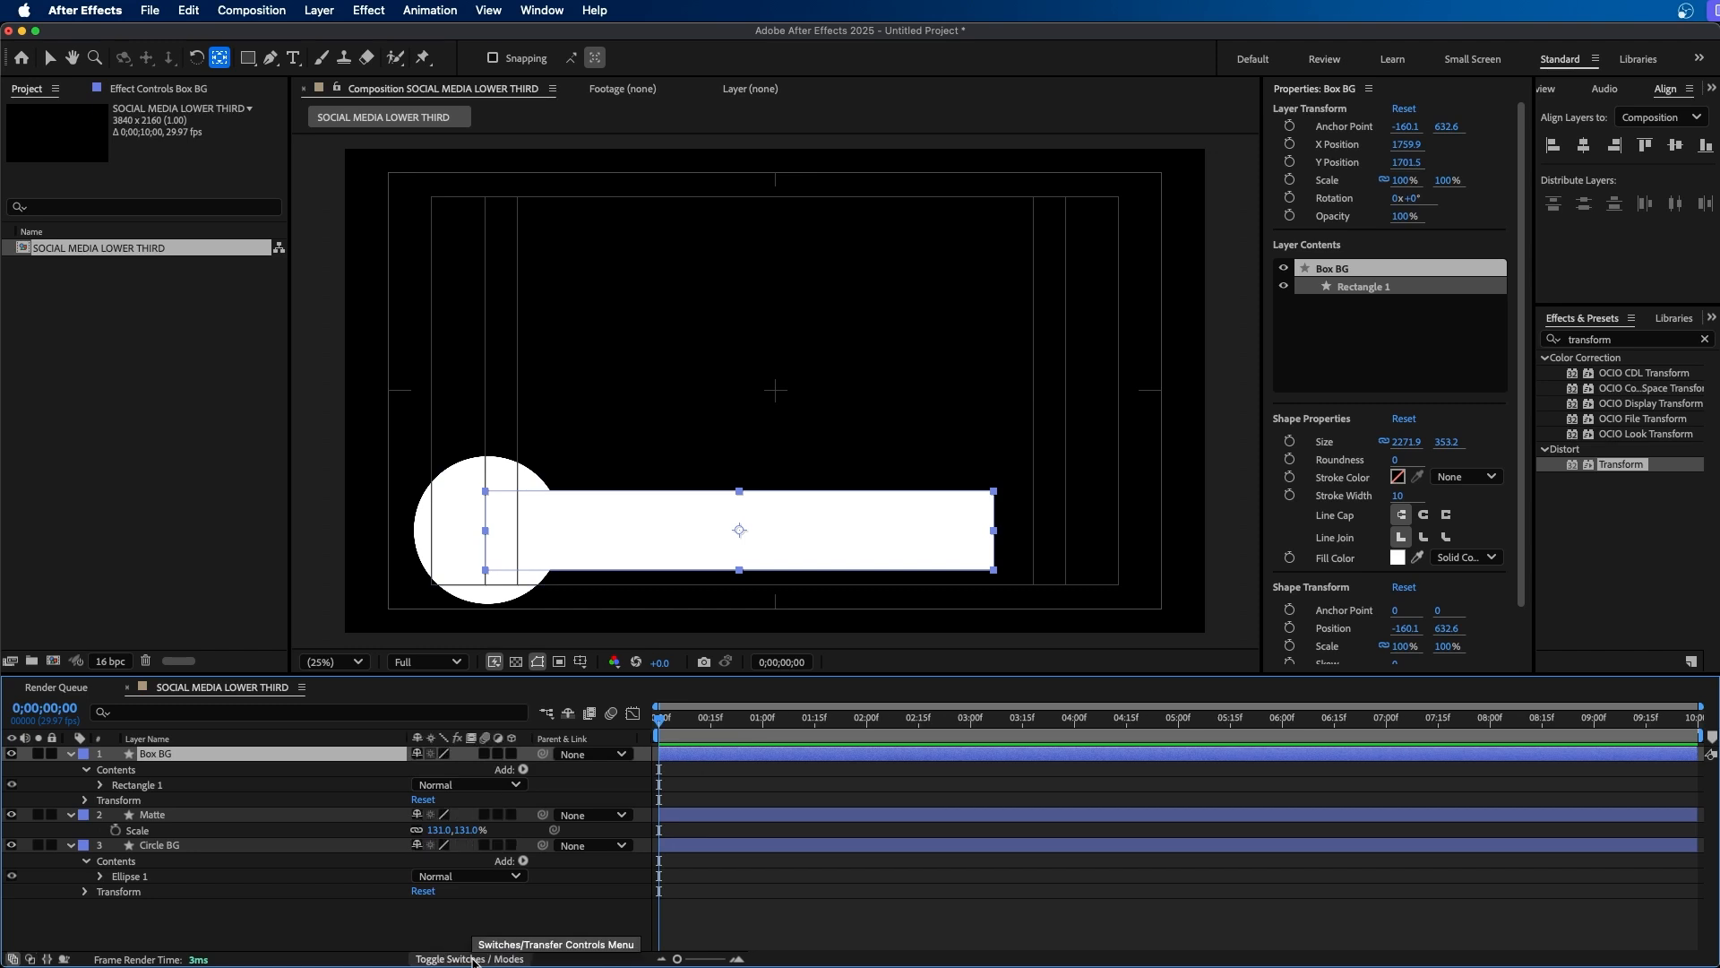
{"action": "left_click", "coordinate": [474, 960]}
{"action": "left_click", "coordinate": [475, 960]}
{"action": "left_click", "coordinate": [475, 961]}
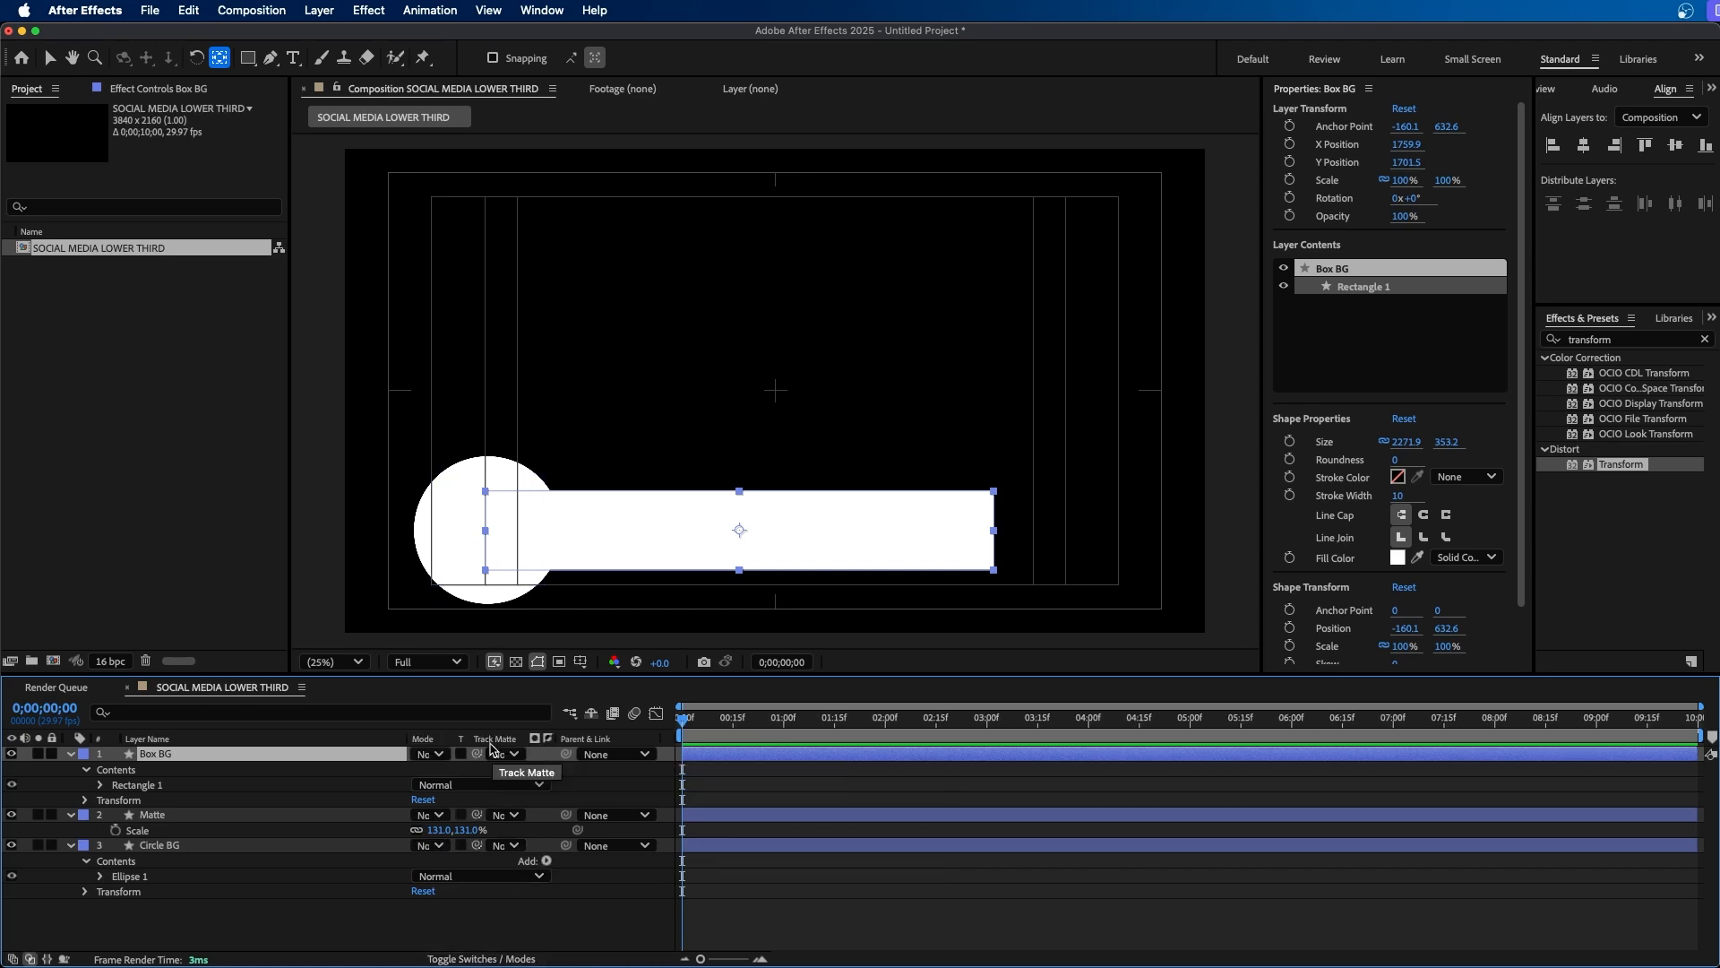
Set the Matte layer as the track matte of Box BG and invert it to cut a curved gap beside the circle.
{"action": "left_click_drag", "start_coordinate": [475, 753], "coordinate": [208, 815]}
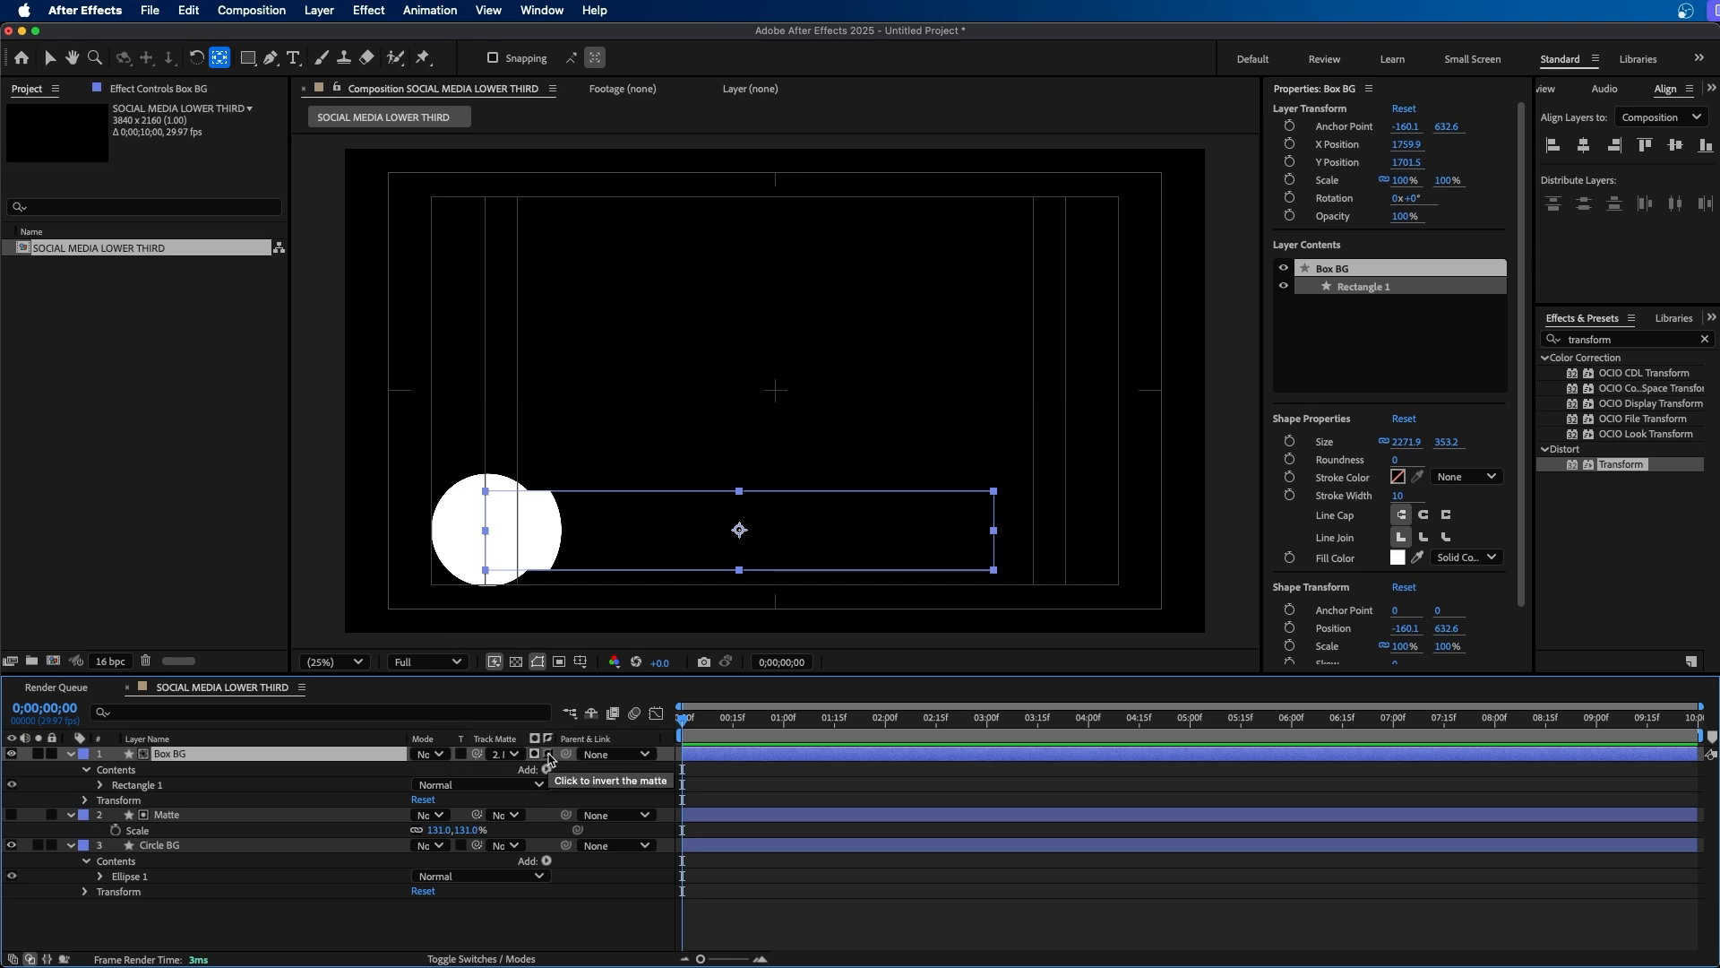
{"action": "left_click", "coordinate": [549, 755]}
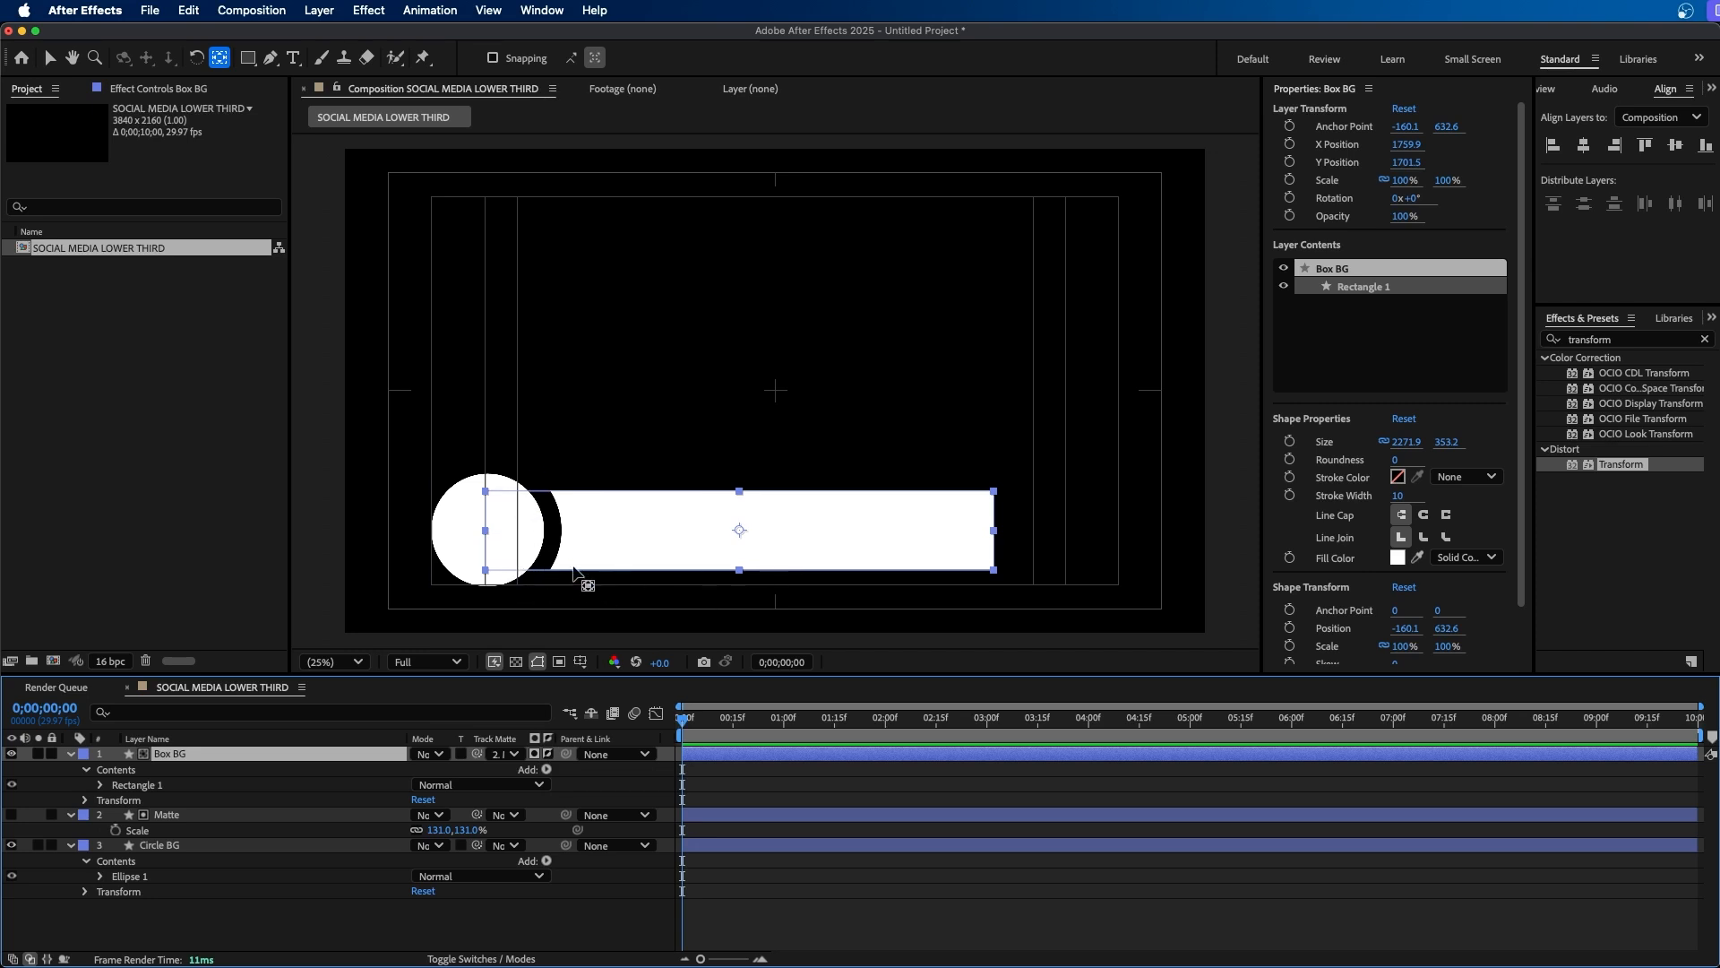
{"action": "left_click", "coordinate": [527, 920]}
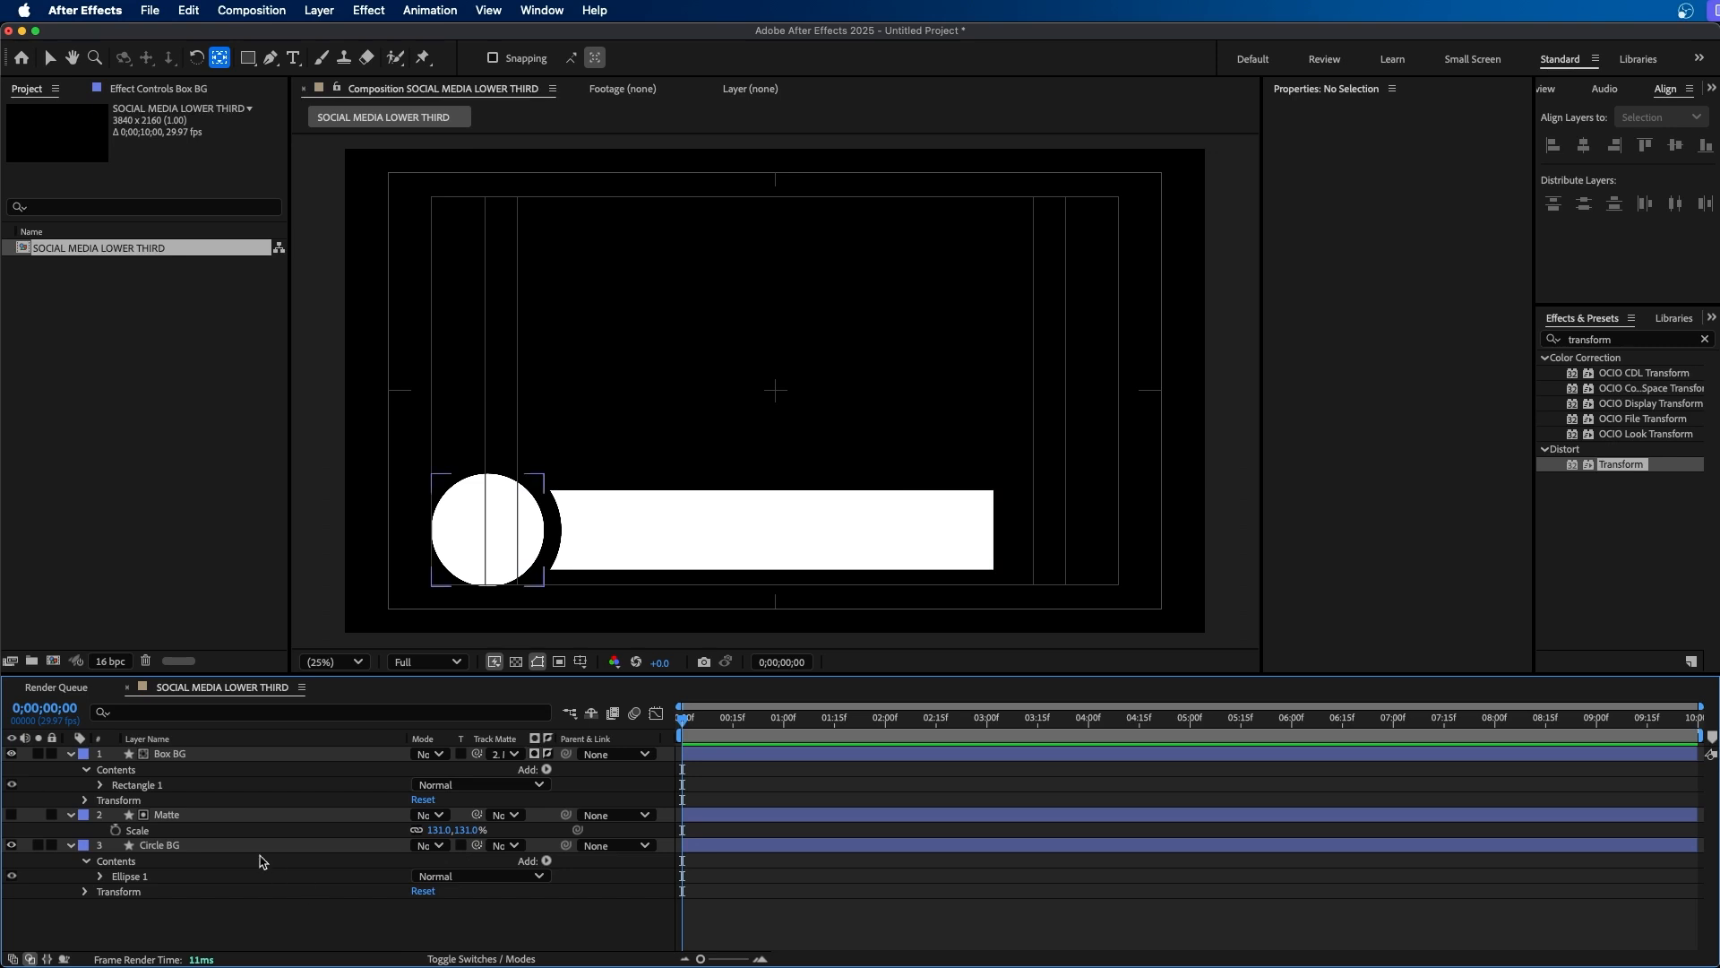
{"action": "left_click", "coordinate": [229, 817]}
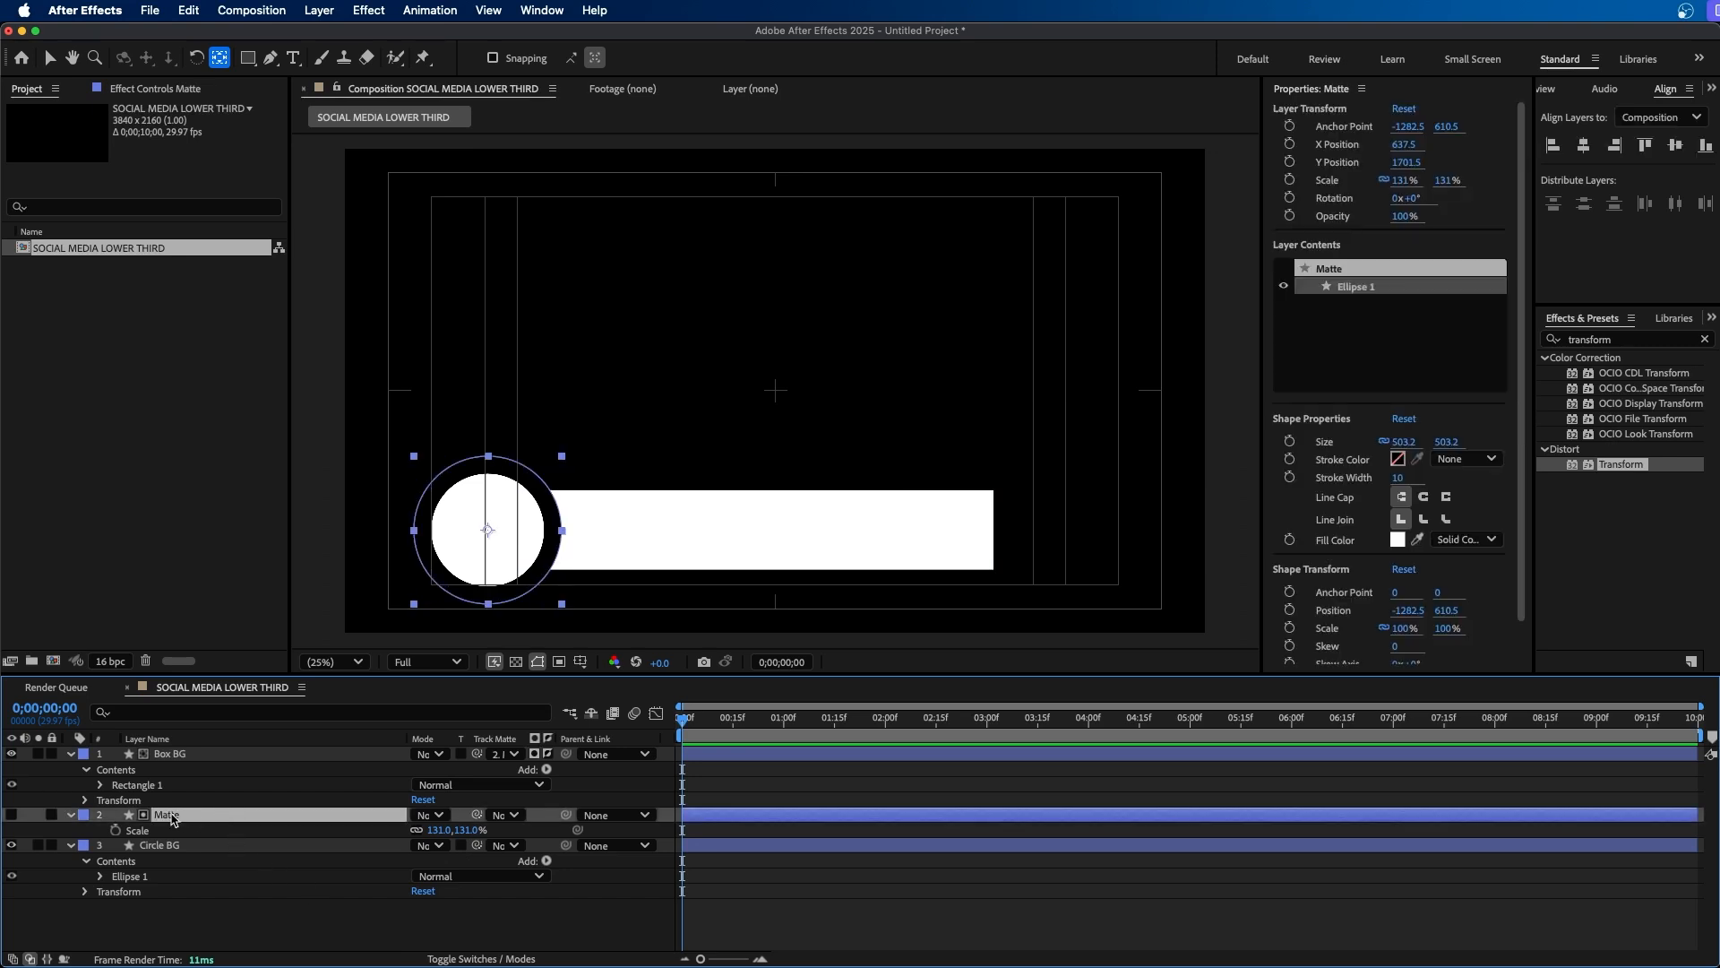
Parent the Matte and Box BG layers to the Circle BG layer.
{"action": "left_click", "coordinate": [149, 846]}
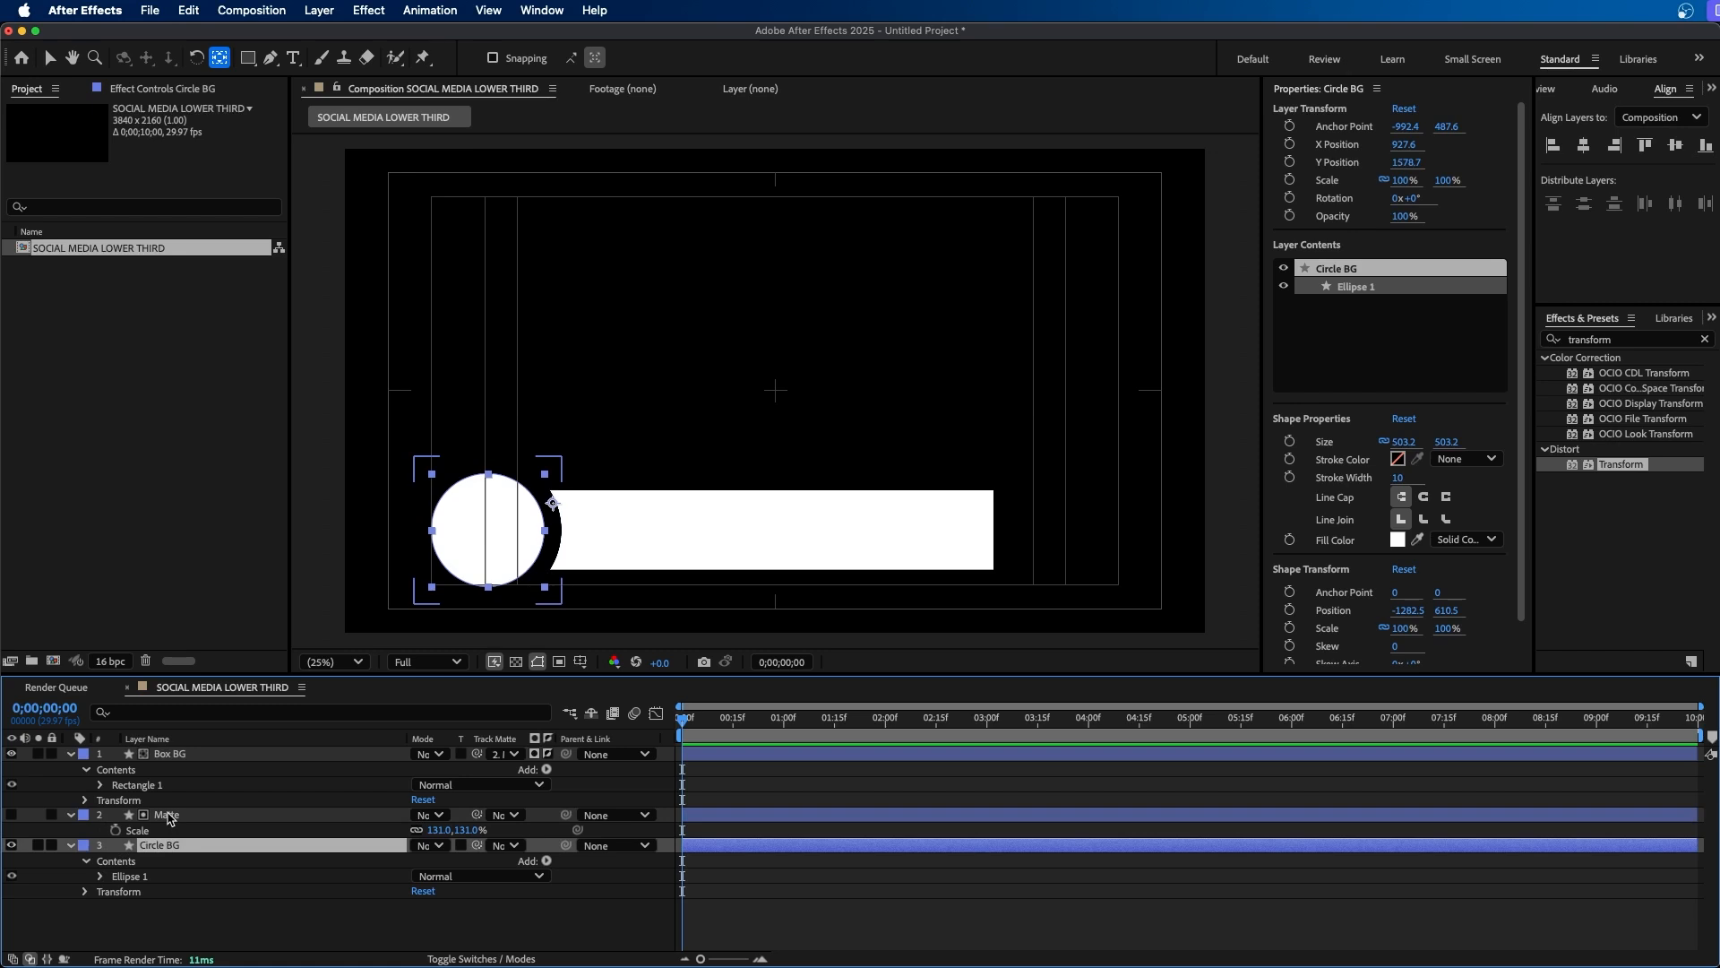
{"action": "left_click", "coordinate": [173, 817]}
{"action": "left_click", "coordinate": [180, 754]}
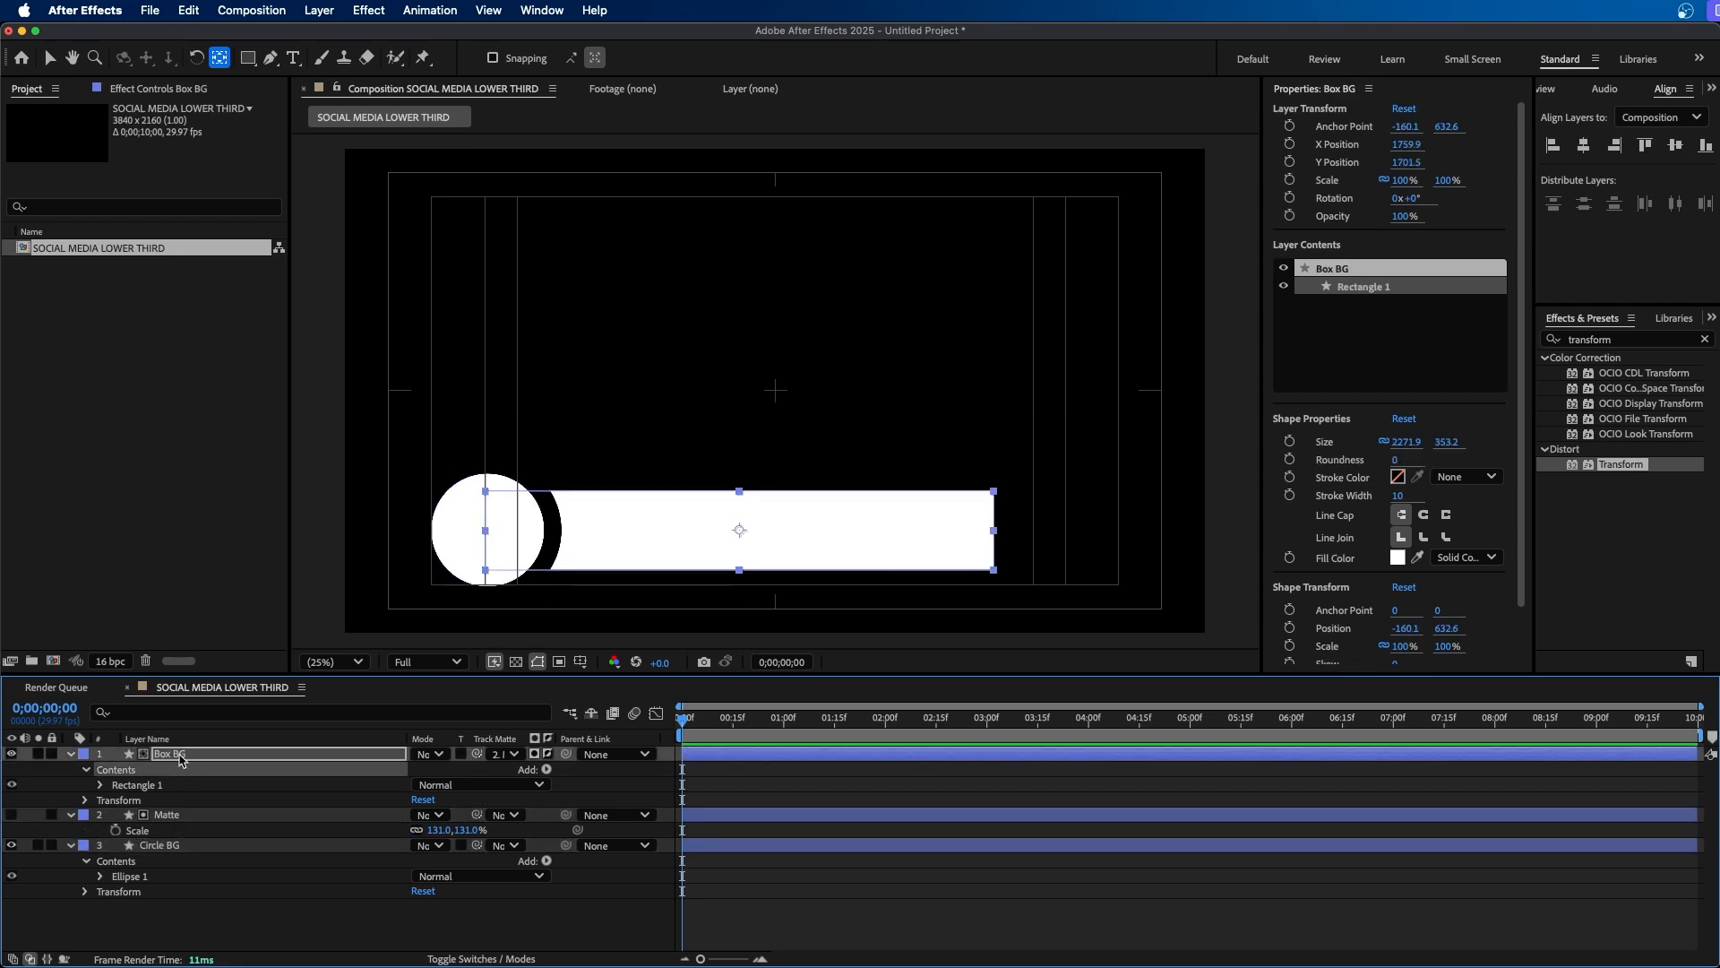
{"action": "left_click", "coordinate": [173, 818]}
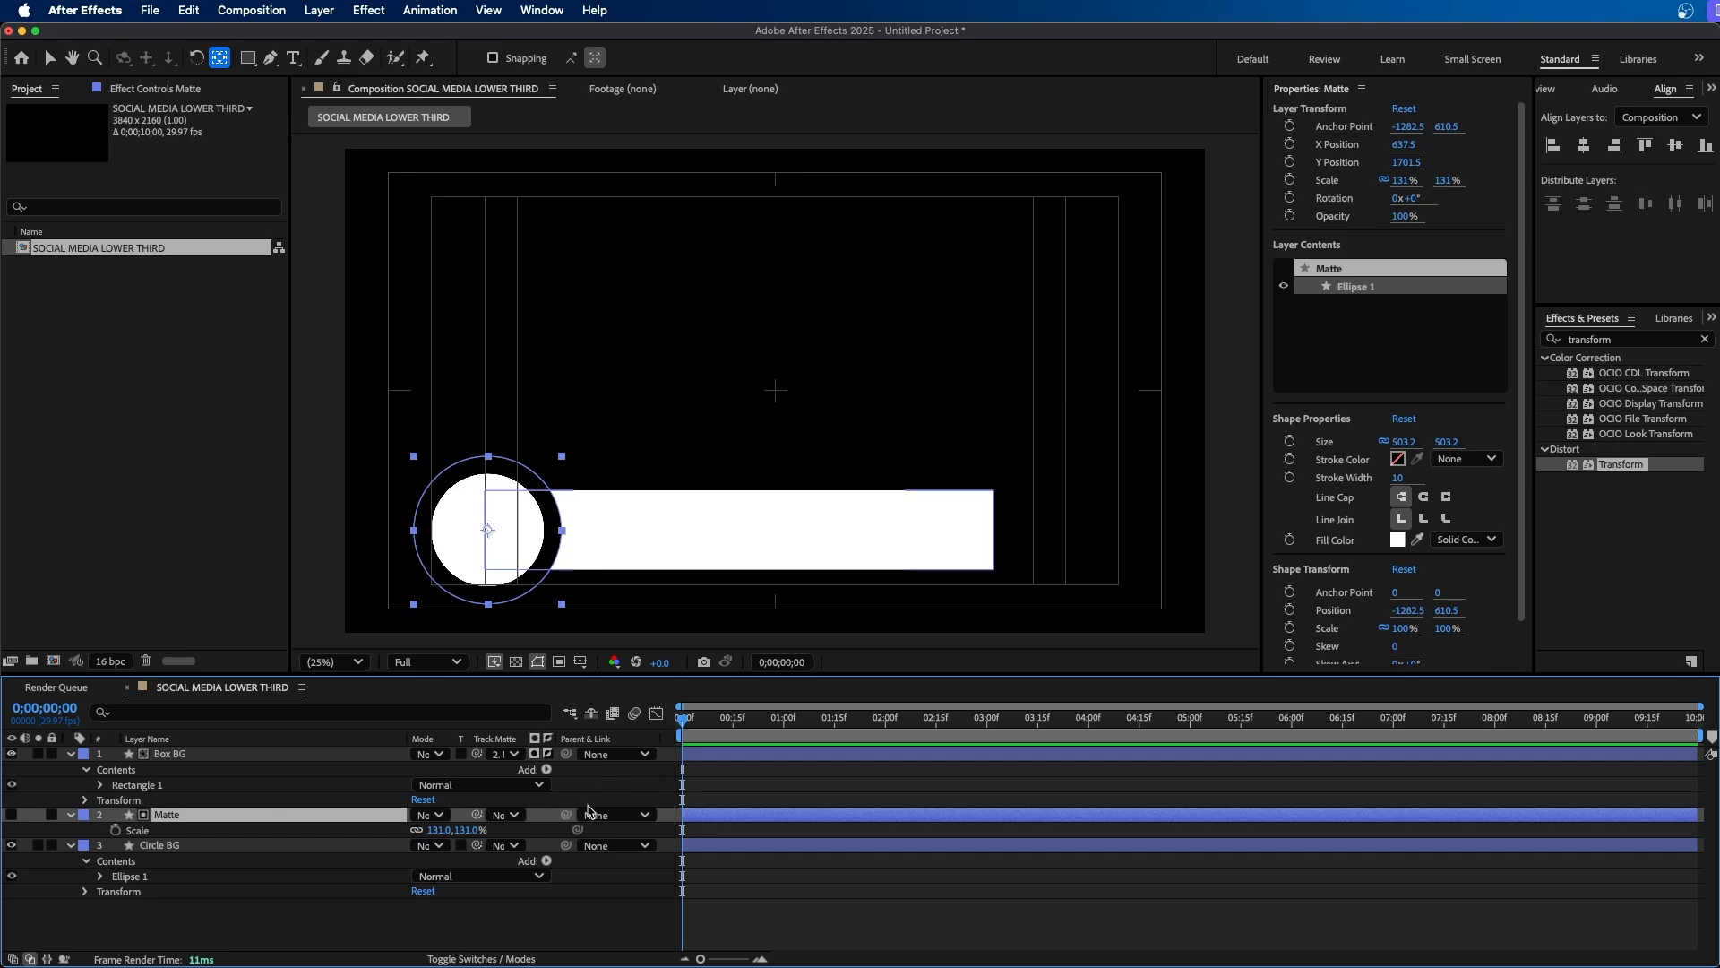
{"action": "left_click_drag", "start_coordinate": [565, 814], "coordinate": [177, 848]}
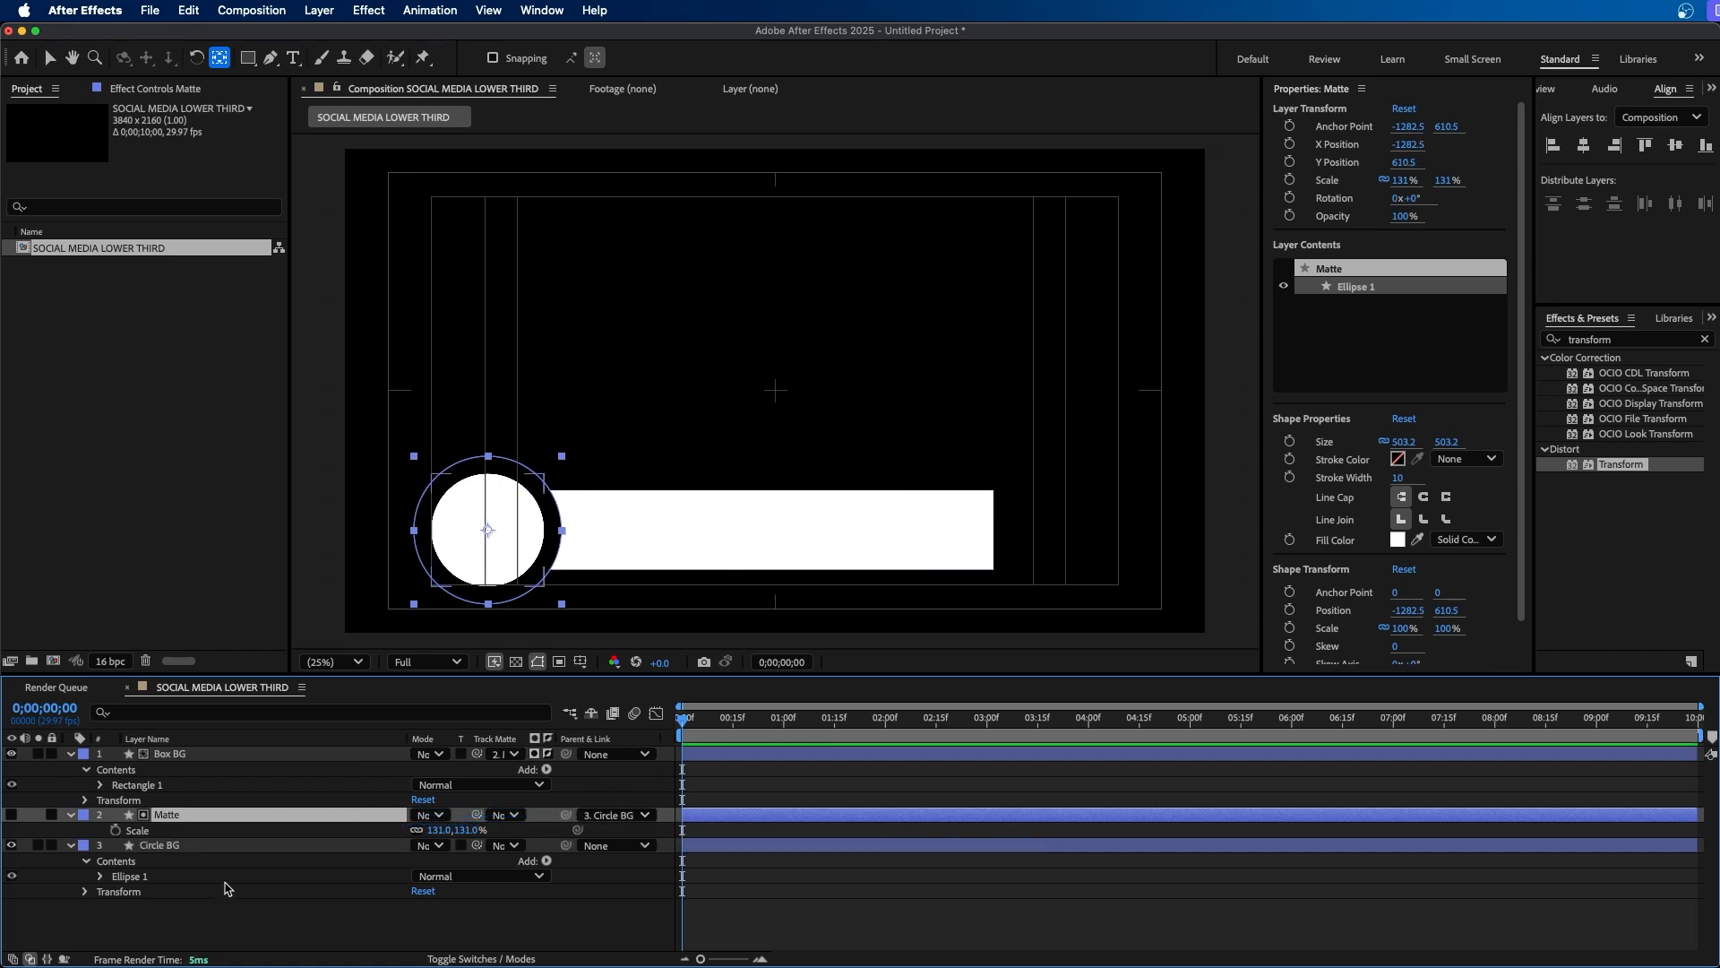
{"action": "left_click", "coordinate": [184, 756]}
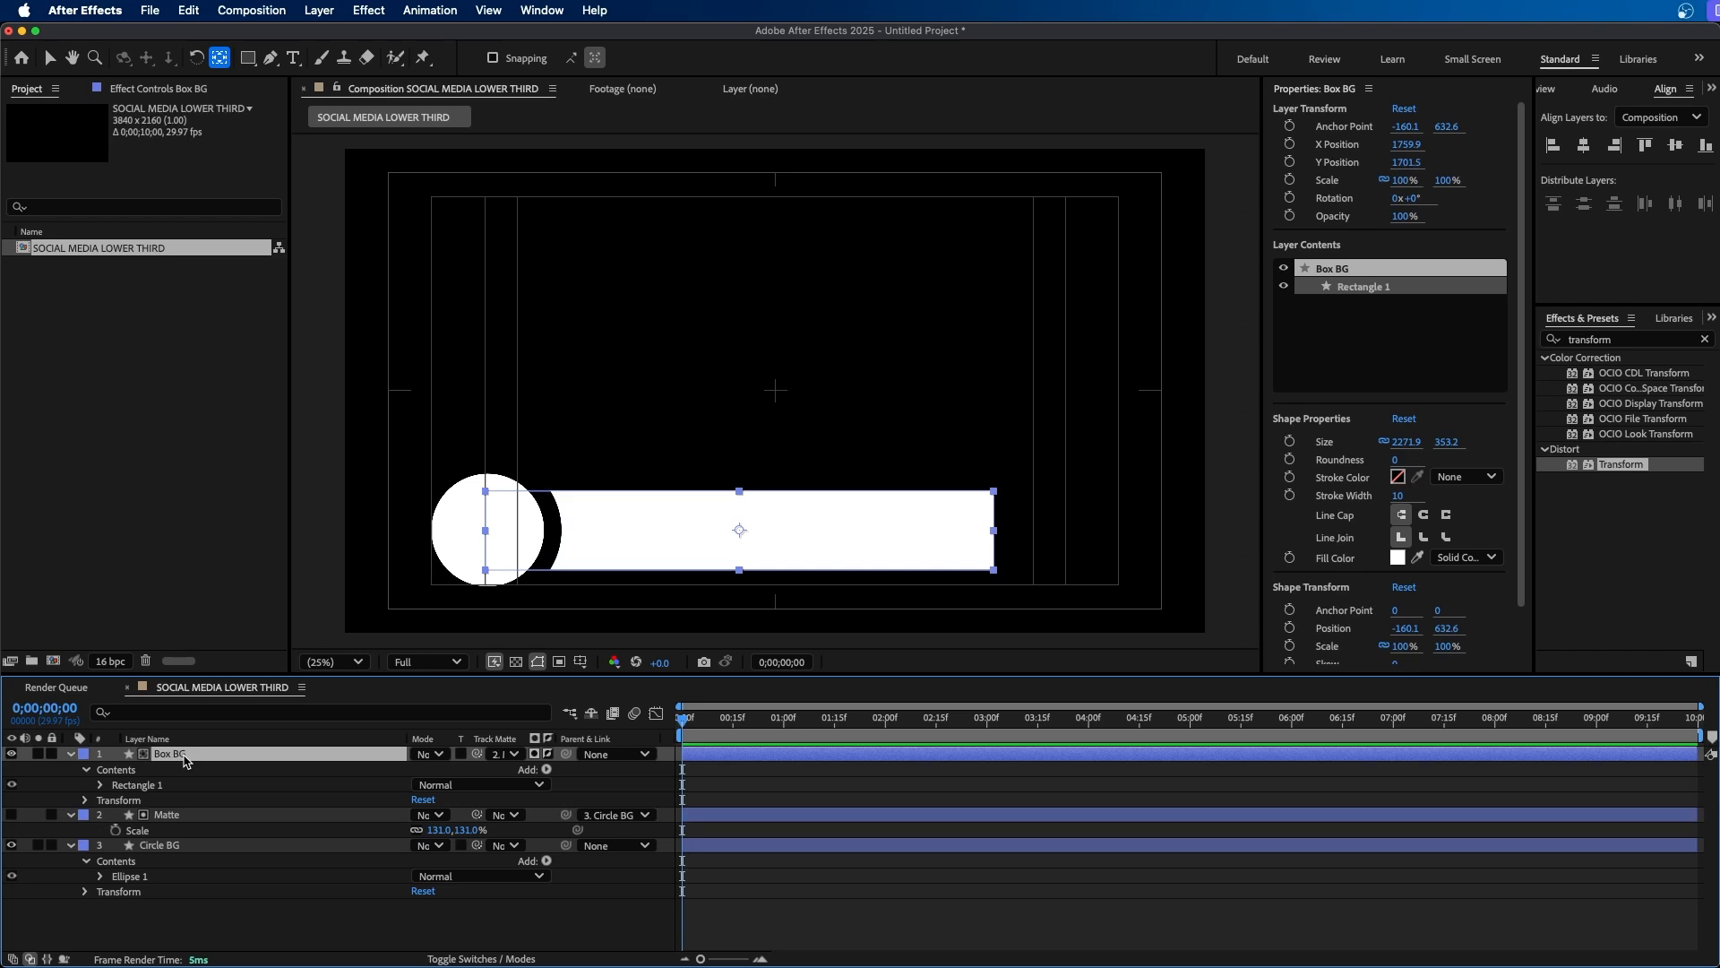
{"action": "left_click_drag", "start_coordinate": [566, 754], "coordinate": [161, 849]}
{"action": "left_click", "coordinate": [193, 905]}
Scale the Circle BG layer to 78% and move the graphic so the circle sits in the lower-left corner of the title-safe area.
{"action": "left_click", "coordinate": [172, 846]}
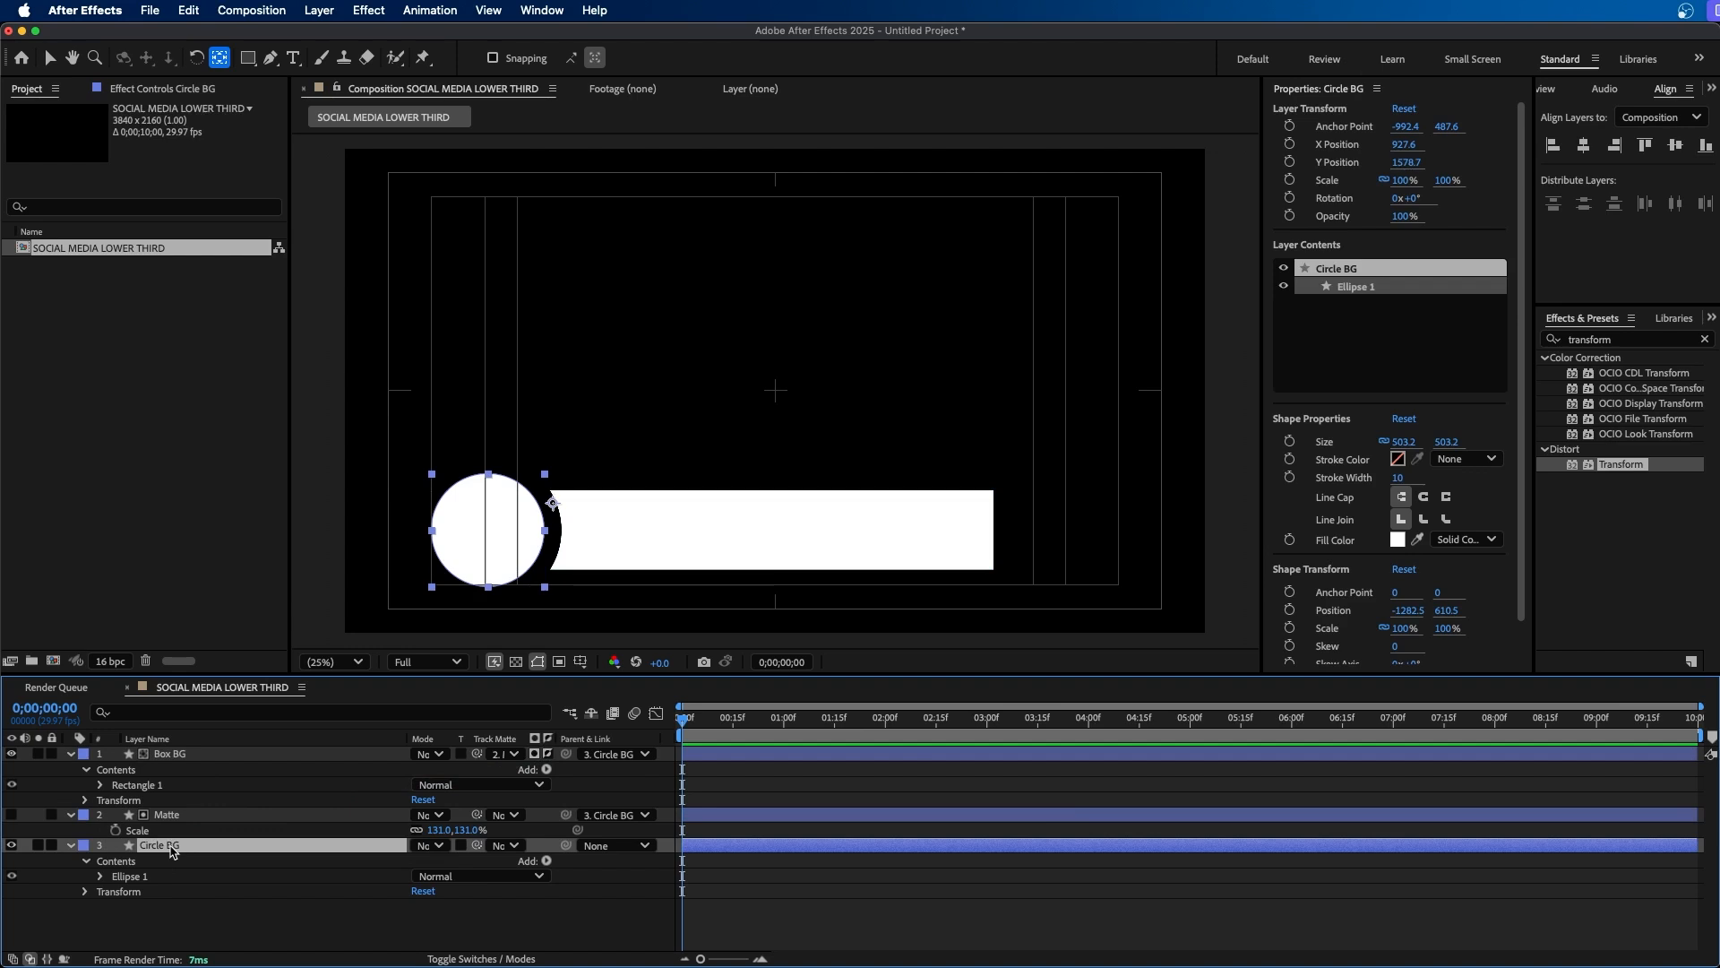
{"action": "key", "text": "s"}
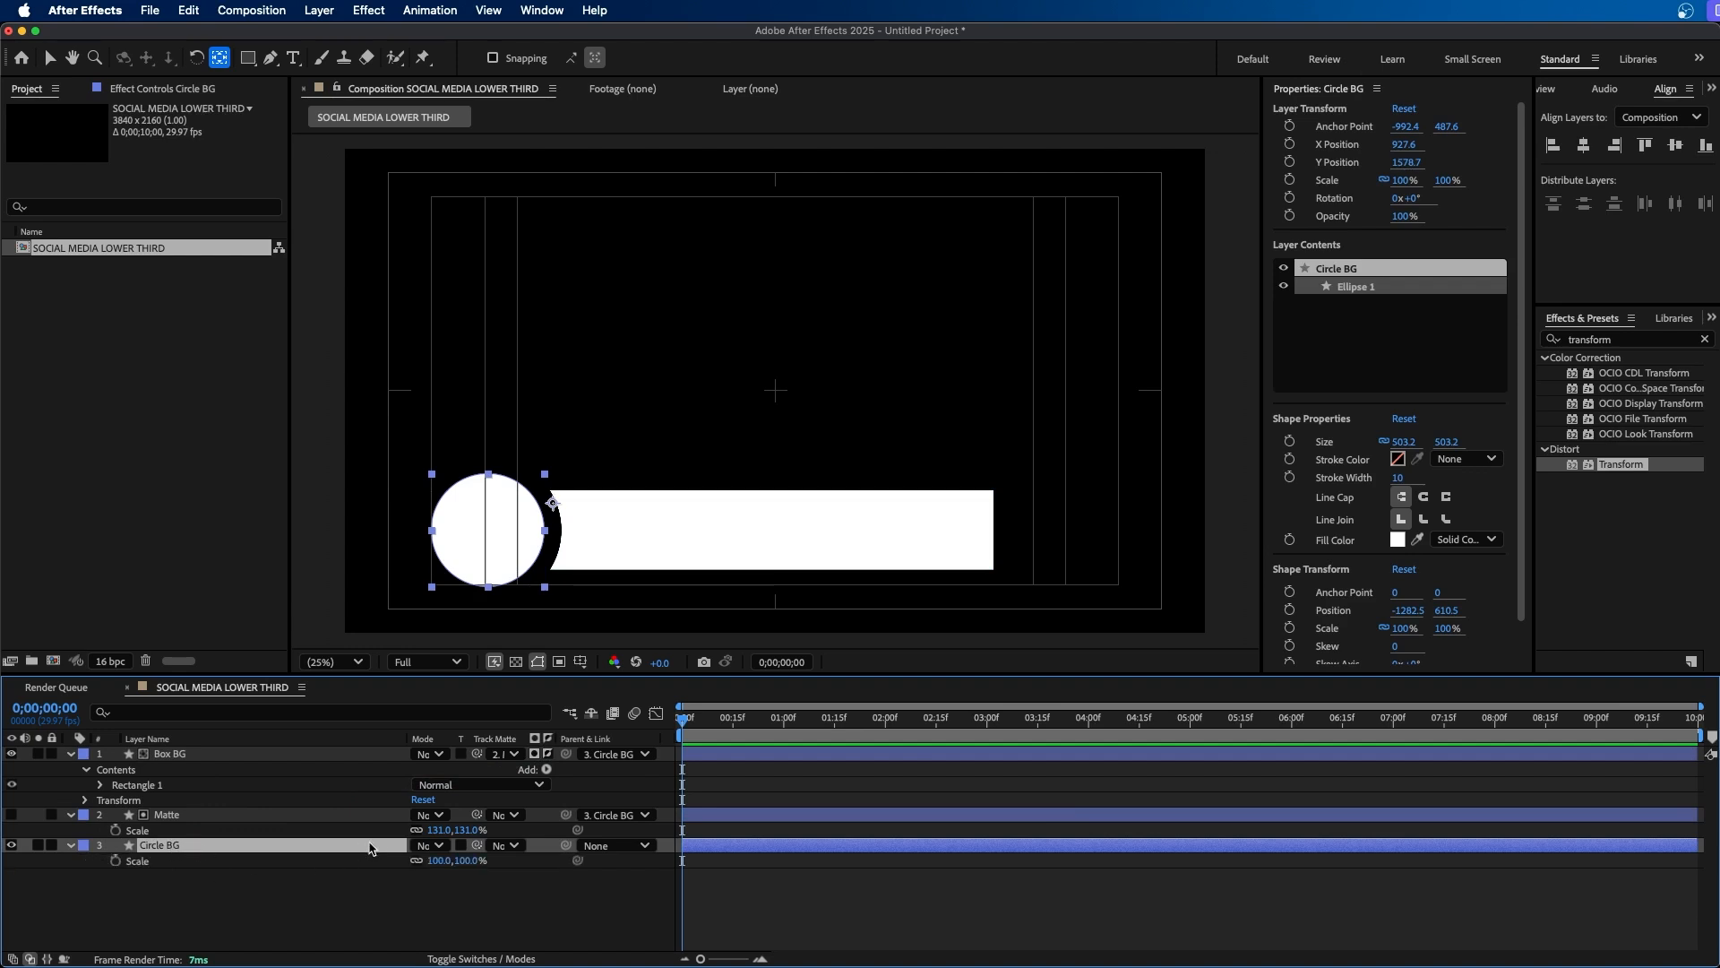
{"action": "left_click_drag", "start_coordinate": [439, 860], "coordinate": [710, 376]}
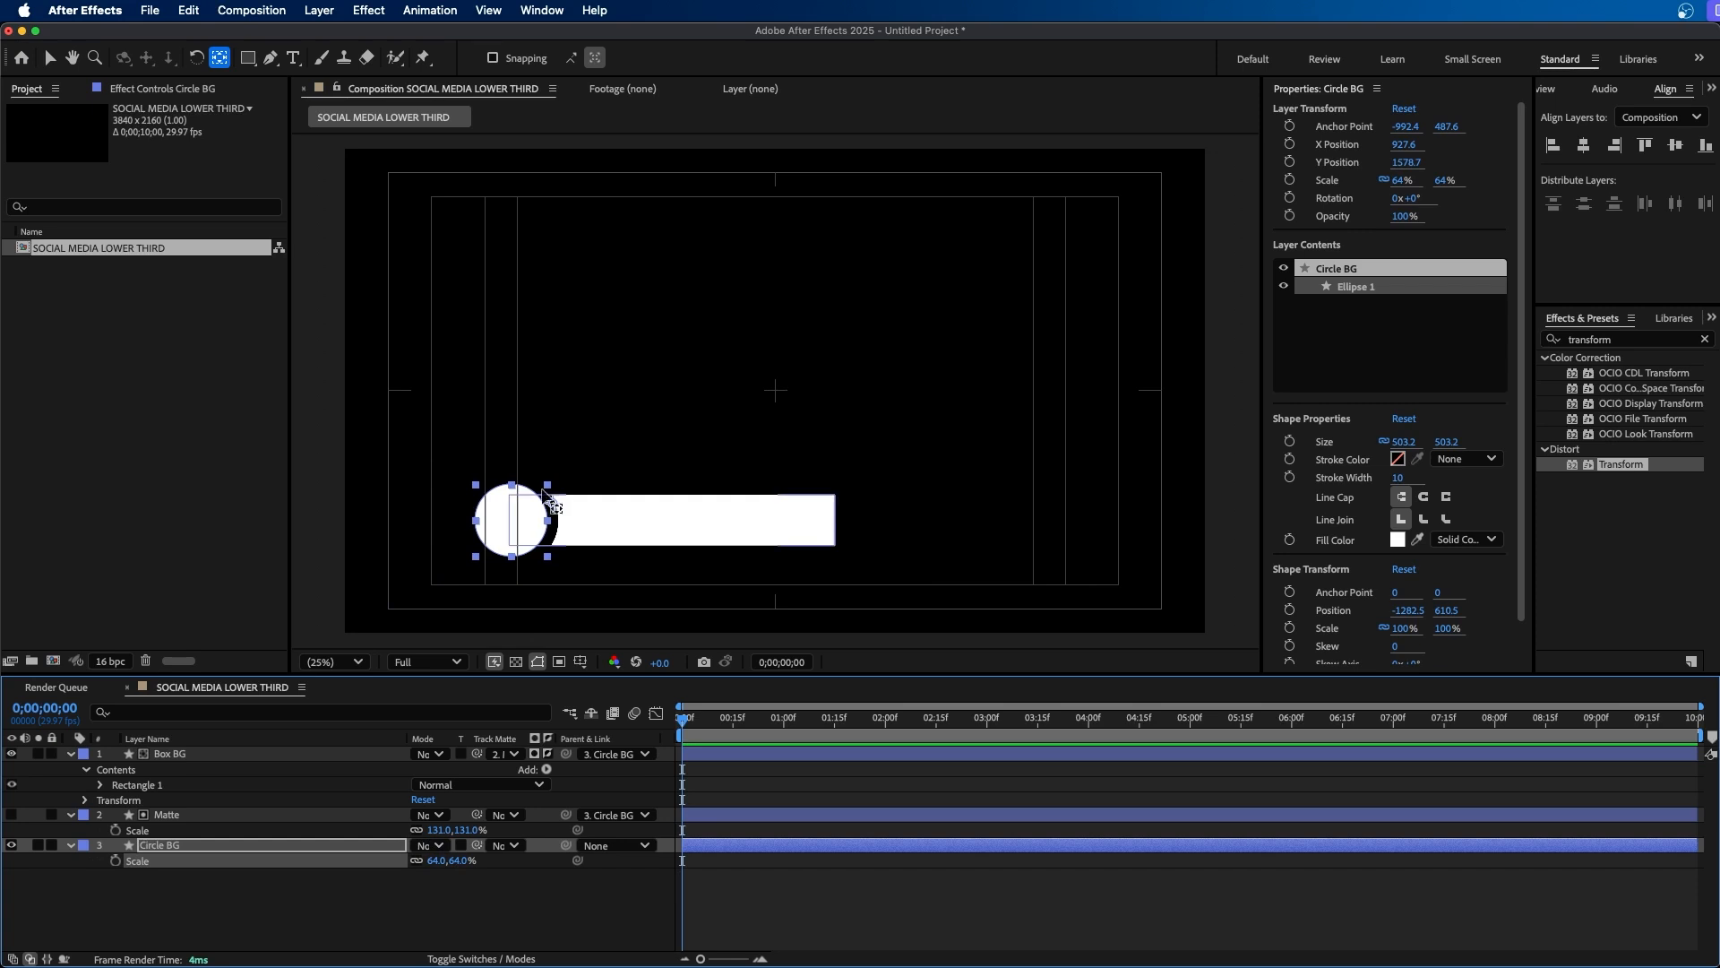
{"action": "key", "text": "super+z"}
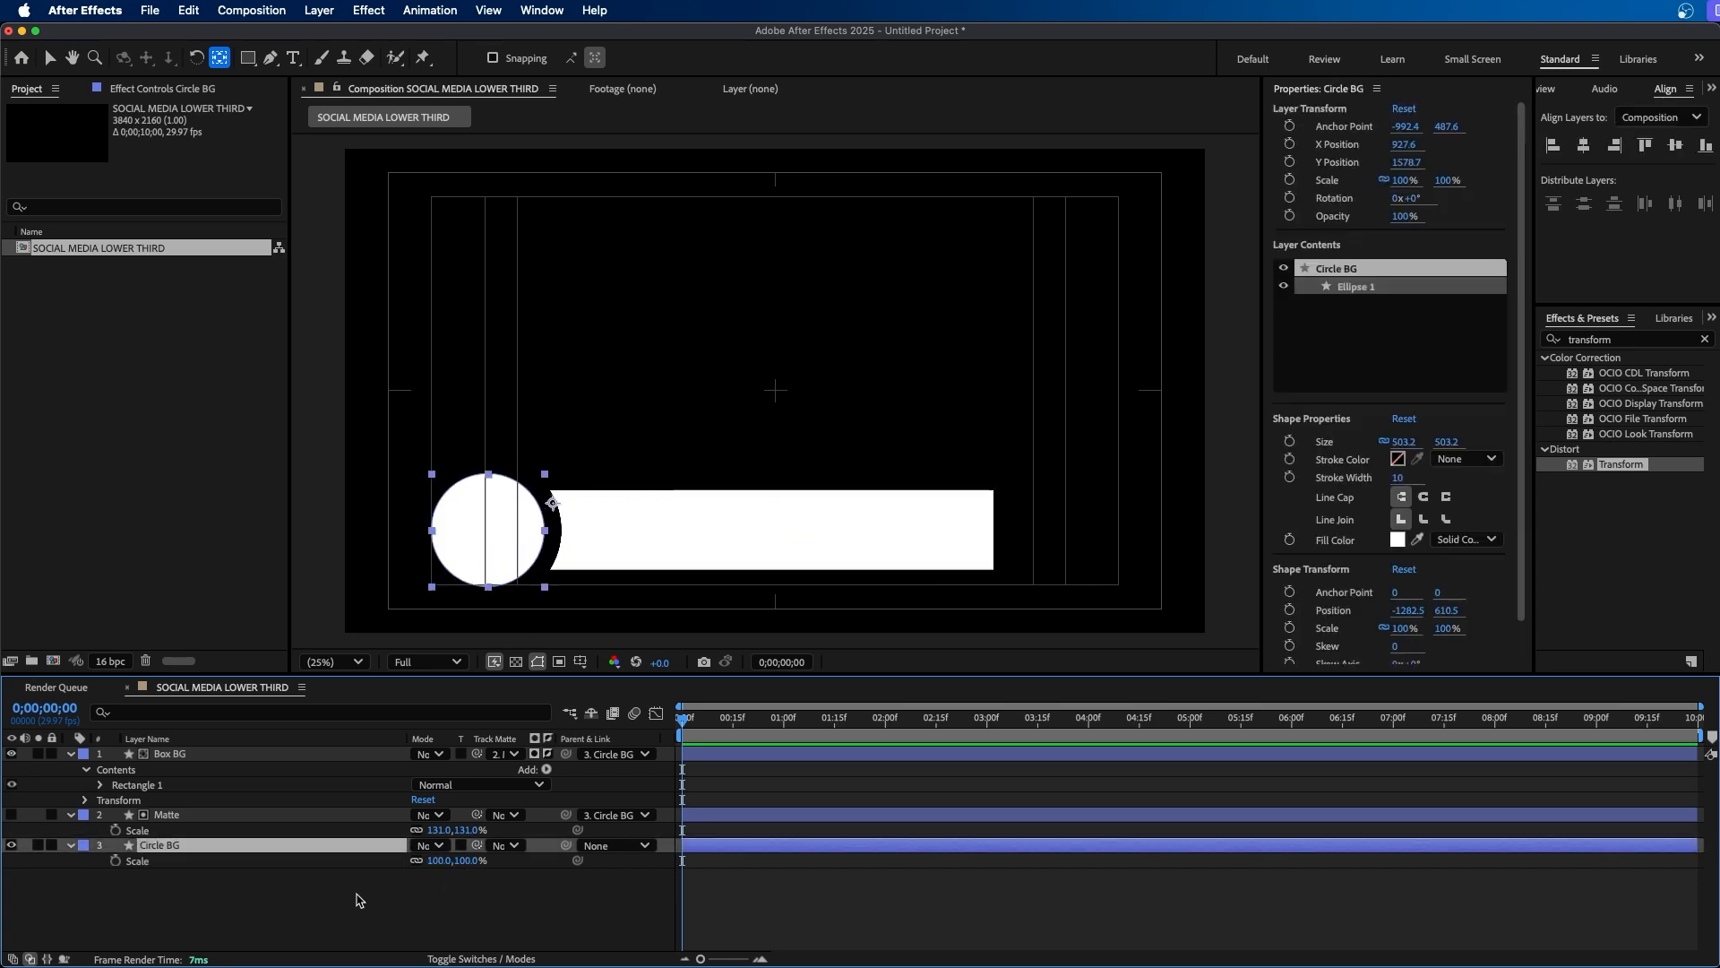
{"action": "left_click_drag", "start_coordinate": [449, 860], "coordinate": [423, 861]}
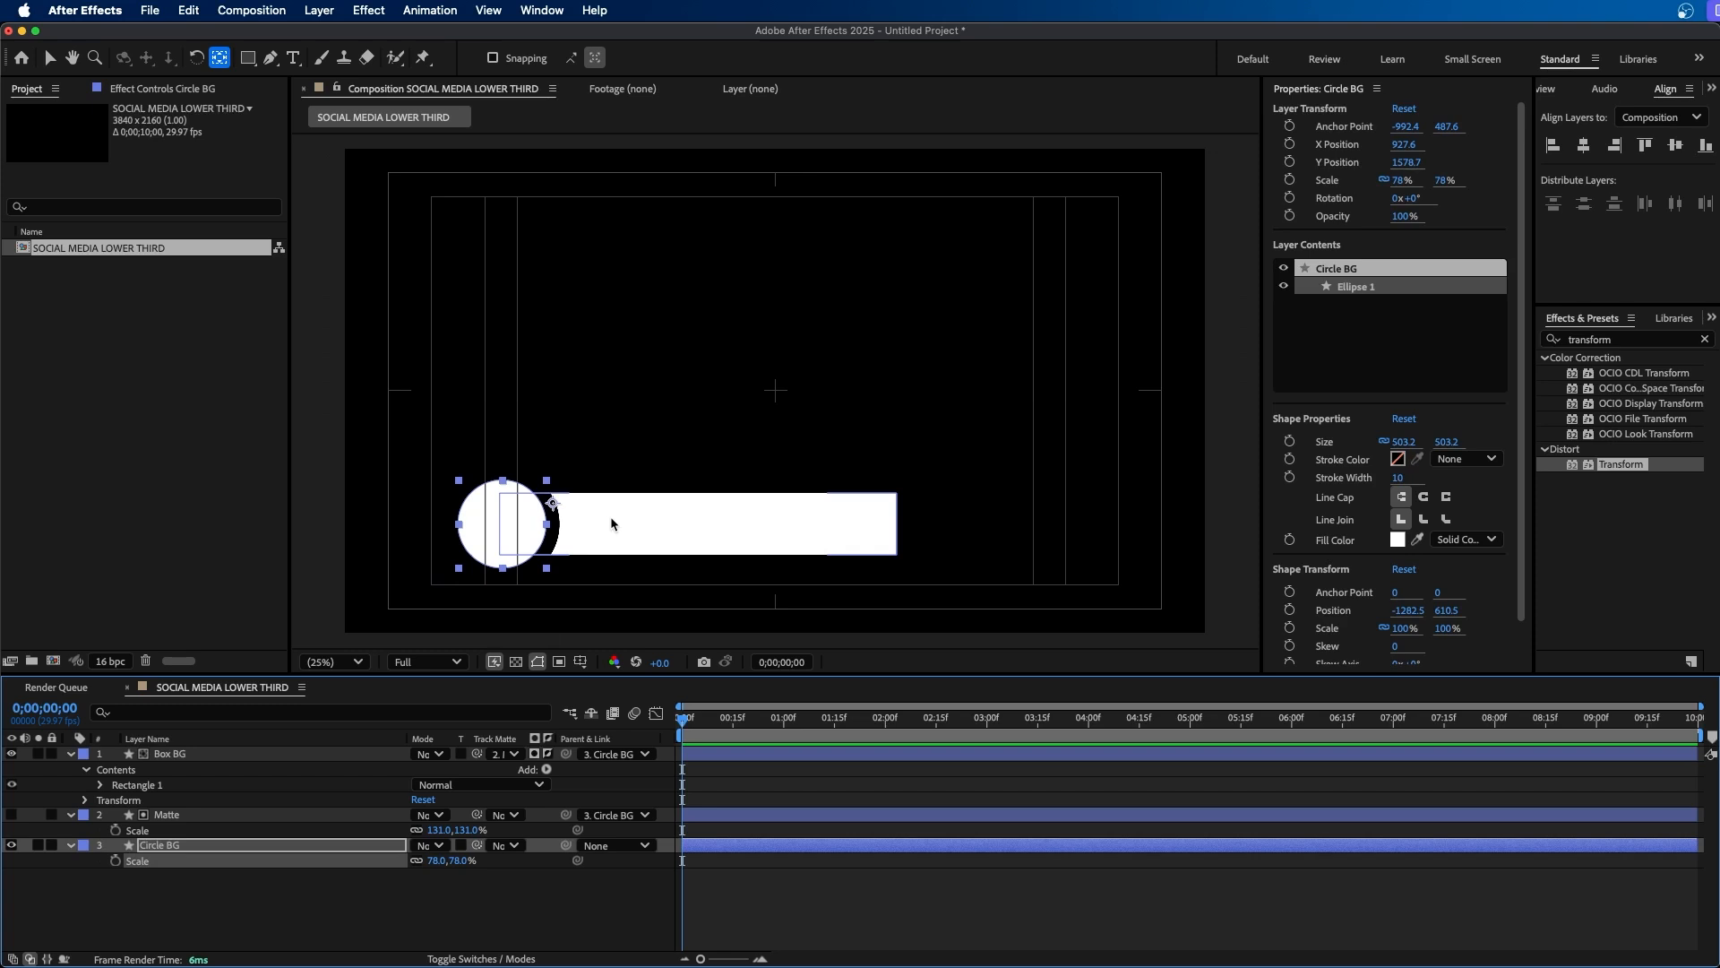
{"action": "key", "text": "v"}
{"action": "left_click_drag", "start_coordinate": [476, 524], "coordinate": [449, 540]}
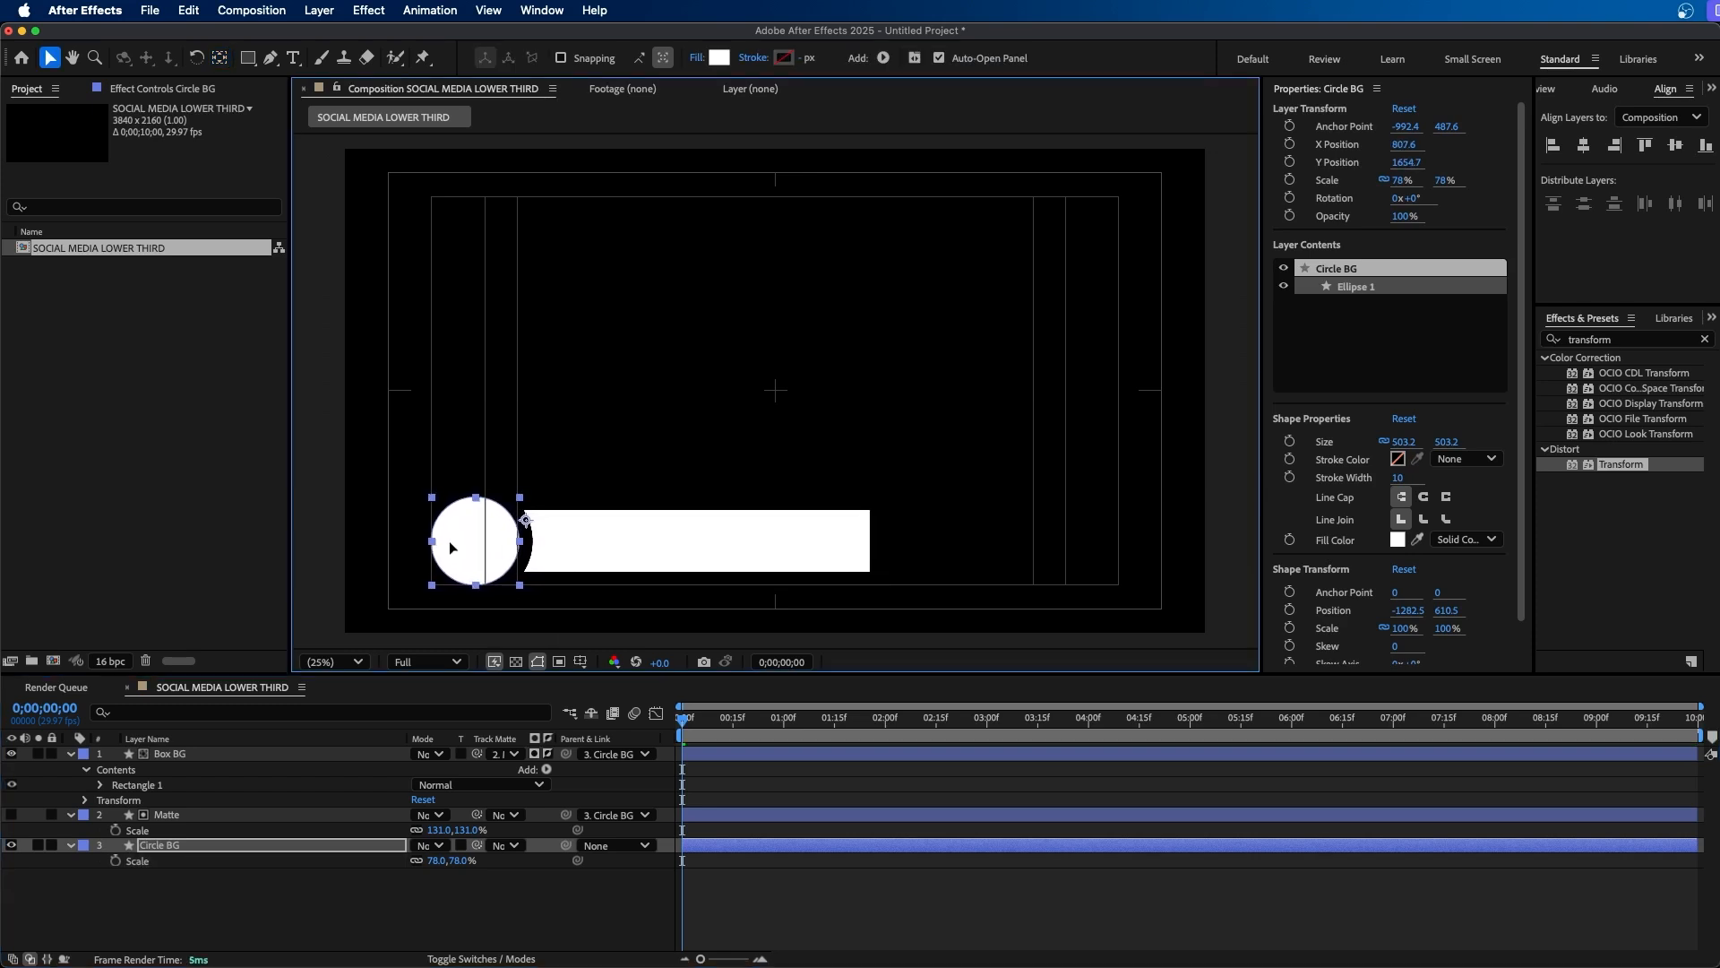
{"action": "left_click", "coordinate": [360, 915]}
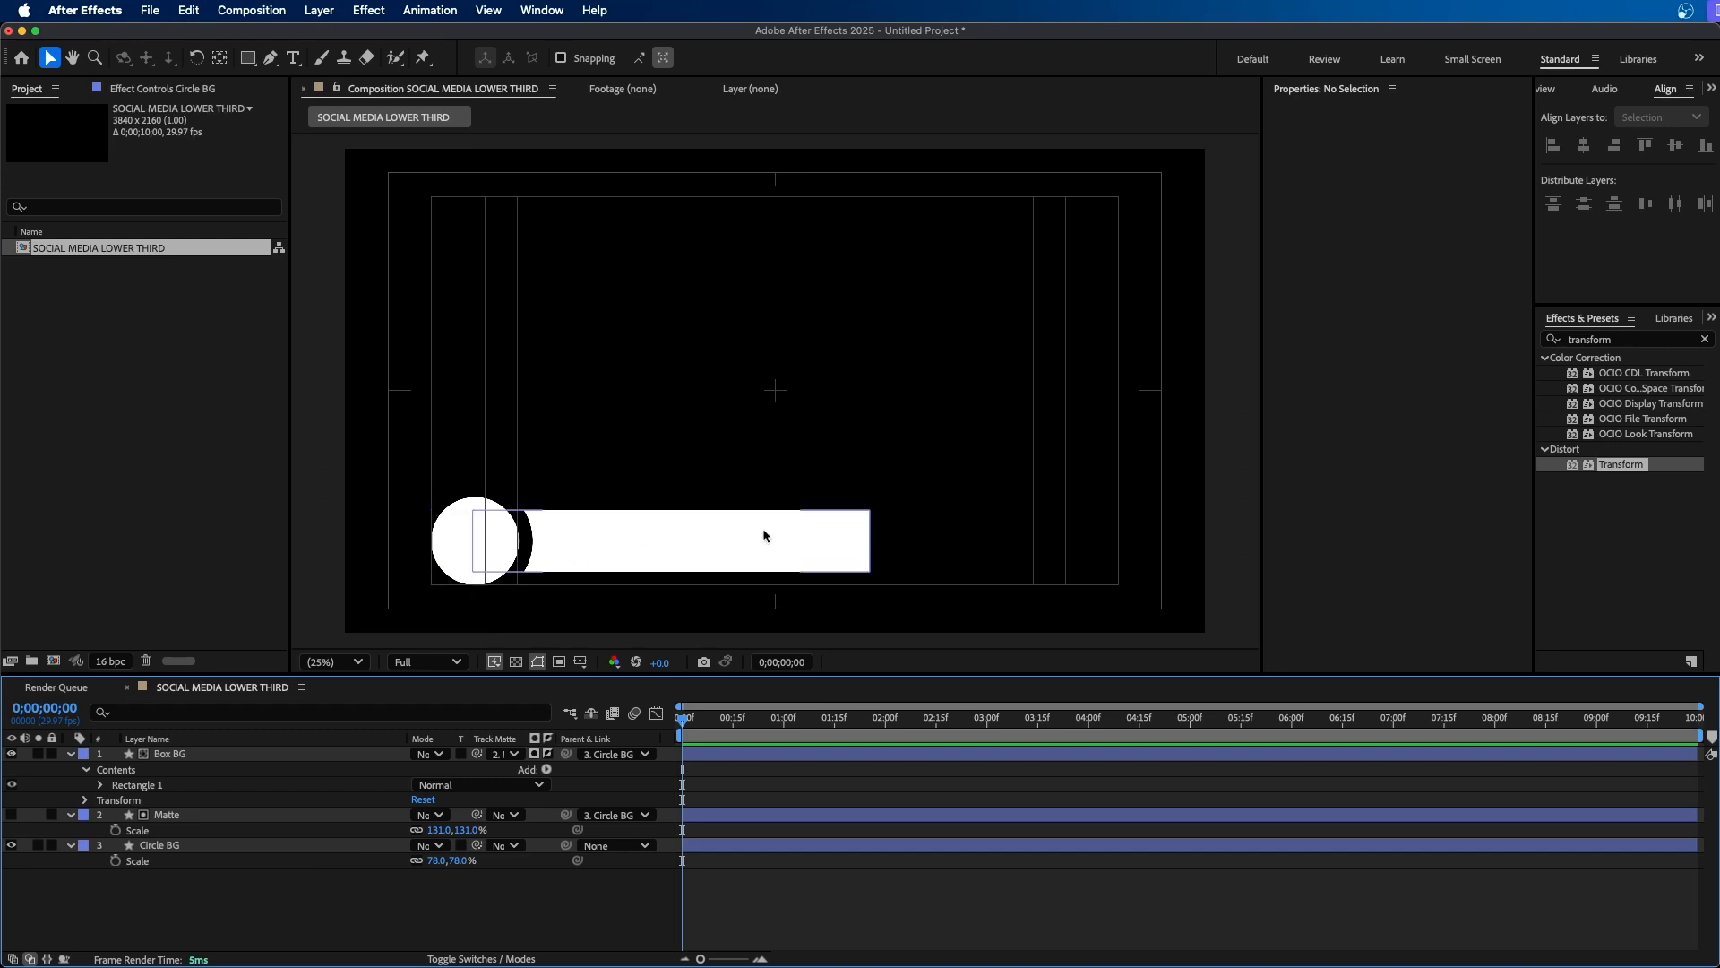
Add a text layer containing the social media handle and place it centered on the white bar.
{"action": "left_click", "coordinate": [293, 57]}
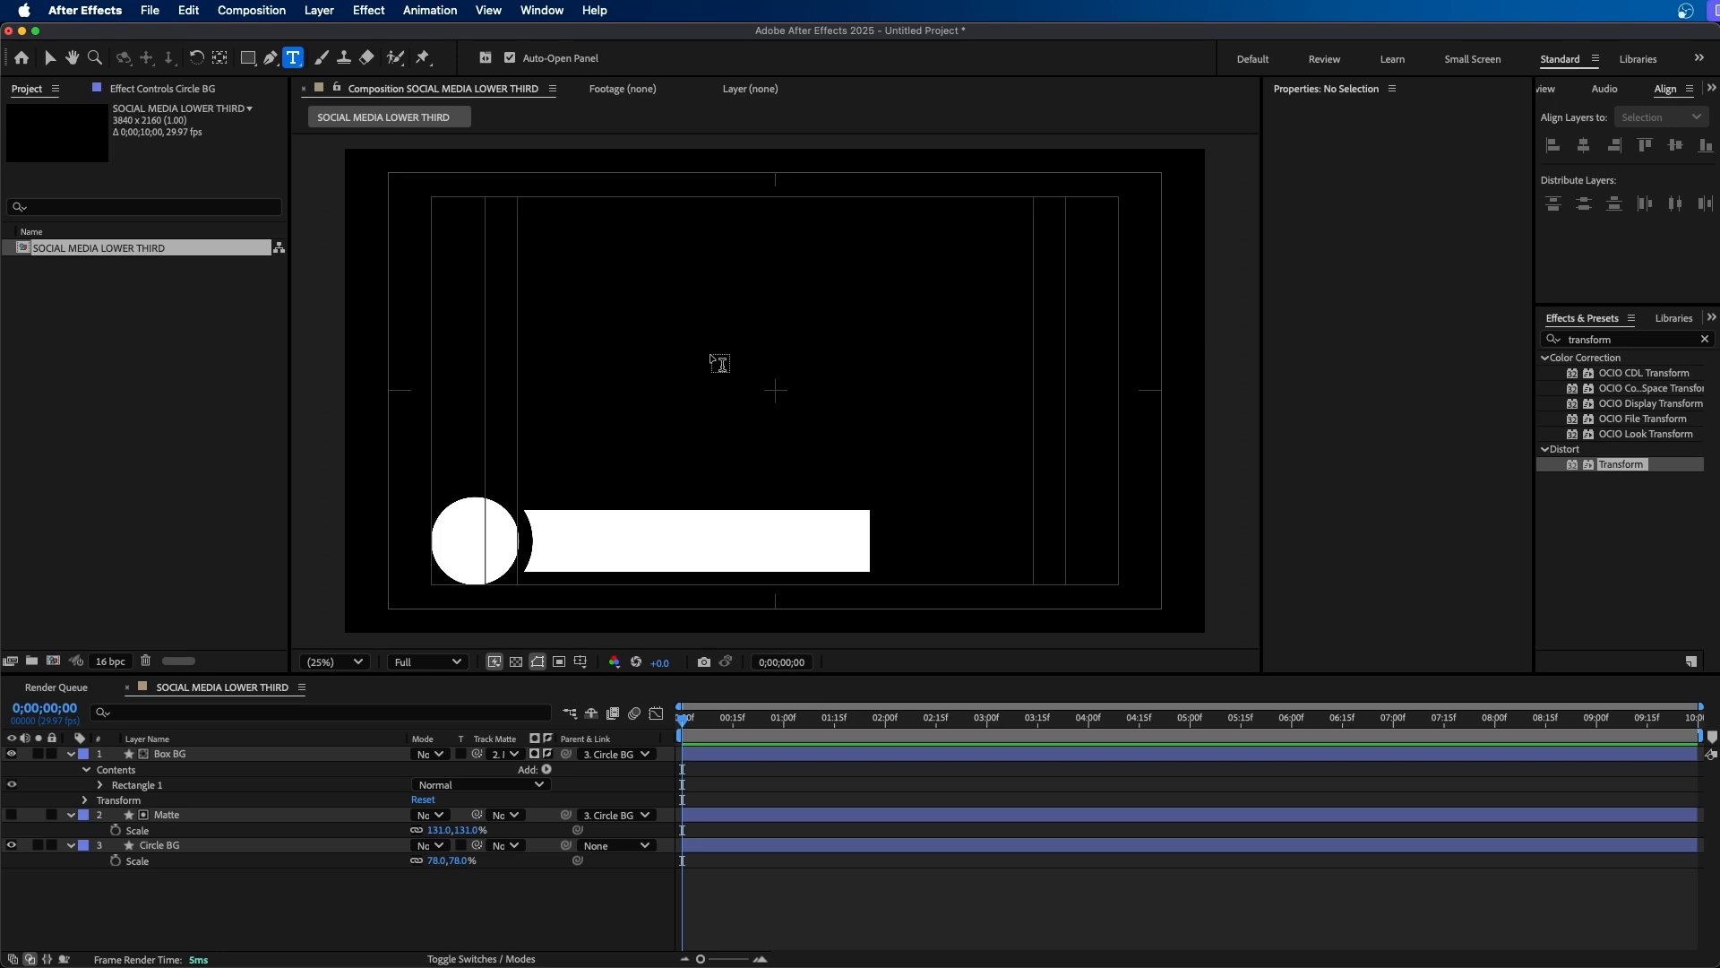
{"action": "left_click", "coordinate": [708, 352]}
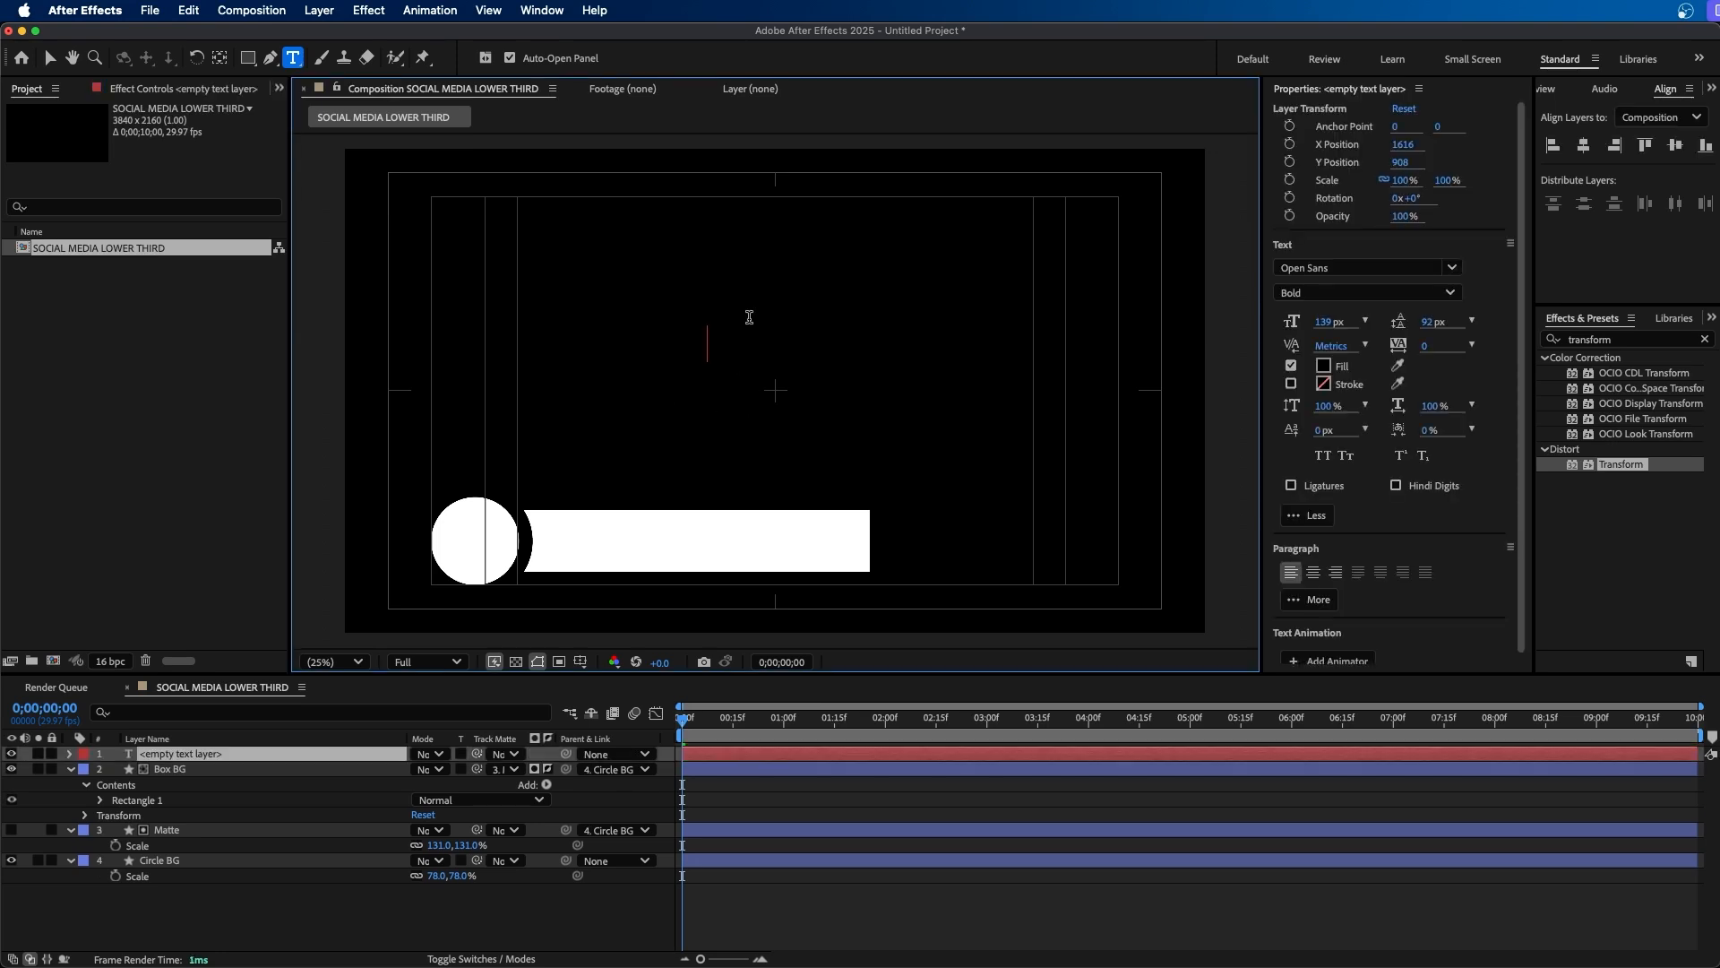
{"action": "type", "text": "@johnthevideoguy"}
{"action": "key", "text": "super+a"}
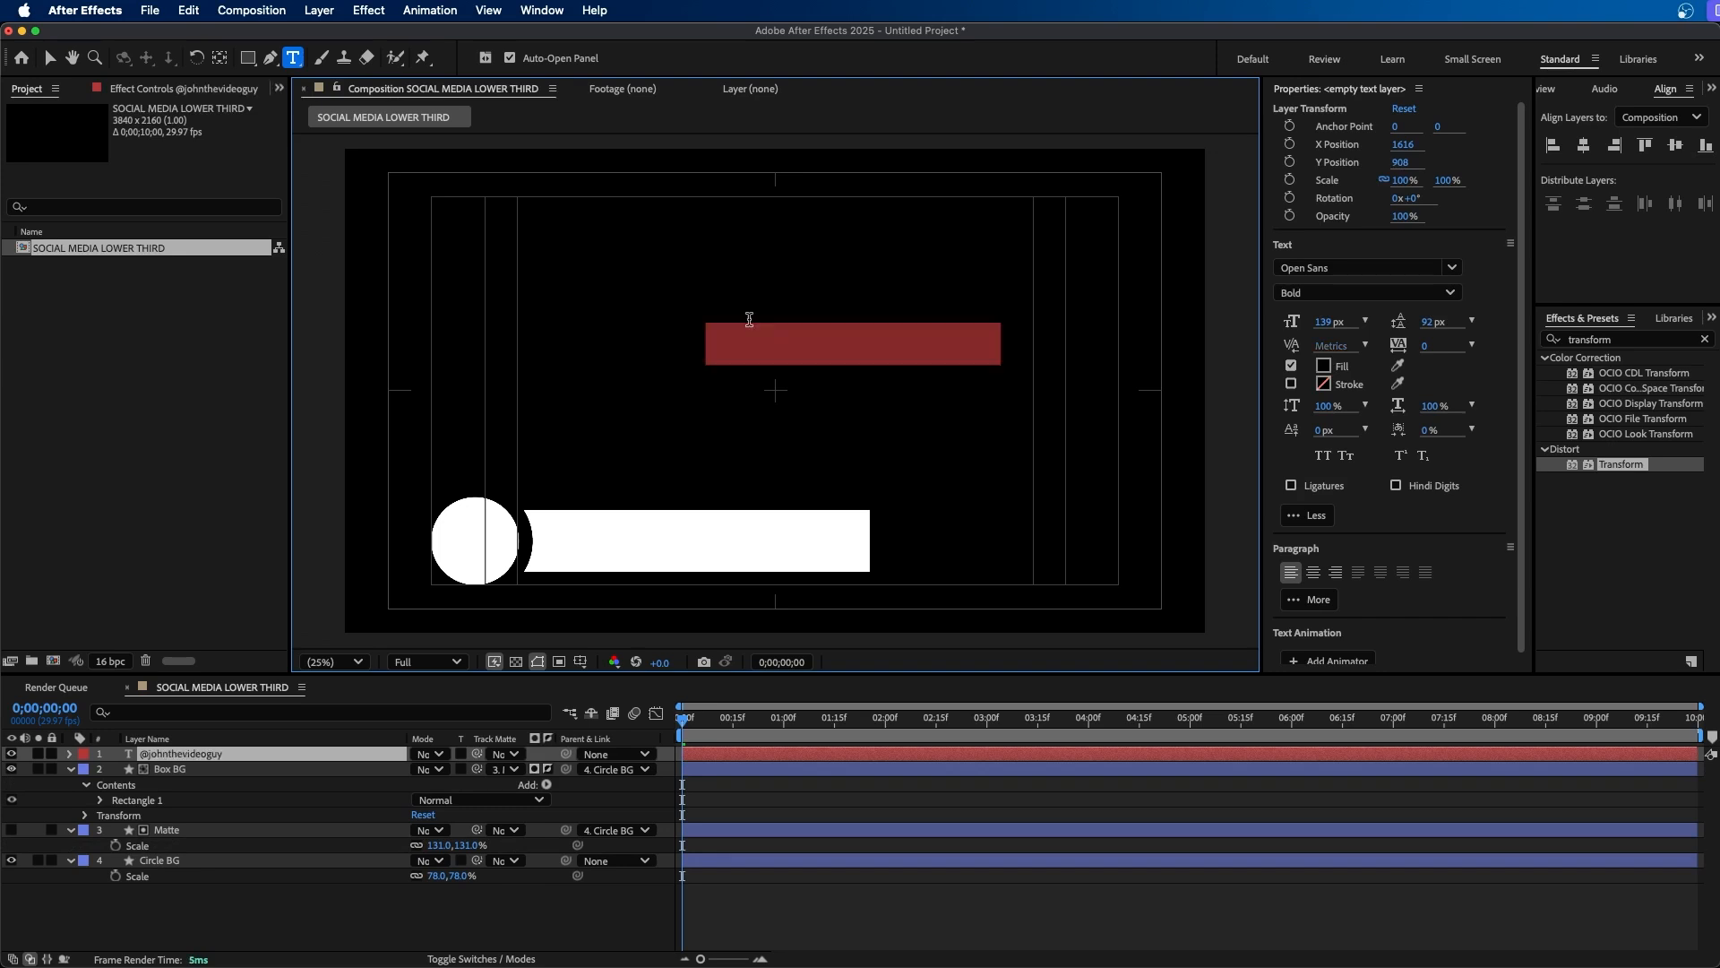
{"action": "left_click", "coordinate": [50, 58]}
{"action": "left_click_drag", "start_coordinate": [755, 345], "coordinate": [602, 545]}
{"action": "left_click", "coordinate": [658, 916]}
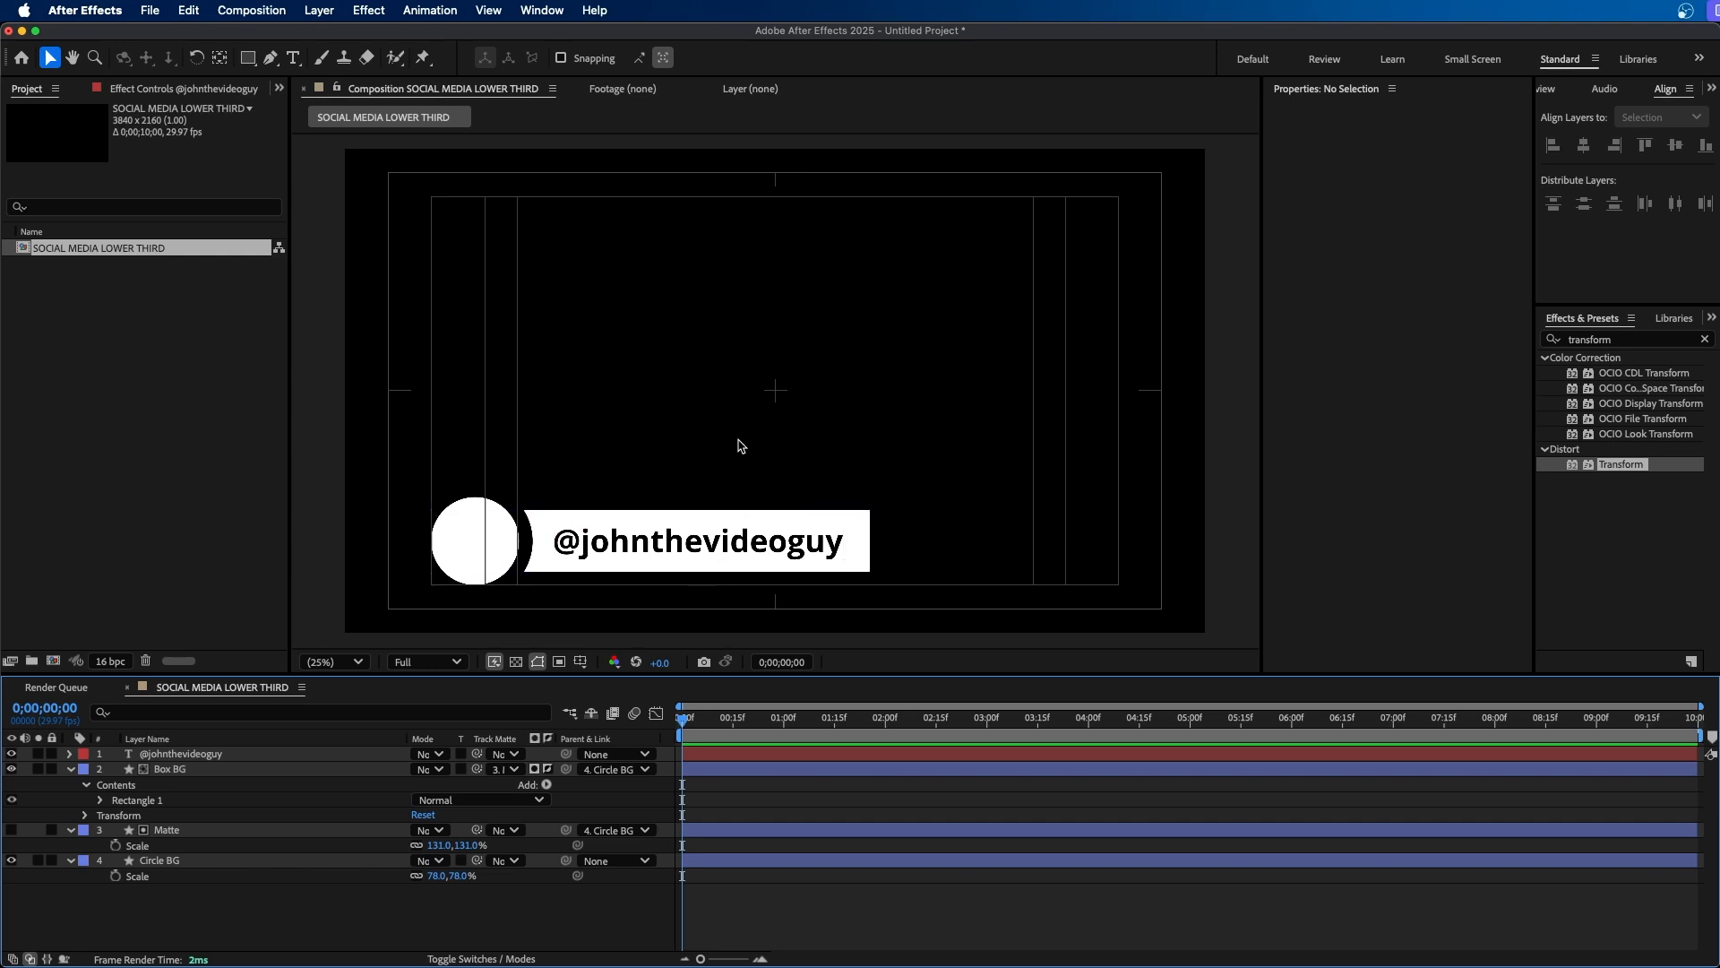
Switch to Finder, preview the YouTube logo social mediaa1-16.png and import it into the After Effects project.
{"action": "left_click", "coordinate": [506, 524]}
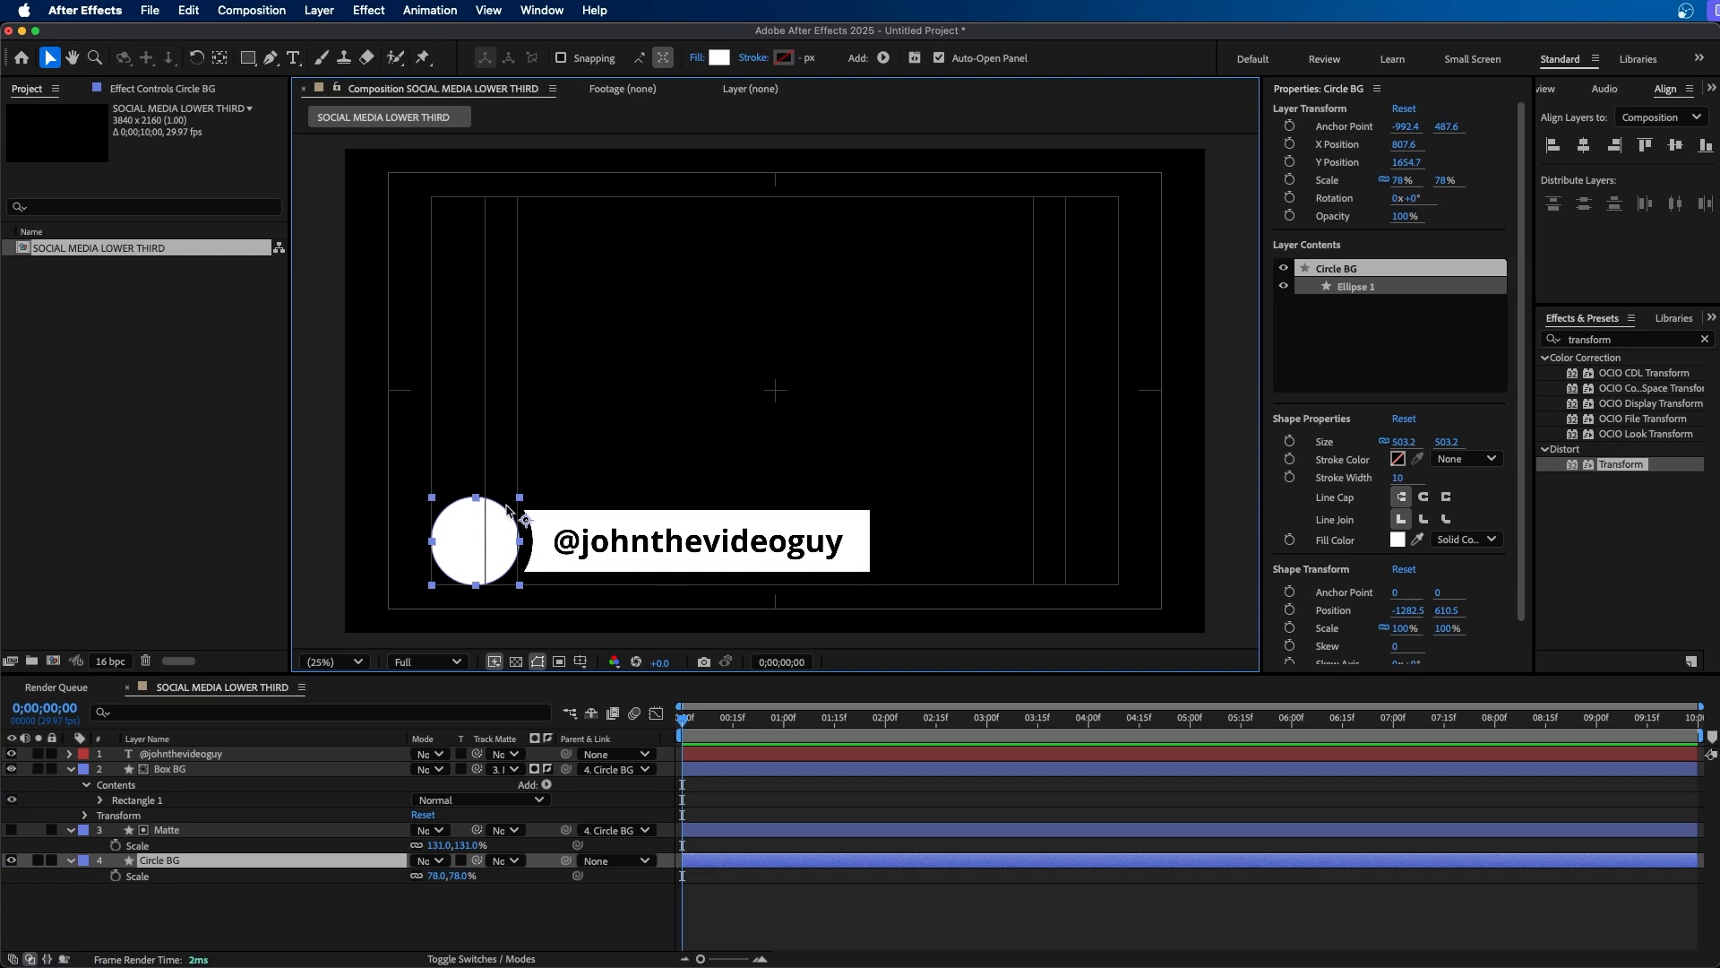
{"action": "left_click", "coordinate": [152, 365]}
{"action": "key", "text": "super+Tab"}
{"action": "scroll", "coordinate": [1142, 536], "scroll_direction": "down", "scroll_amount": 4}
{"action": "key", "text": "space"}
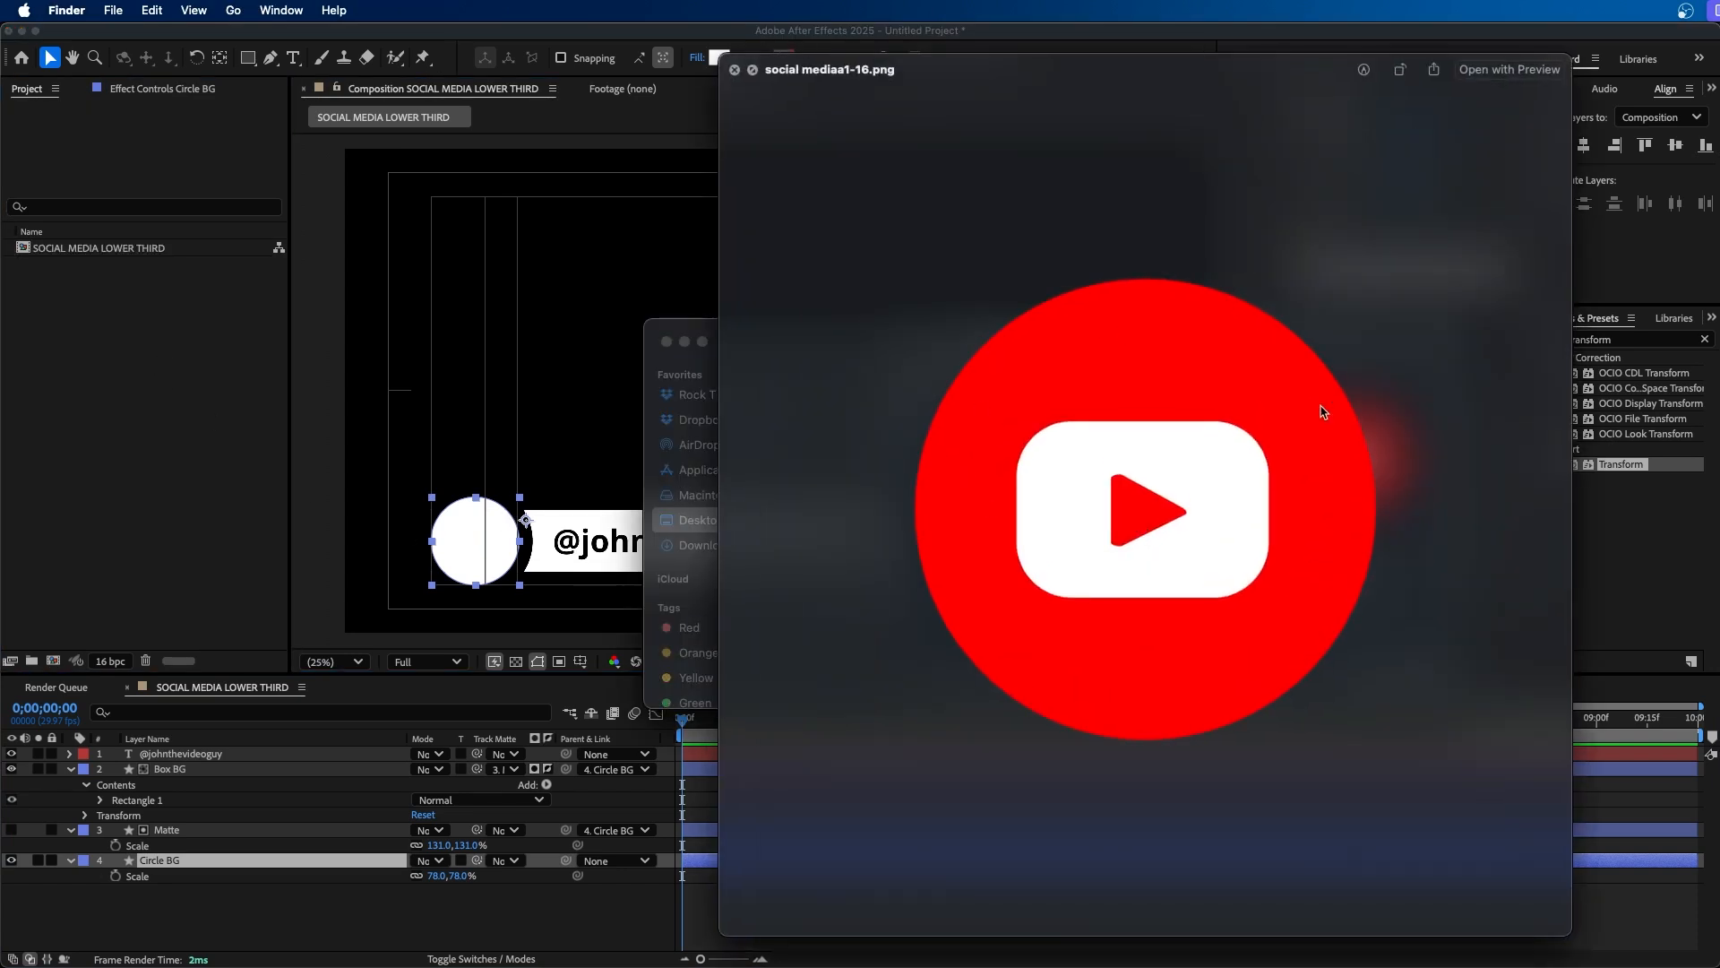
{"action": "key", "text": "space"}
{"action": "left_click_drag", "start_coordinate": [1100, 524], "coordinate": [70, 360]}
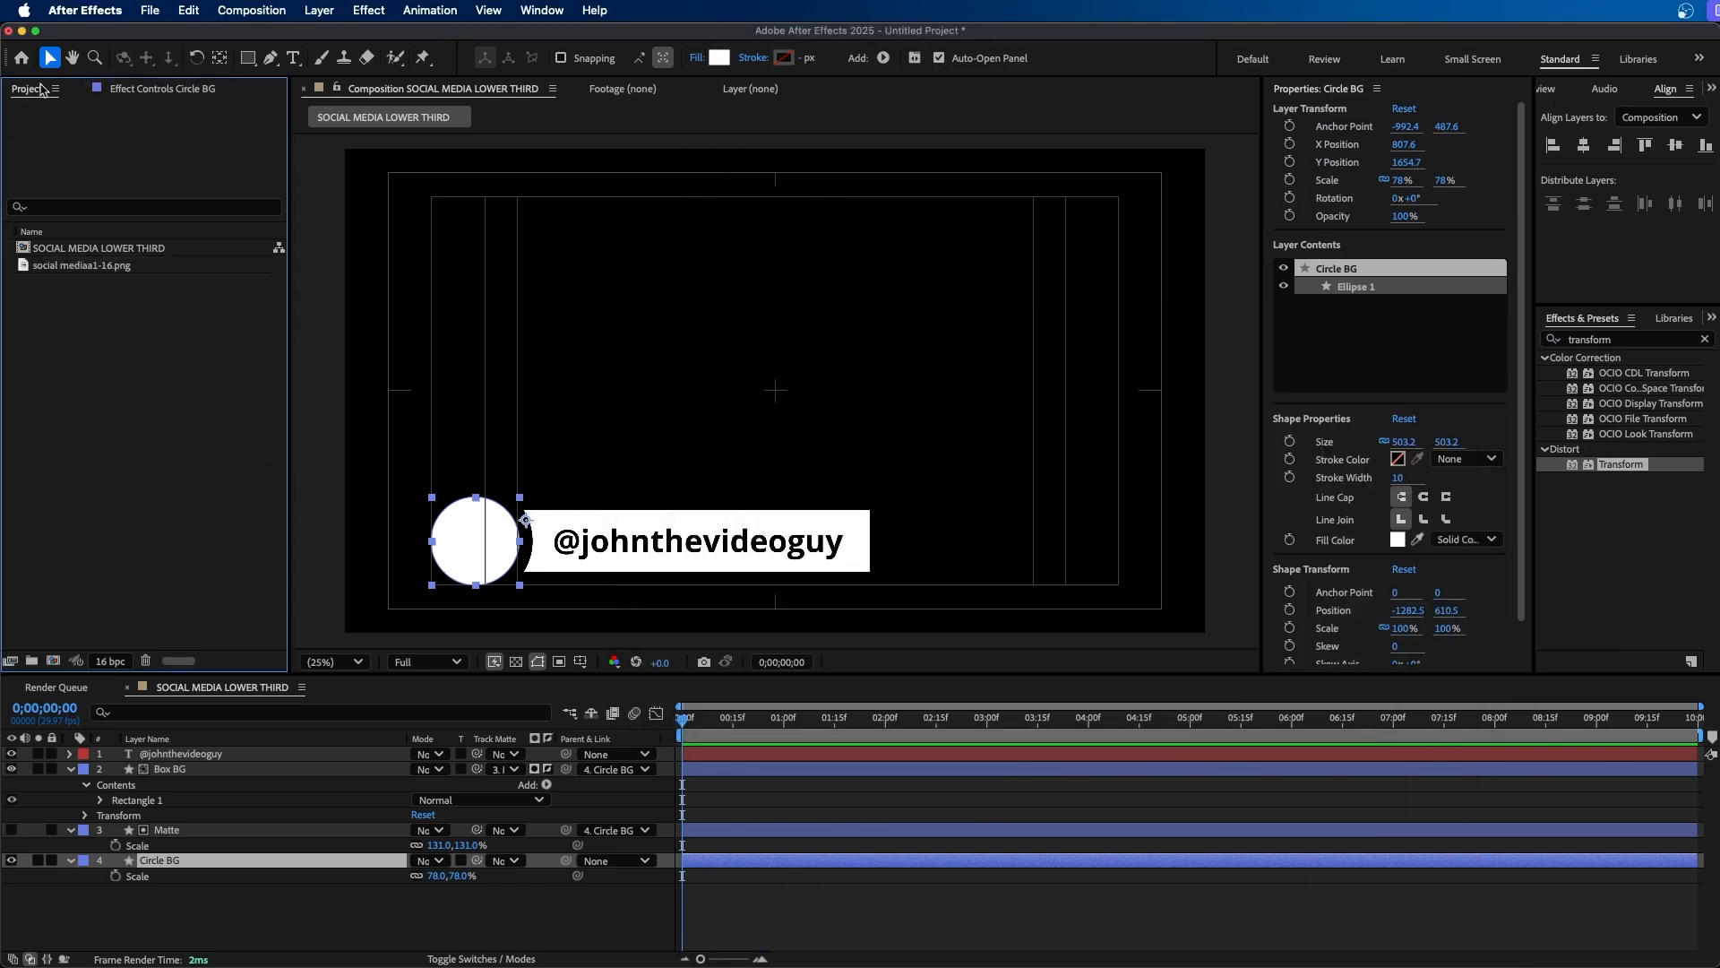
Add social mediaa1-16.png as the uppermost layer, scale it to about 70.4% and position it over the white circle.
{"action": "left_click", "coordinate": [63, 269]}
{"action": "left_click_drag", "start_coordinate": [71, 270], "coordinate": [205, 757]}
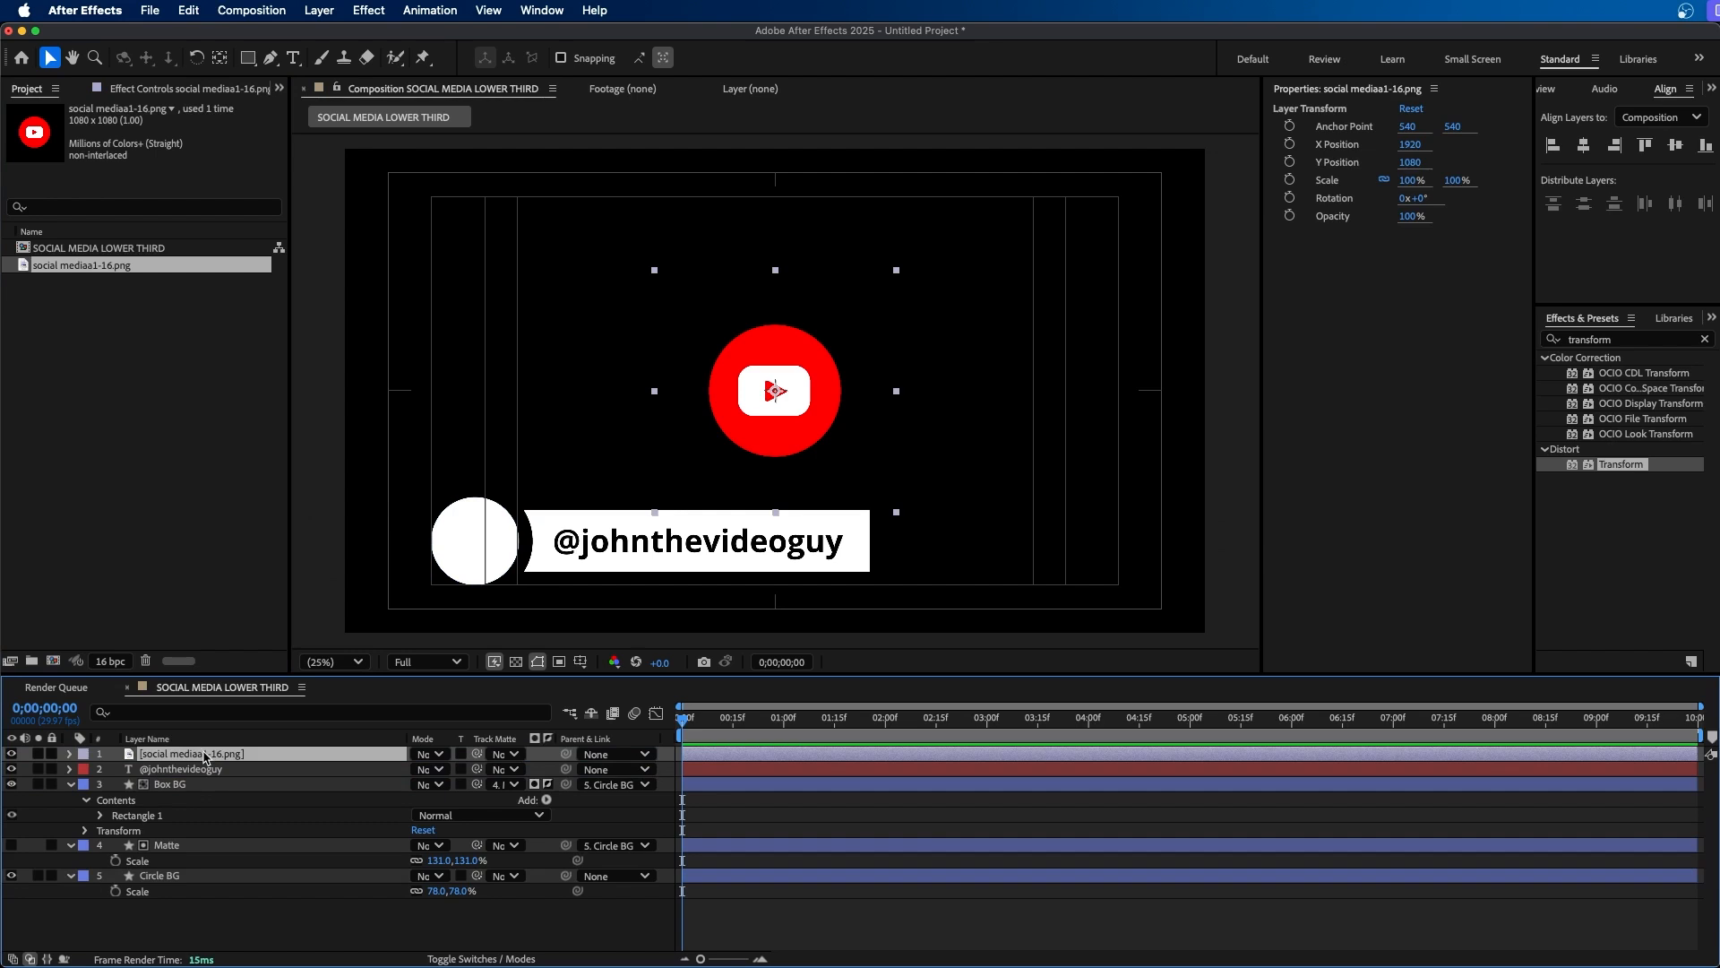
{"action": "left_click_drag", "start_coordinate": [813, 364], "coordinate": [517, 514]}
{"action": "left_click_drag", "start_coordinate": [600, 418], "coordinate": [485, 520]}
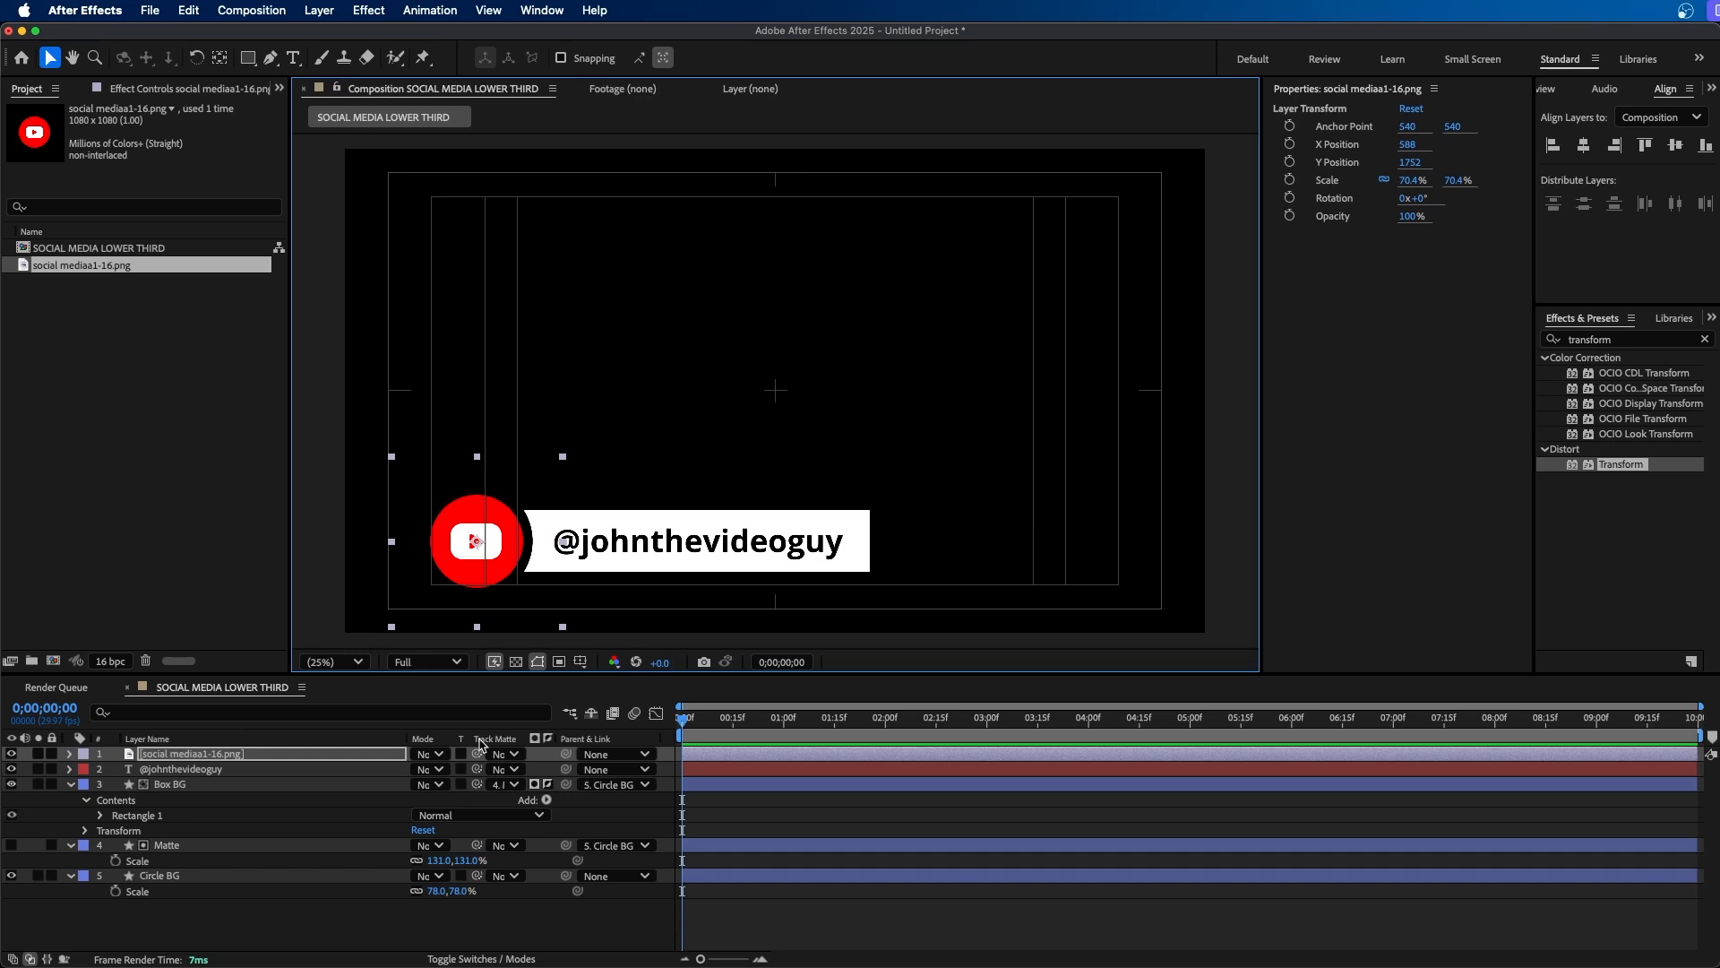
Set the Circle BG layer as the track matte of the logo layer.
{"action": "left_click", "coordinate": [248, 759]}
{"action": "left_click", "coordinate": [161, 876]}
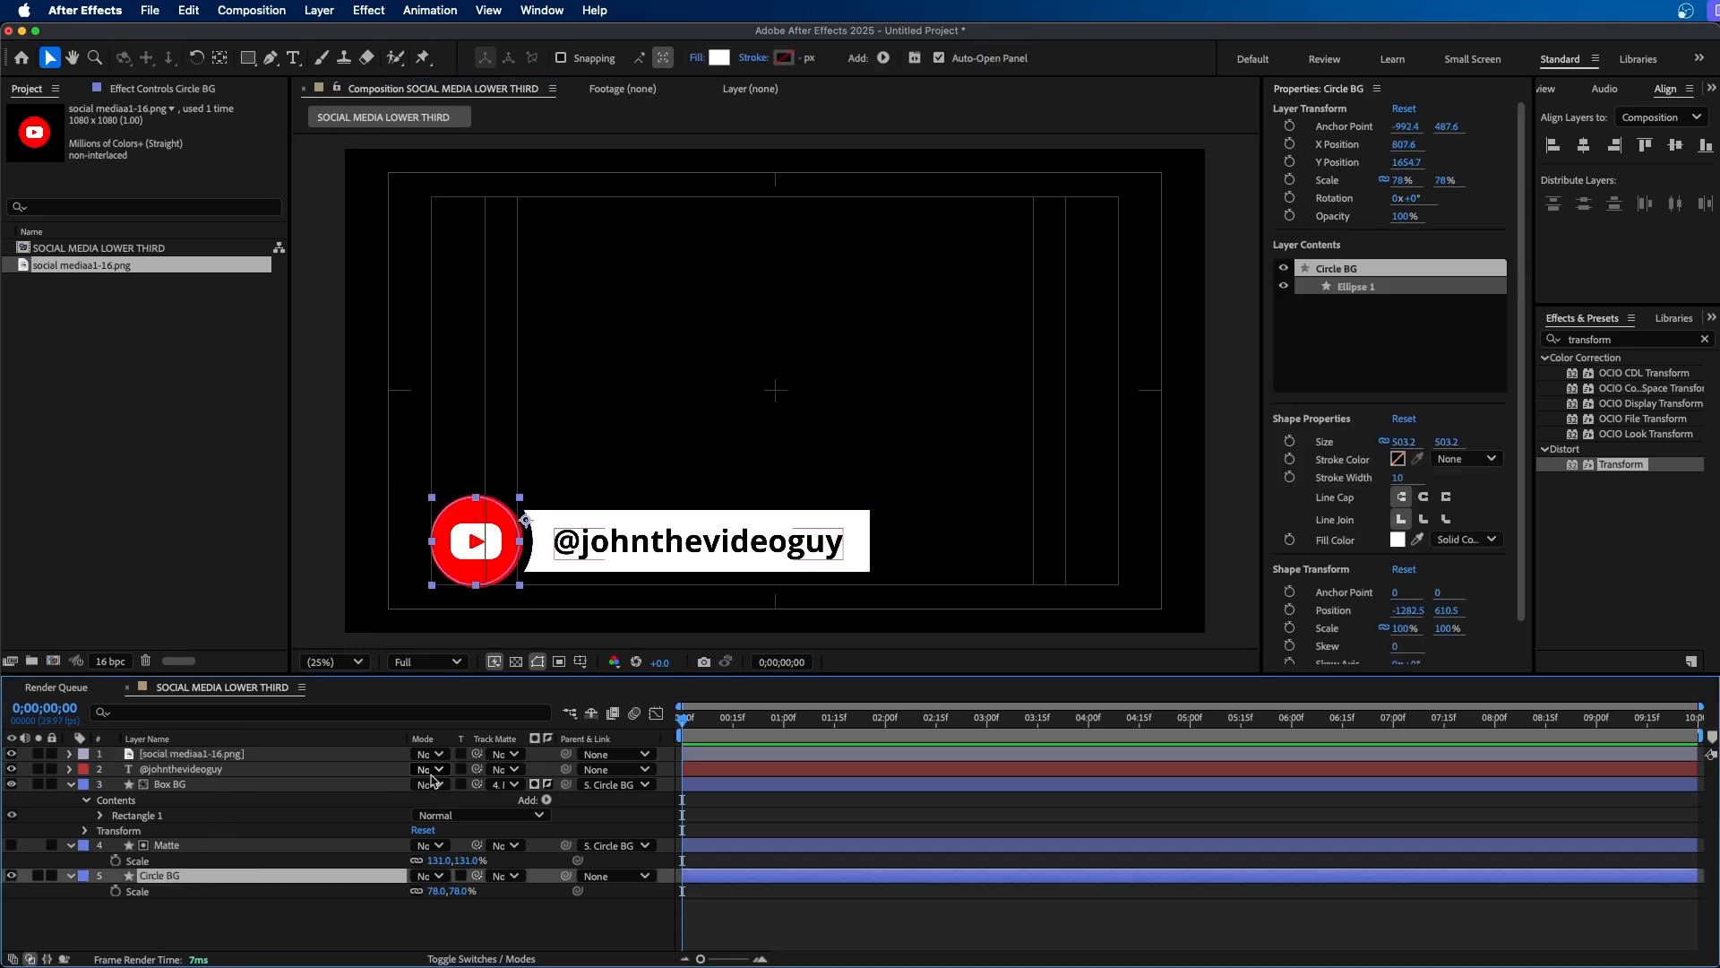
{"action": "left_click_drag", "start_coordinate": [478, 760], "coordinate": [202, 873]}
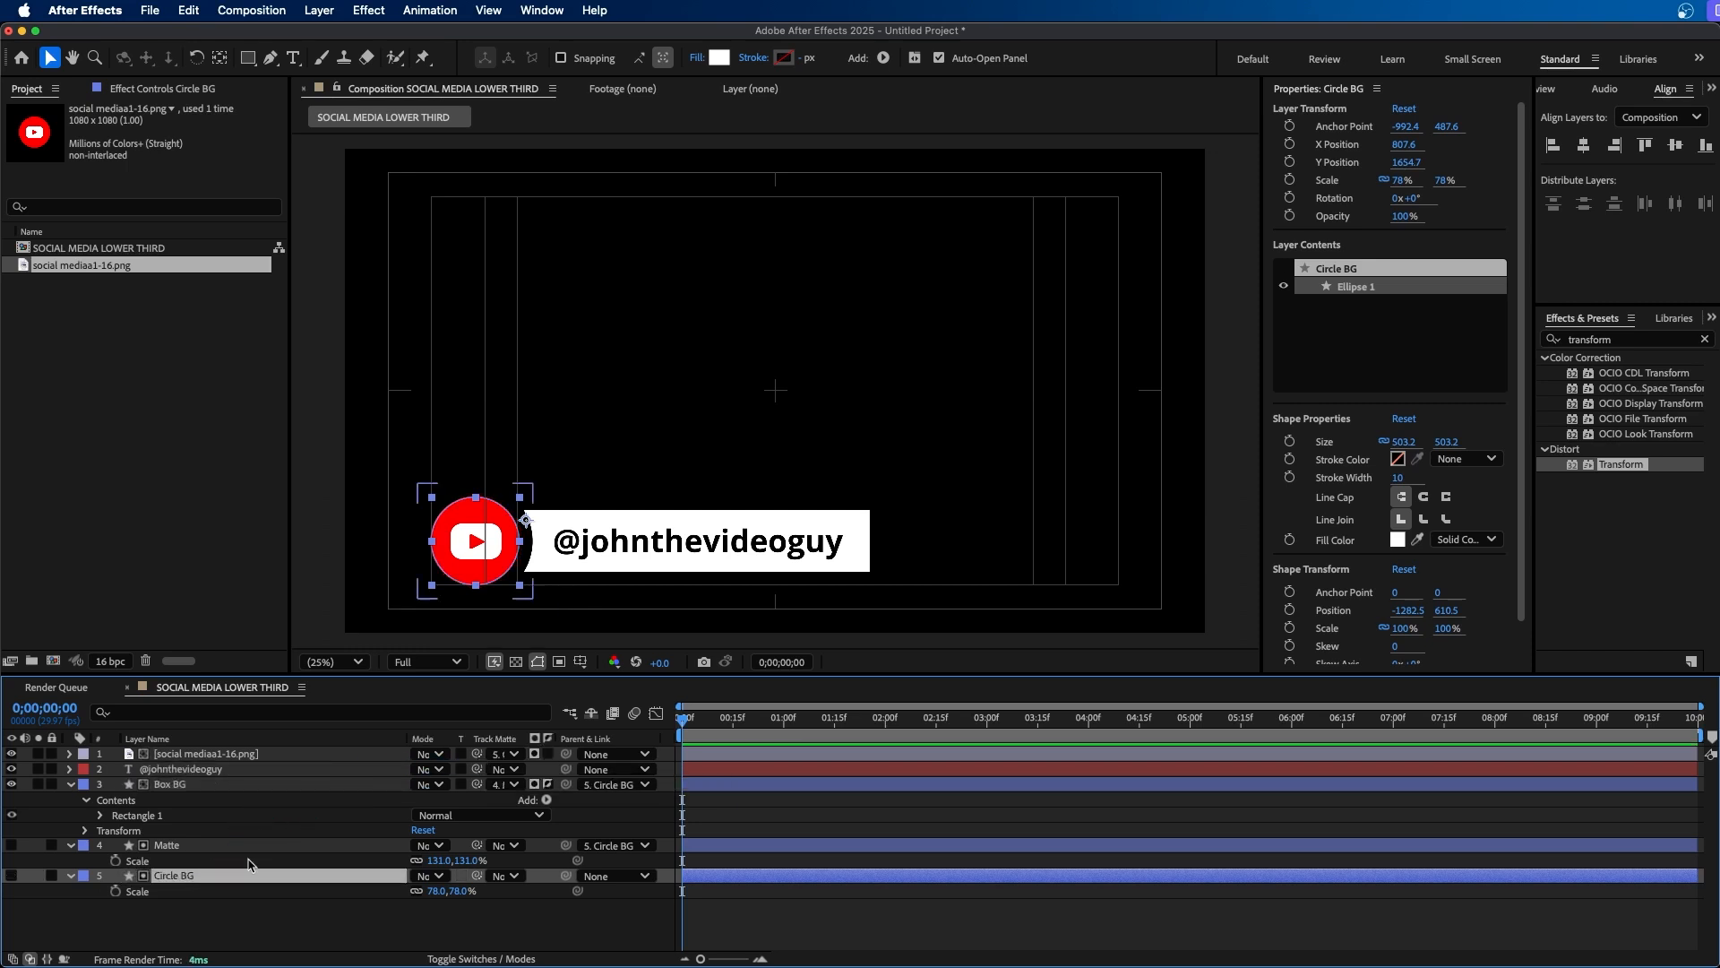
{"action": "left_click", "coordinate": [275, 914]}
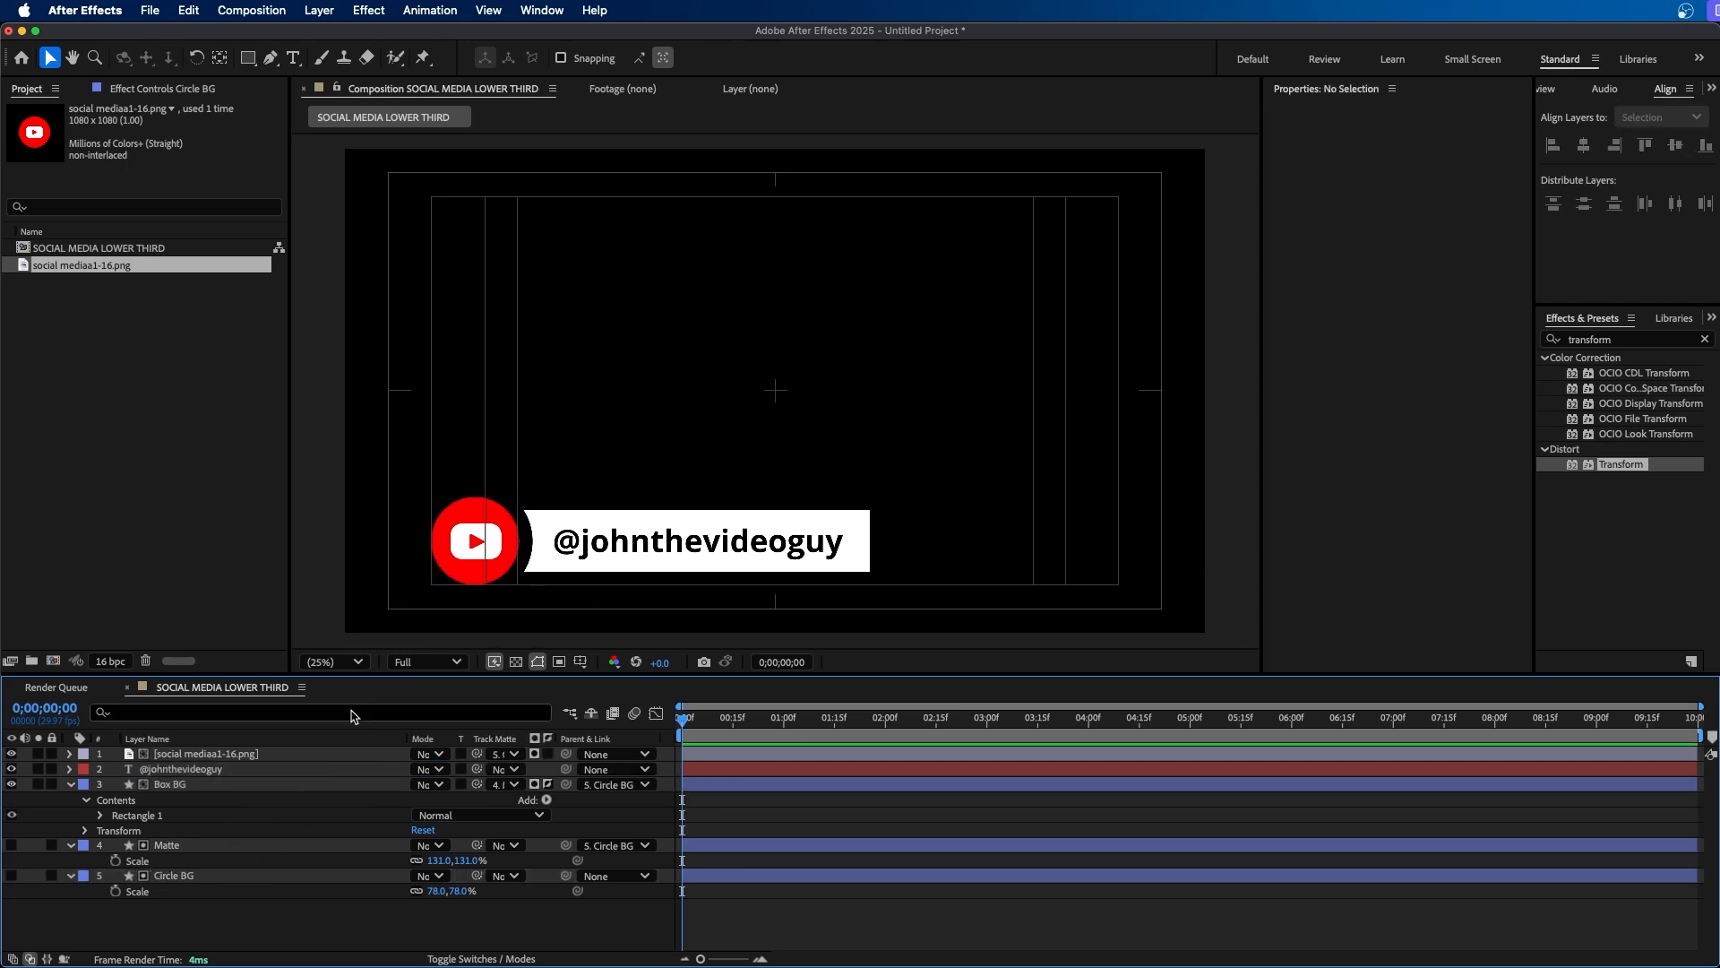
Add a Scale keyframe to the Circle BG layer at 0;00;01;00.
{"action": "left_click", "coordinate": [179, 753]}
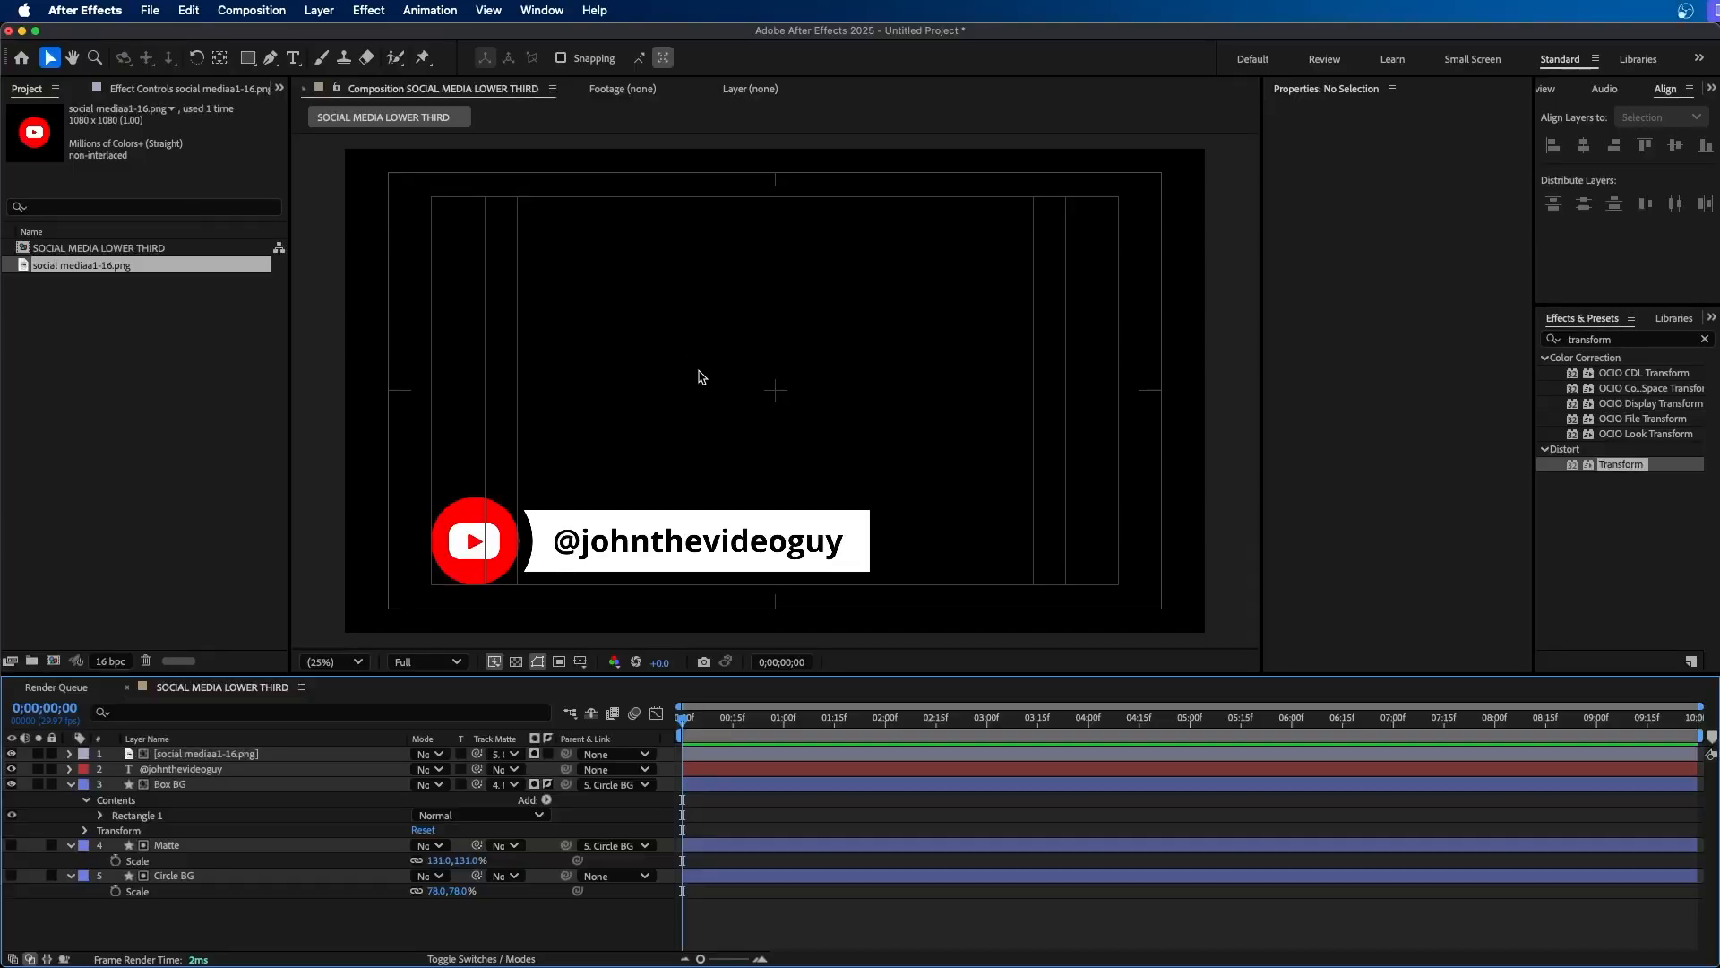
{"action": "left_click", "coordinate": [493, 518]}
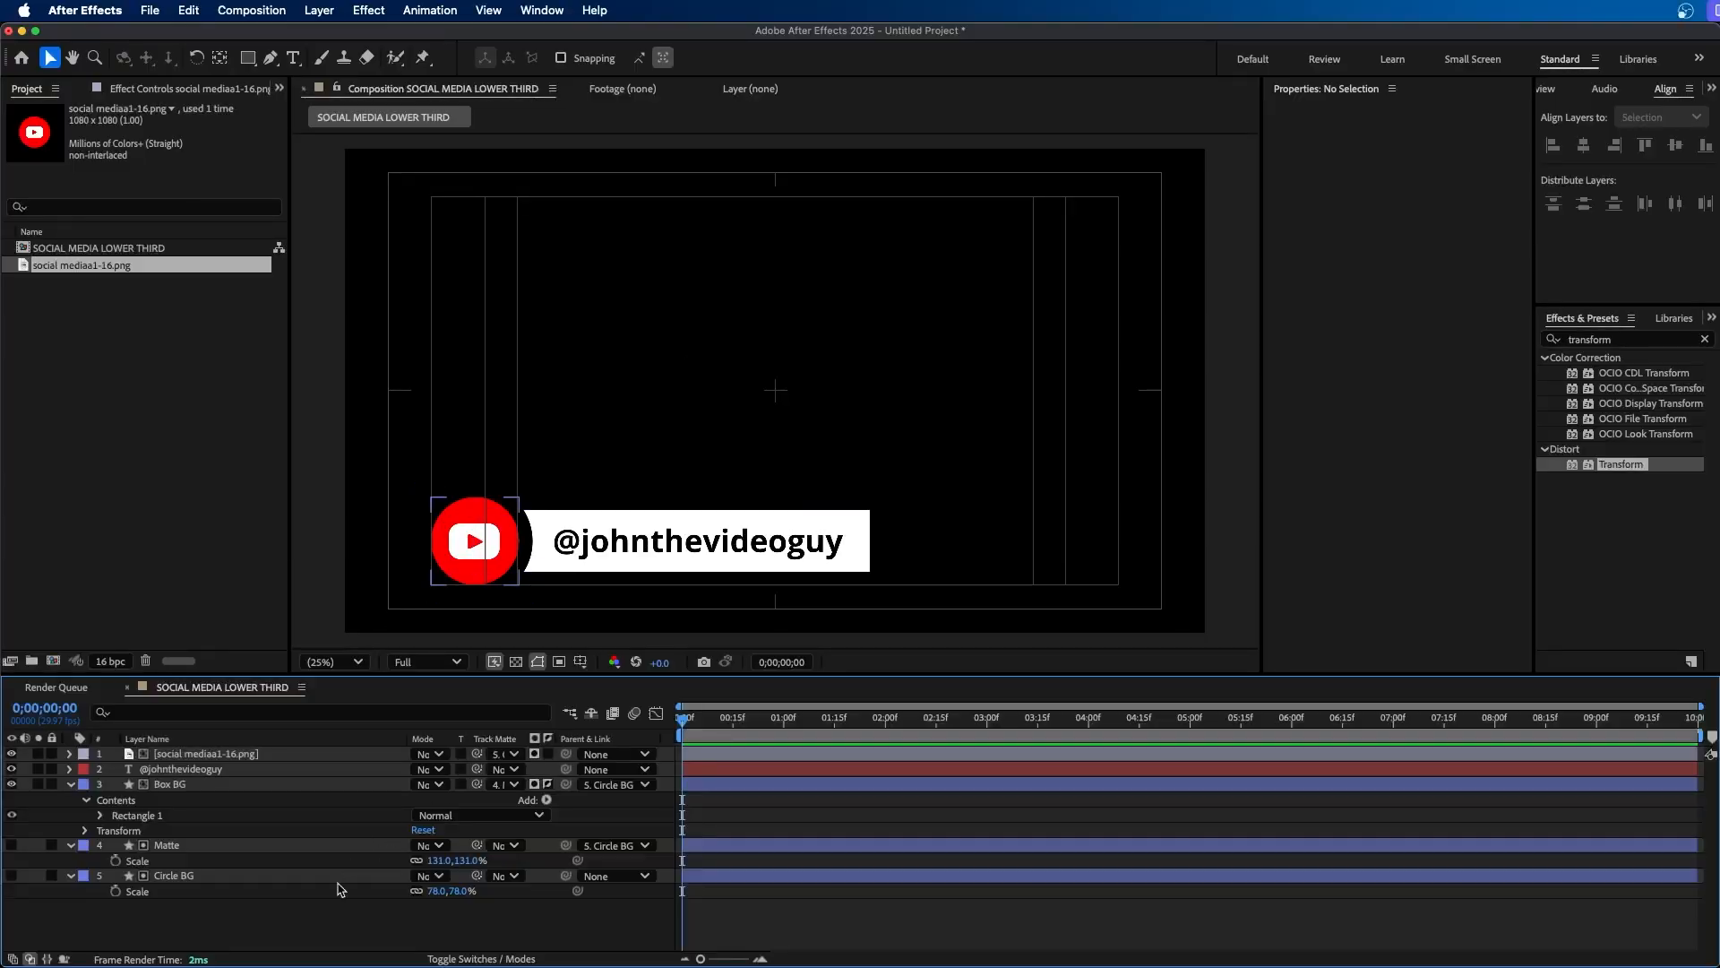
{"action": "left_click", "coordinate": [219, 878]}
{"action": "left_click_drag", "start_coordinate": [721, 718], "coordinate": [782, 753]}
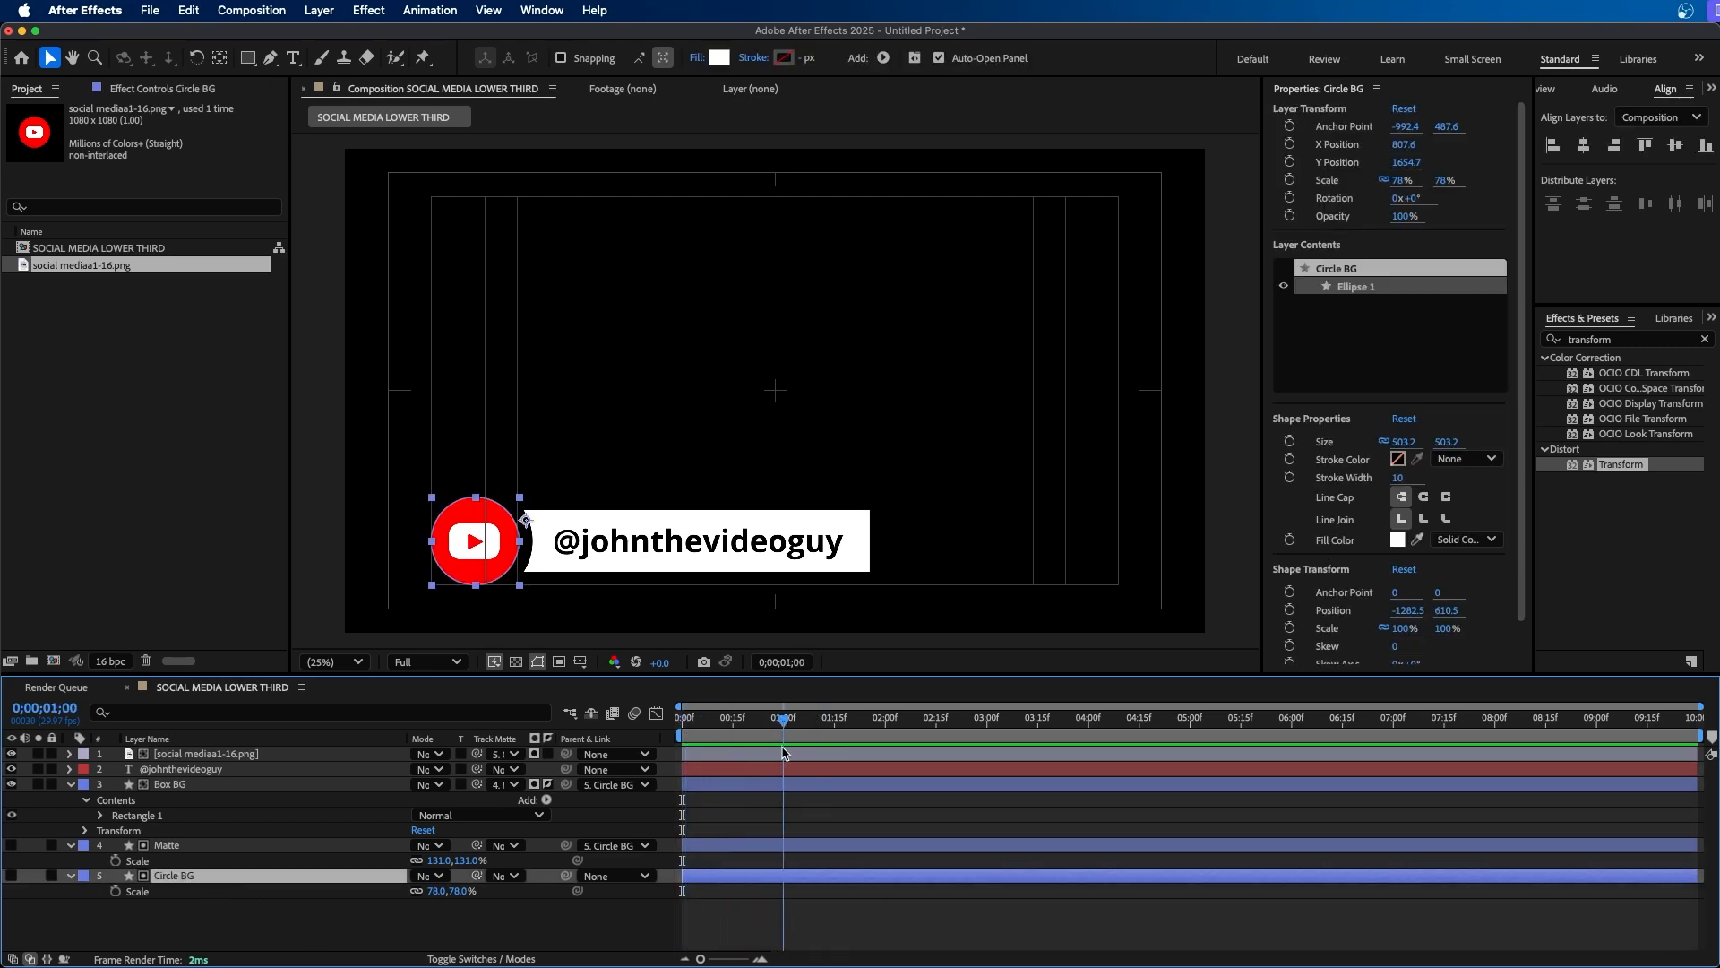
{"action": "left_click", "coordinate": [170, 897]}
{"action": "left_click", "coordinate": [170, 881]}
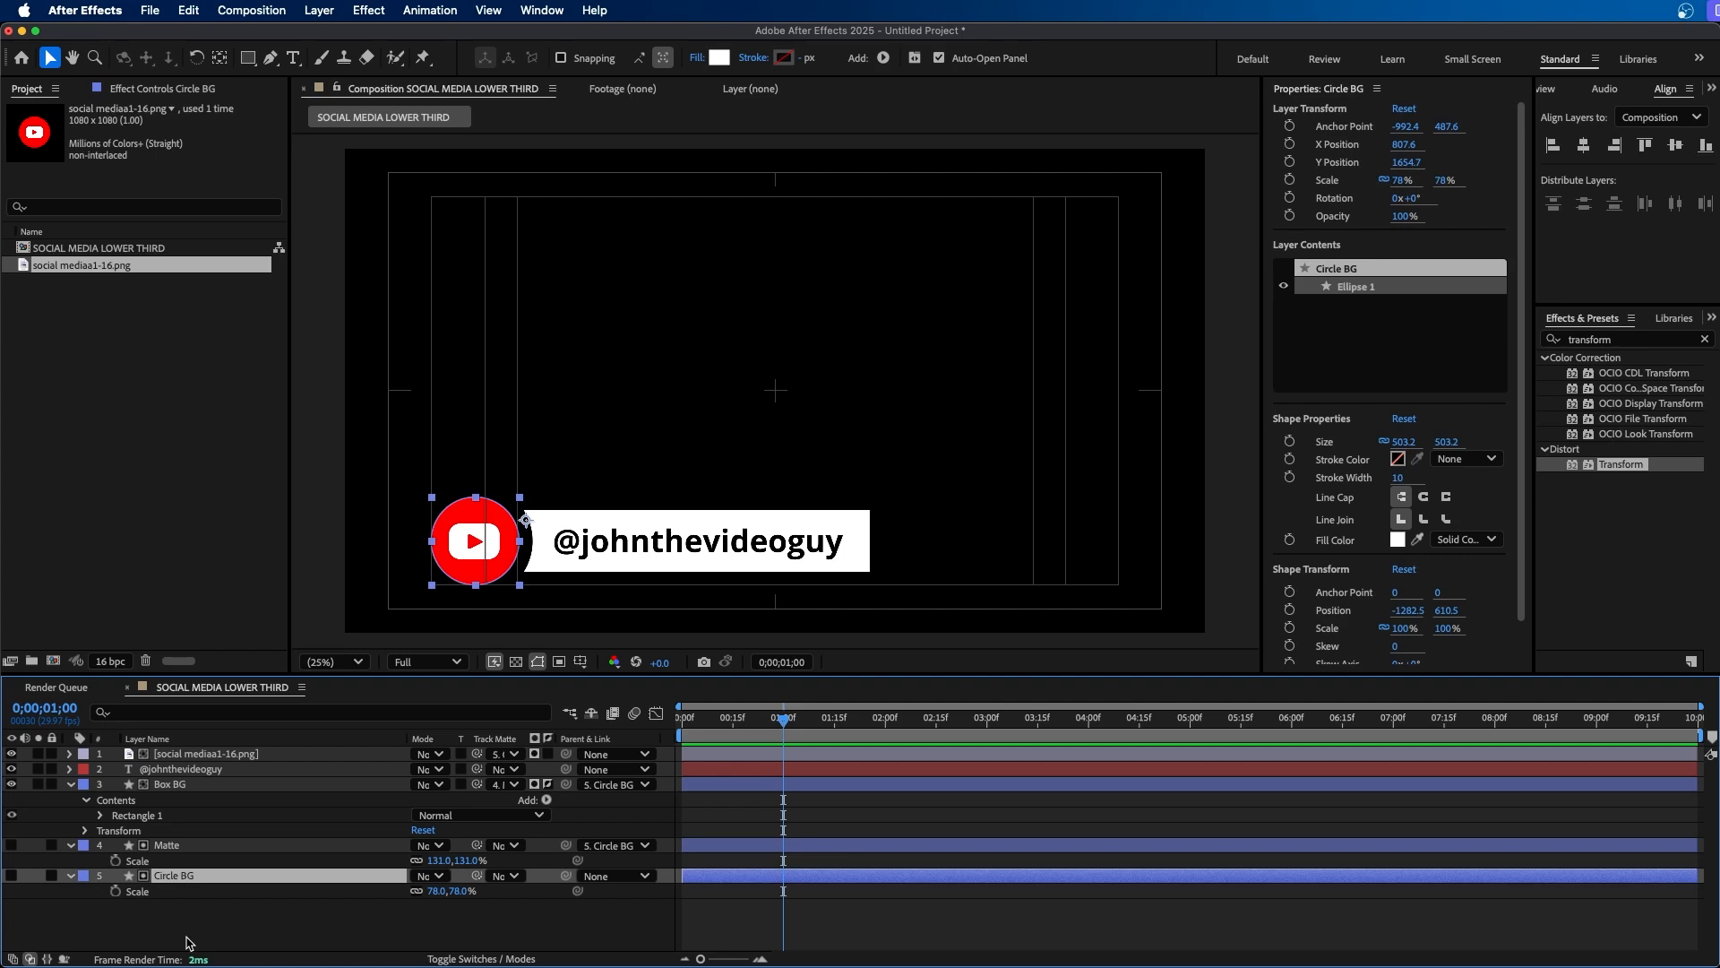
{"action": "left_click", "coordinate": [116, 891]}
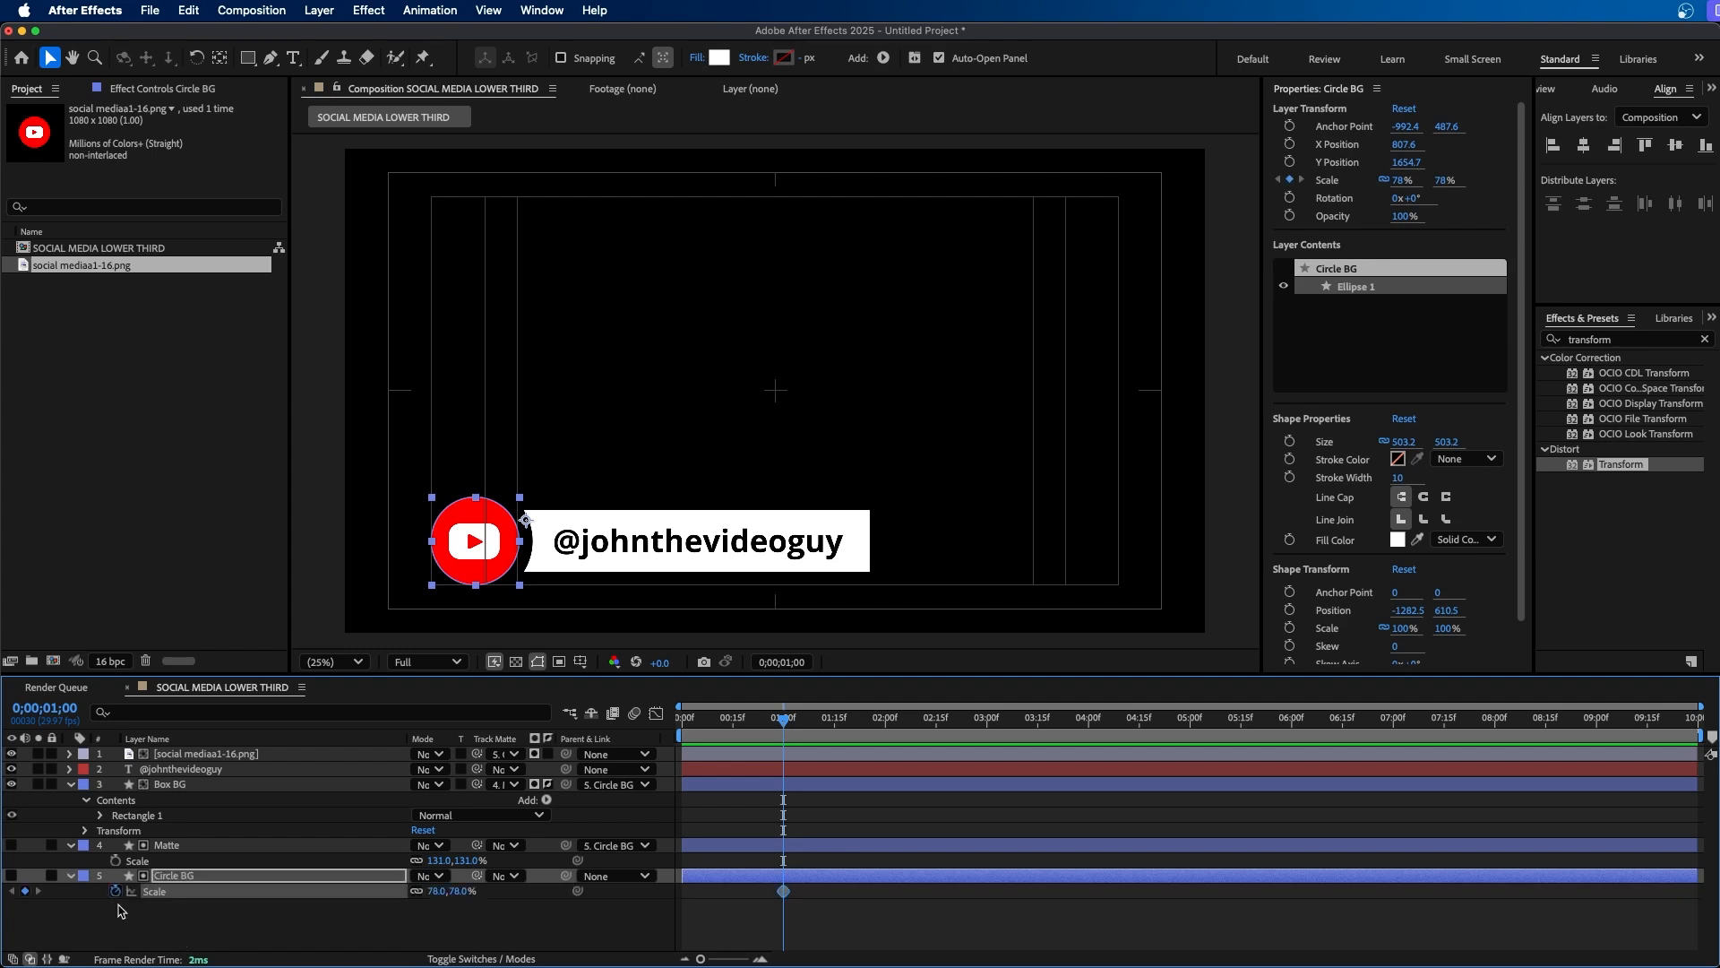
Set the Circle BG layer's Scale to 0% at the first frame of the composition.
{"action": "key", "text": "Home"}
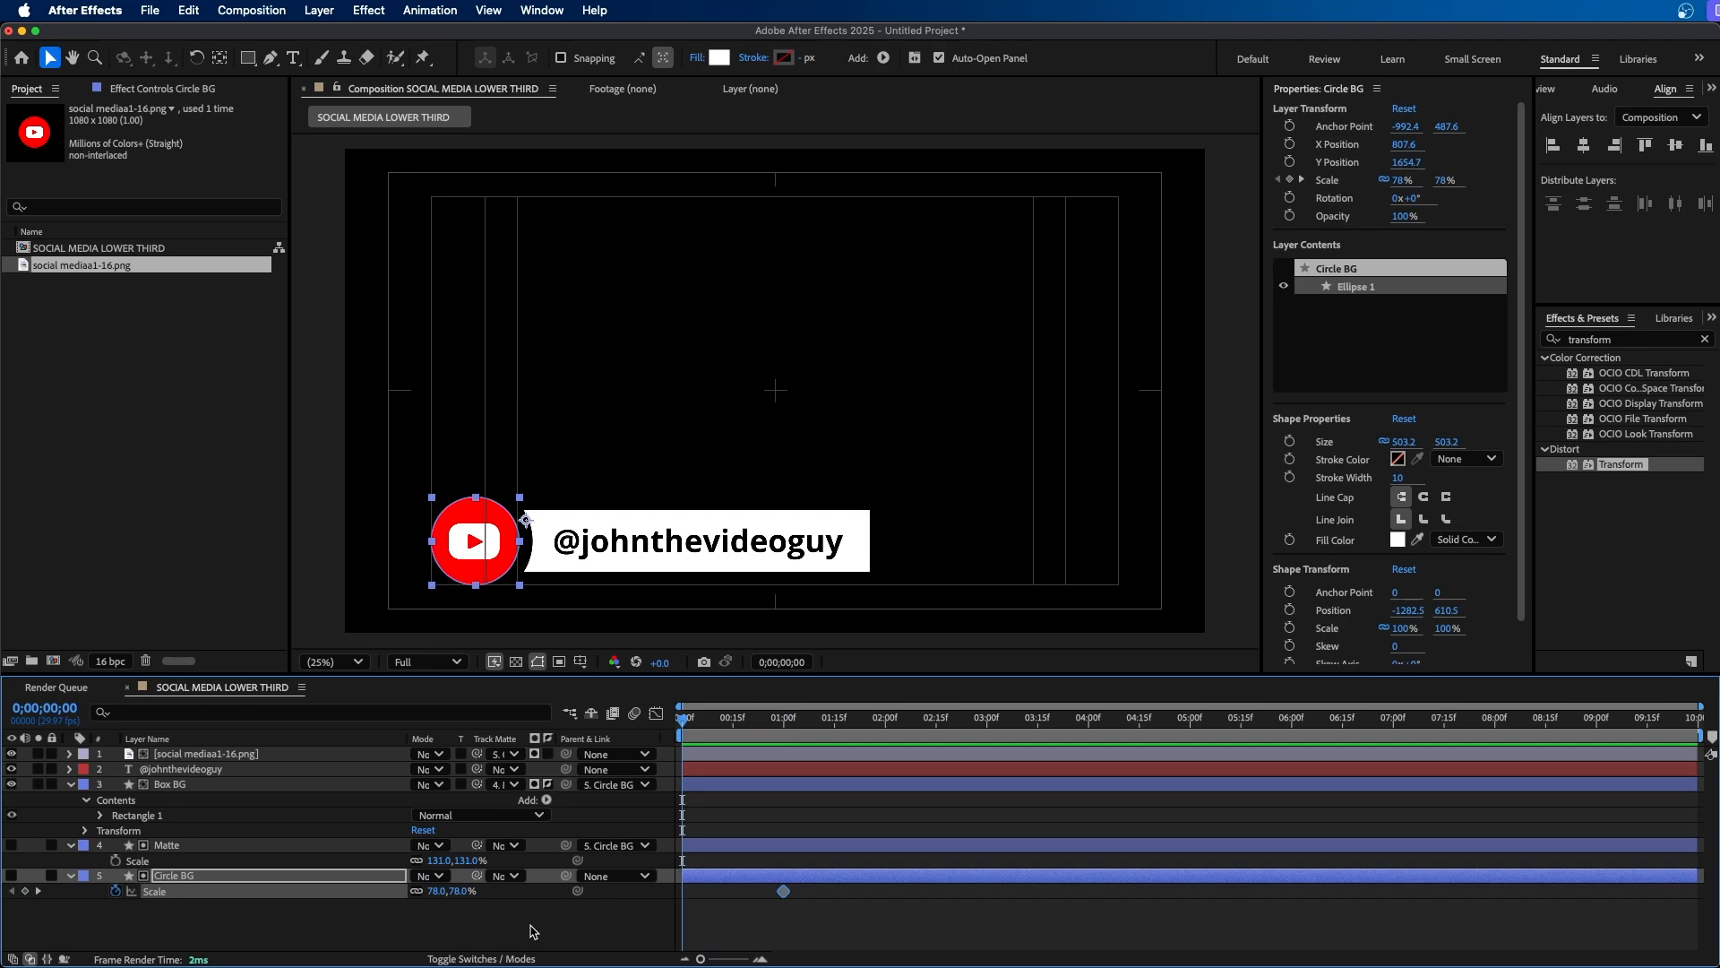
{"action": "left_click", "coordinate": [461, 892]}
{"action": "type", "text": "0"}
{"action": "key", "text": "Return"}
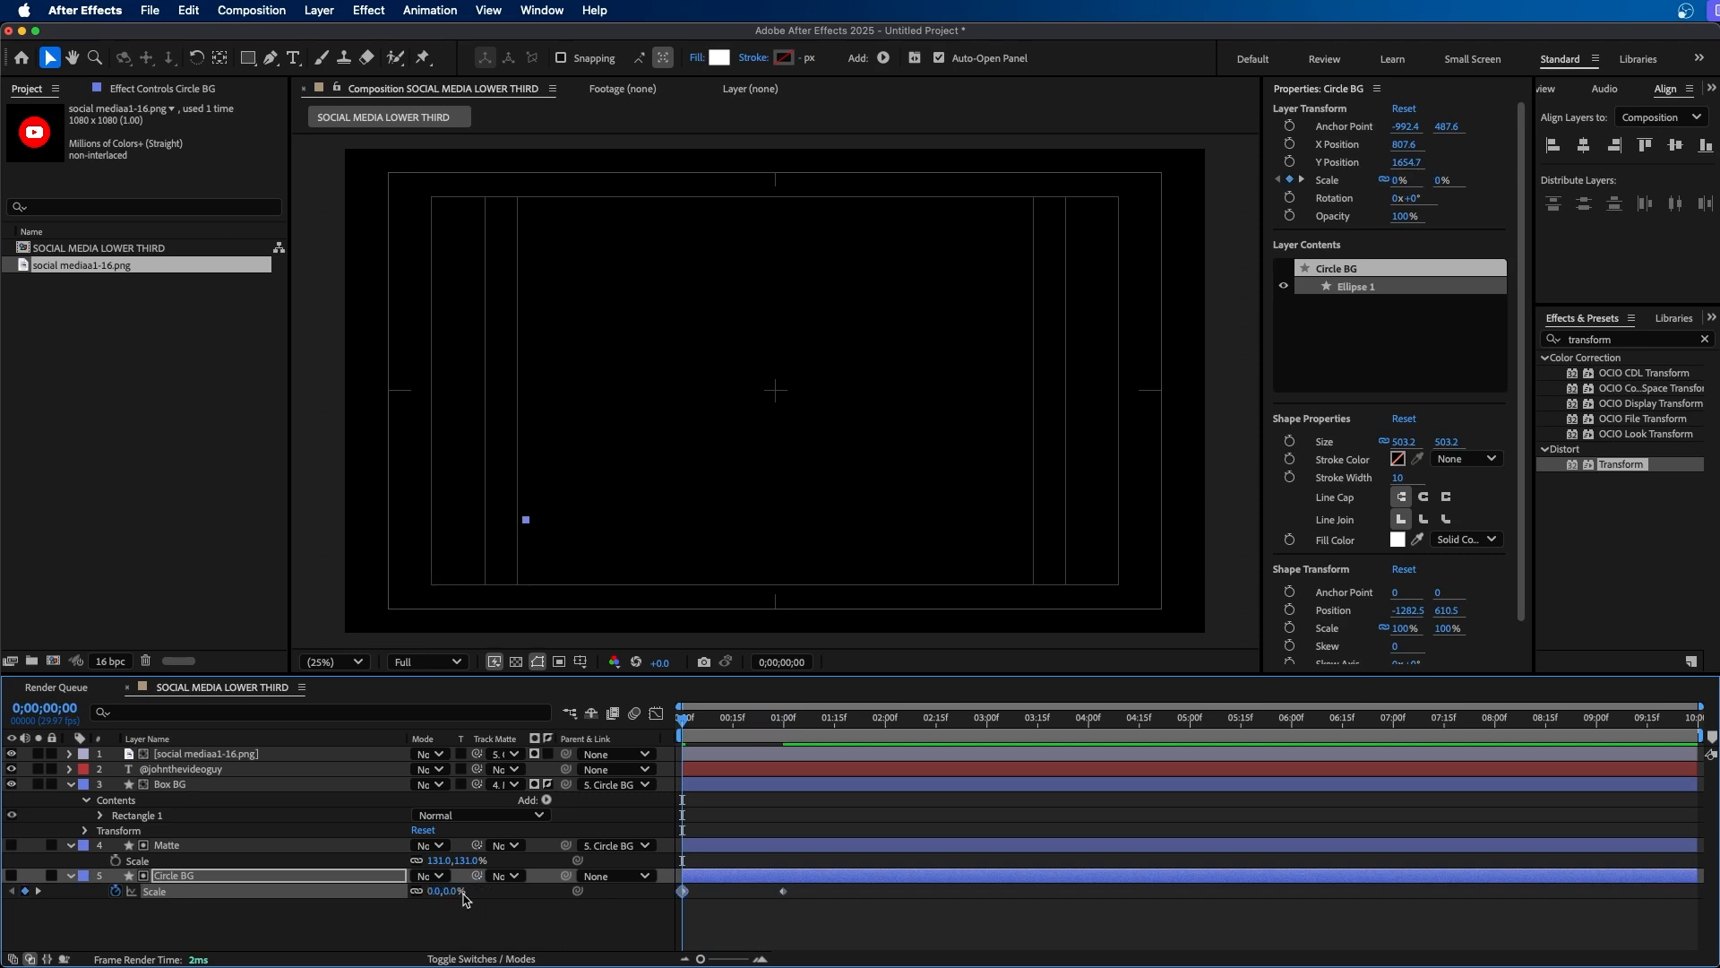
Apply Easy Ease In to the Circle BG Scale keyframe at one second and show its curve in the Graph Editor.
{"action": "left_click", "coordinate": [783, 891]}
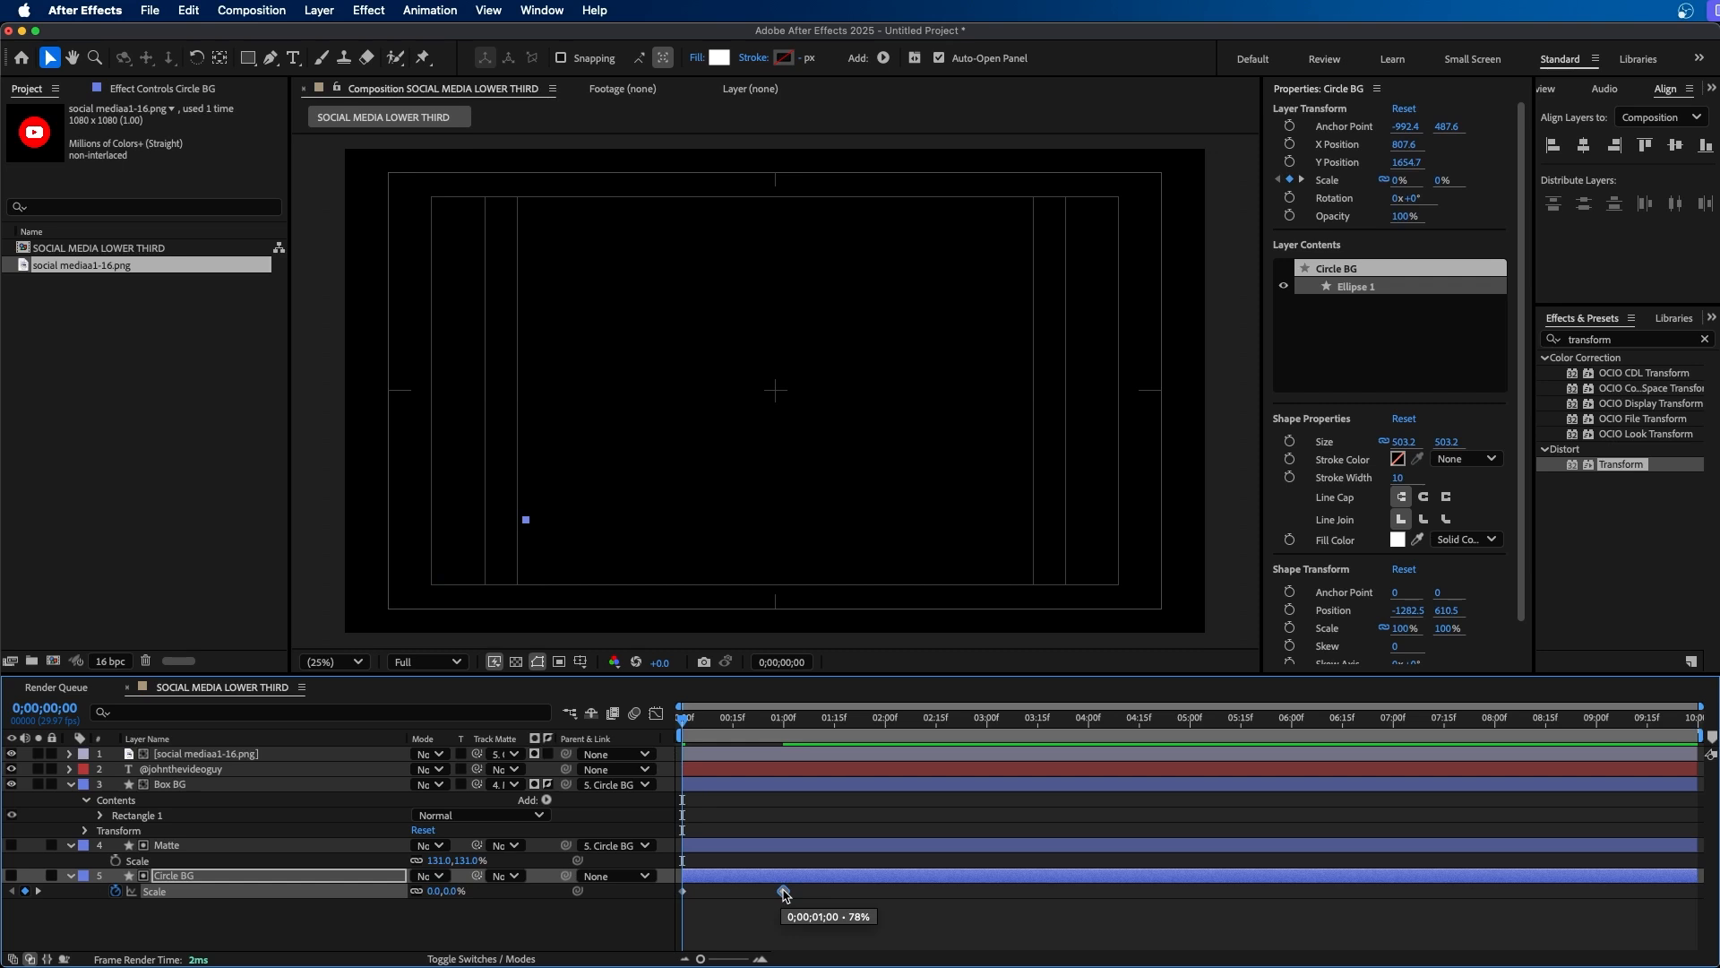
{"action": "right_click", "coordinate": [783, 892]}
{"action": "mouse_move", "coordinate": [981, 948]}
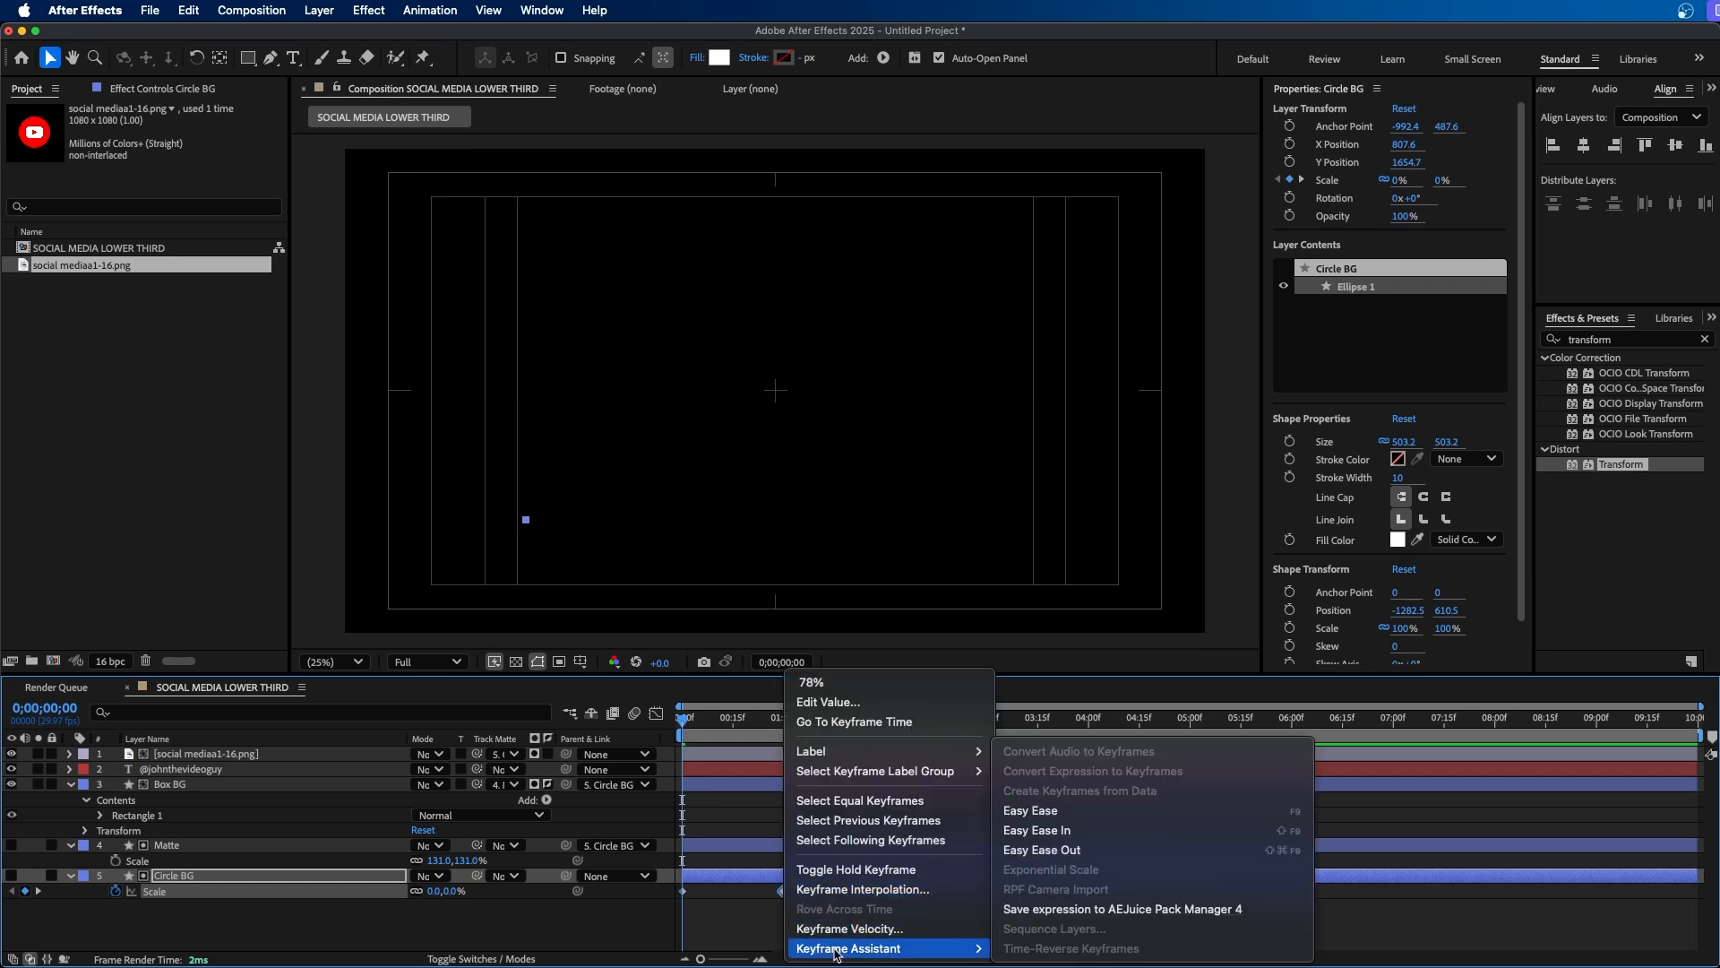
{"action": "left_click", "coordinate": [1045, 832]}
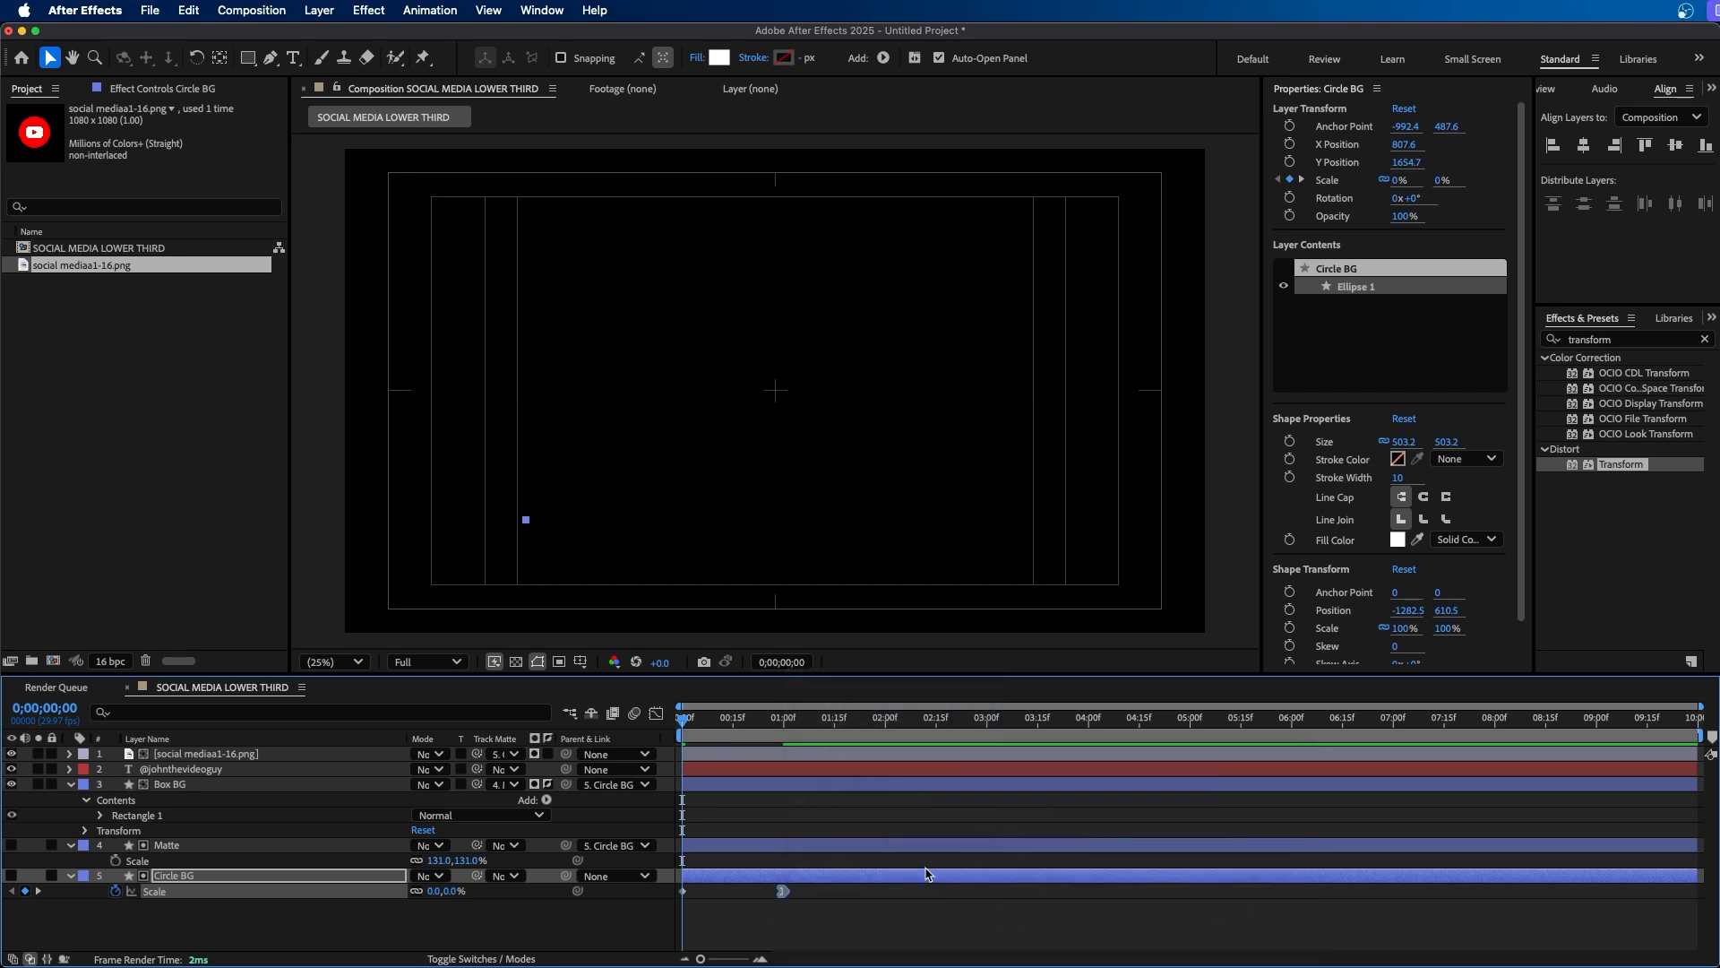
{"action": "left_click", "coordinate": [656, 714]}
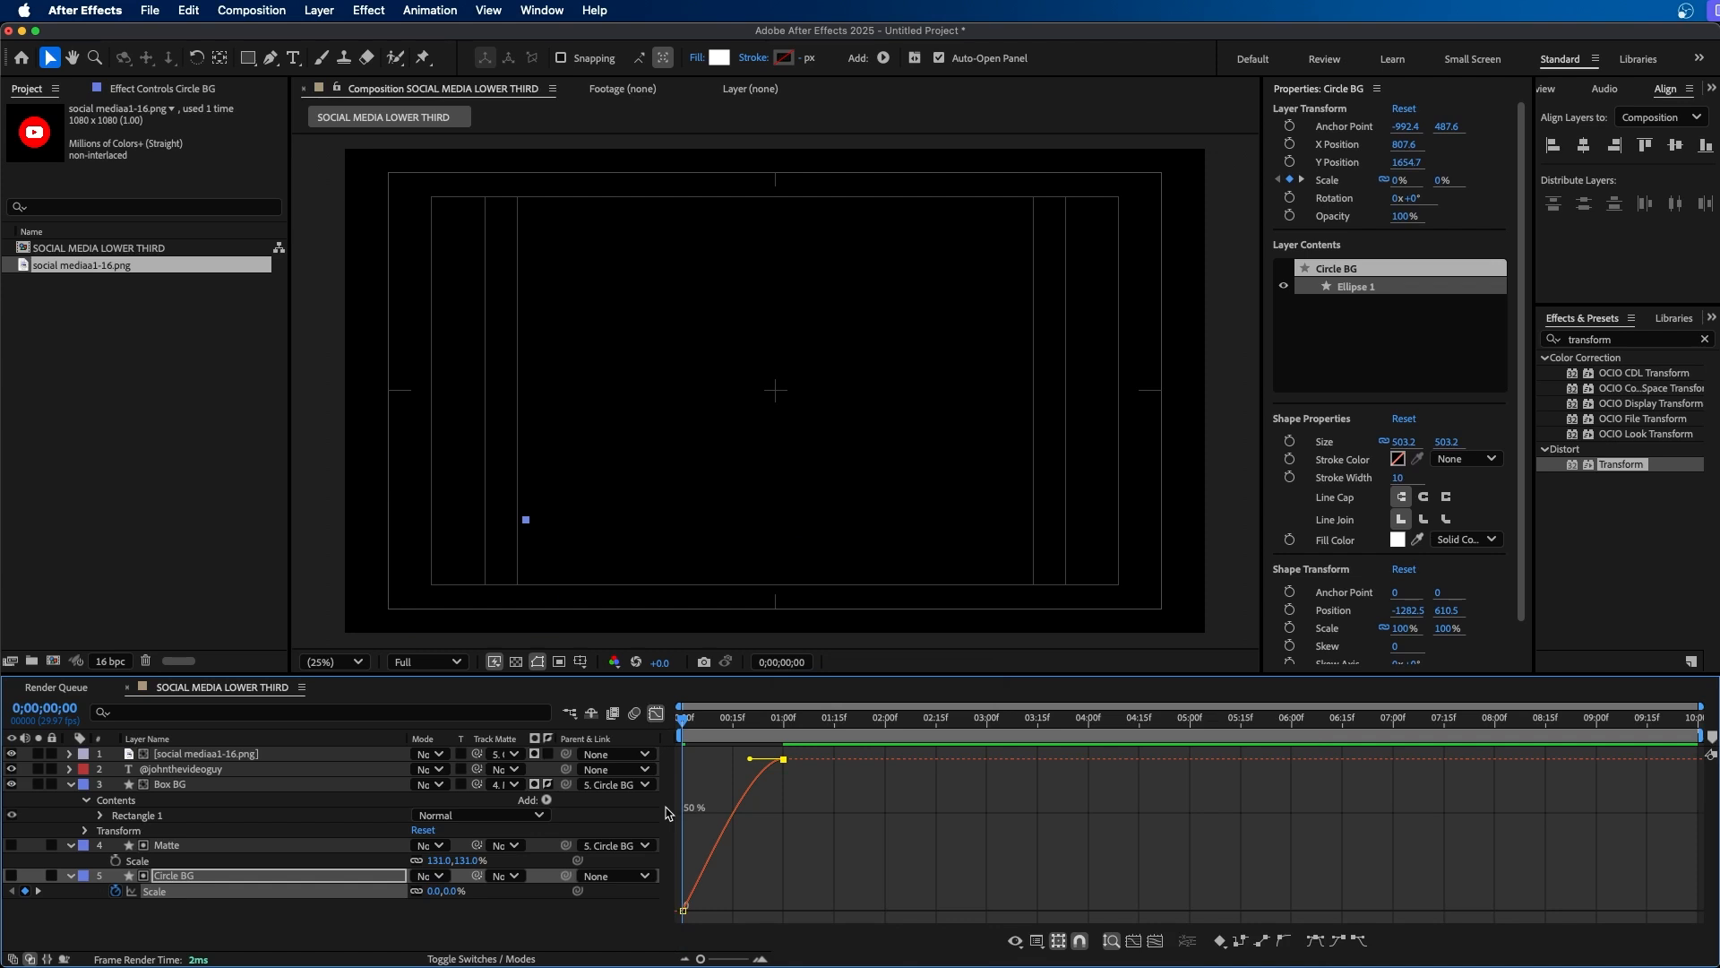
Lengthen the ease-in handle of the Circle BG Scale keyframe at one second almost back to the curve's start and preview the motion.
{"action": "left_click_drag", "start_coordinate": [751, 761], "coordinate": [703, 769]}
{"action": "key", "text": "space"}
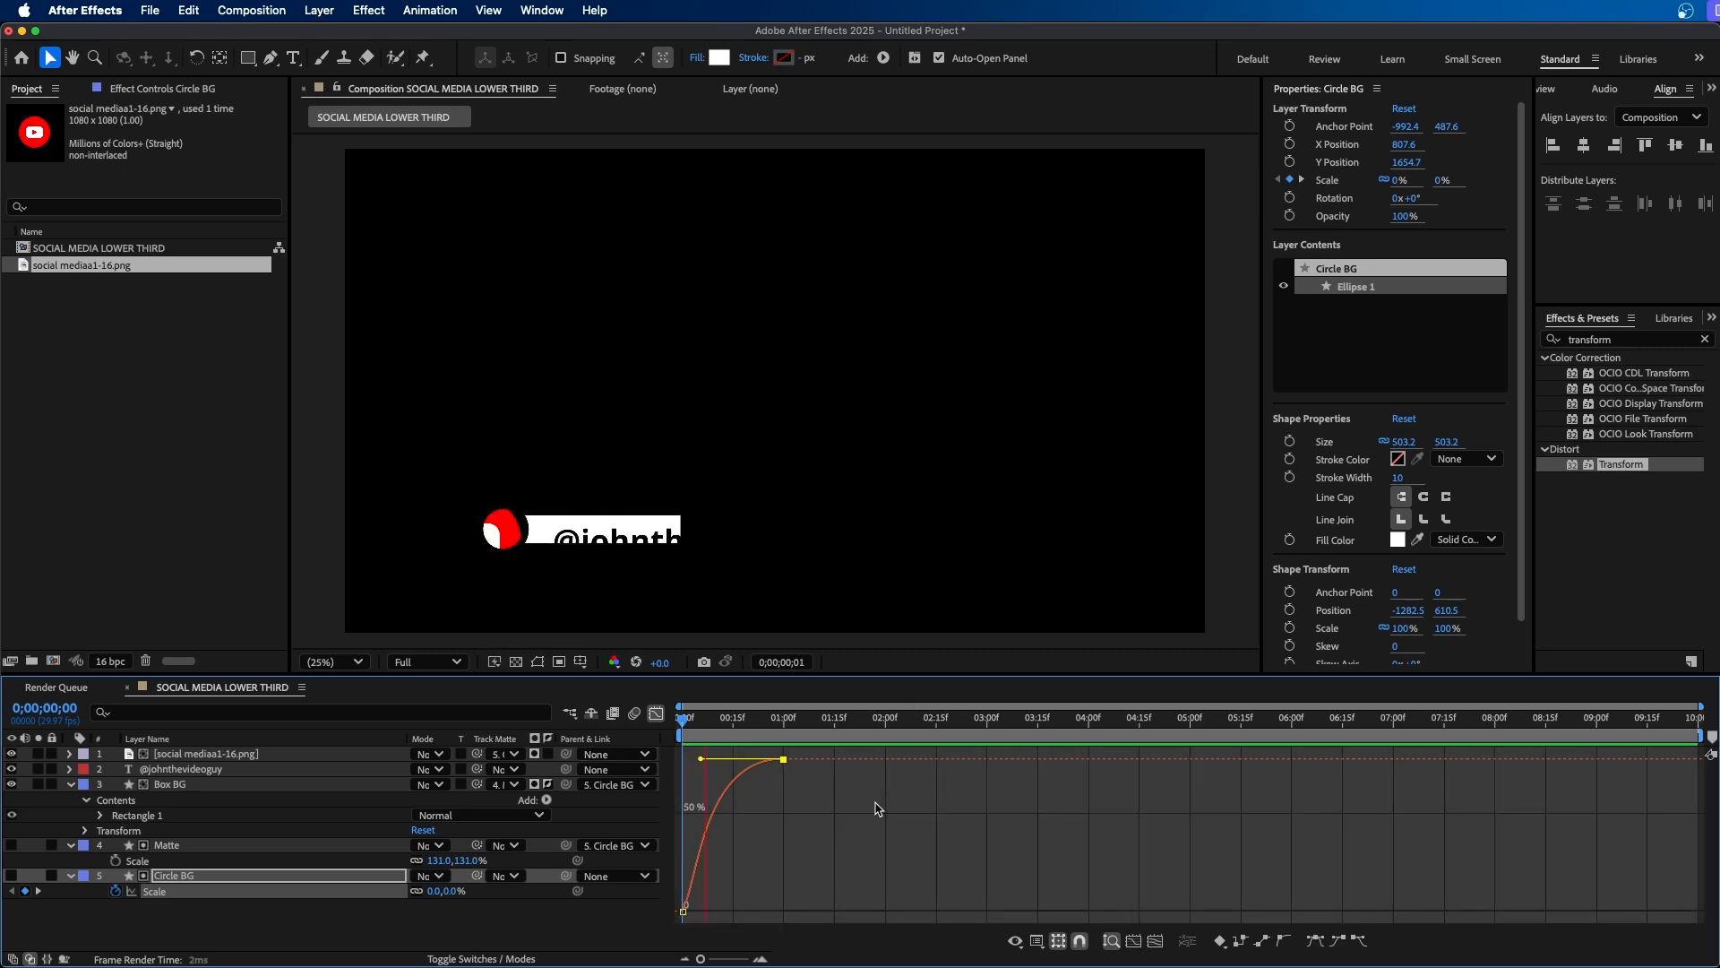
{"action": "key", "text": "space"}
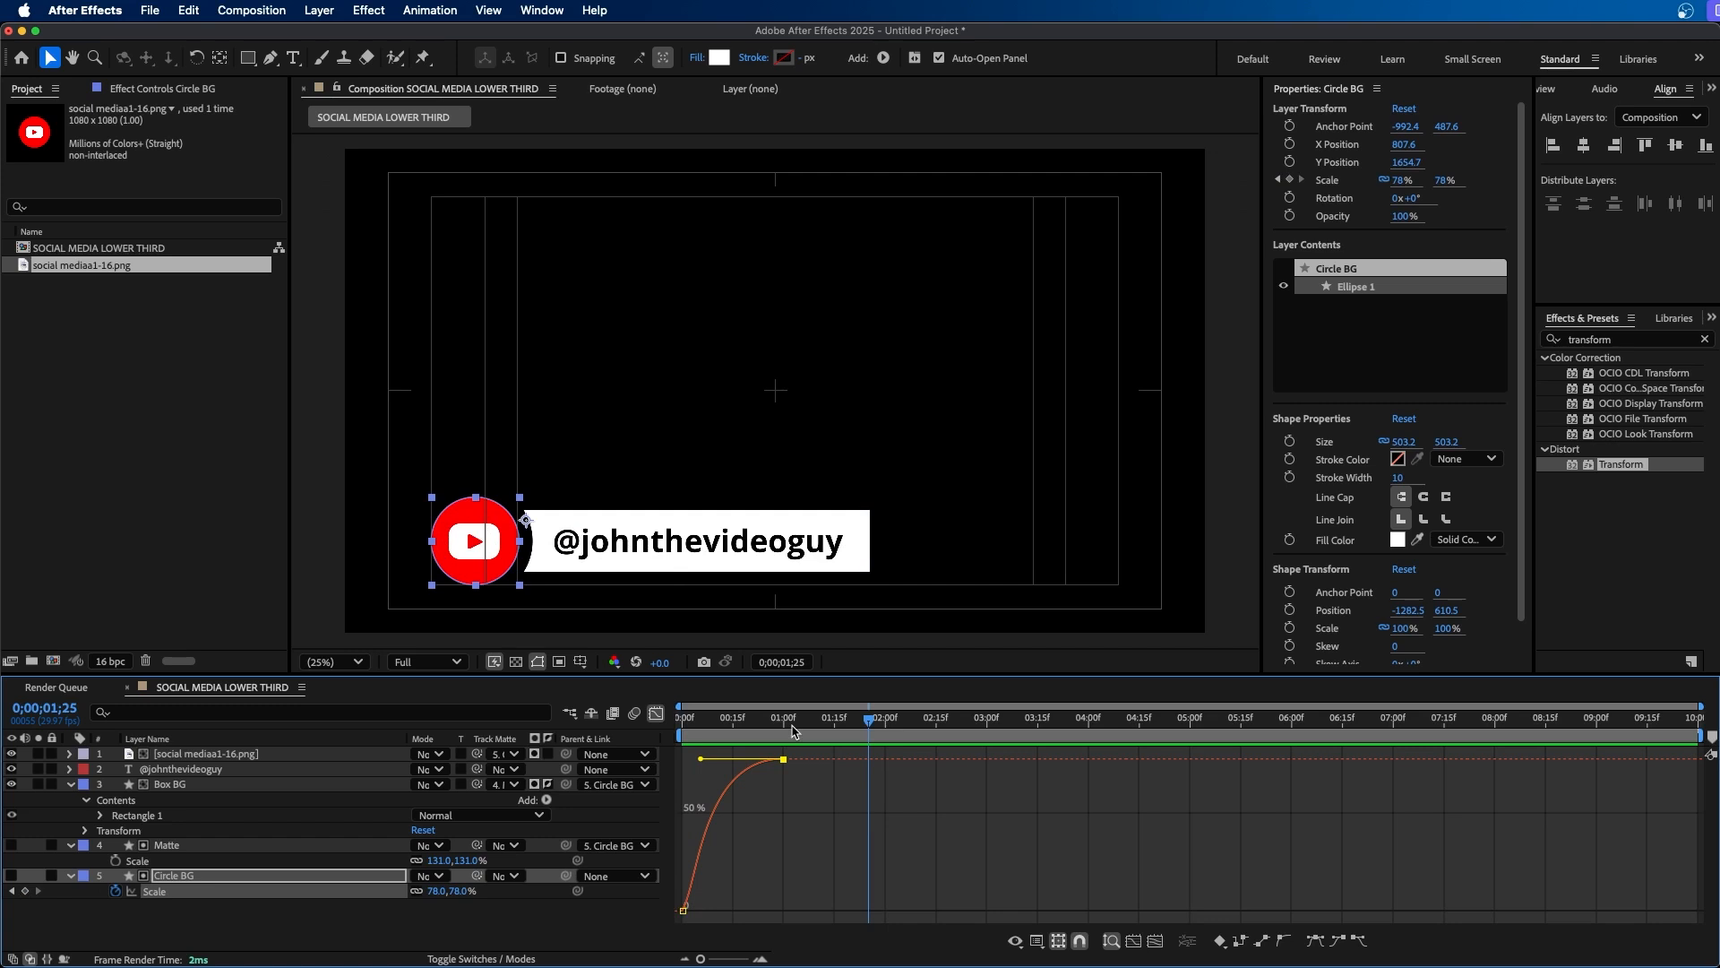
{"action": "left_click", "coordinate": [726, 555]}
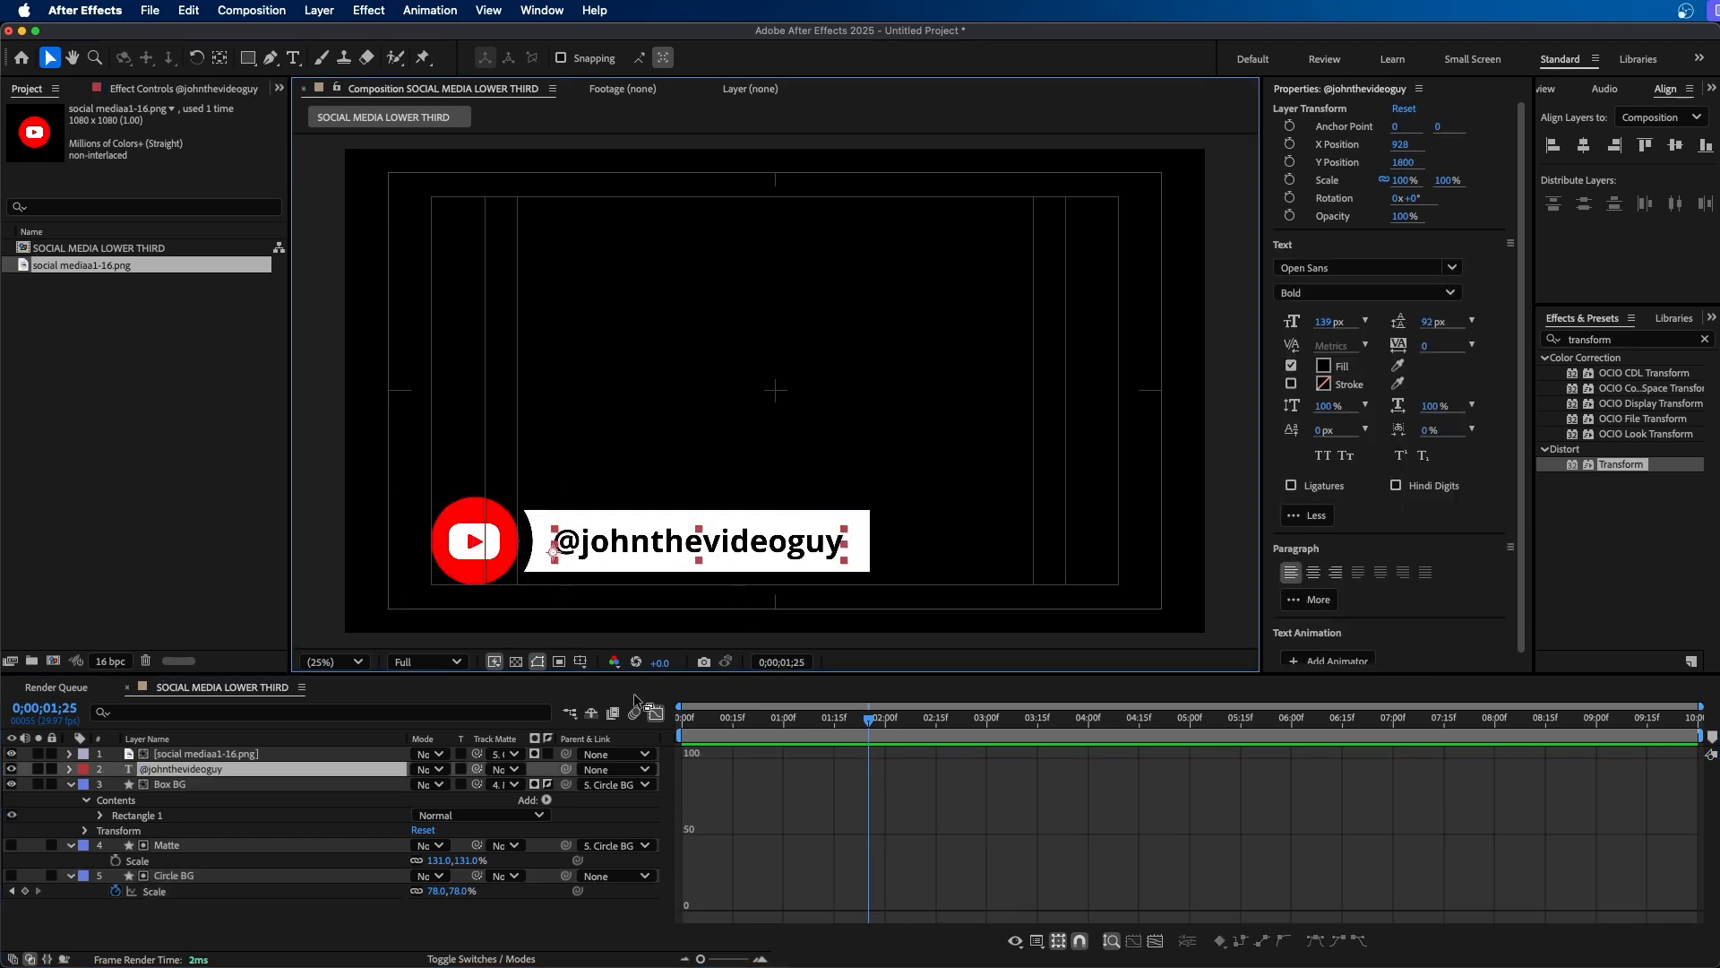
{"action": "left_click", "coordinate": [656, 714]}
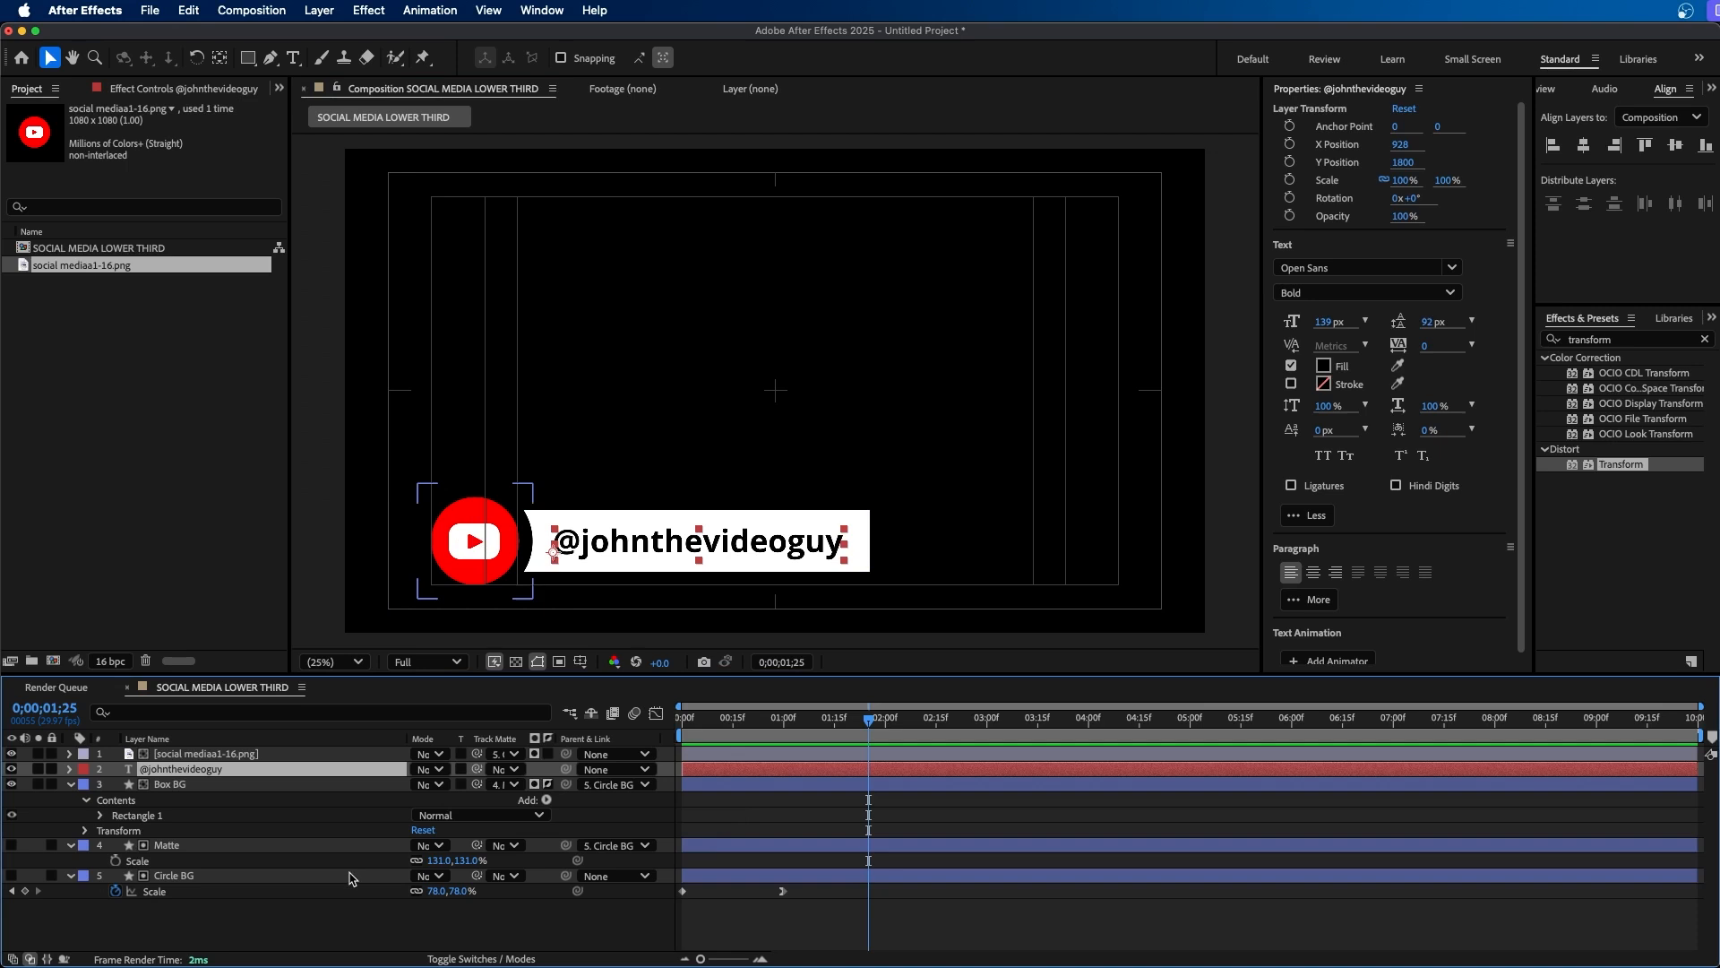
Parent the social media logo layer to Circle BG and the handle text layer to Box BG.
{"action": "left_click", "coordinate": [231, 755]}
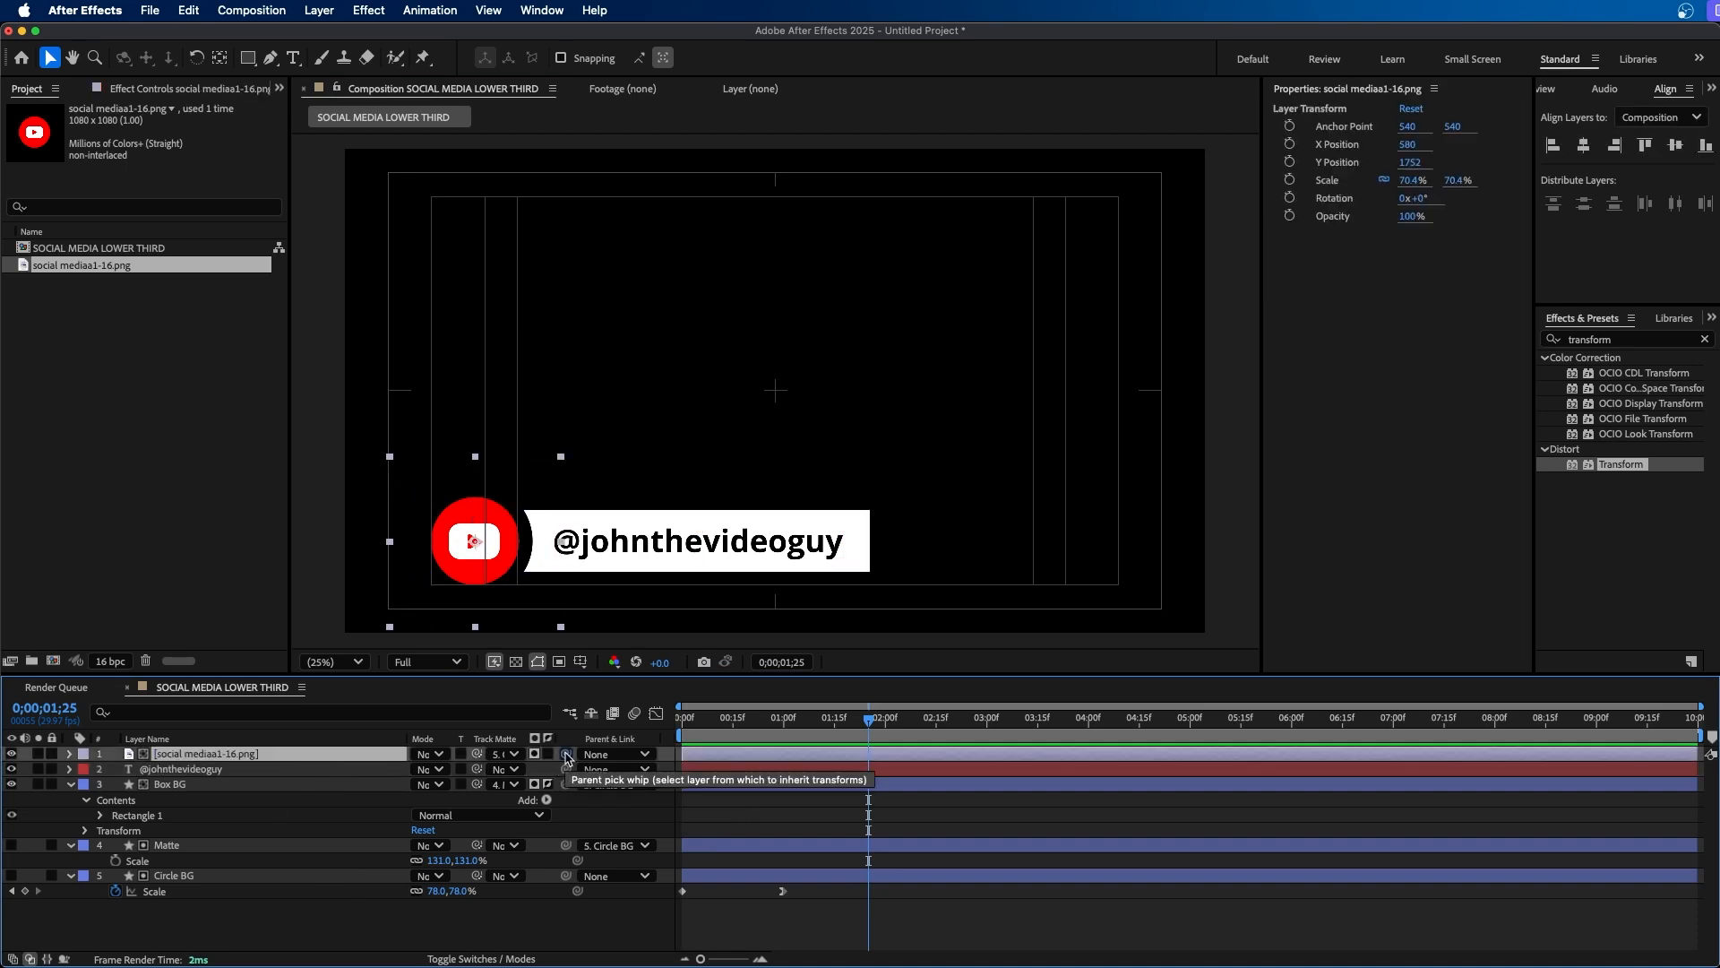
{"action": "left_click_drag", "start_coordinate": [566, 755], "coordinate": [172, 876]}
{"action": "left_click", "coordinate": [233, 768]}
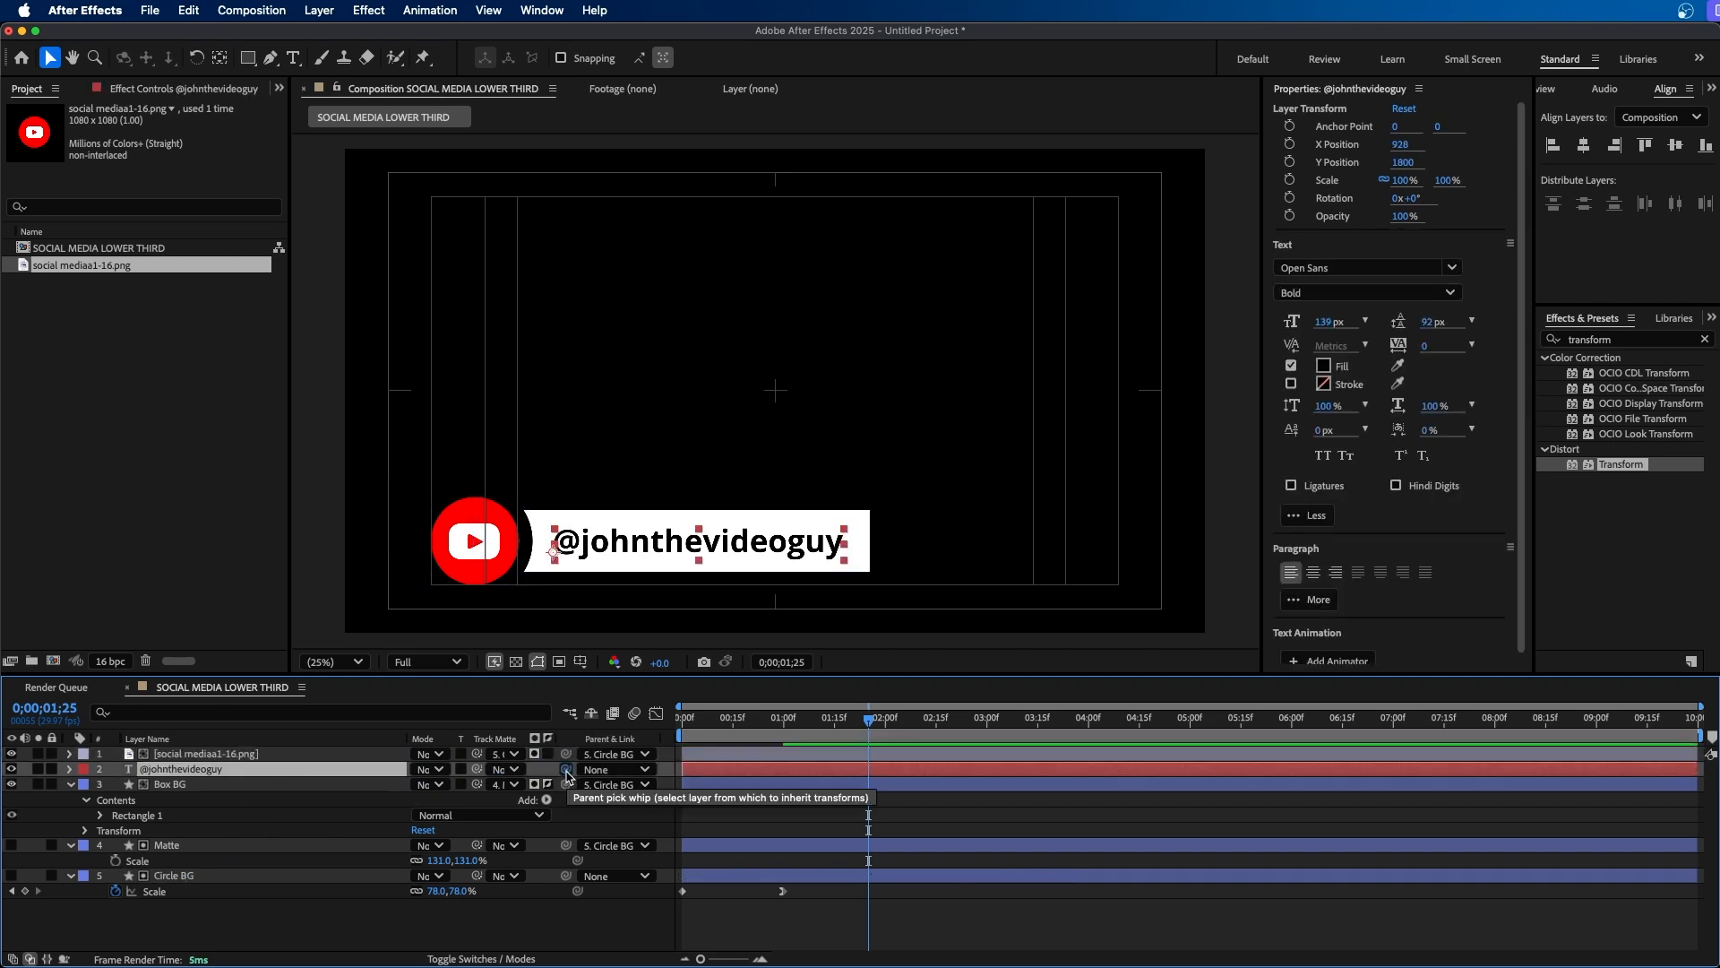
{"action": "left_click_drag", "start_coordinate": [566, 775], "coordinate": [211, 790]}
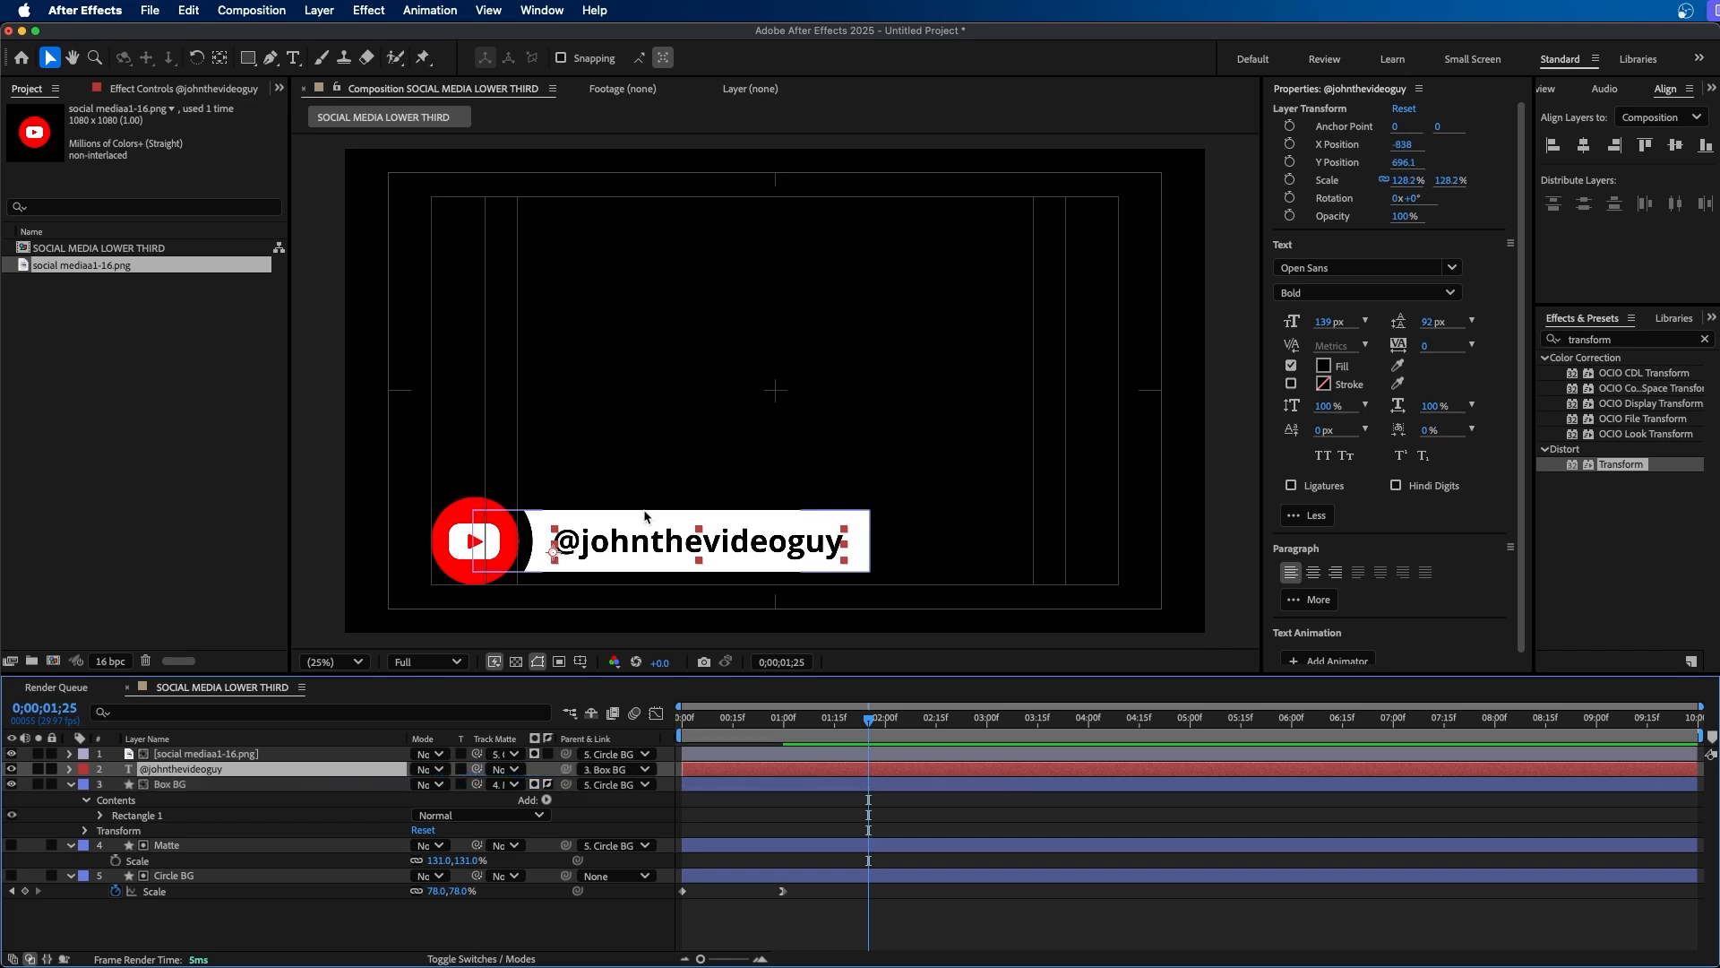
Preview the lower third's scale-in from the first frame of the composition with the parented layers.
{"action": "left_click", "coordinate": [184, 785]}
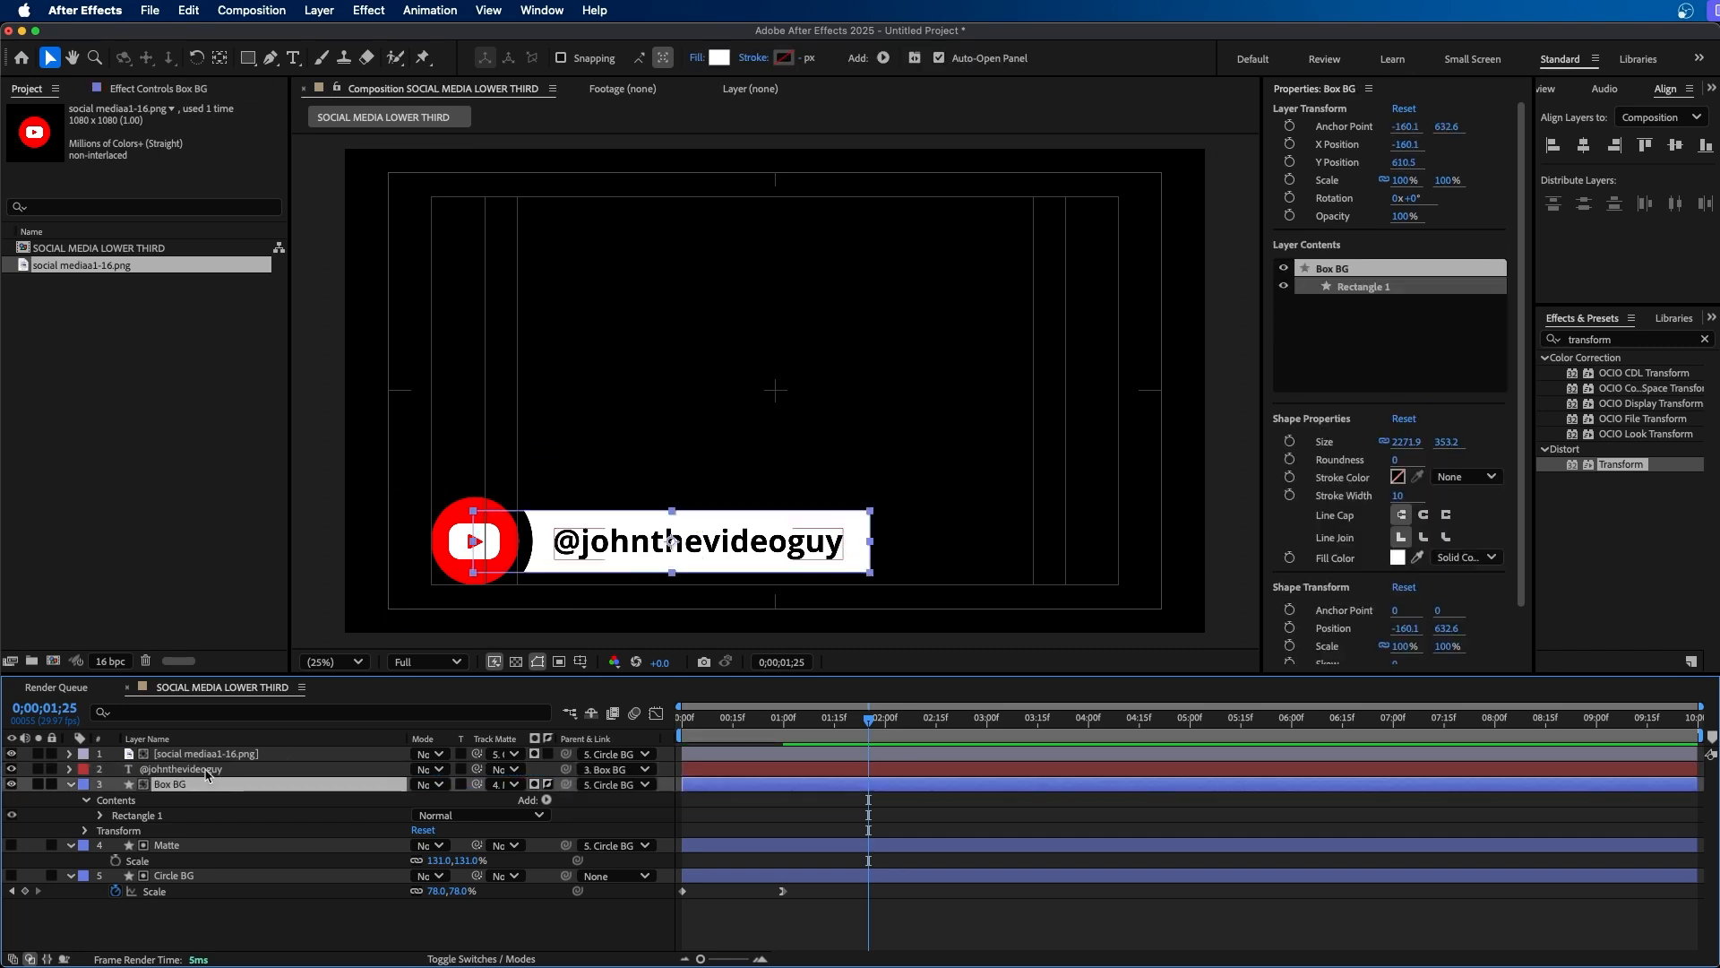
{"action": "left_click", "coordinate": [179, 755]}
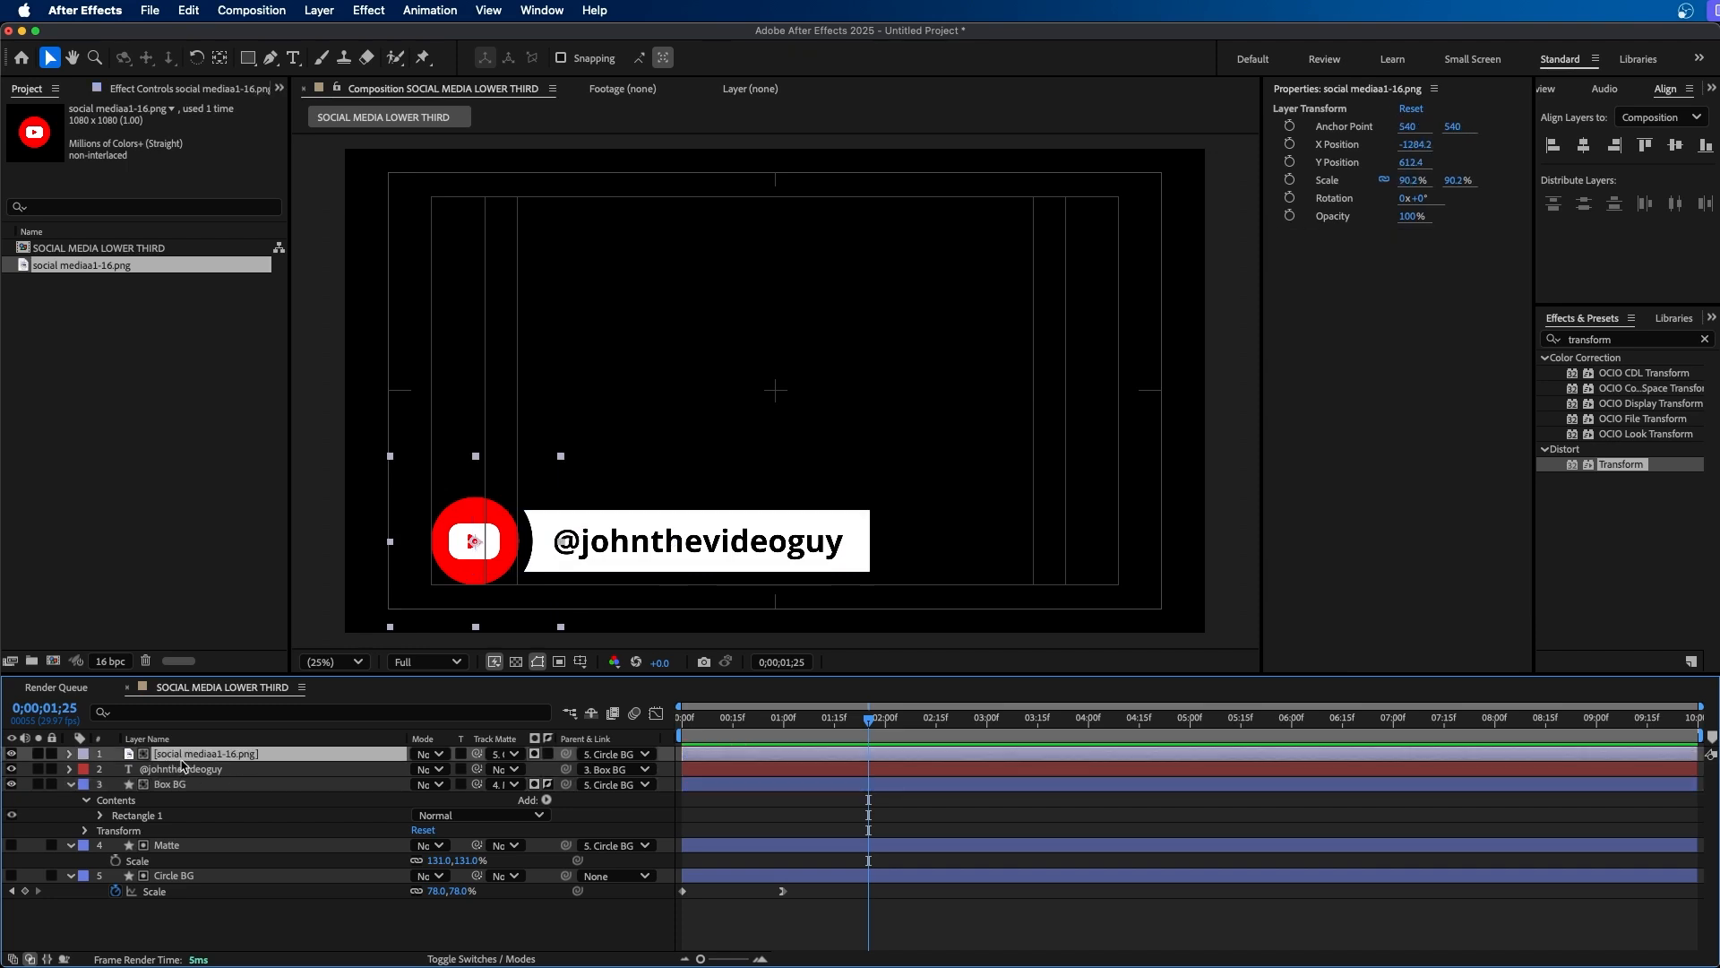
{"action": "key", "text": "Home"}
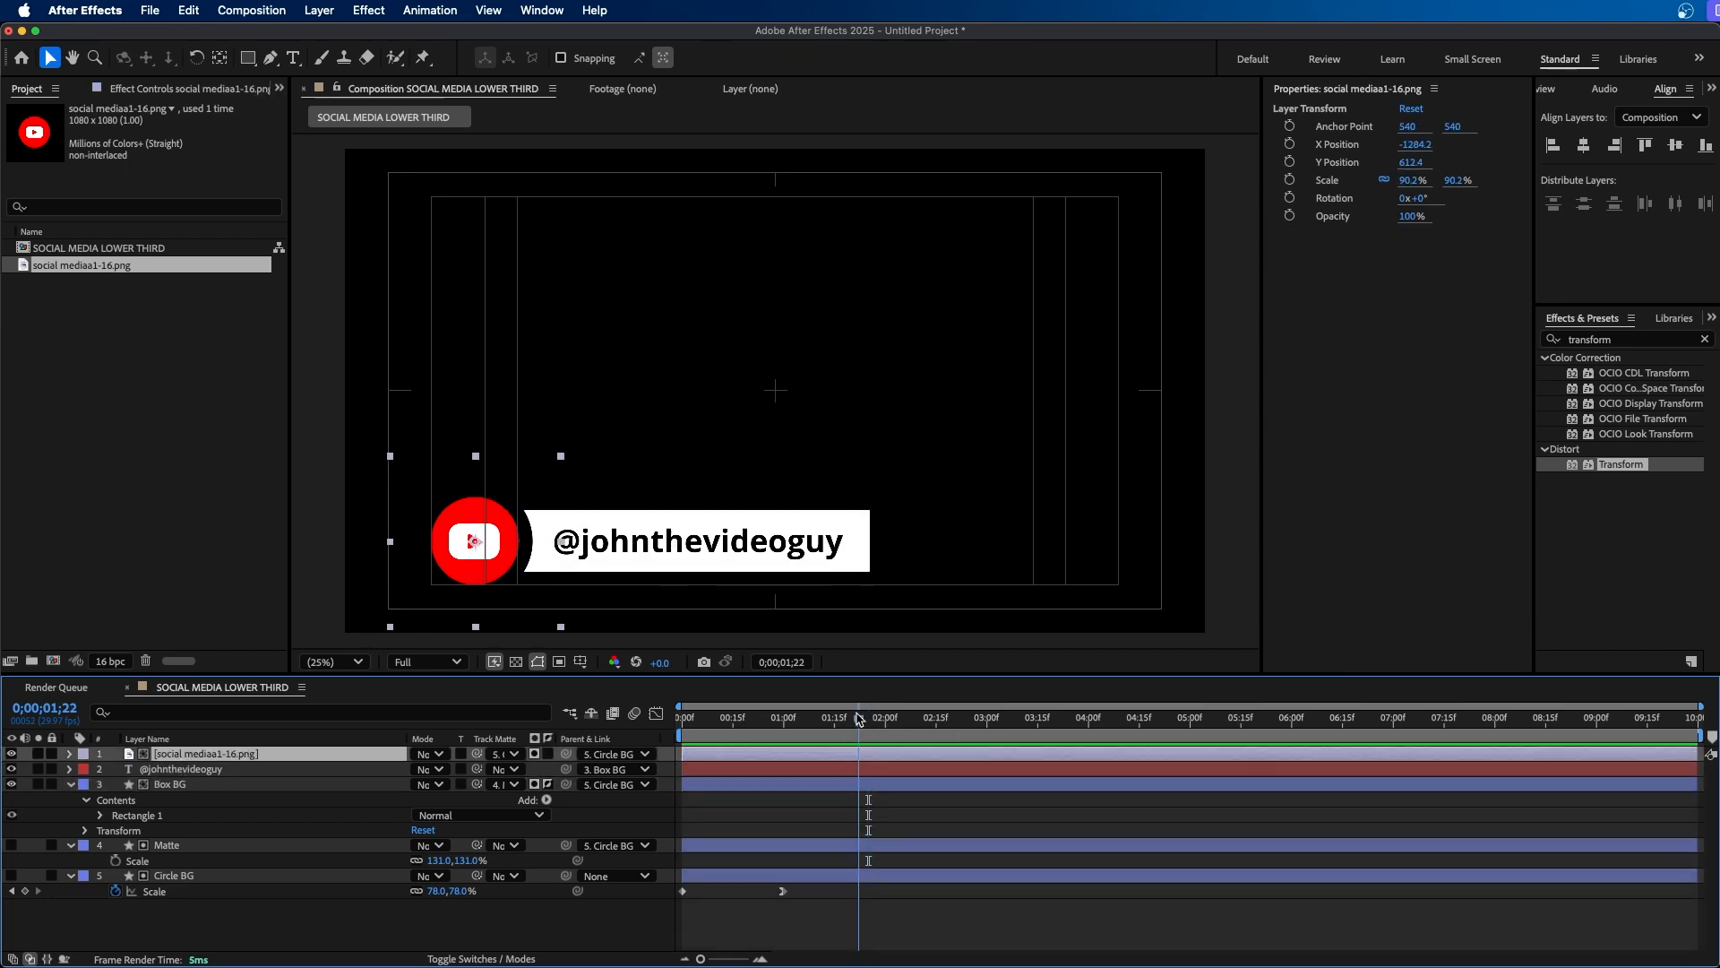
{"action": "key", "text": "space"}
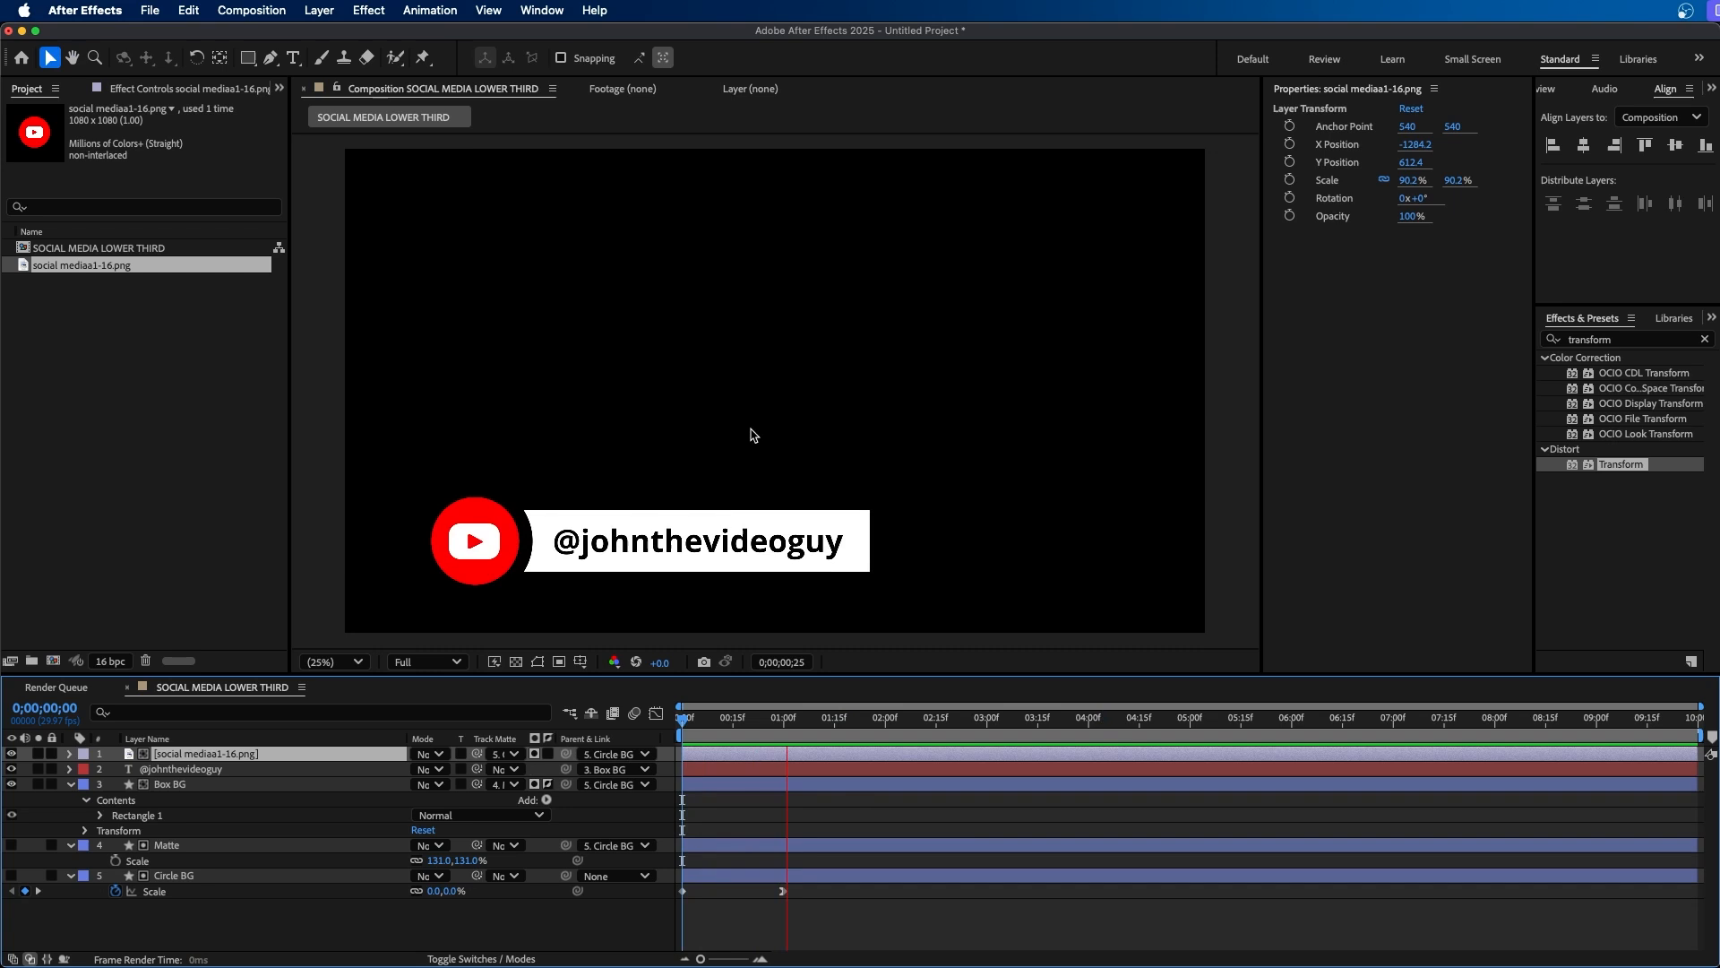
{"action": "key", "text": "space"}
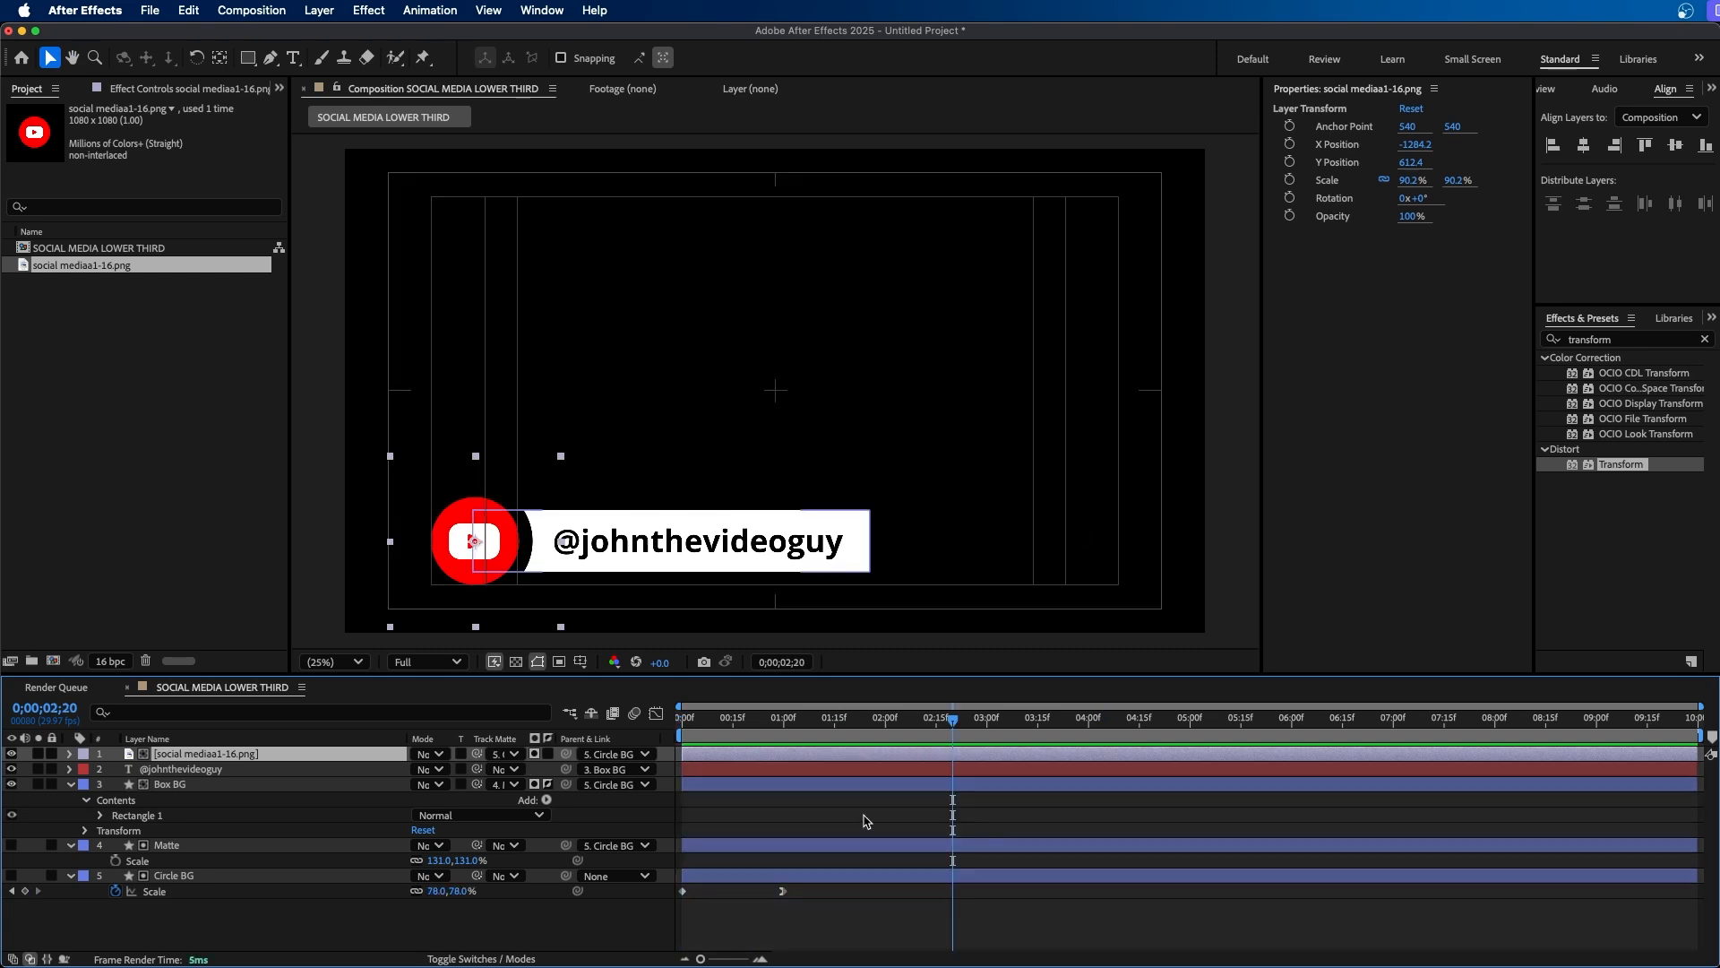
{"action": "left_click", "coordinate": [866, 821]}
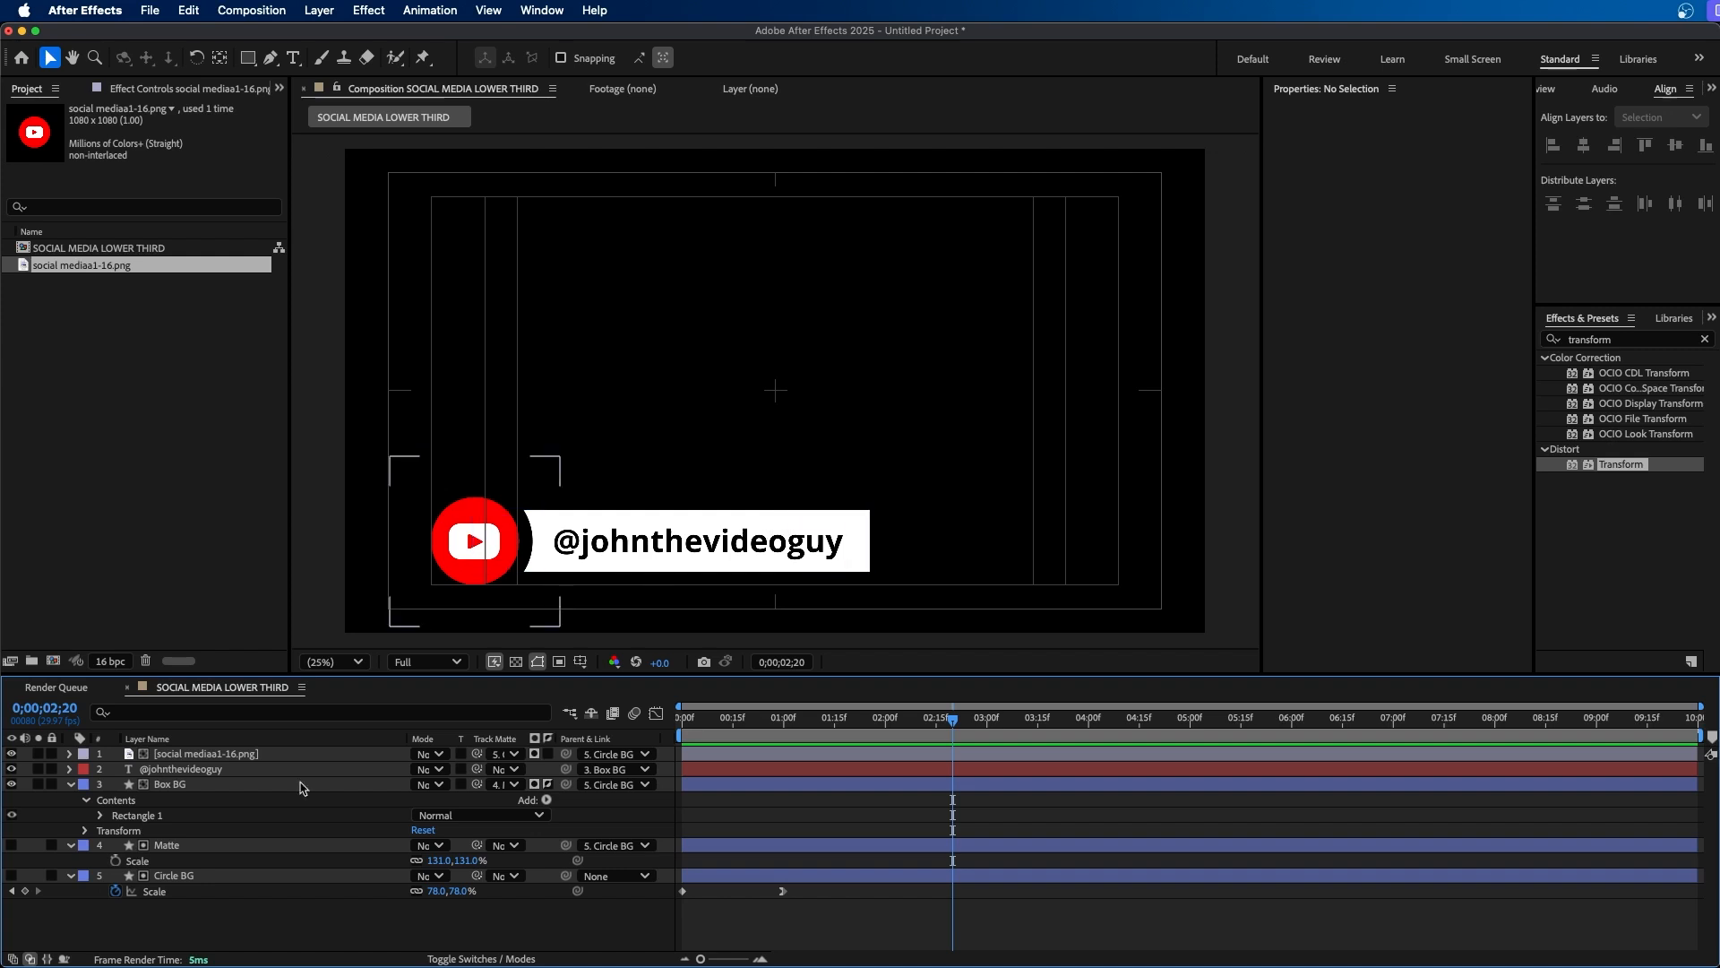
Reveal the Box BG layer's Position properties and check that Separate Dimensions is enabled for them.
{"action": "left_click", "coordinate": [206, 788]}
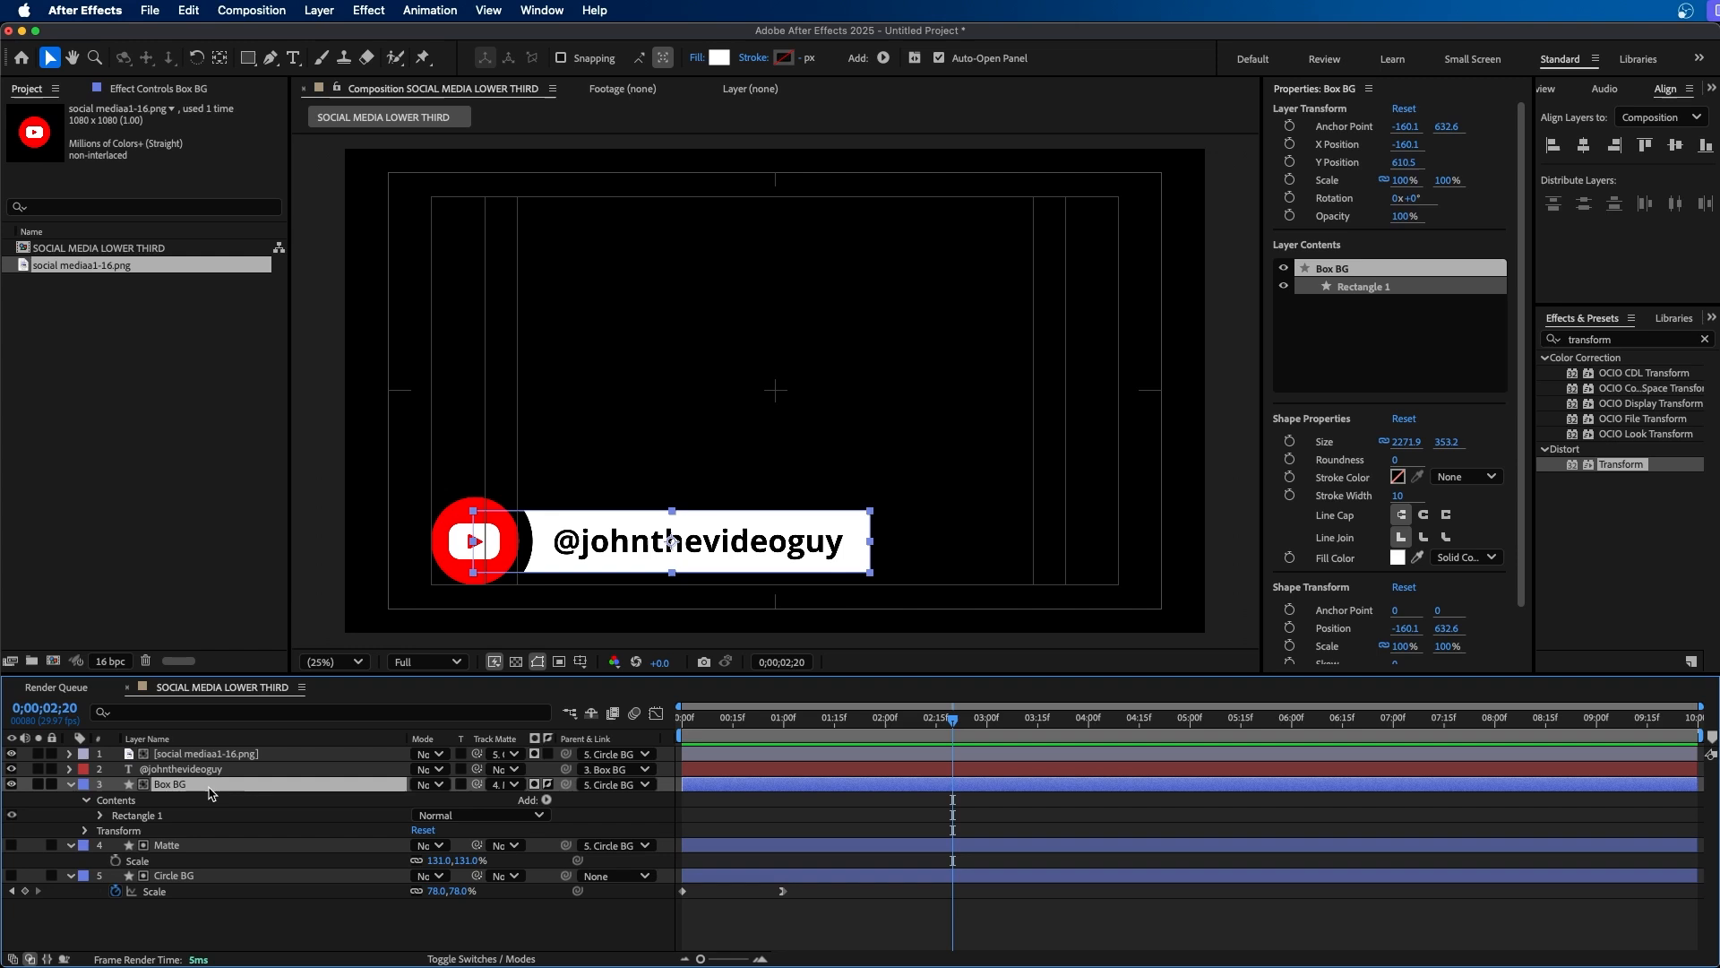
{"action": "key", "text": "p"}
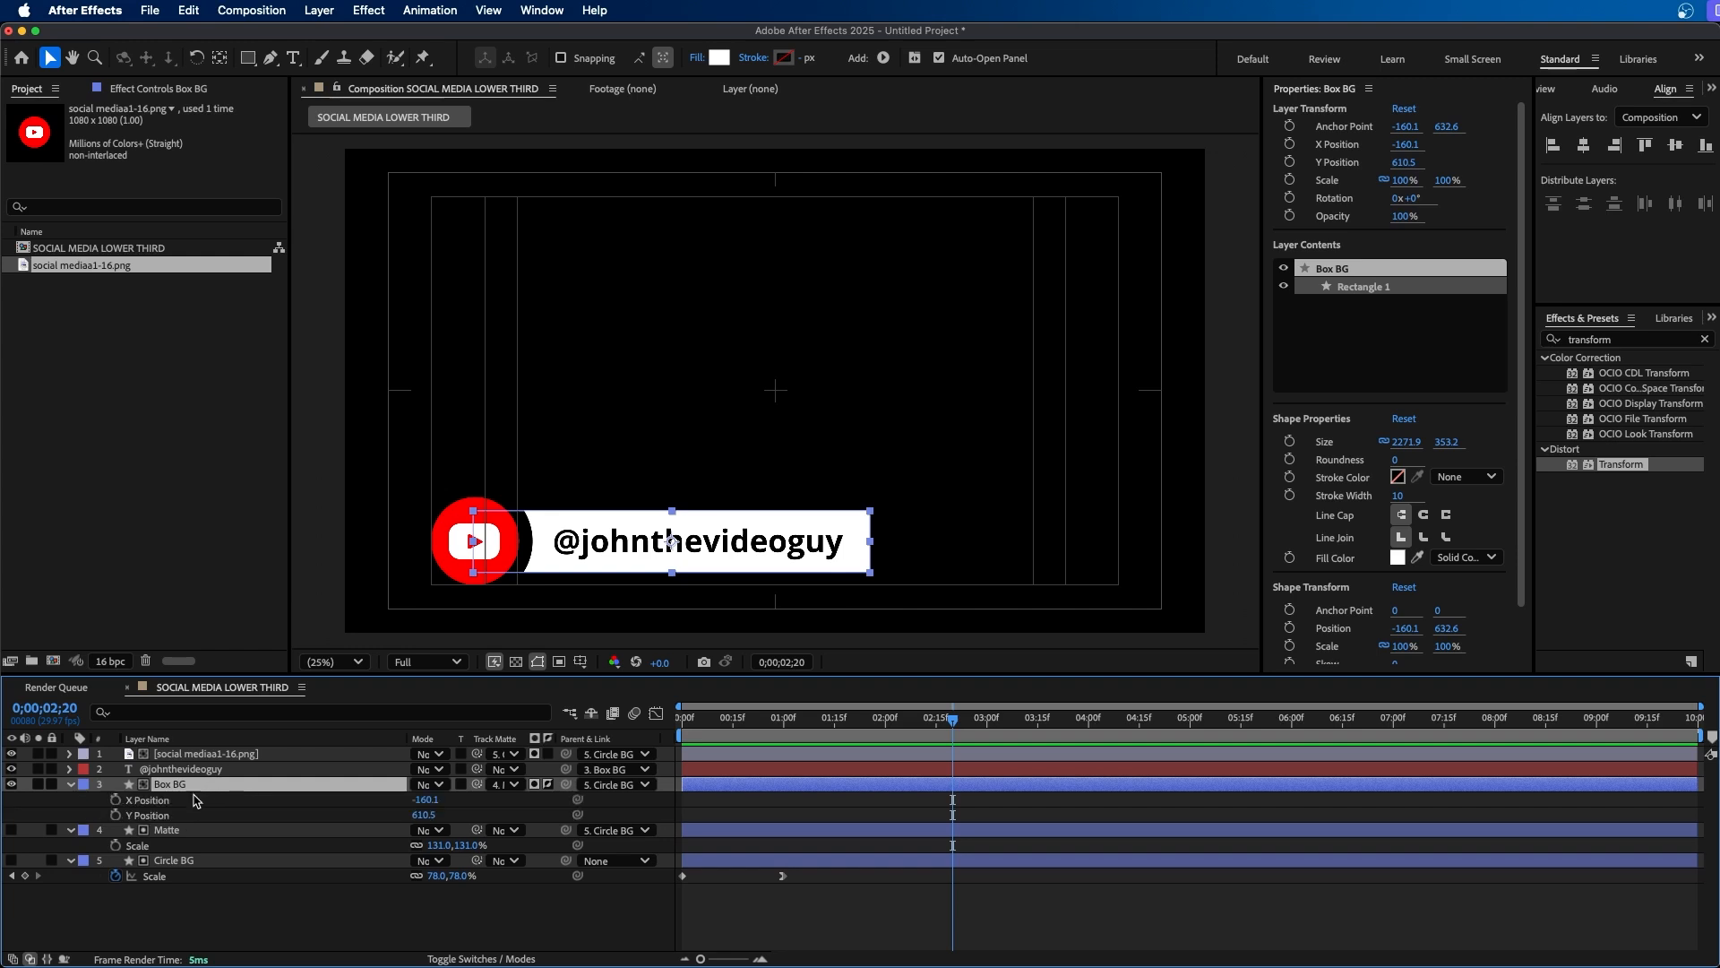
{"action": "left_click", "coordinate": [152, 814]}
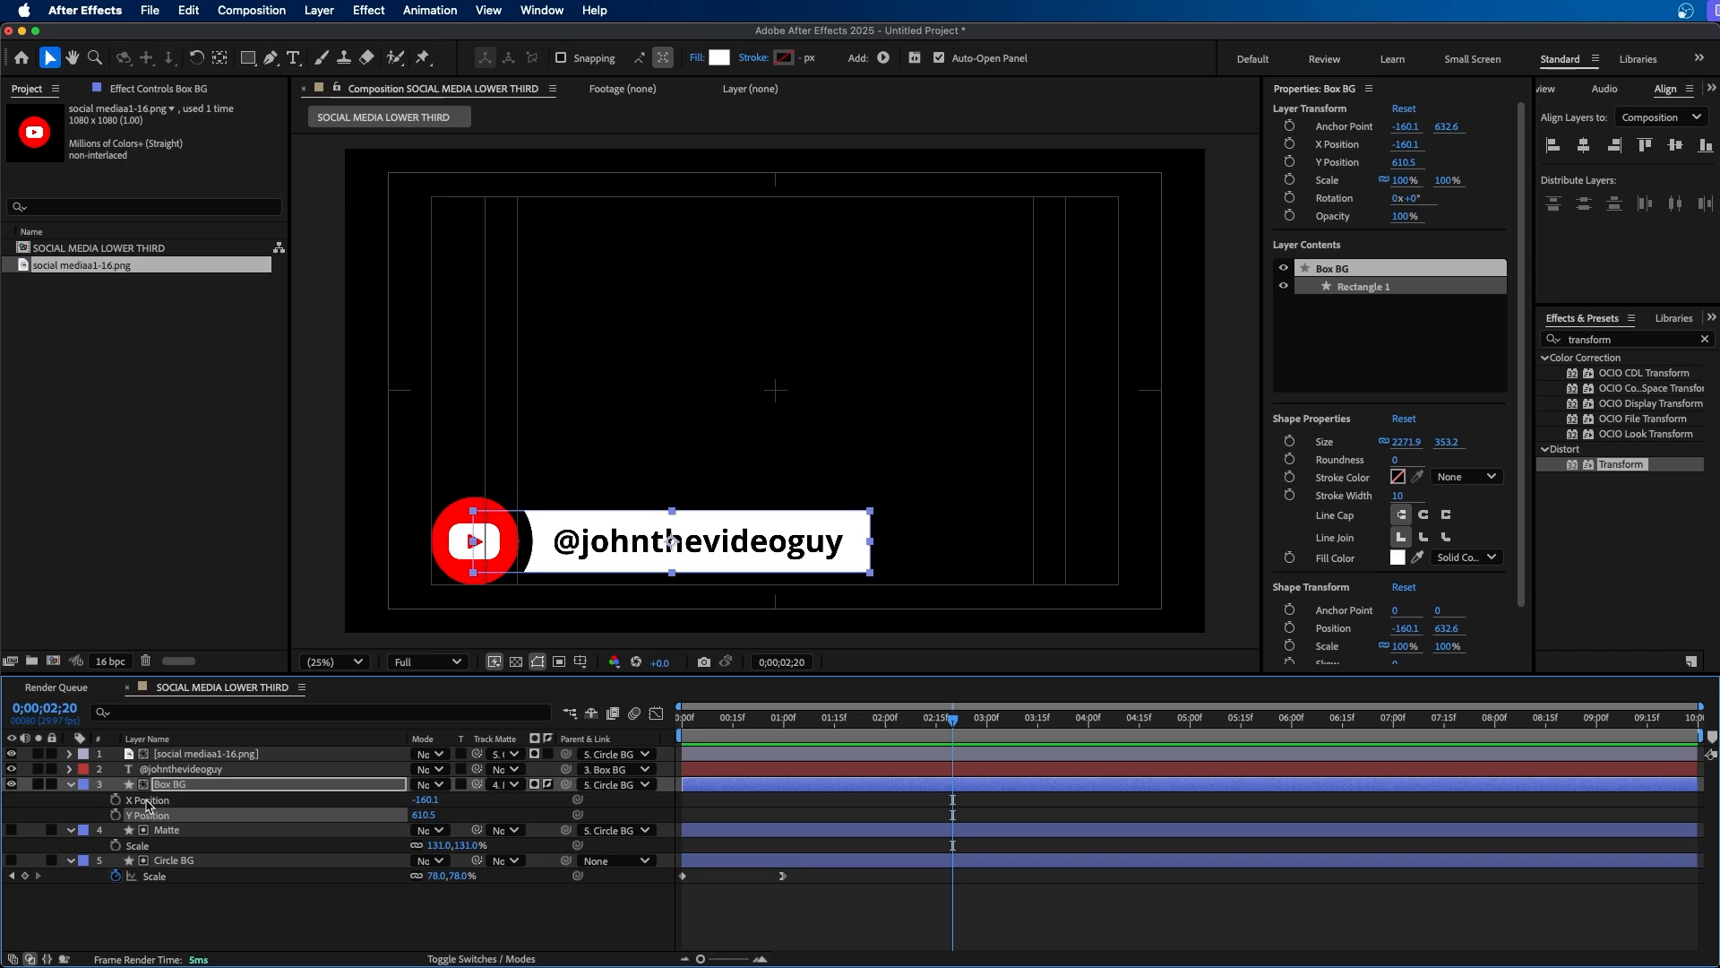
{"action": "right_click", "coordinate": [147, 804]}
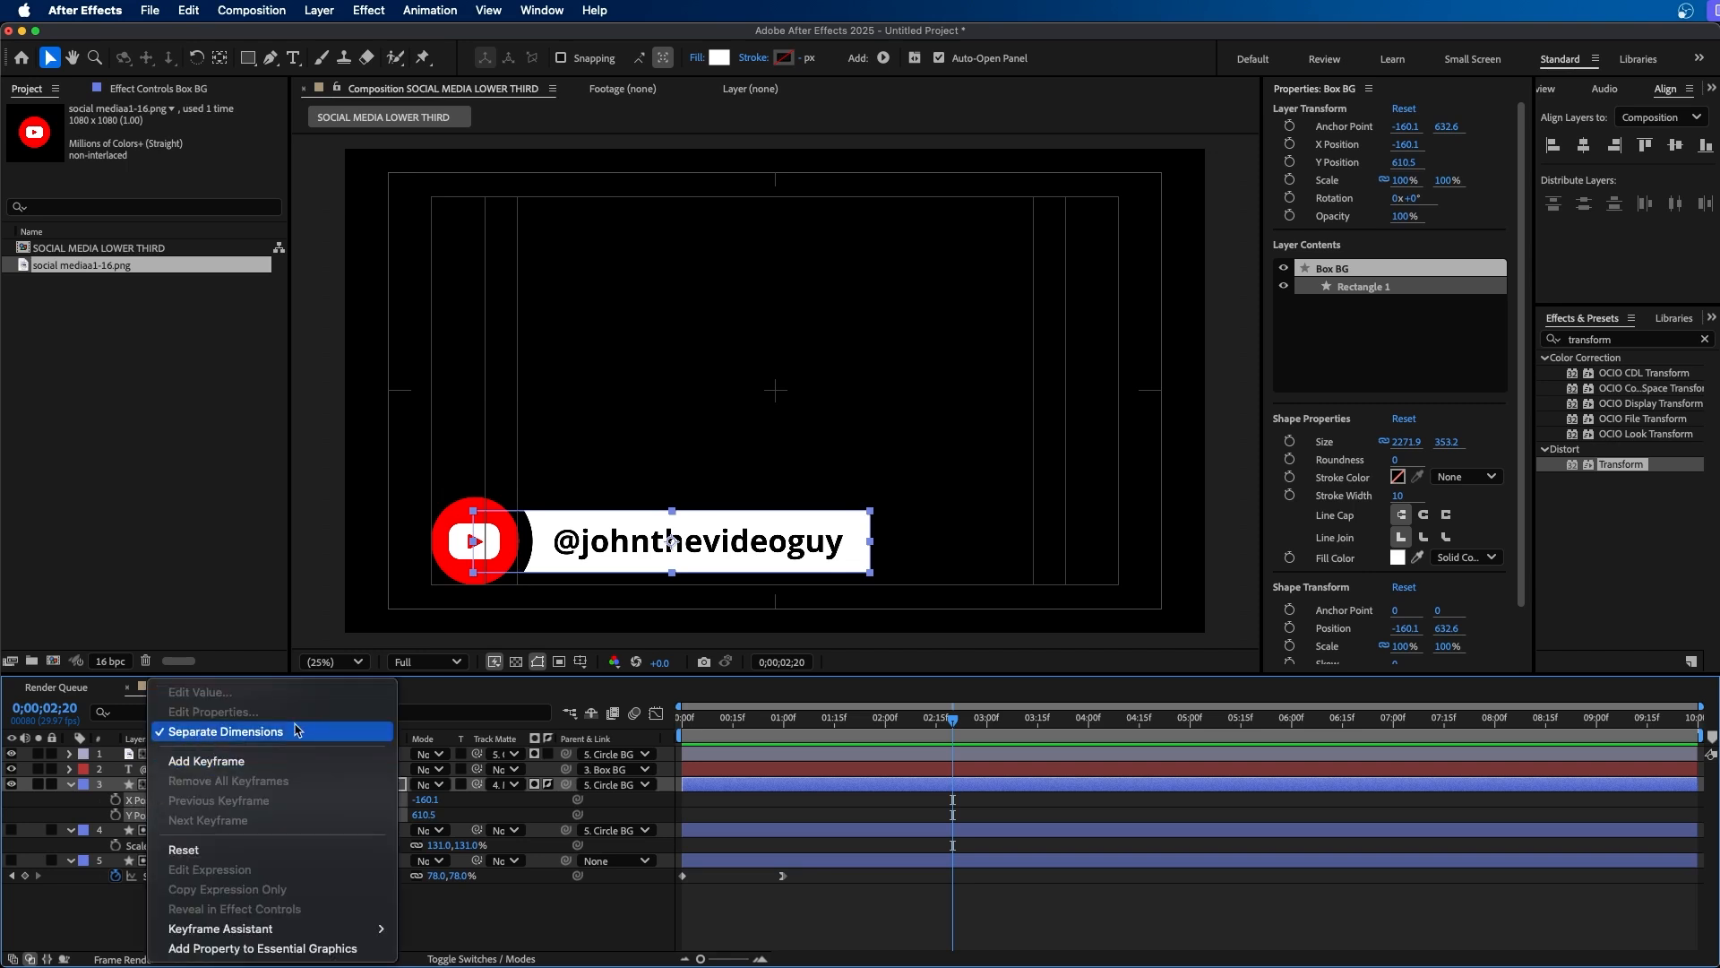
{"action": "left_click", "coordinate": [95, 933]}
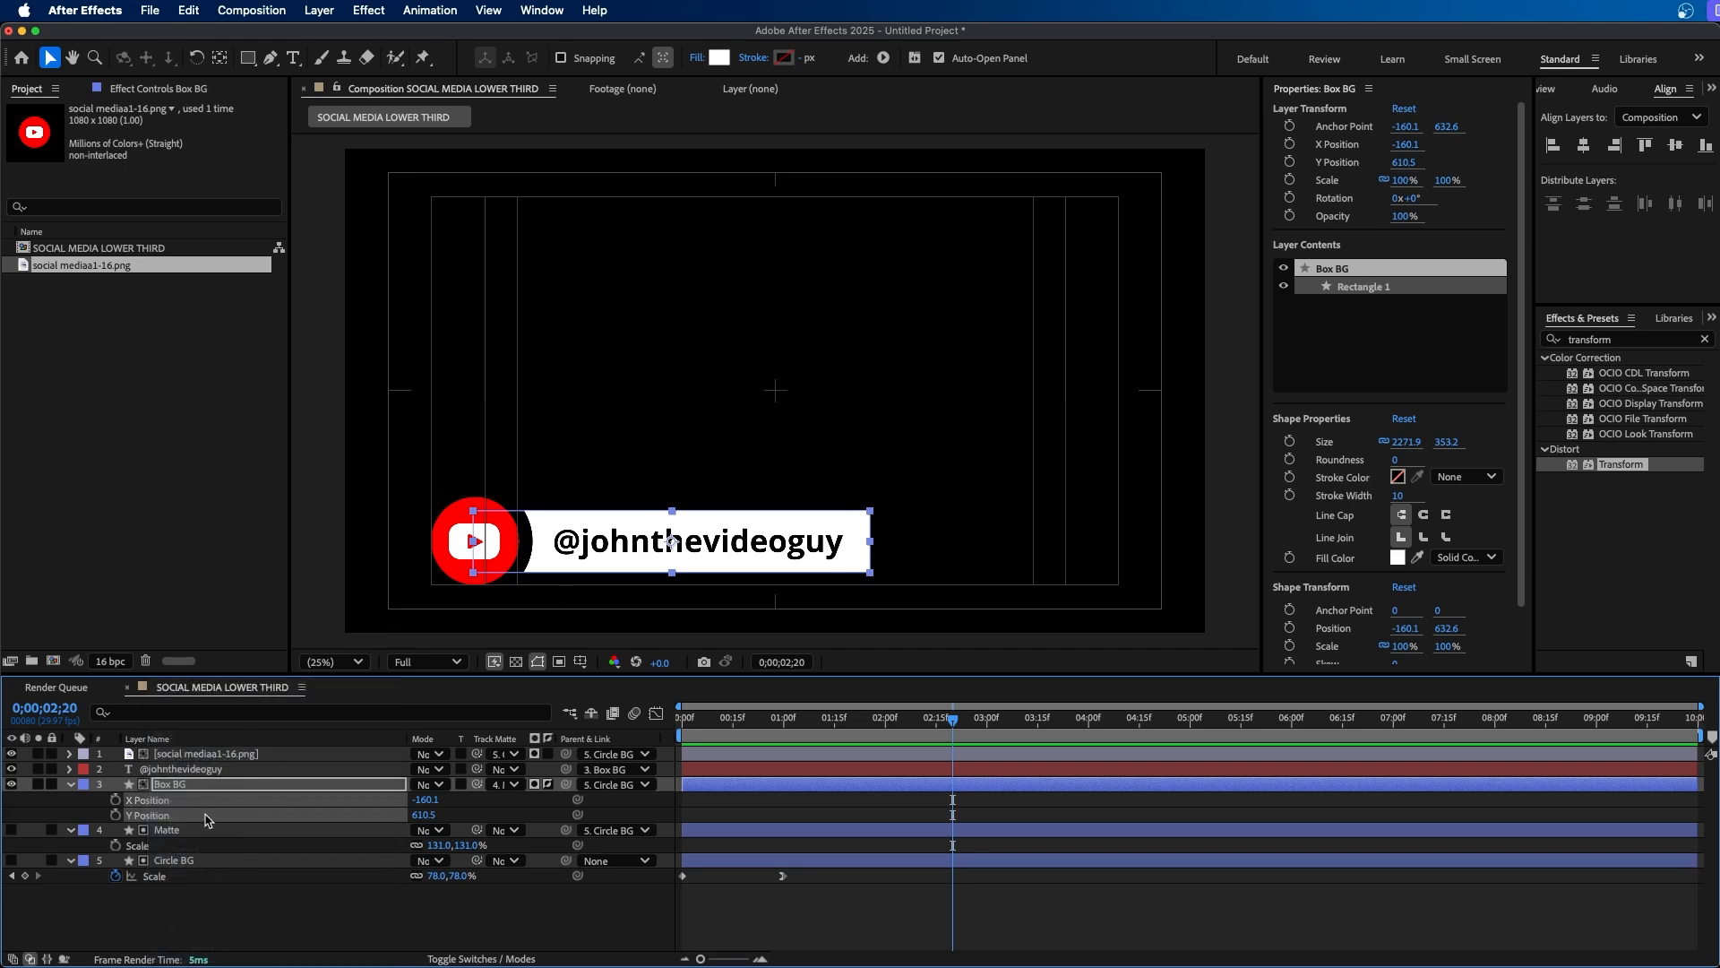
{"action": "left_click", "coordinate": [96, 803]}
{"action": "left_click", "coordinate": [161, 801]}
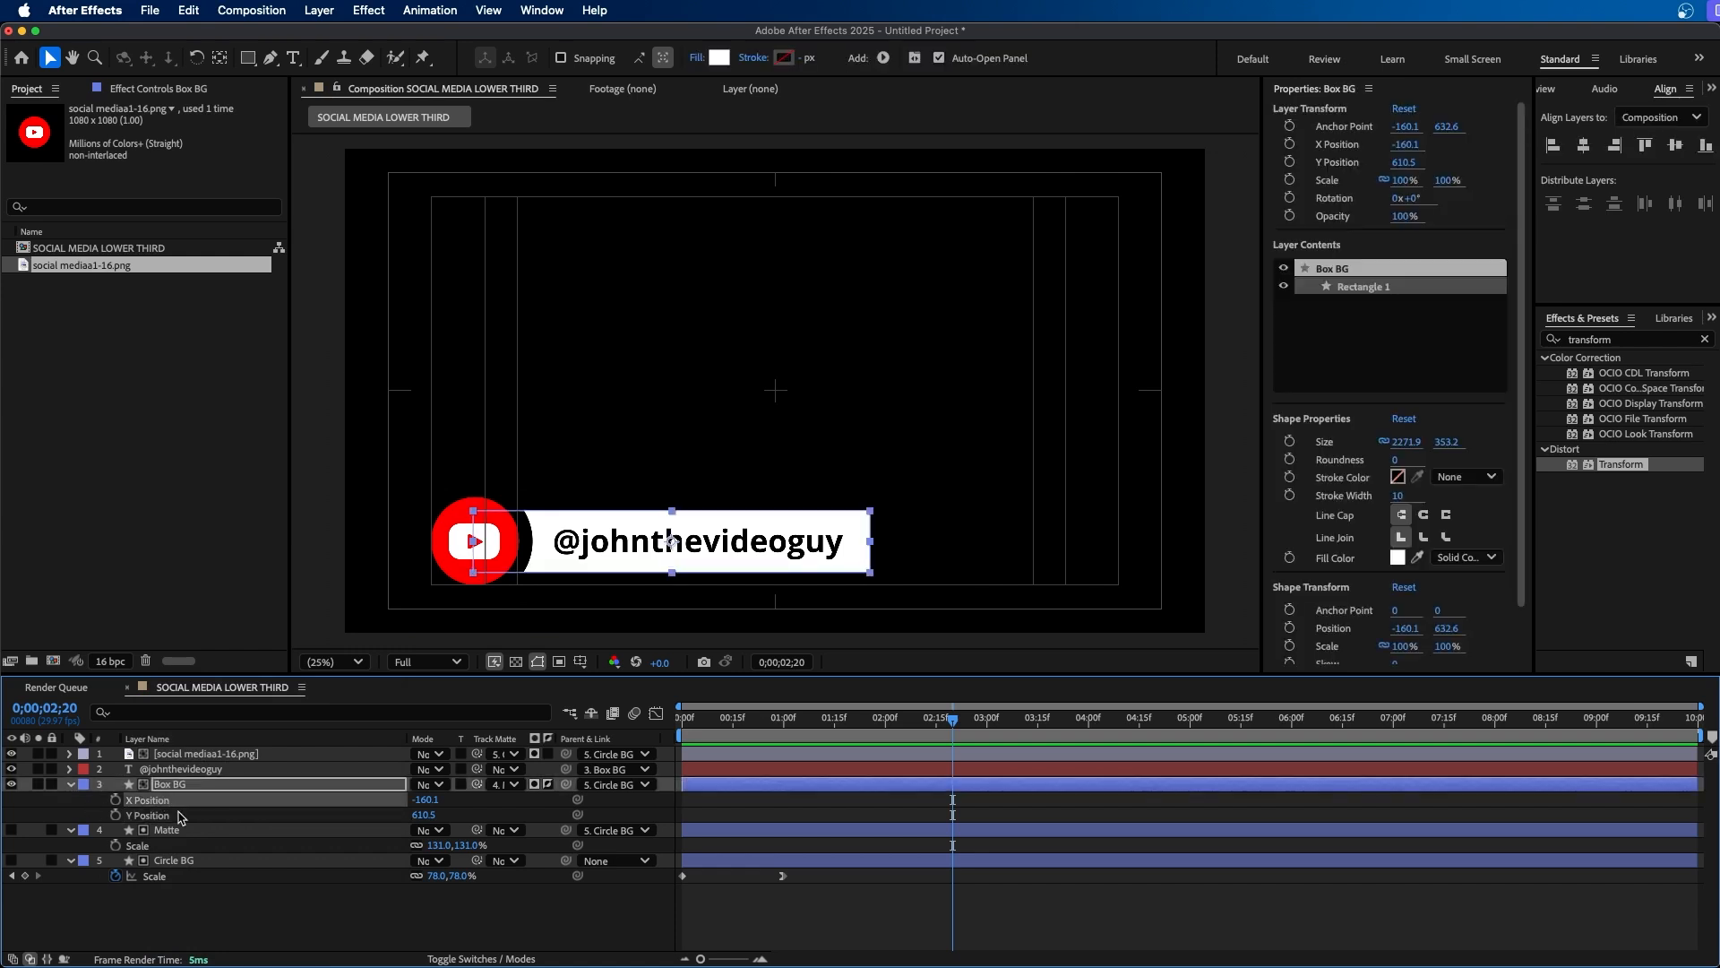
{"action": "left_click", "coordinate": [157, 816]}
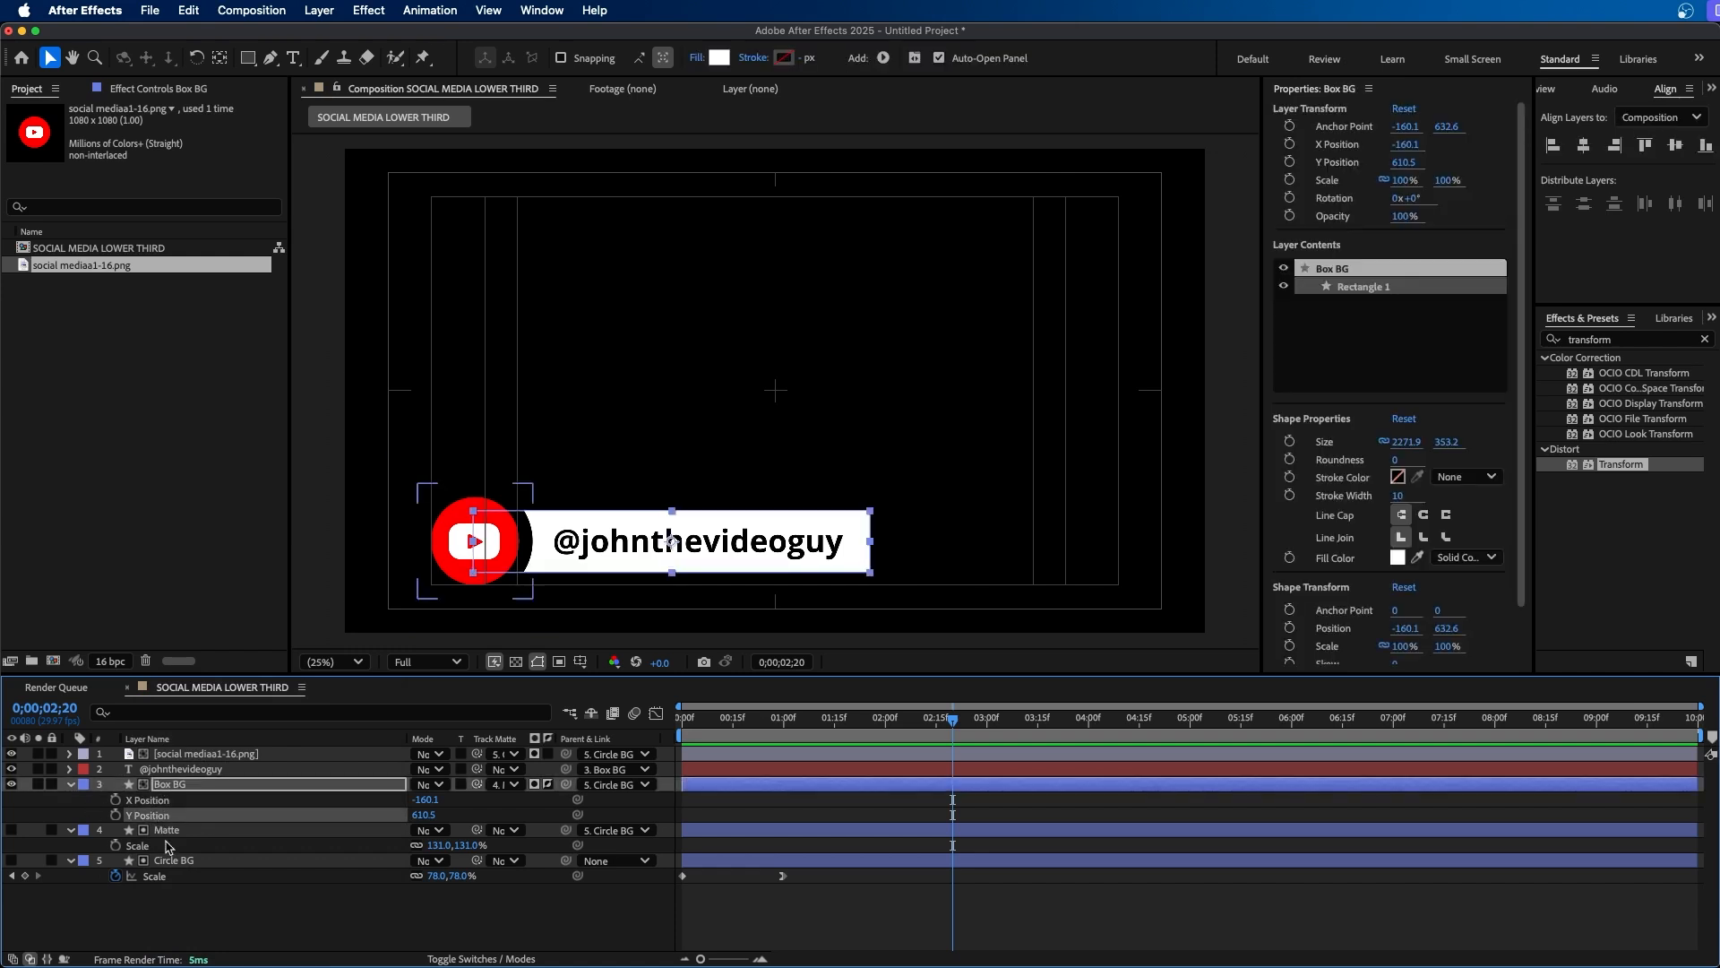
{"action": "left_click", "coordinate": [150, 803]}
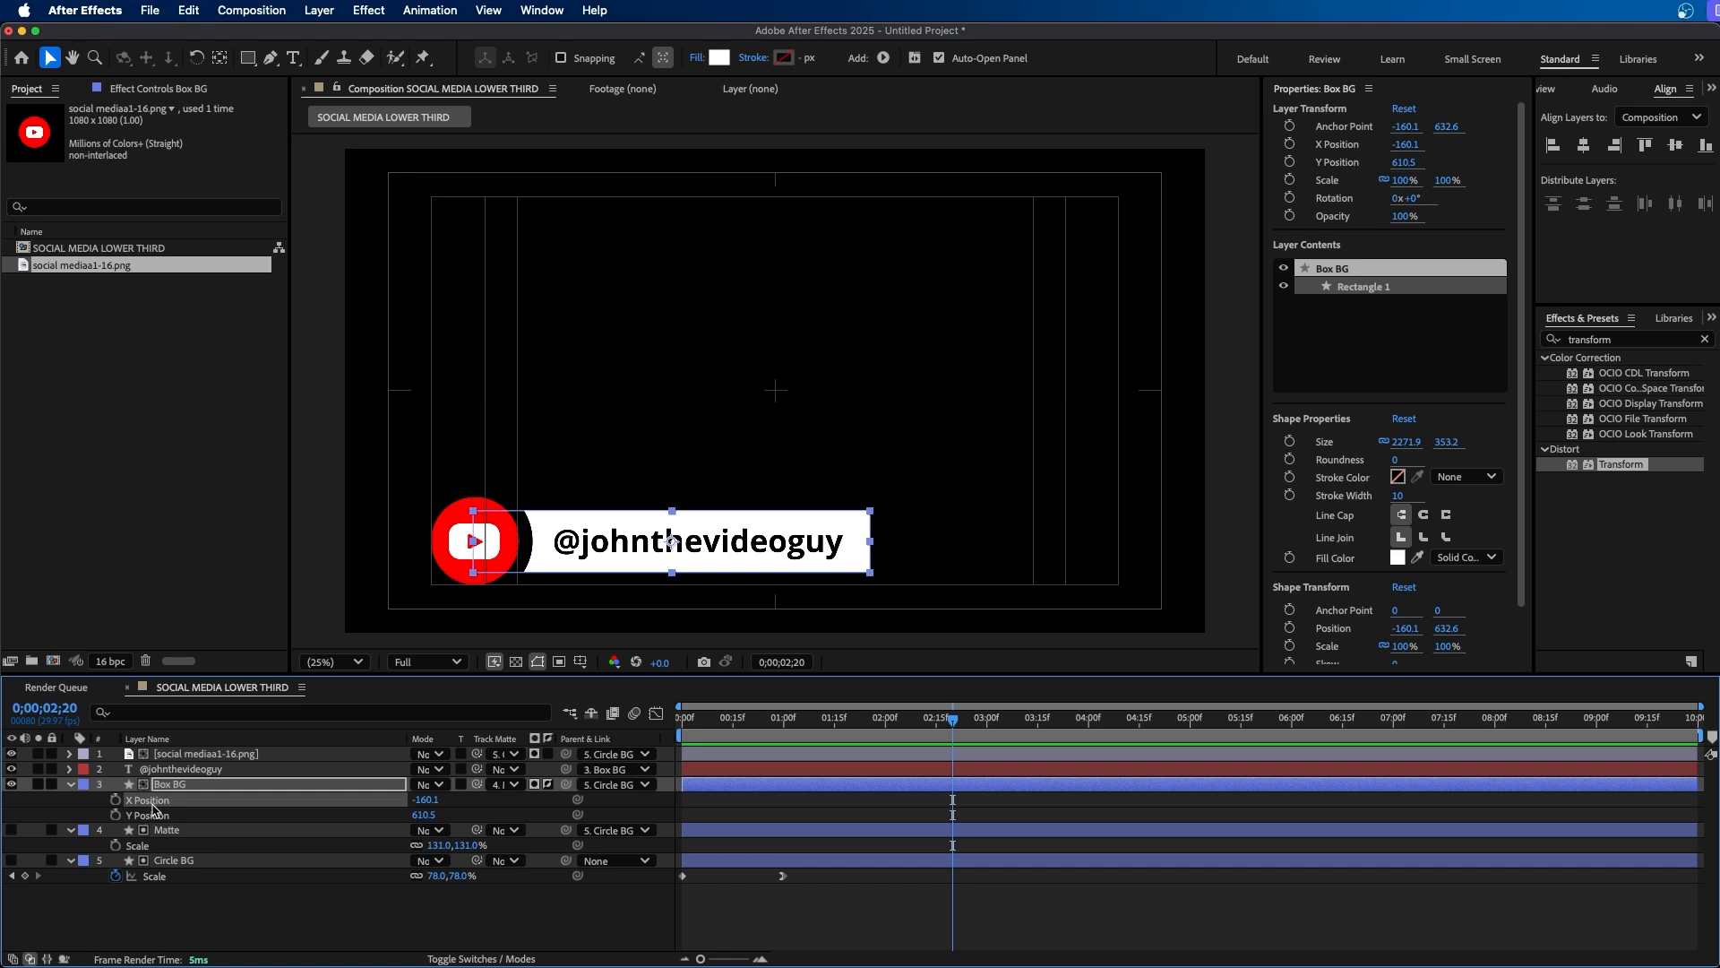
{"action": "left_click", "coordinate": [159, 816]}
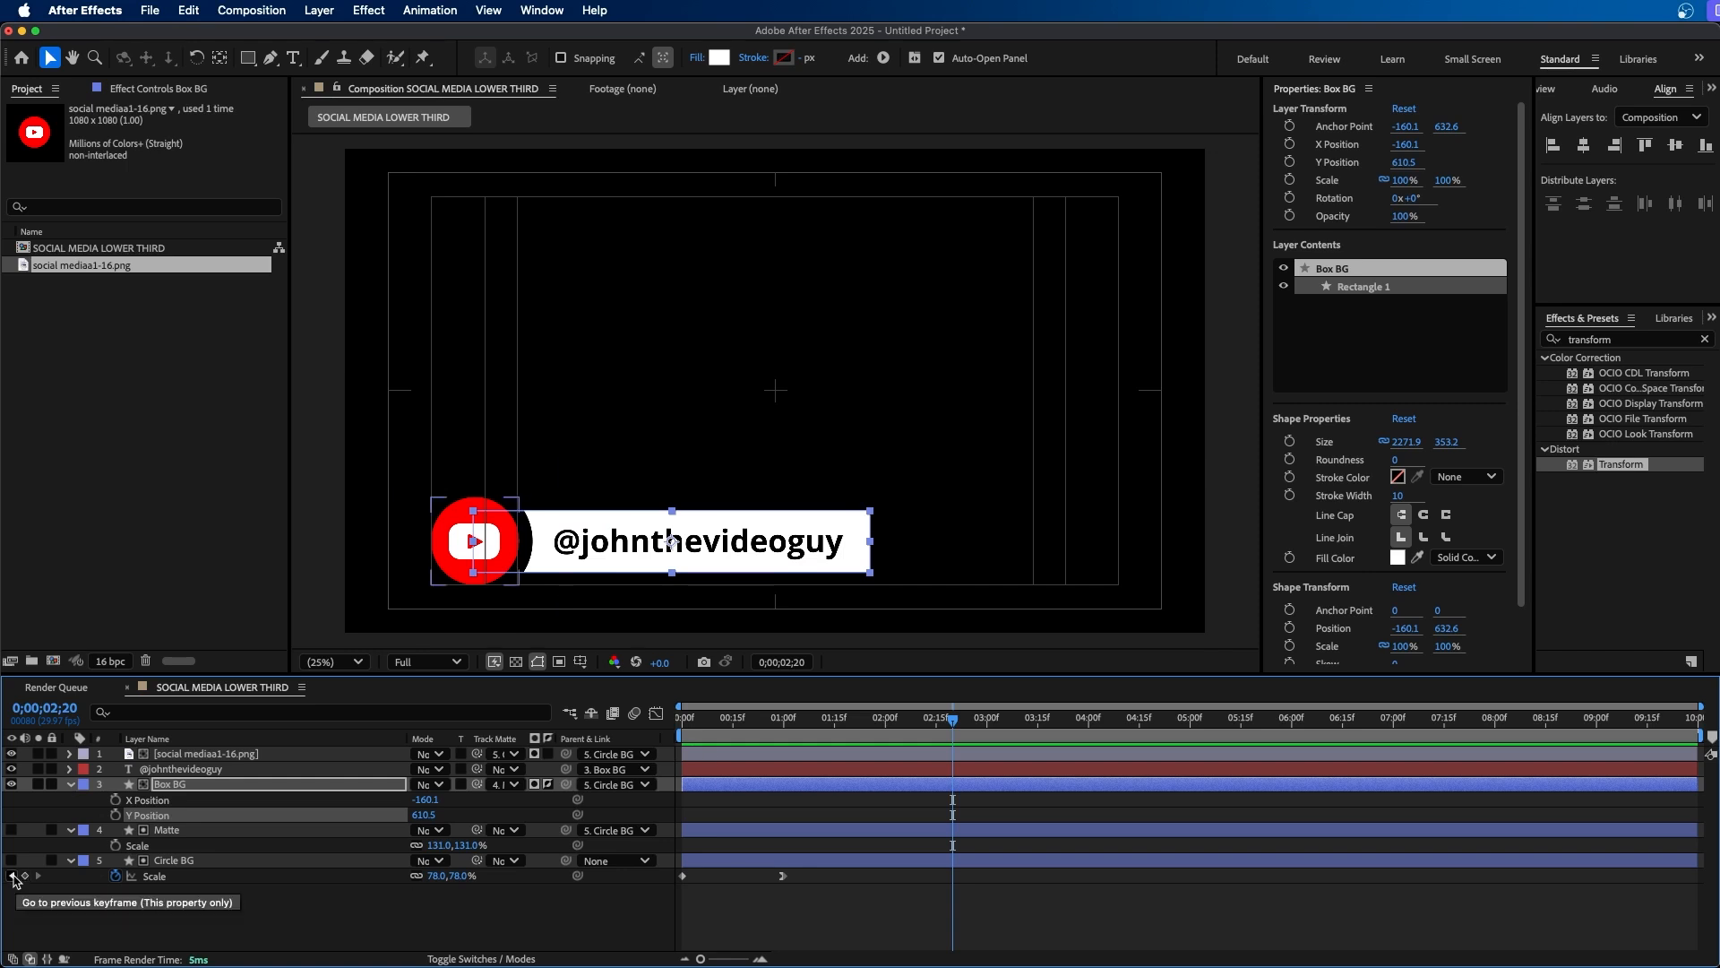
Add an X Position keyframe to the Box BG layer at the Circle BG Scale end keyframe, 0;00;01;00.
{"action": "left_click", "coordinate": [175, 861]}
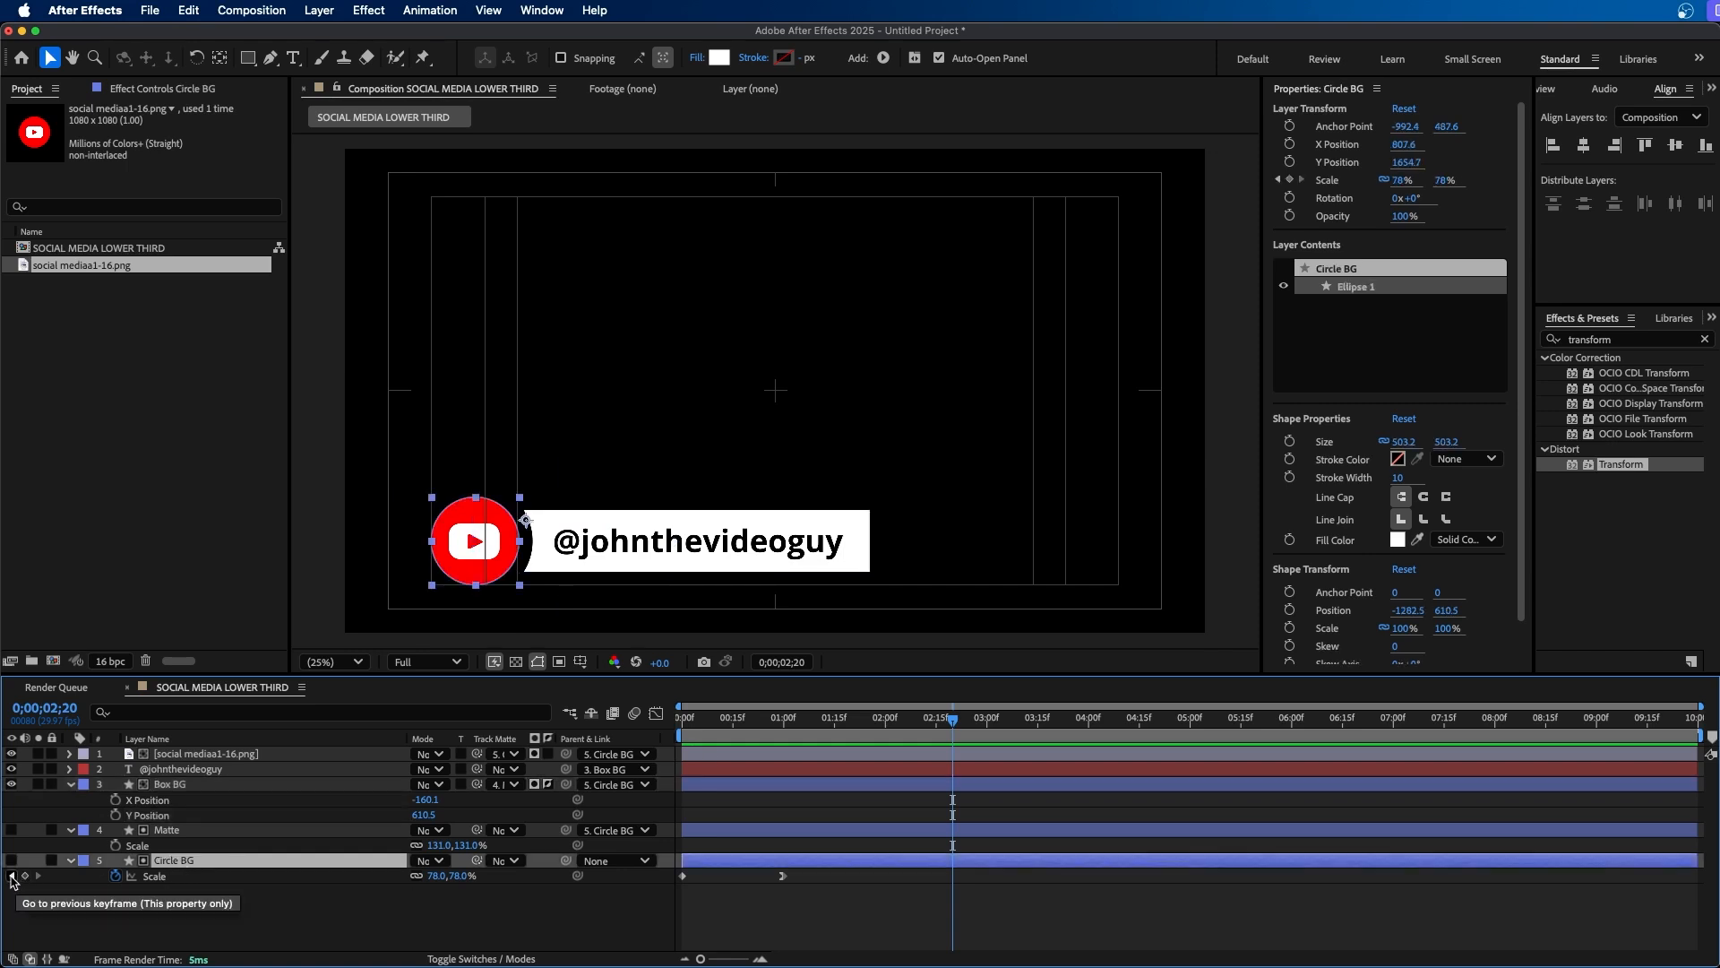
{"action": "left_click", "coordinate": [11, 876]}
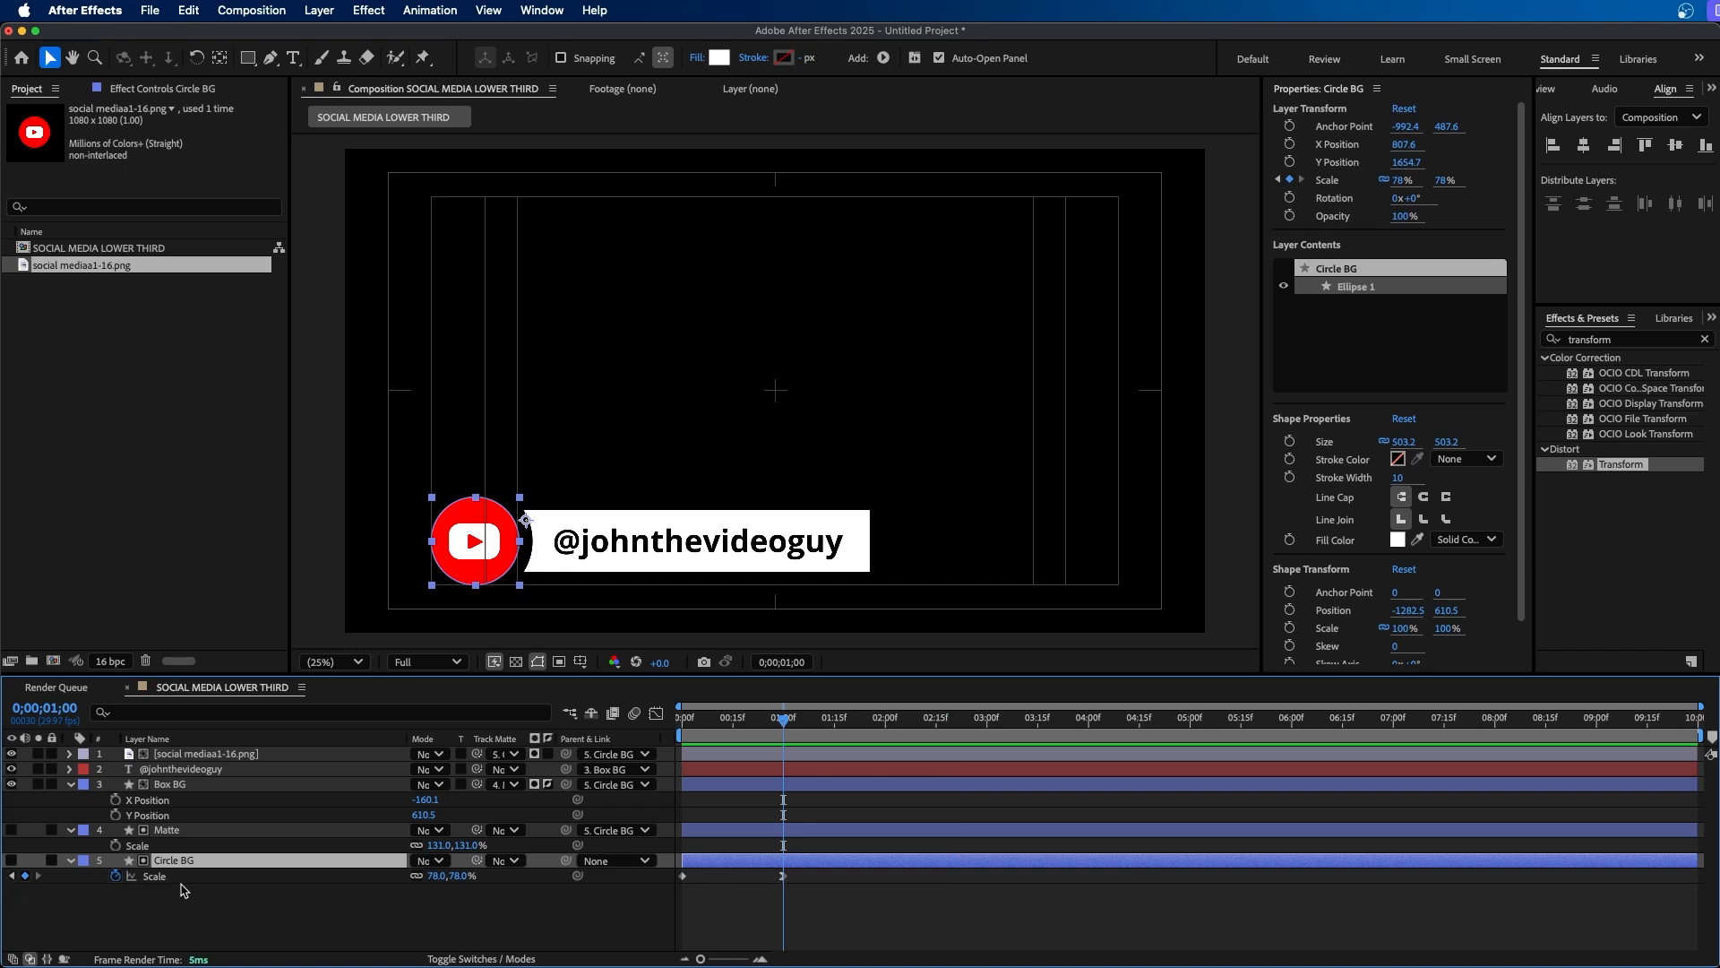
{"action": "left_click", "coordinate": [168, 785]}
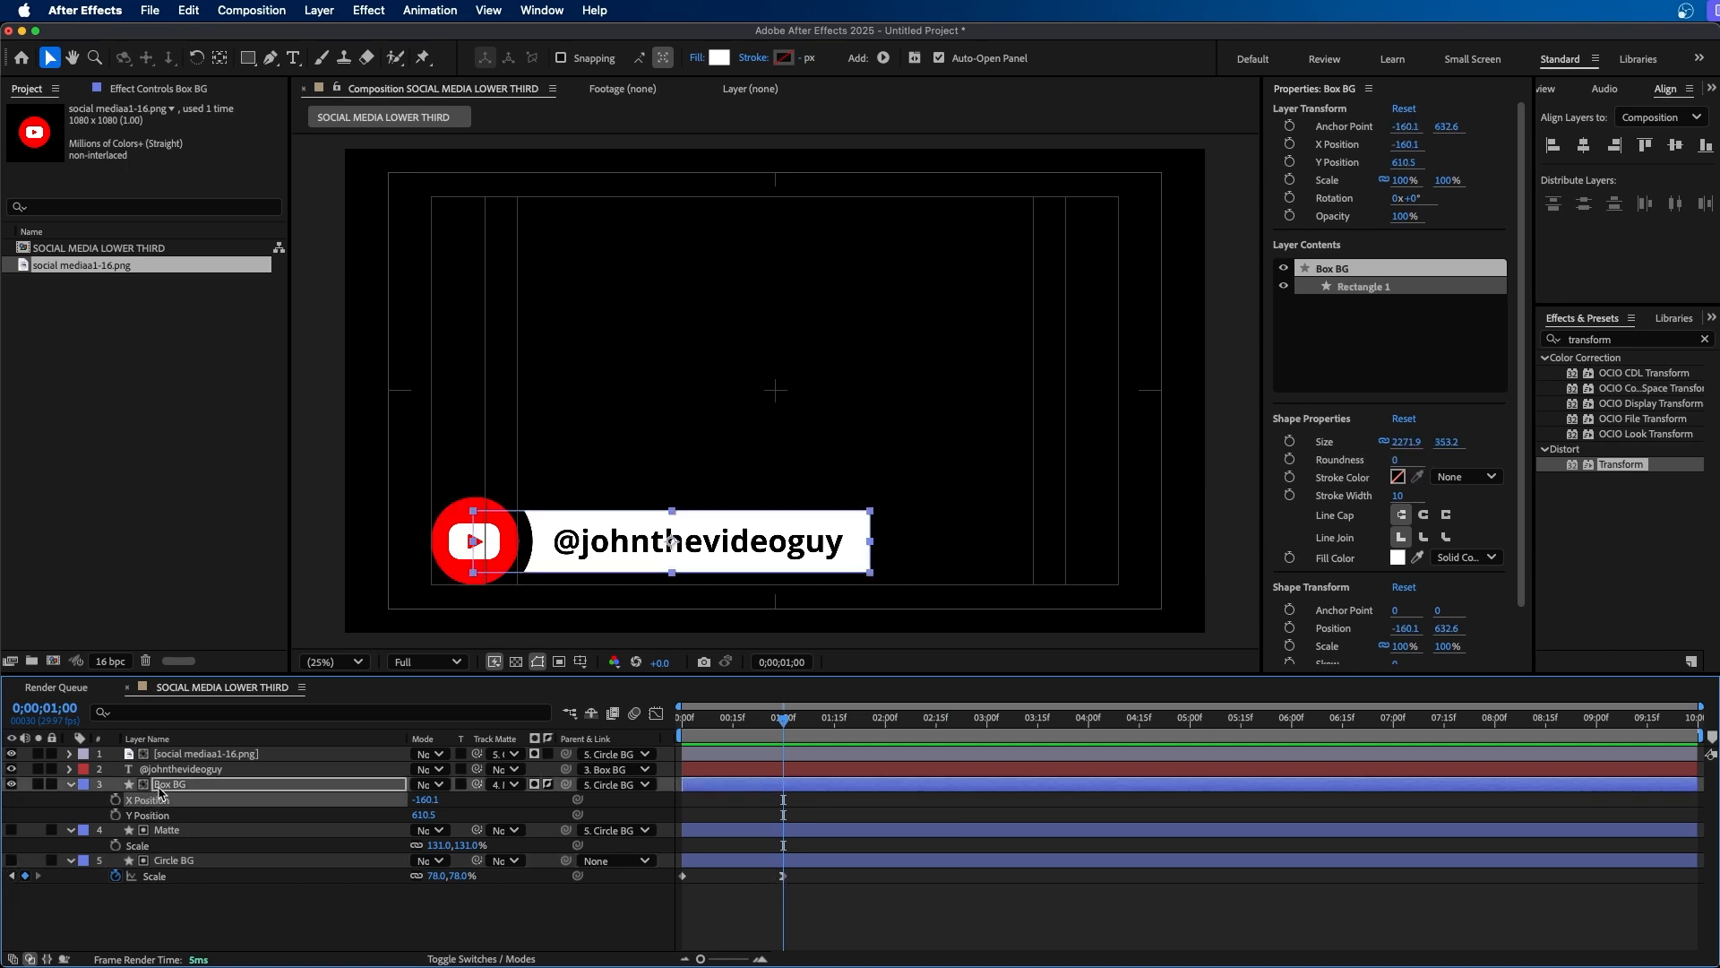
{"action": "left_click", "coordinate": [115, 799]}
Add a Box BG X Position keyframe at 0;00;02;00 and set the one-second keyframe to -2414.1 so the bar starts behind the logo.
{"action": "left_click", "coordinate": [885, 727]}
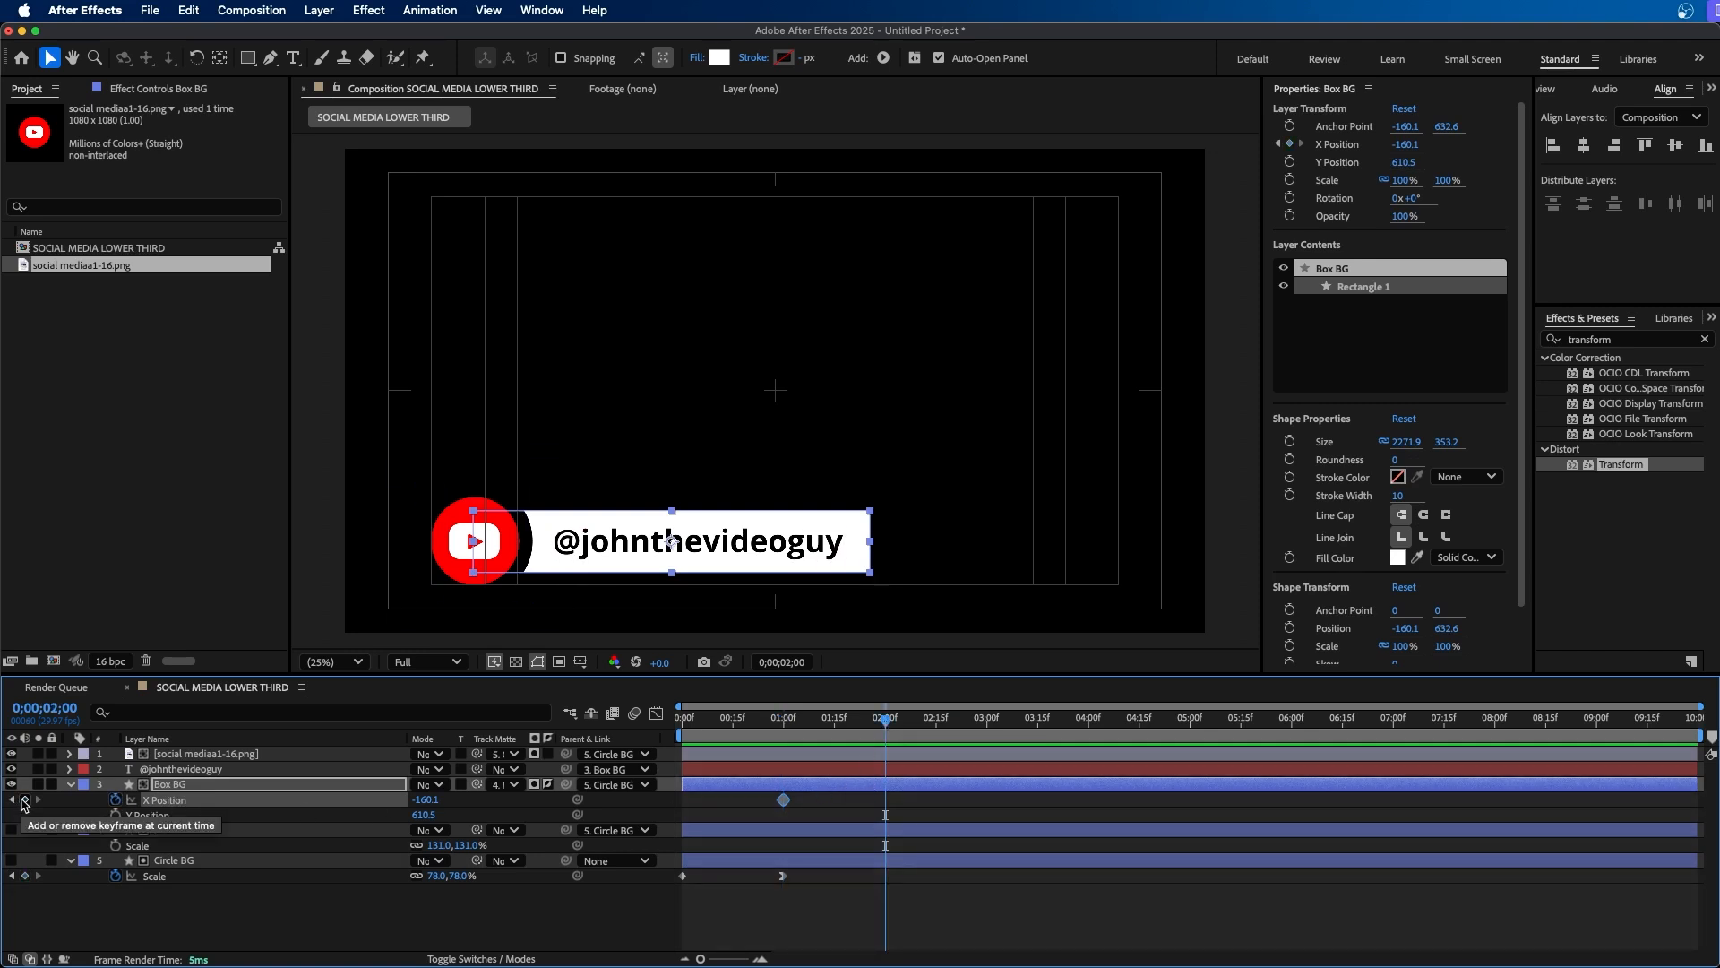
{"action": "left_click", "coordinate": [24, 799]}
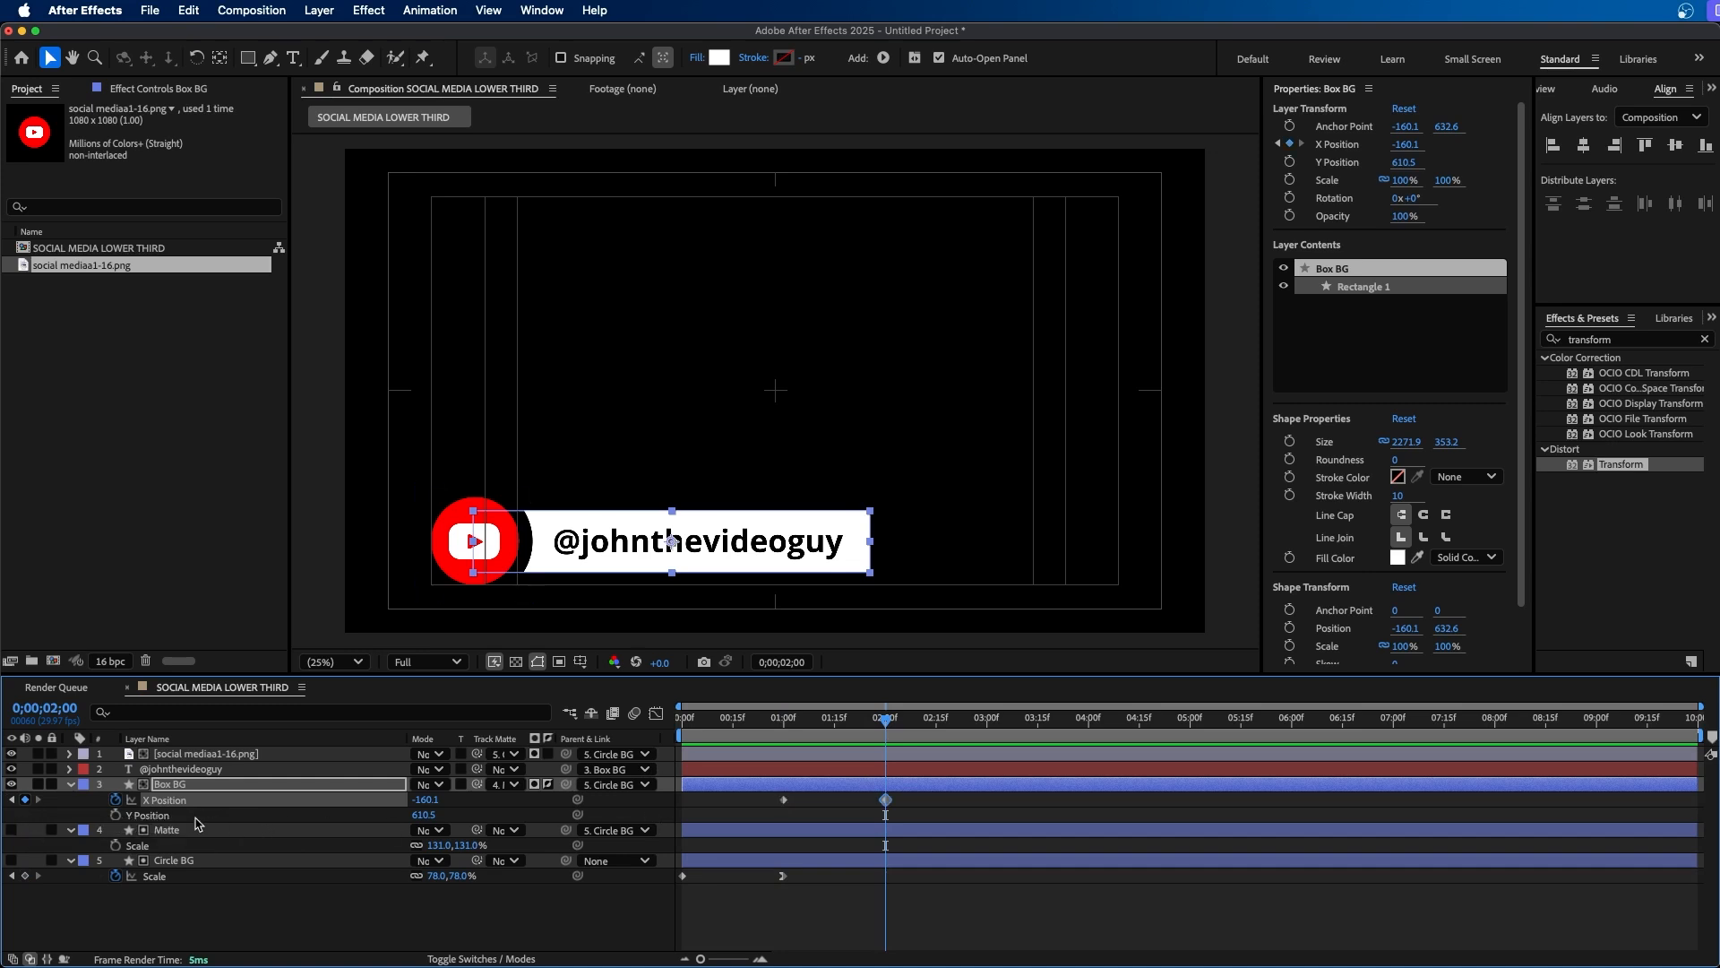
{"action": "left_click", "coordinate": [12, 799]}
{"action": "left_click_drag", "start_coordinate": [426, 800], "coordinate": [137, 822]}
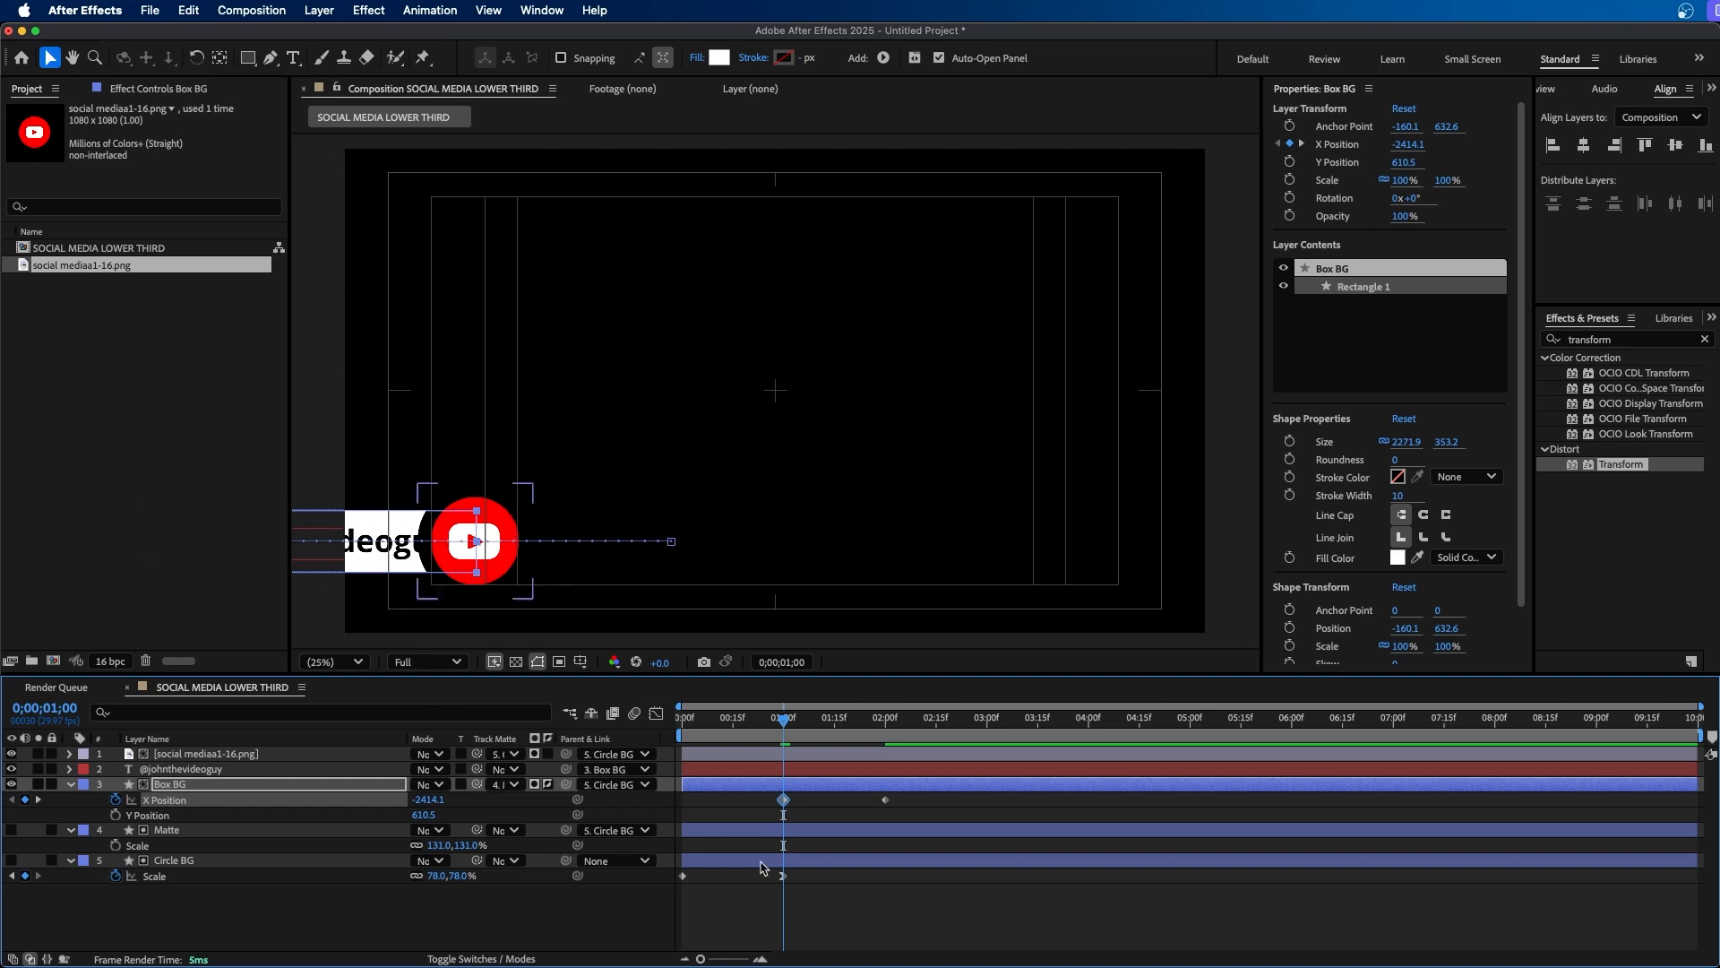
Apply Easy Ease In to the Box BG X Position keyframe at two seconds.
{"action": "left_click", "coordinate": [885, 800]}
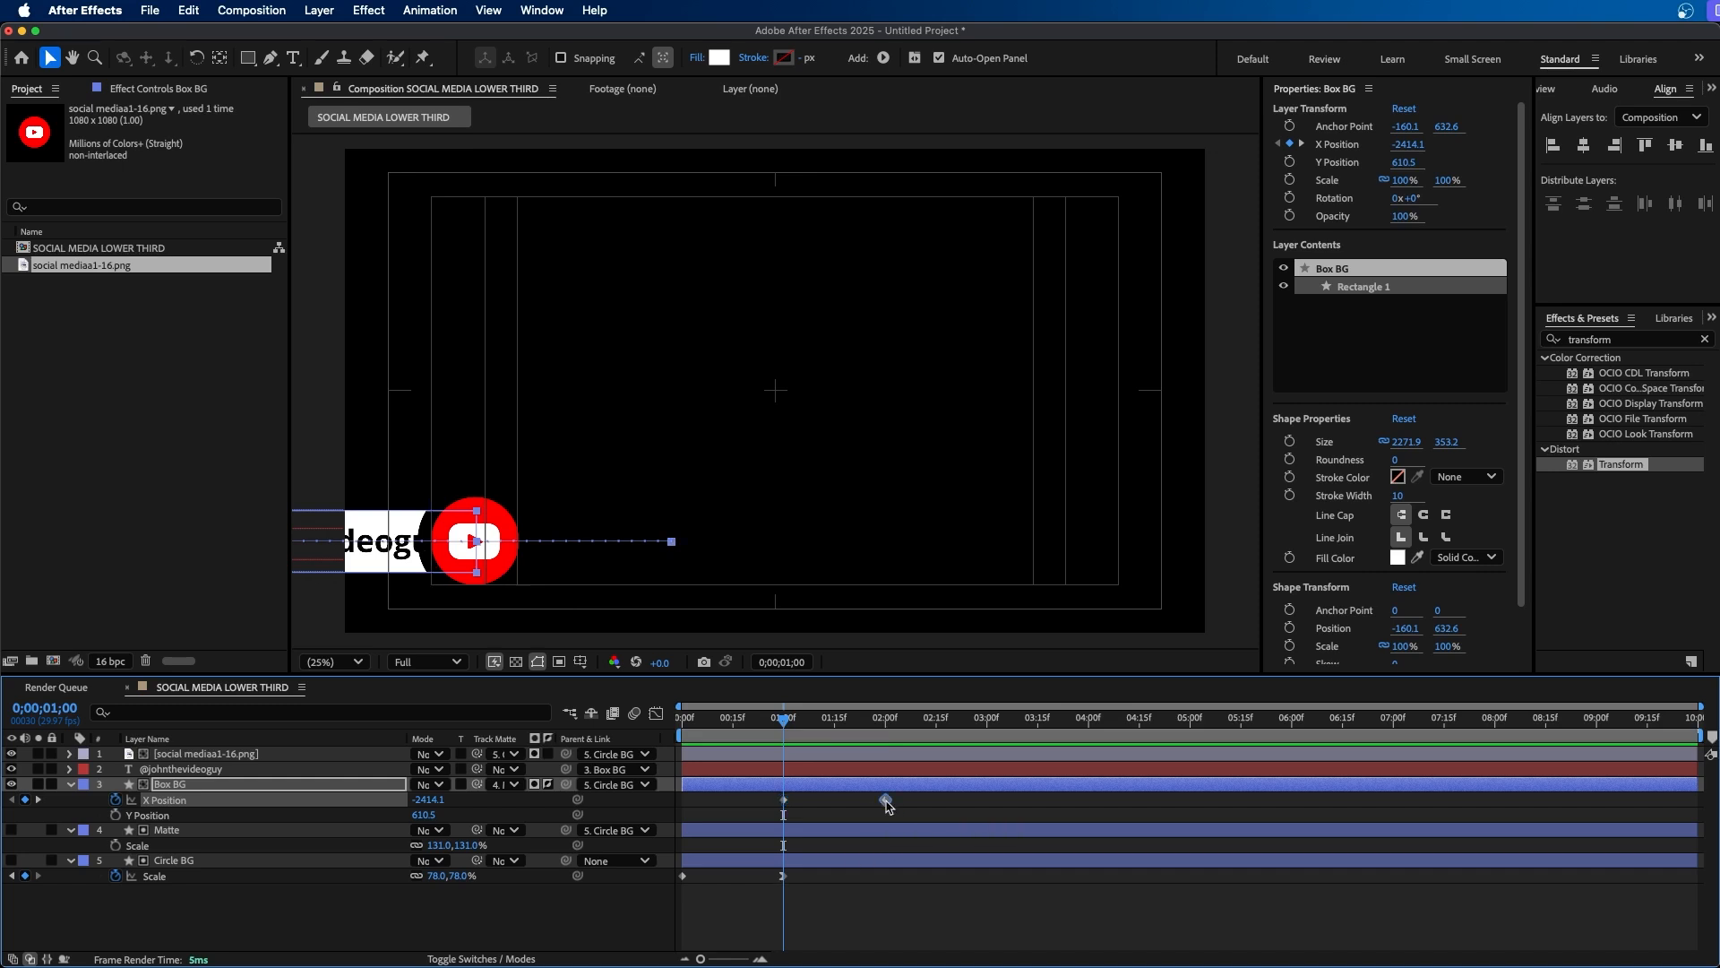
{"action": "right_click", "coordinate": [887, 803]}
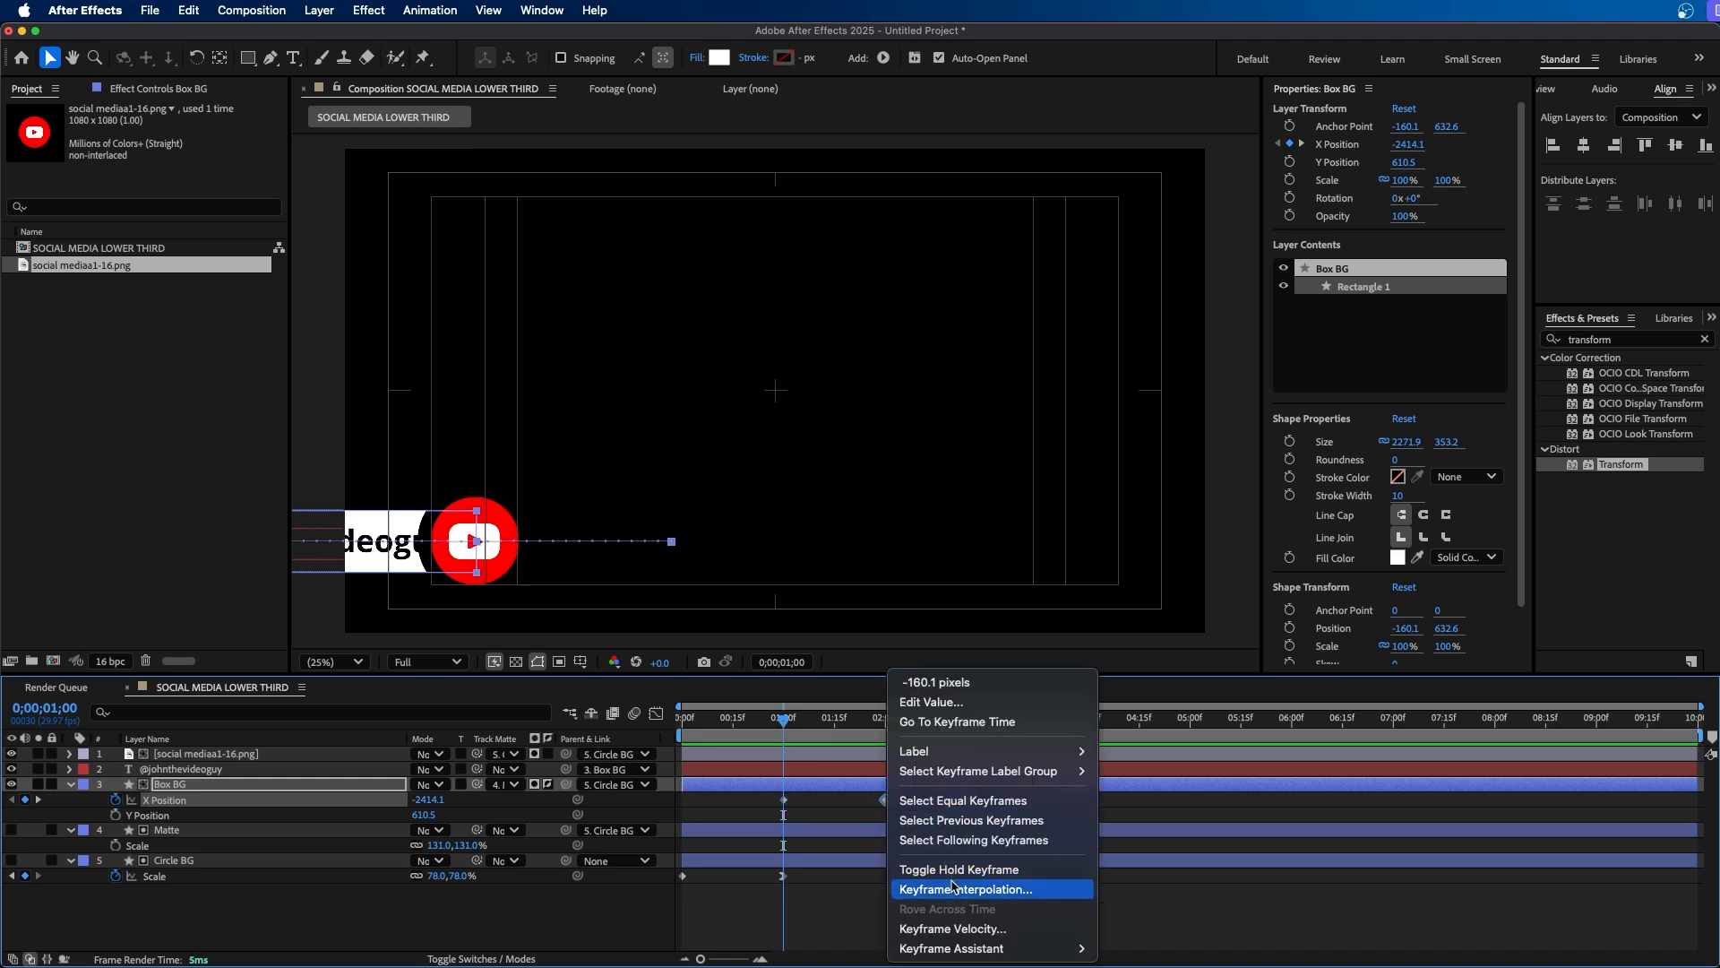
{"action": "mouse_move", "coordinate": [970, 951]}
{"action": "left_click", "coordinate": [1199, 829]}
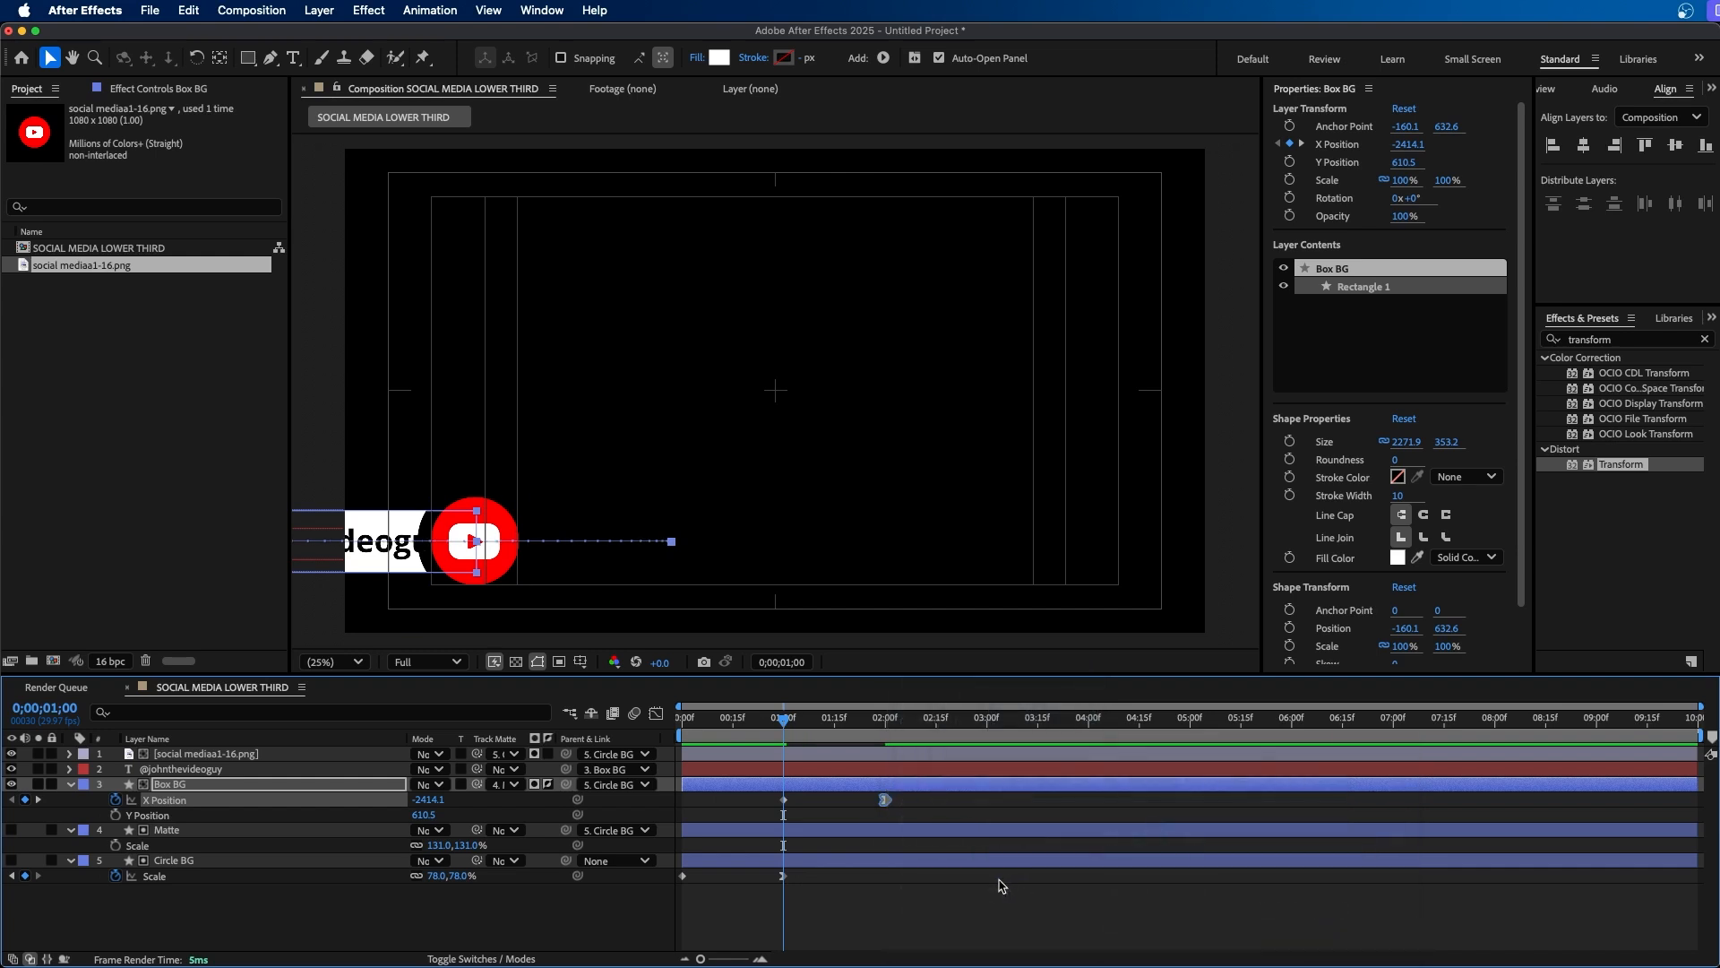
Lengthen the ease-in handle of the two-second Box BG X Position keyframe in the Graph Editor and preview the bar's slide-out.
{"action": "left_click", "coordinate": [657, 714]}
{"action": "left_click_drag", "start_coordinate": [851, 760], "coordinate": [795, 758]}
{"action": "key", "text": "space"}
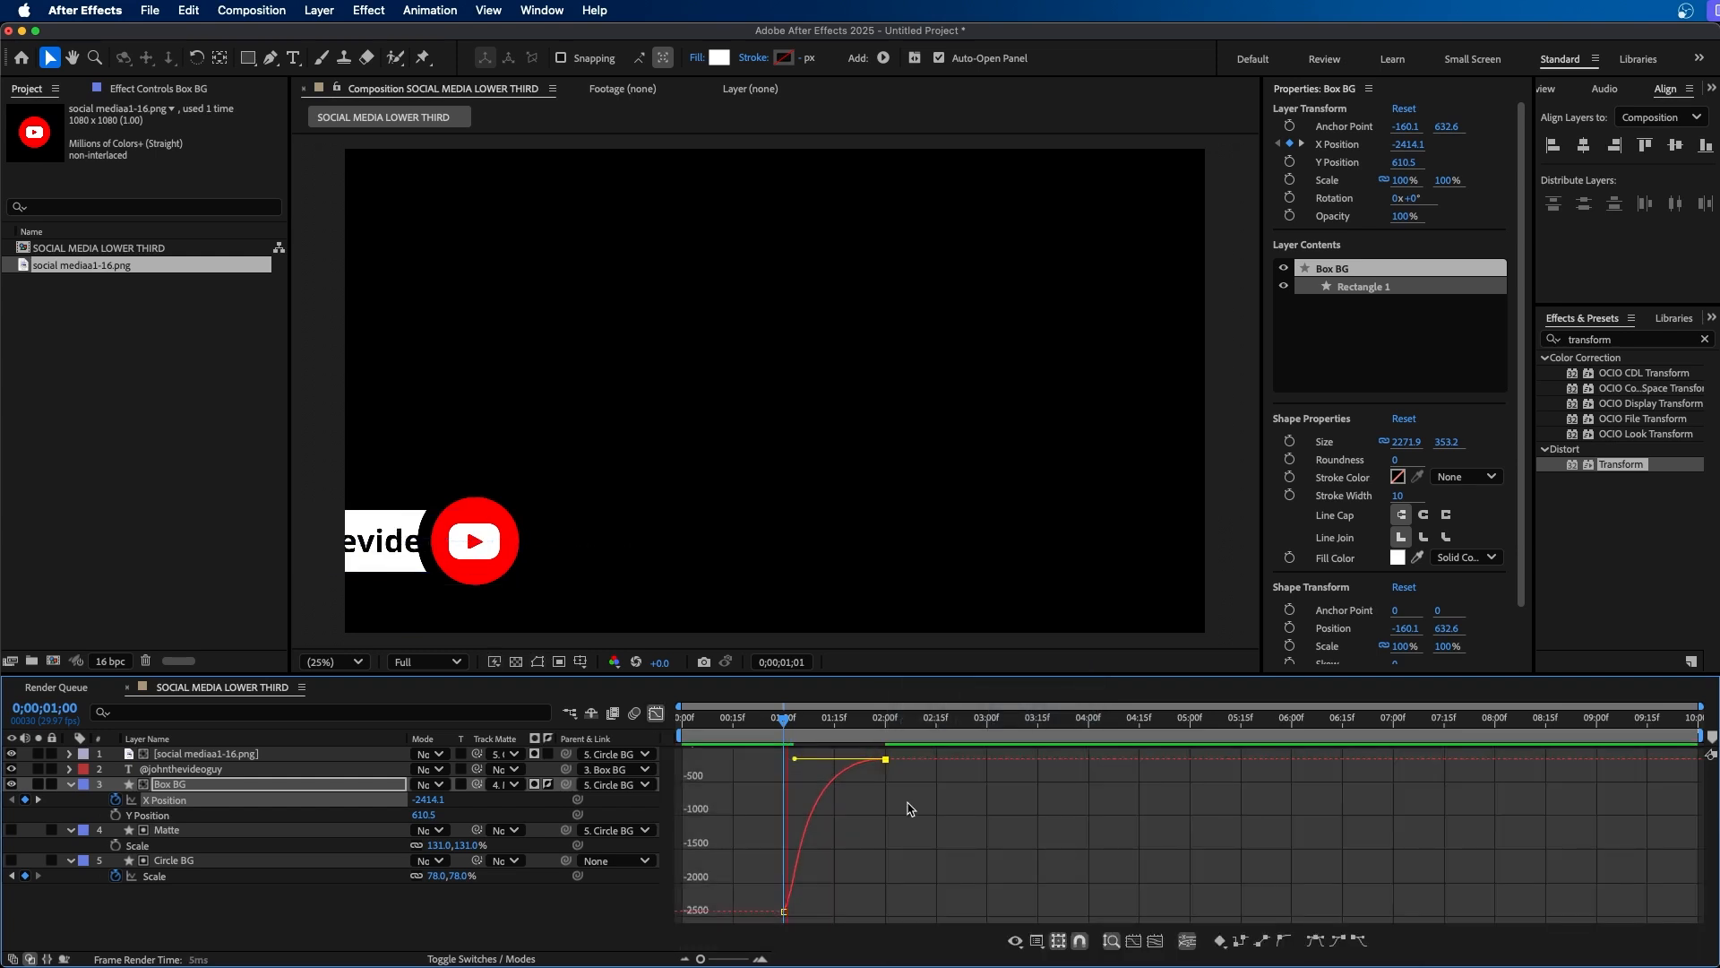
{"action": "key", "text": "space"}
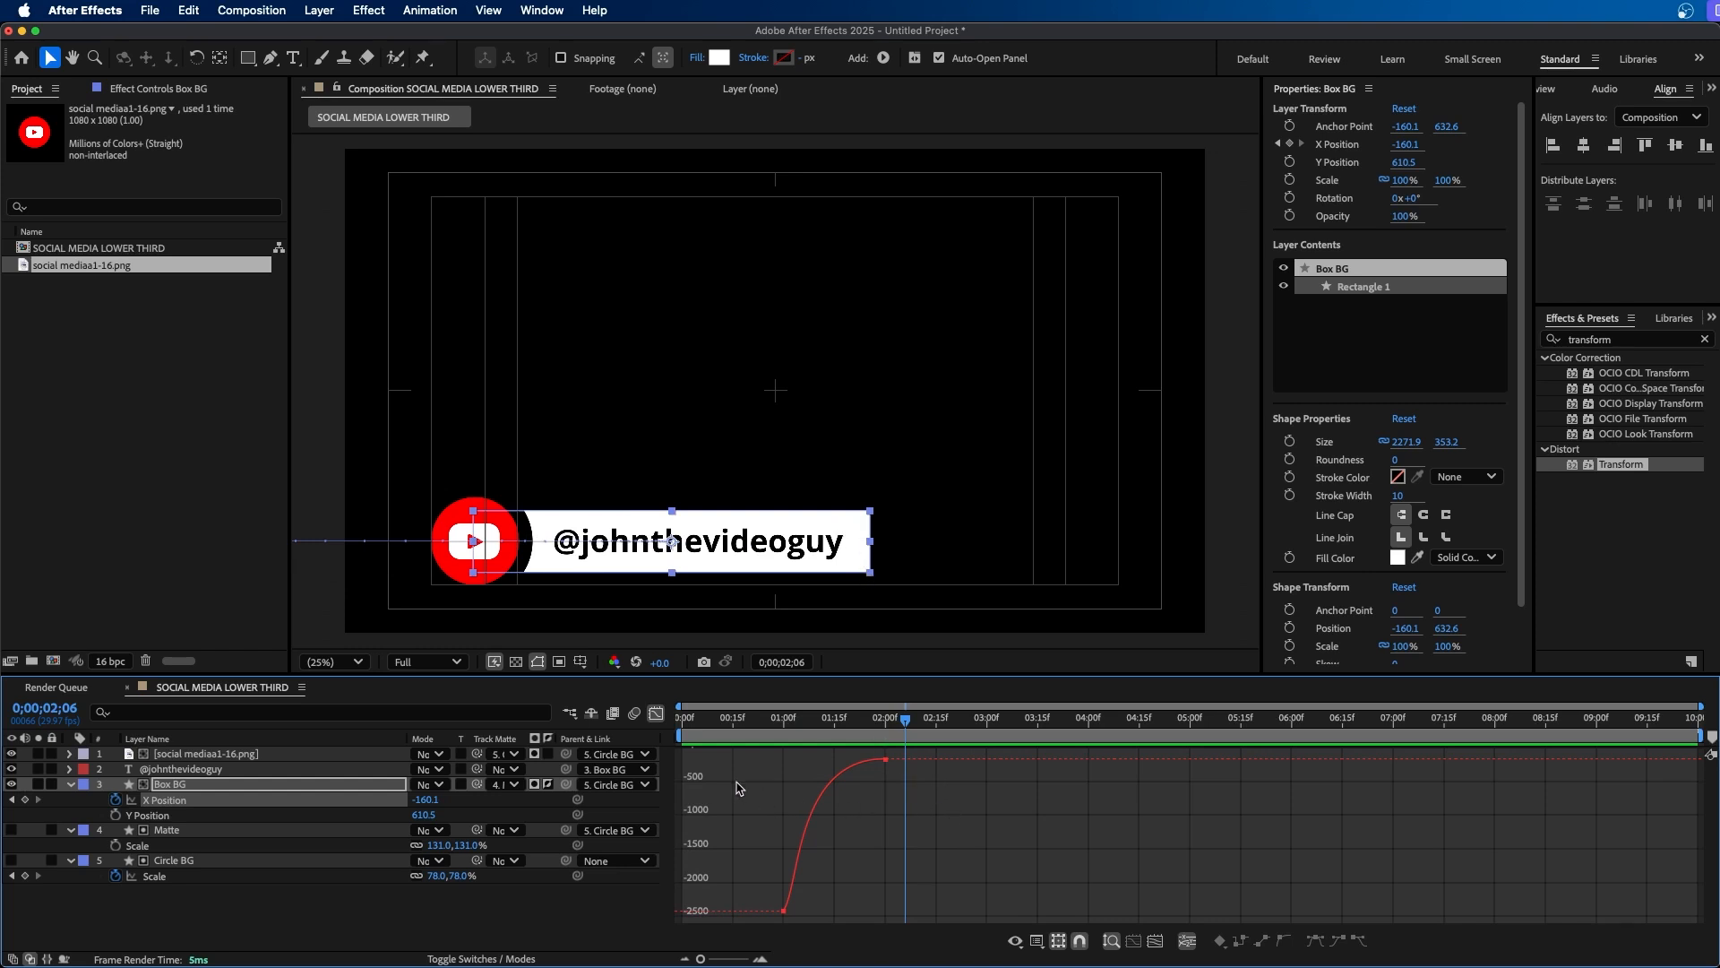
{"action": "left_click", "coordinate": [655, 714]}
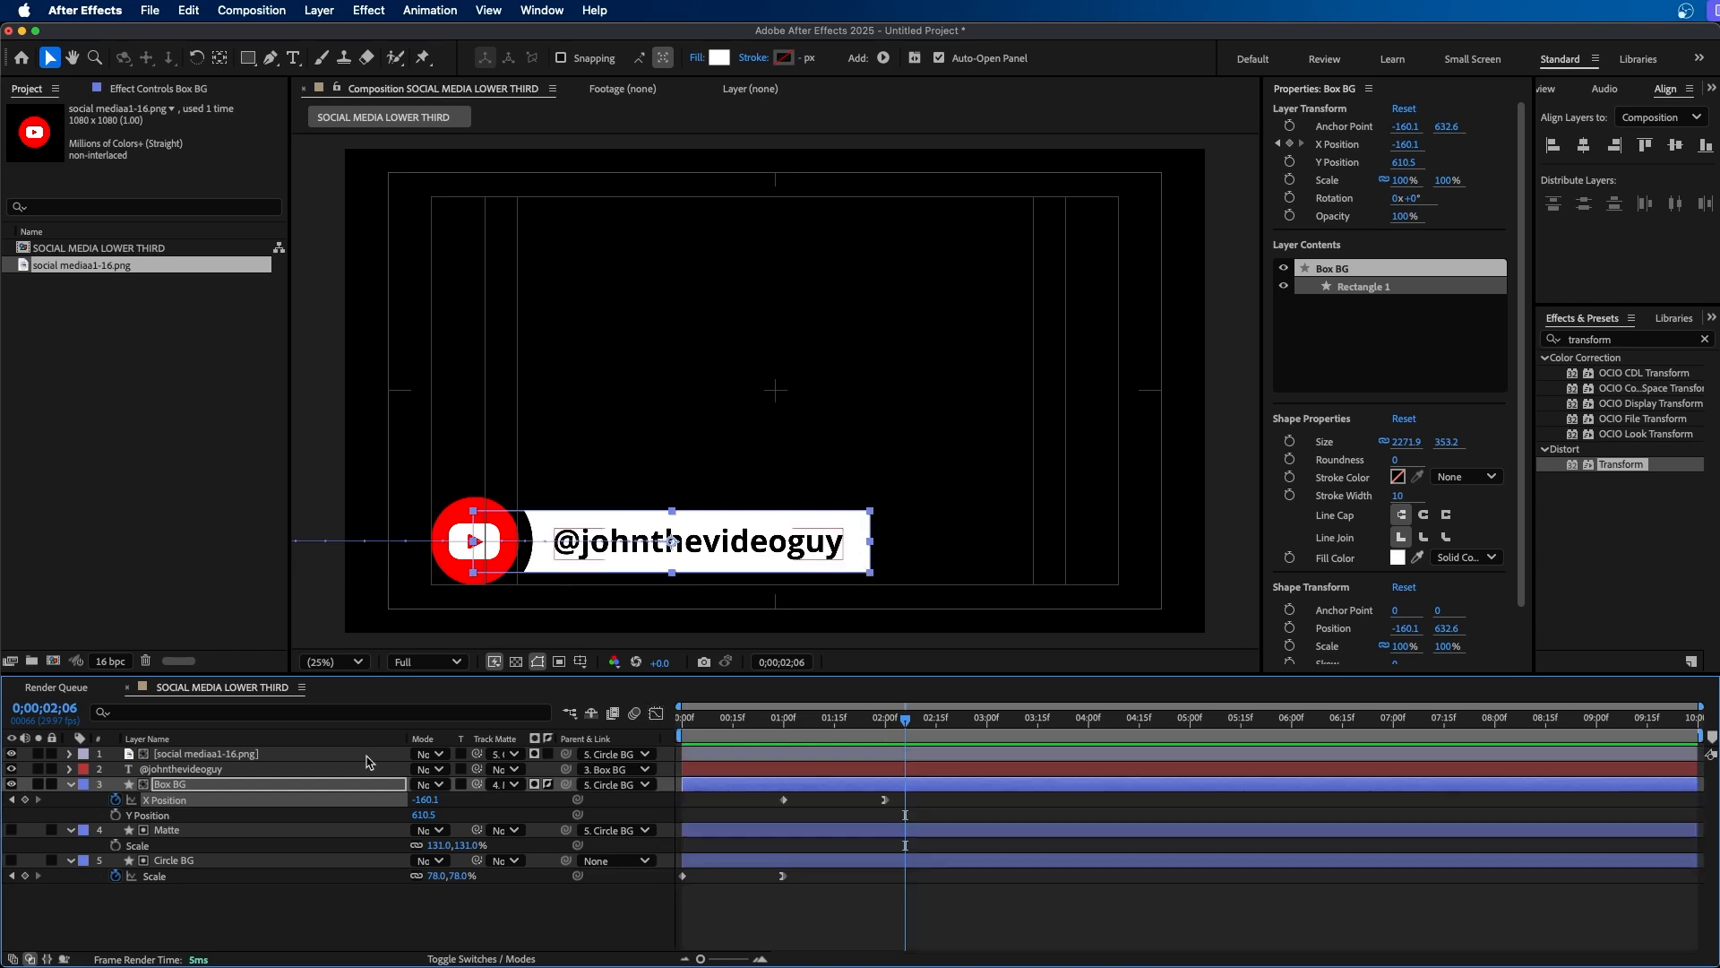
{"action": "left_click", "coordinate": [189, 785]}
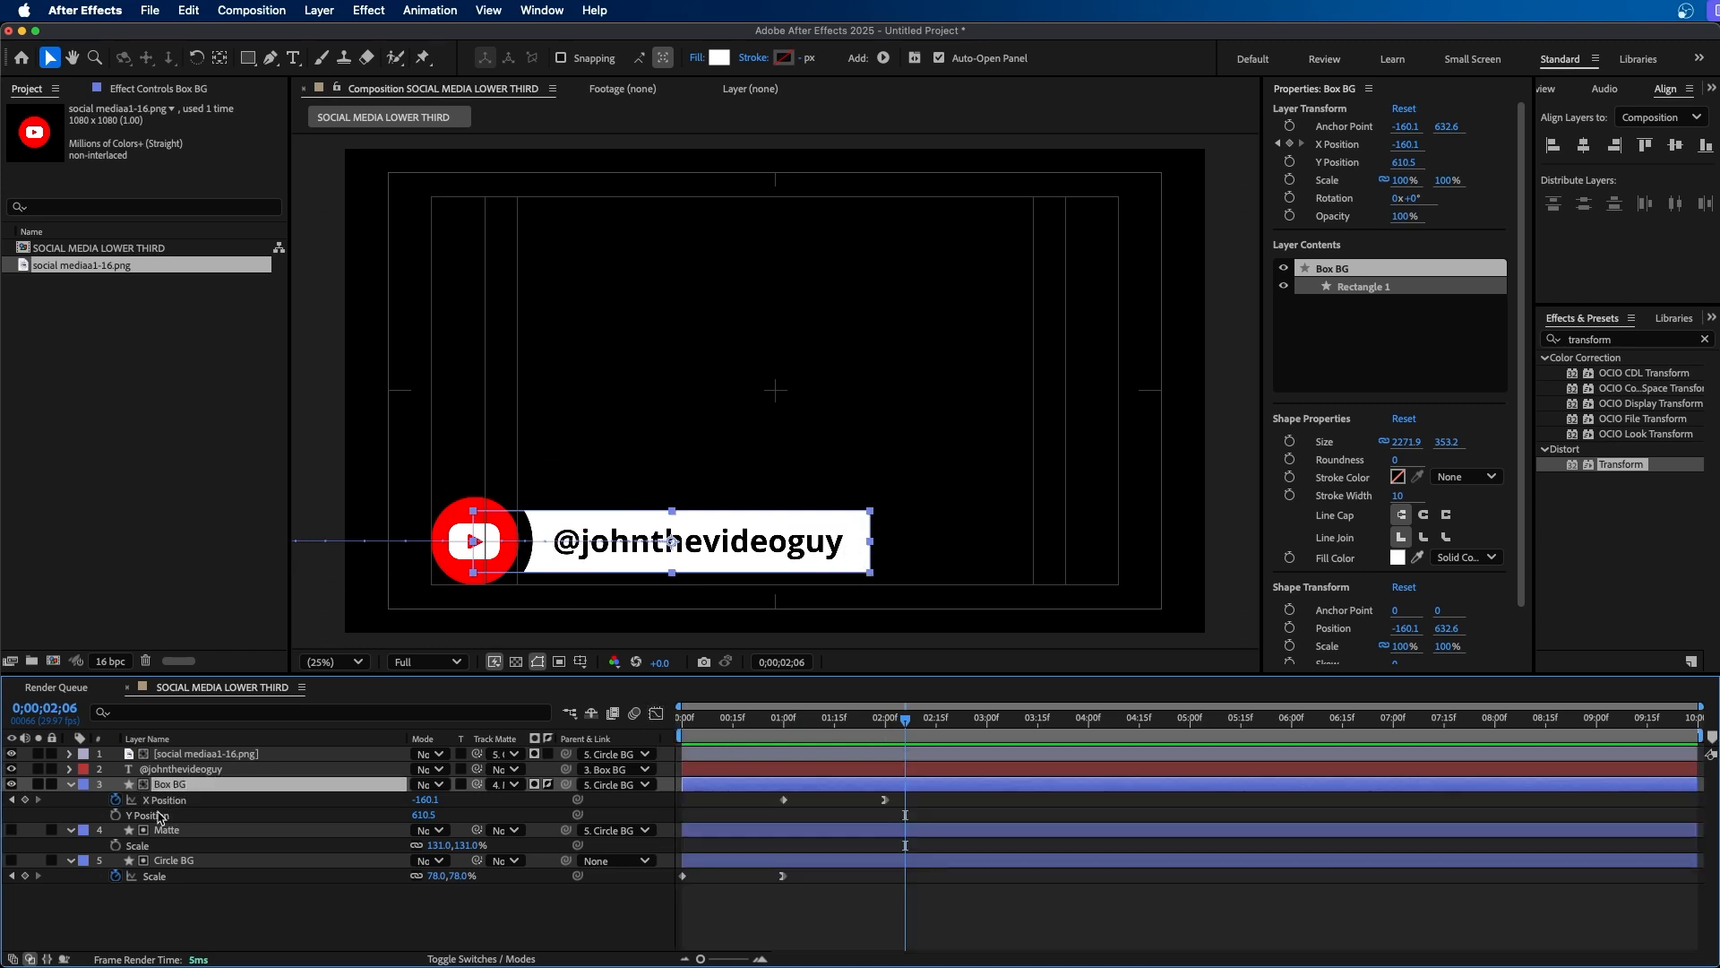
Set the Roundness of the Box BG layer's Rectangle Path 1 to 80 and preview the animation.
{"action": "left_click", "coordinate": [71, 784]}
{"action": "left_click", "coordinate": [71, 785]}
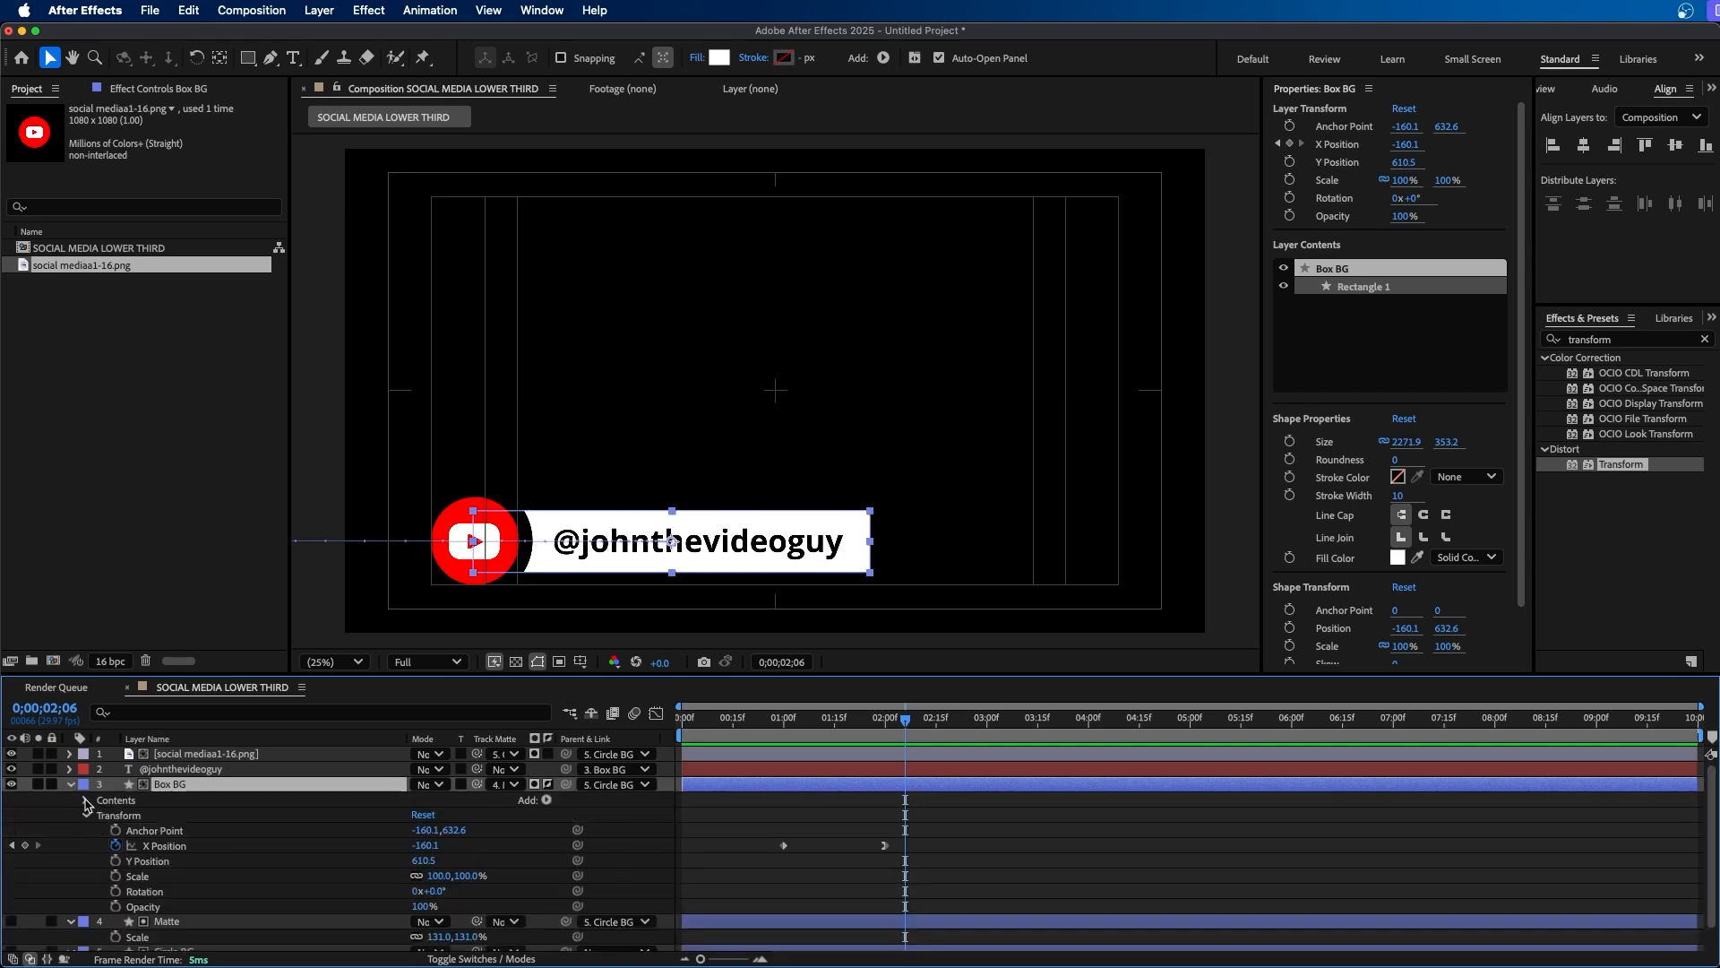
{"action": "left_click", "coordinate": [86, 800]}
{"action": "left_click", "coordinate": [101, 817]}
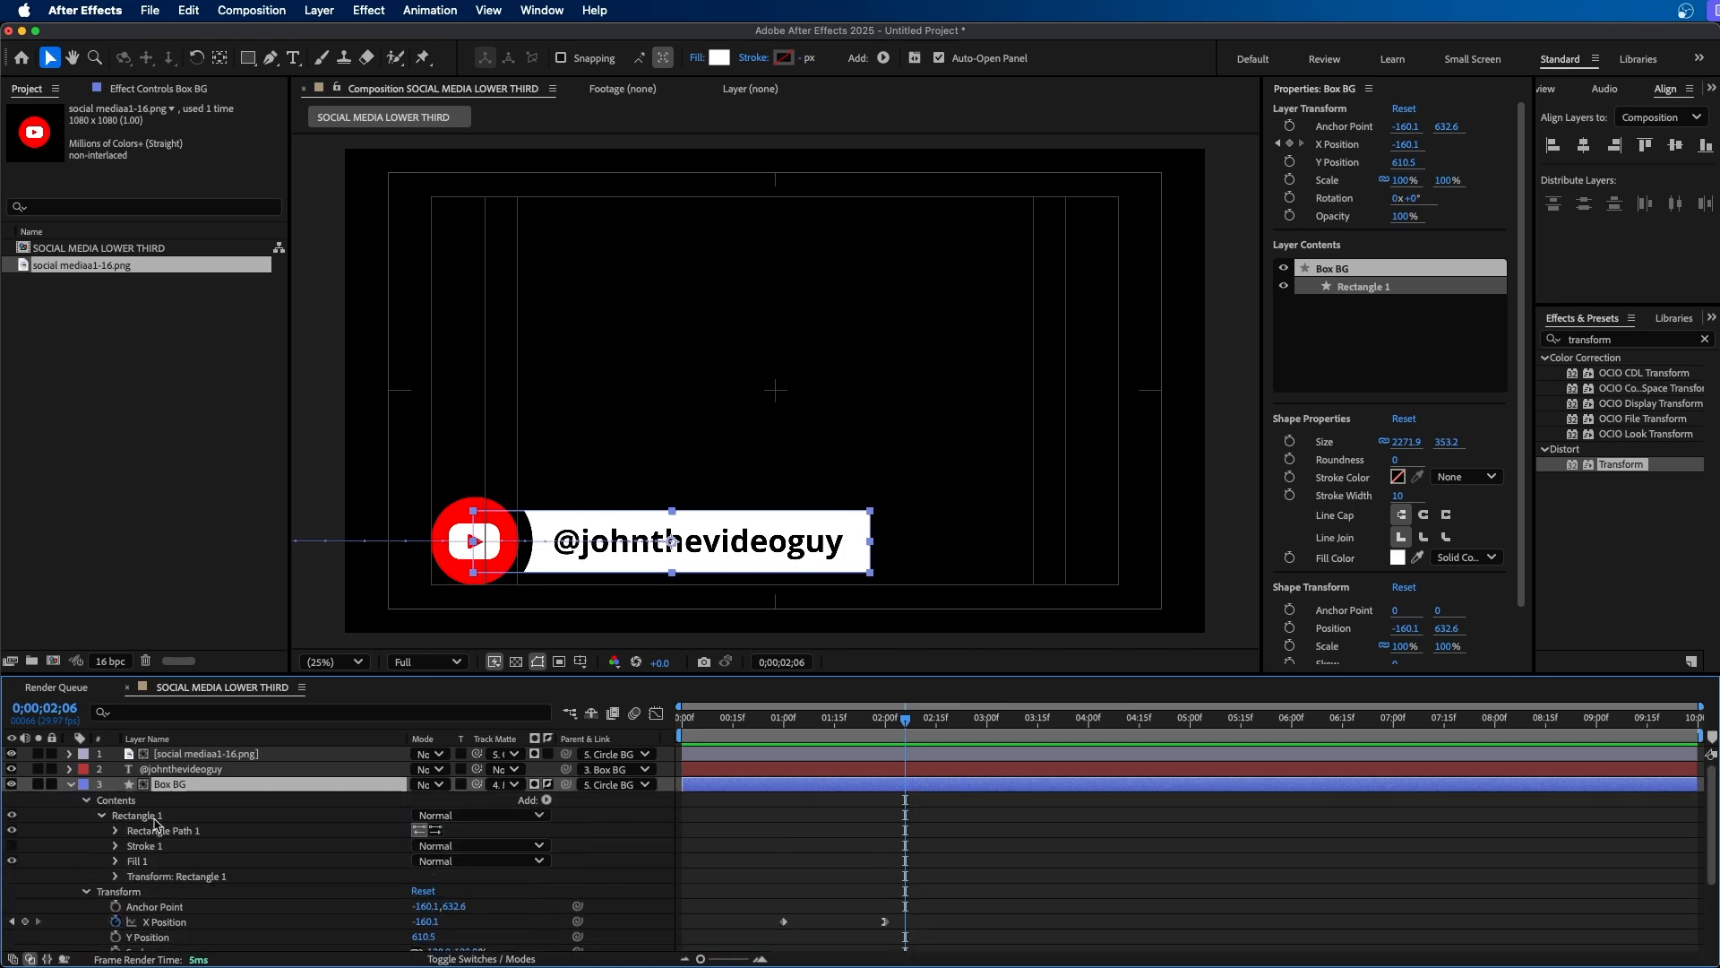
{"action": "left_click", "coordinate": [153, 817]}
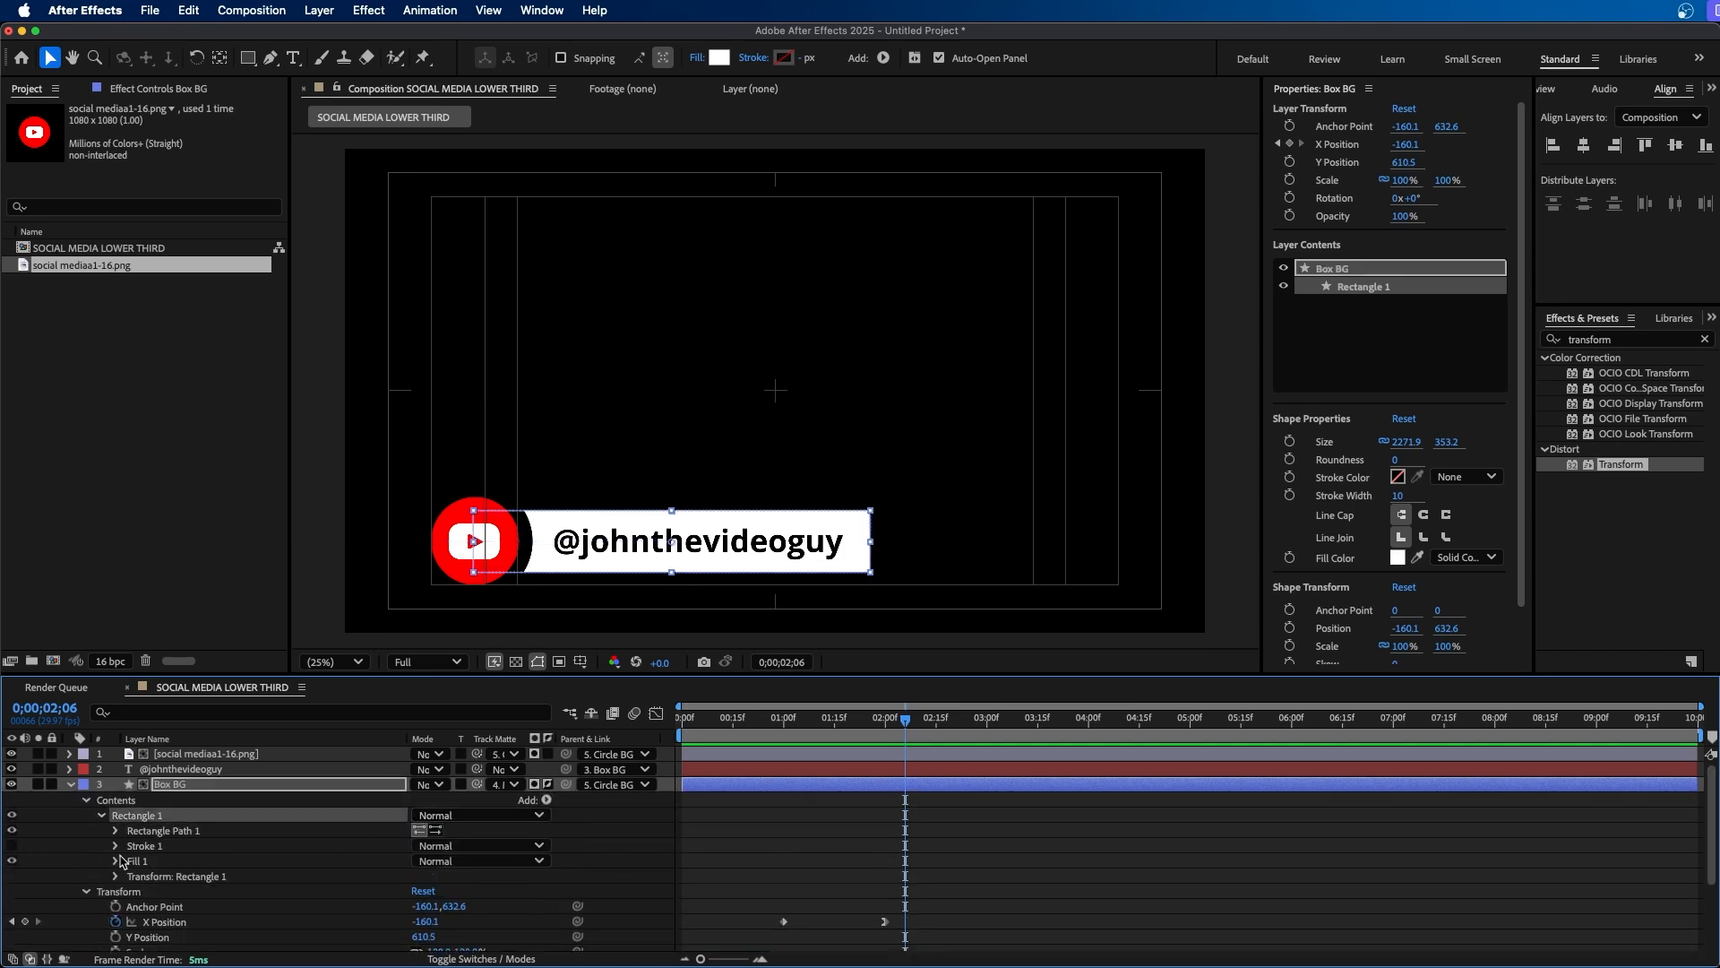
{"action": "left_click", "coordinate": [116, 831]}
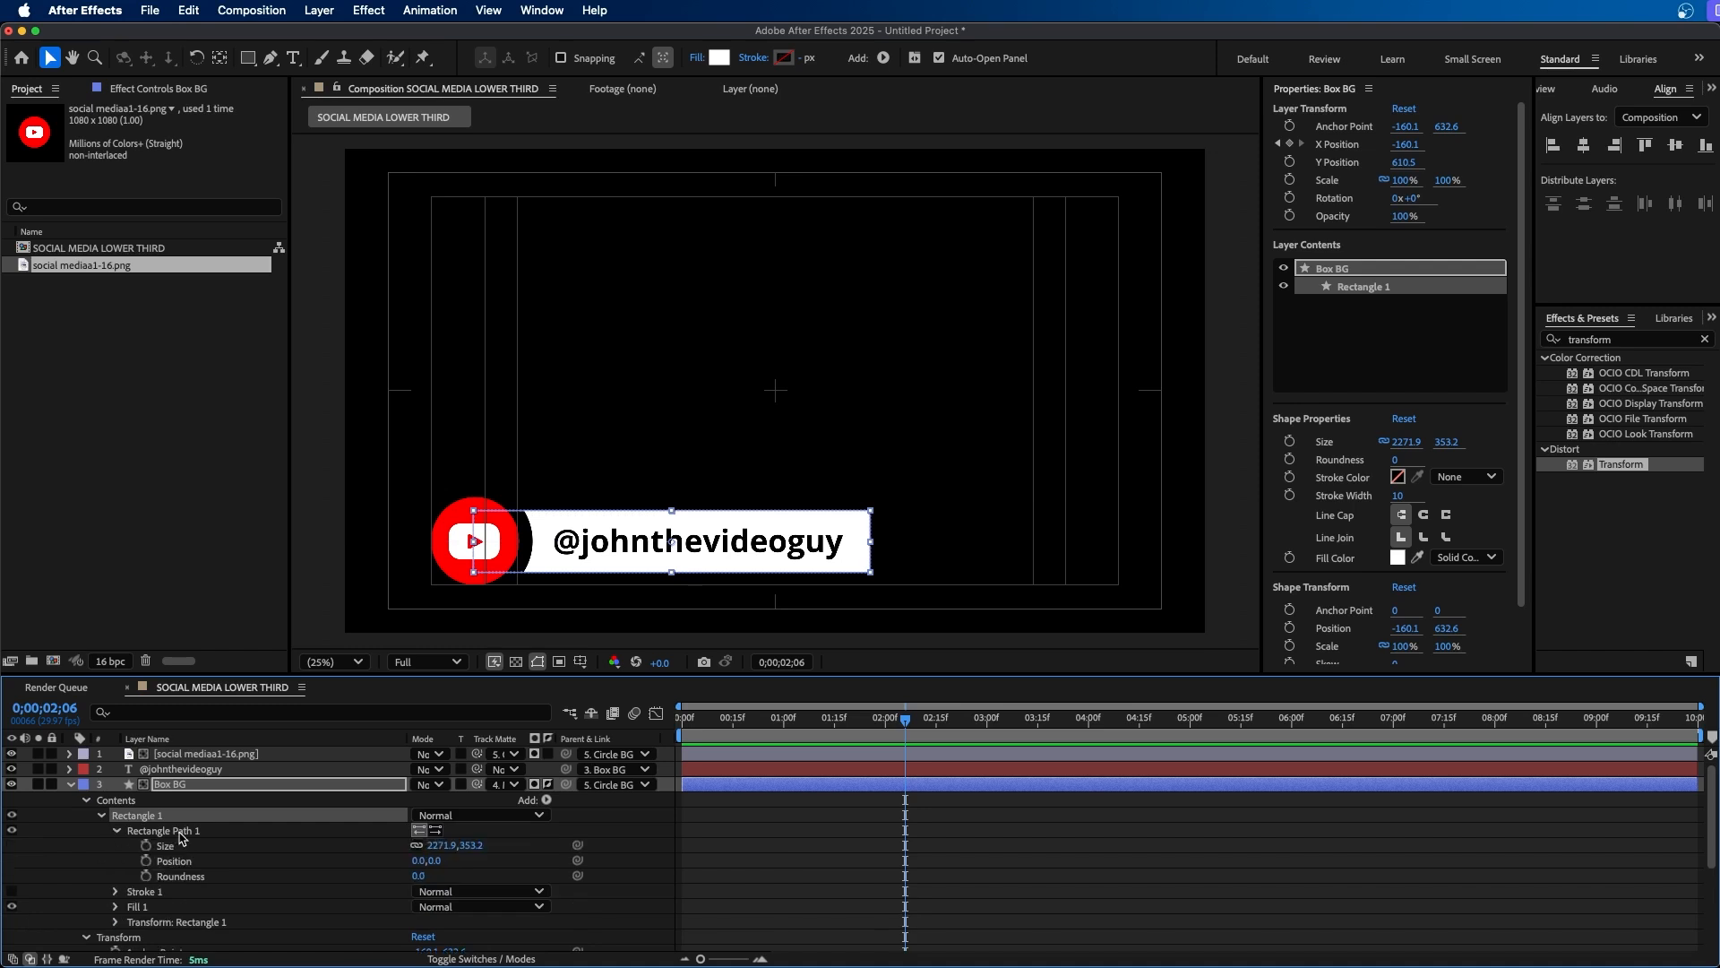
{"action": "mouse_move", "coordinate": [420, 875]}
{"action": "left_mouse_down"}
{"action": "mouse_move", "coordinate": [569, 844]}
{"action": "mouse_move", "coordinate": [425, 876]}
{"action": "left_mouse_up"}
{"action": "left_click", "coordinate": [425, 876]}
{"action": "type", "text": "80"}
{"action": "key", "text": "Return"}
{"action": "left_click", "coordinate": [608, 873]}
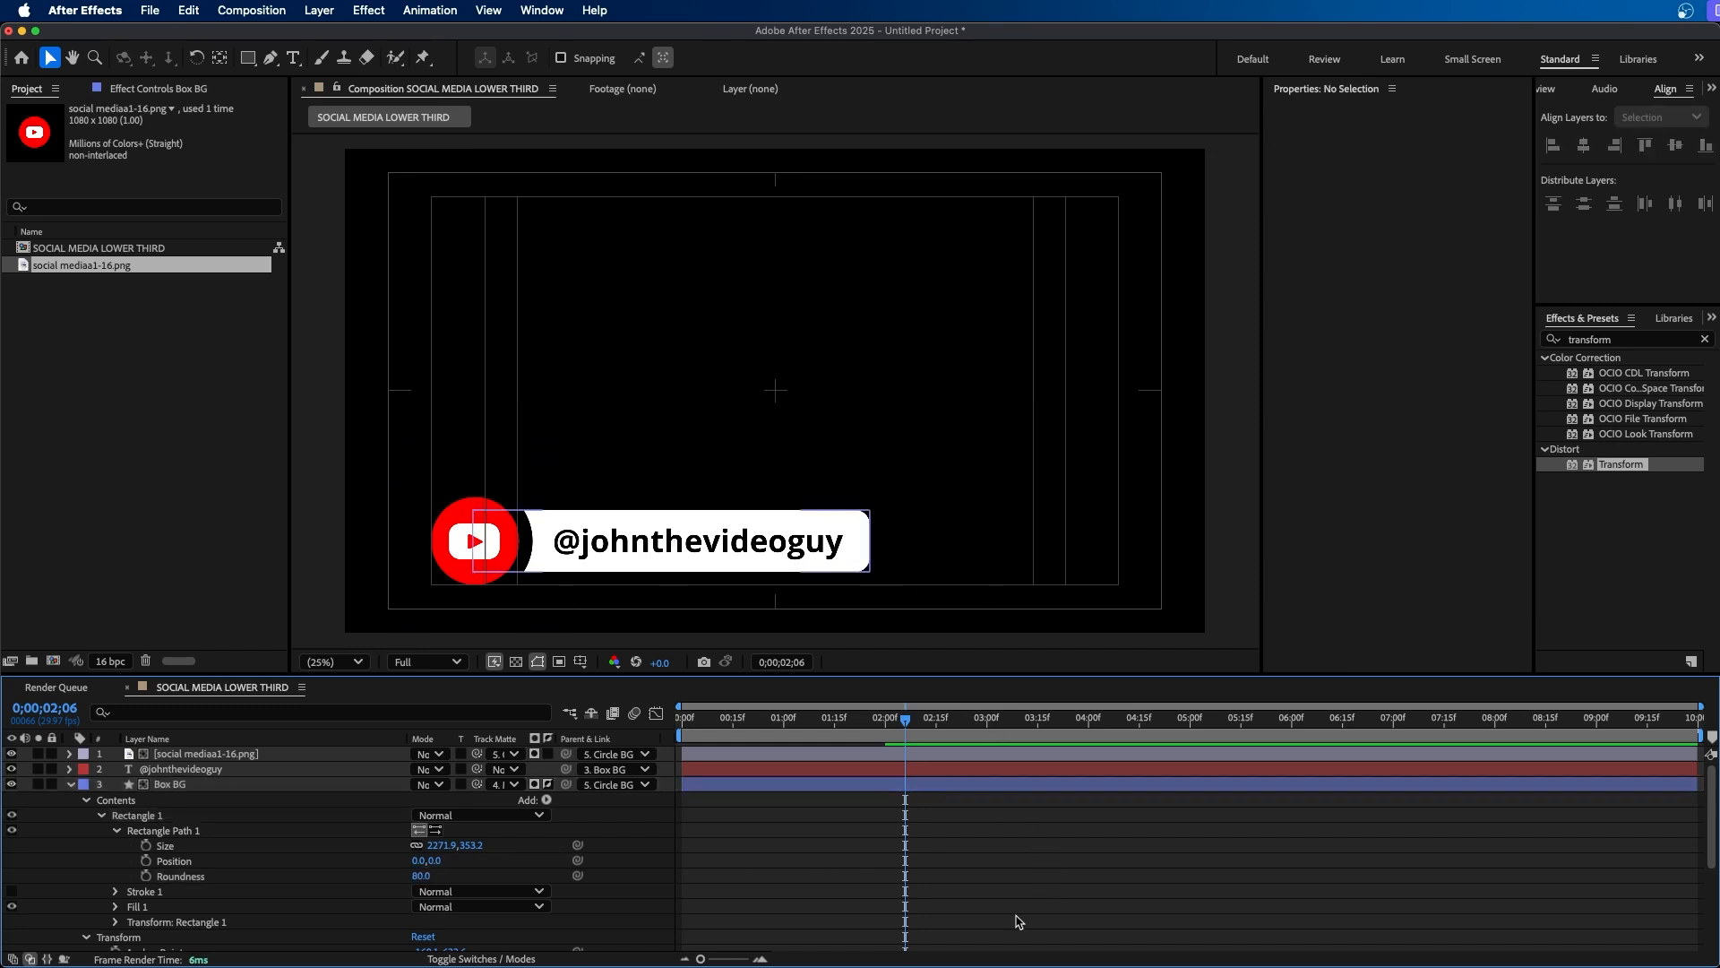
{"action": "key", "text": "space"}
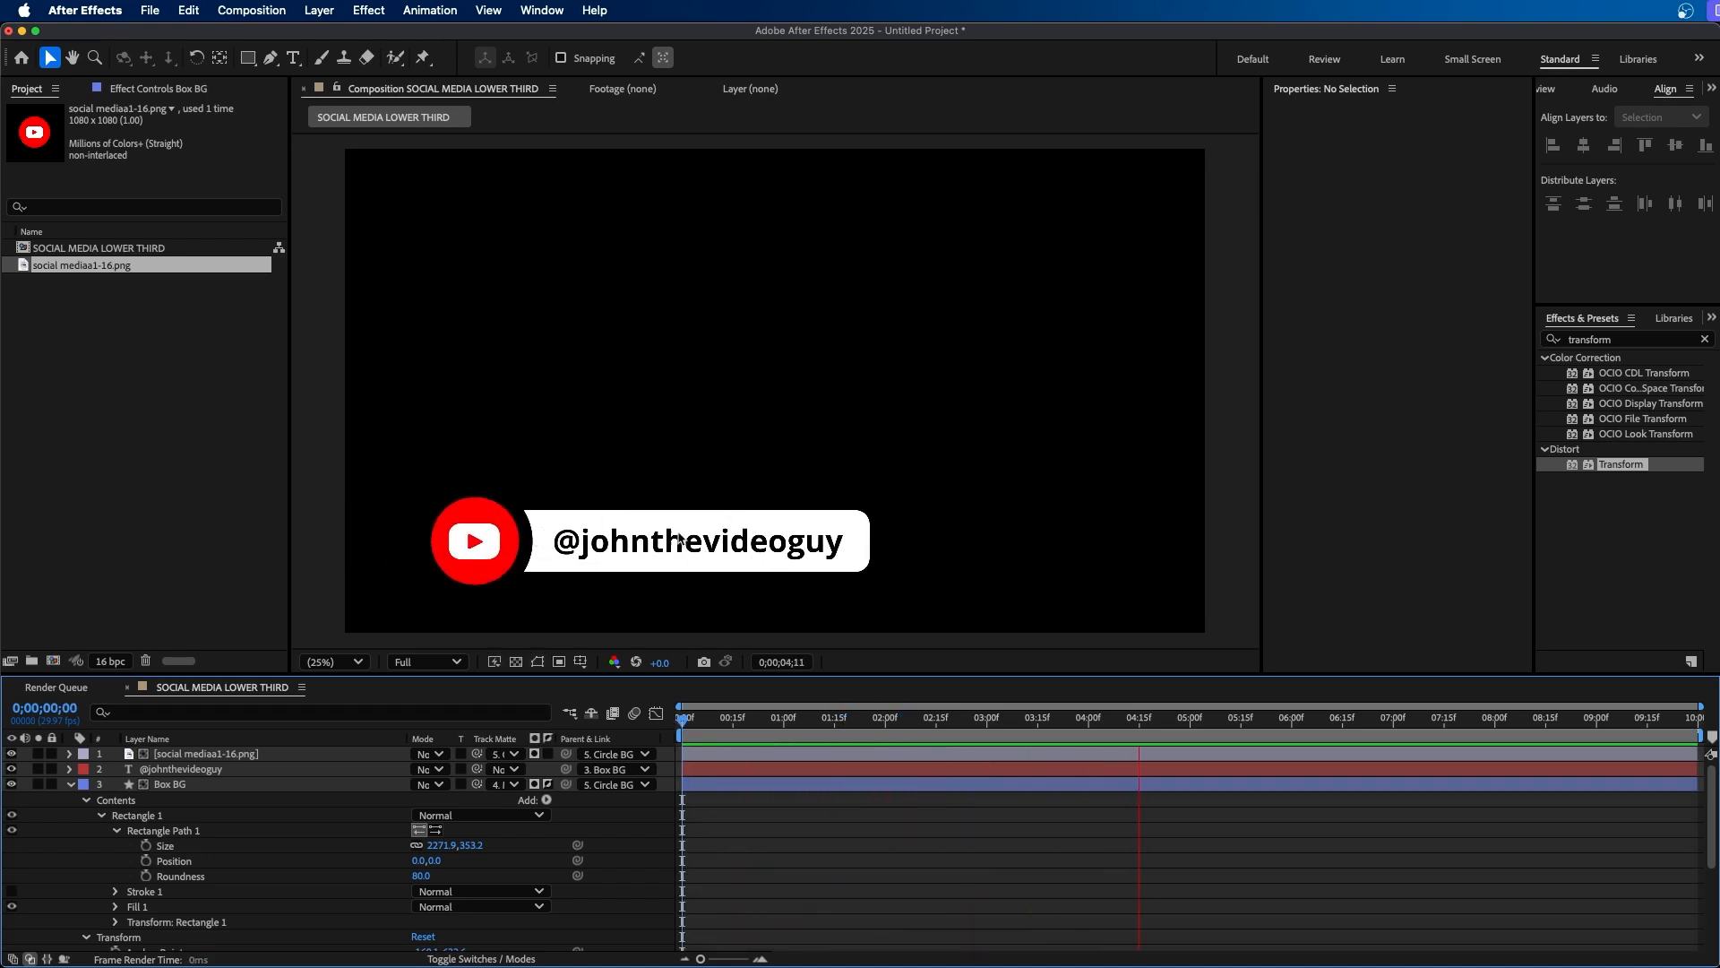
{"action": "key", "text": "space"}
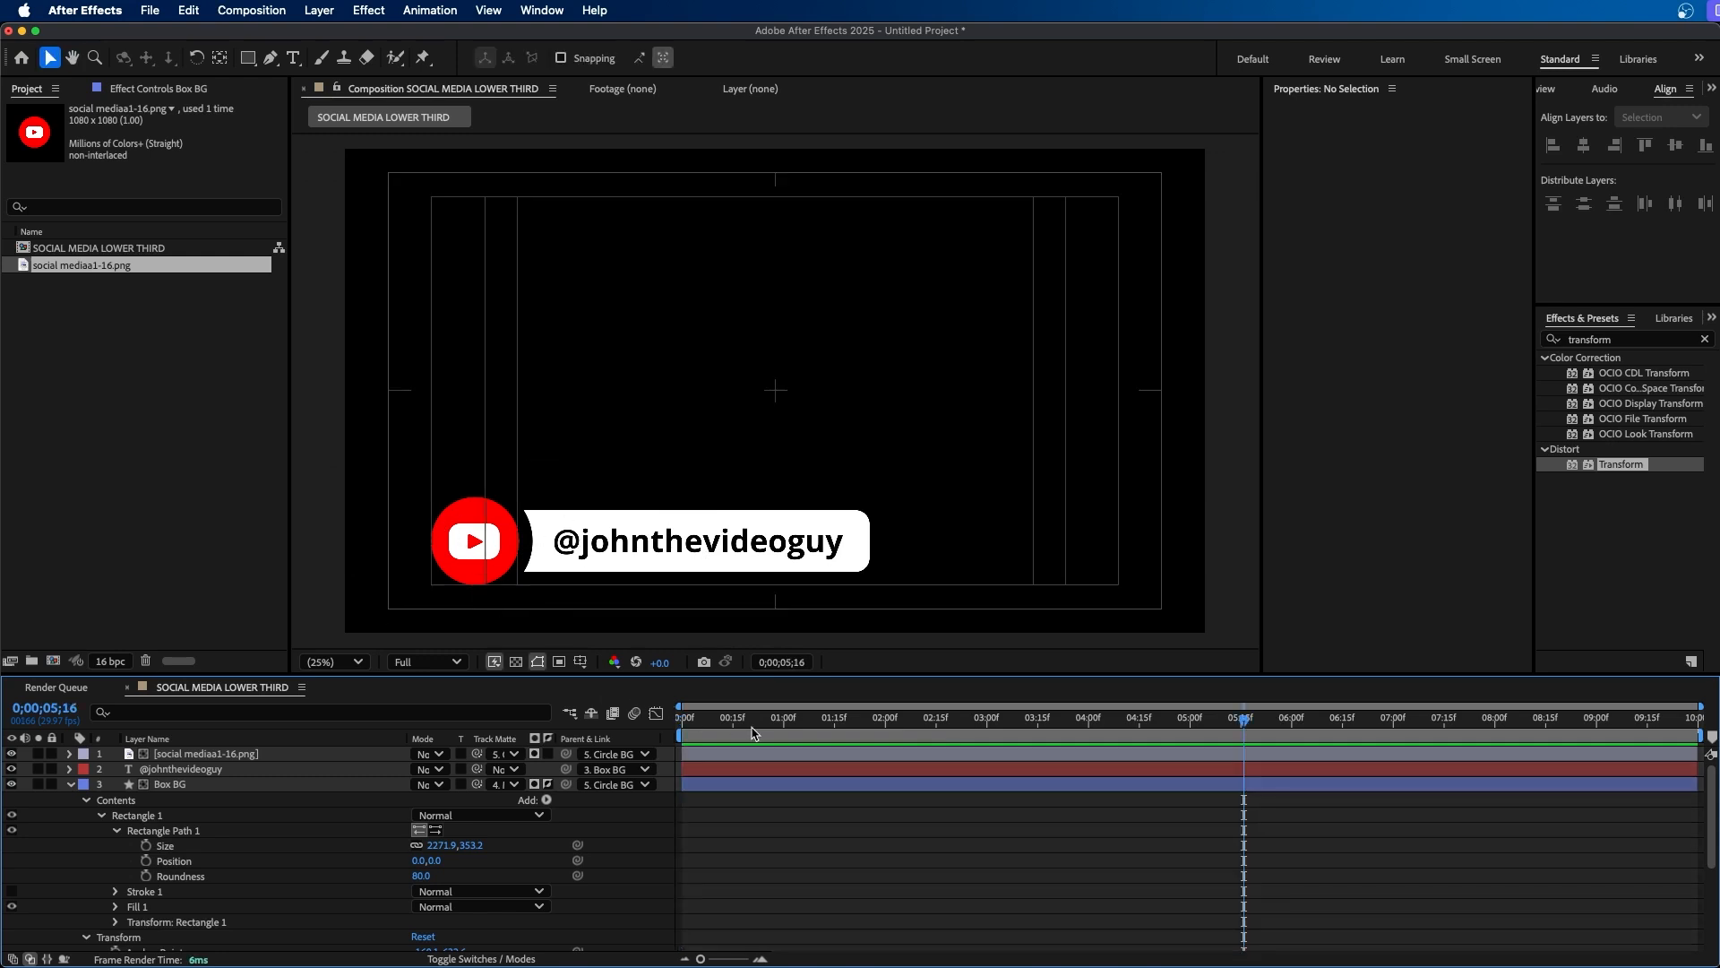
Examine where the Box BG bar starts relative to the logo circle and its matte at 0;00;00;29.
{"action": "left_click", "coordinate": [170, 784]}
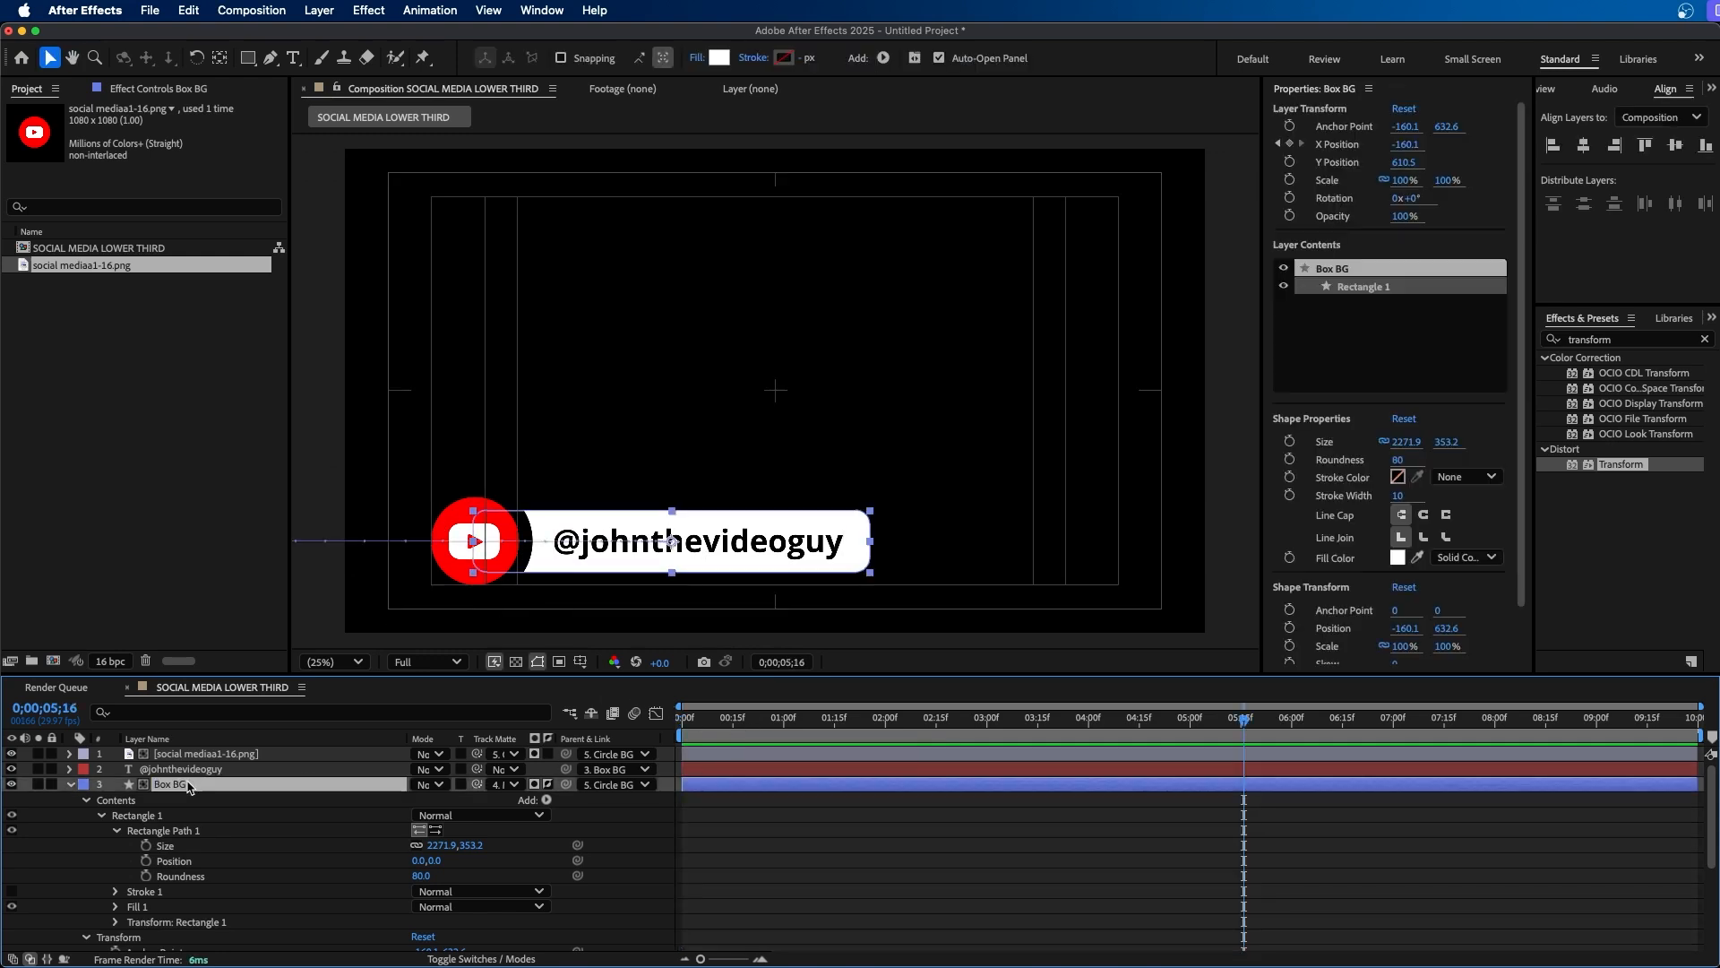
{"action": "left_click", "coordinate": [72, 785]}
{"action": "left_click", "coordinate": [158, 799]}
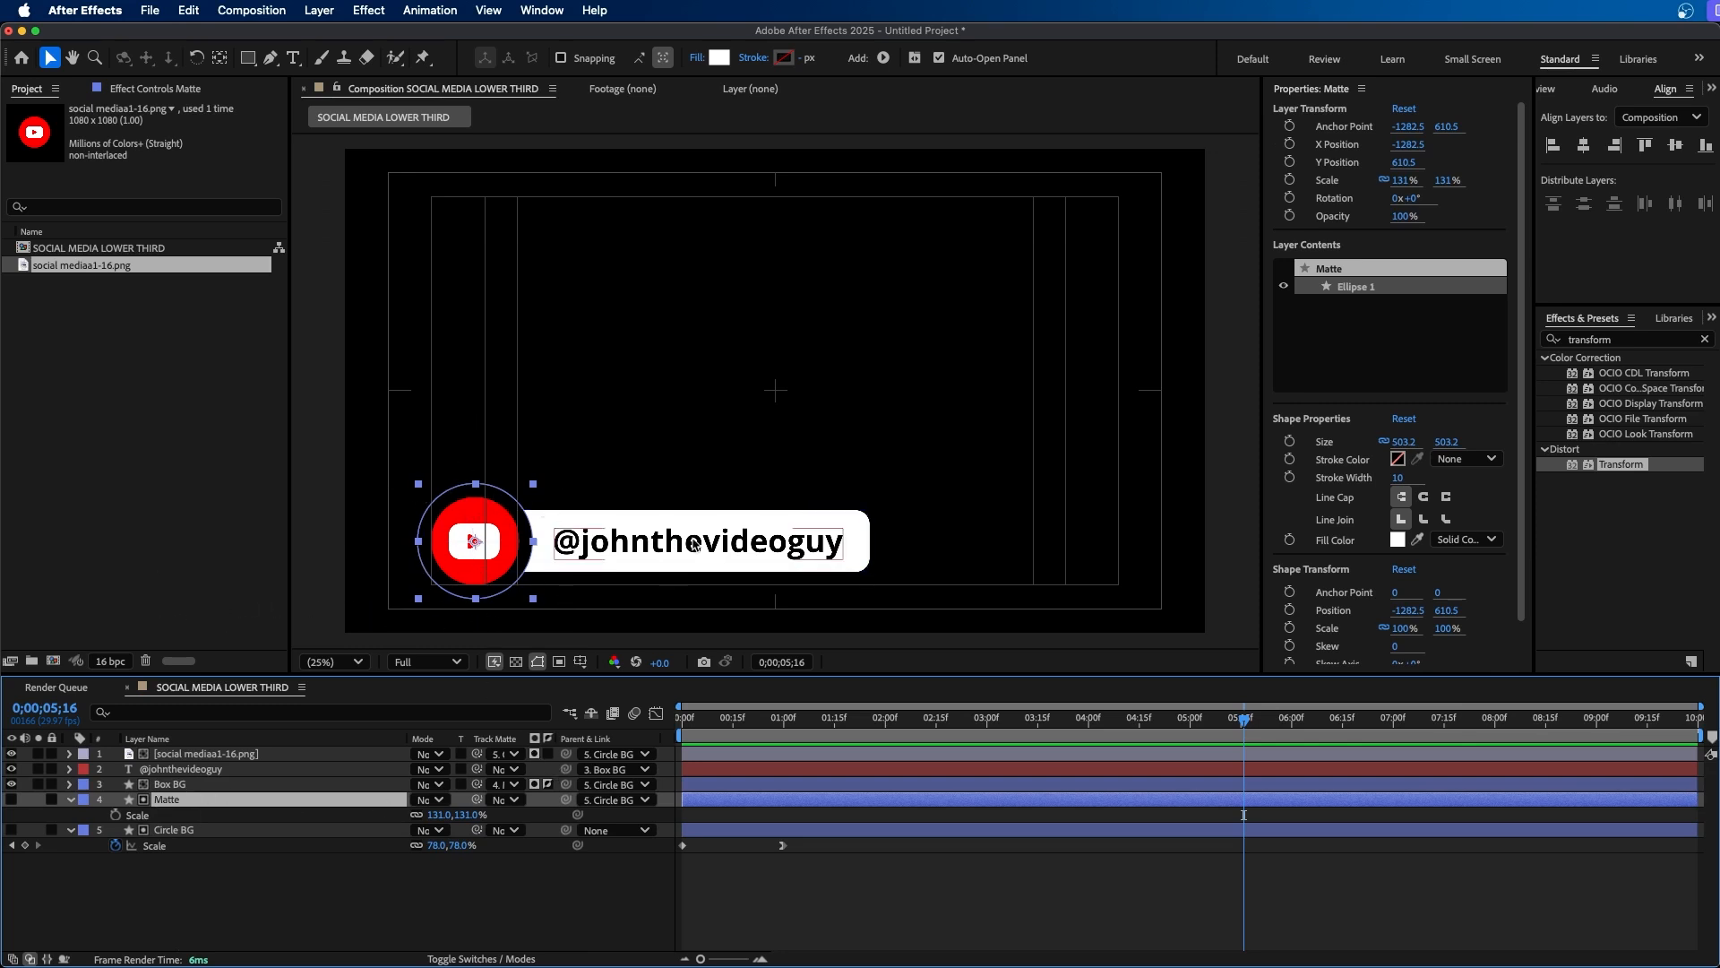
{"action": "left_click", "coordinate": [184, 785]}
{"action": "left_click_drag", "start_coordinate": [865, 719], "coordinate": [780, 732]}
{"action": "key", "text": "comma"}
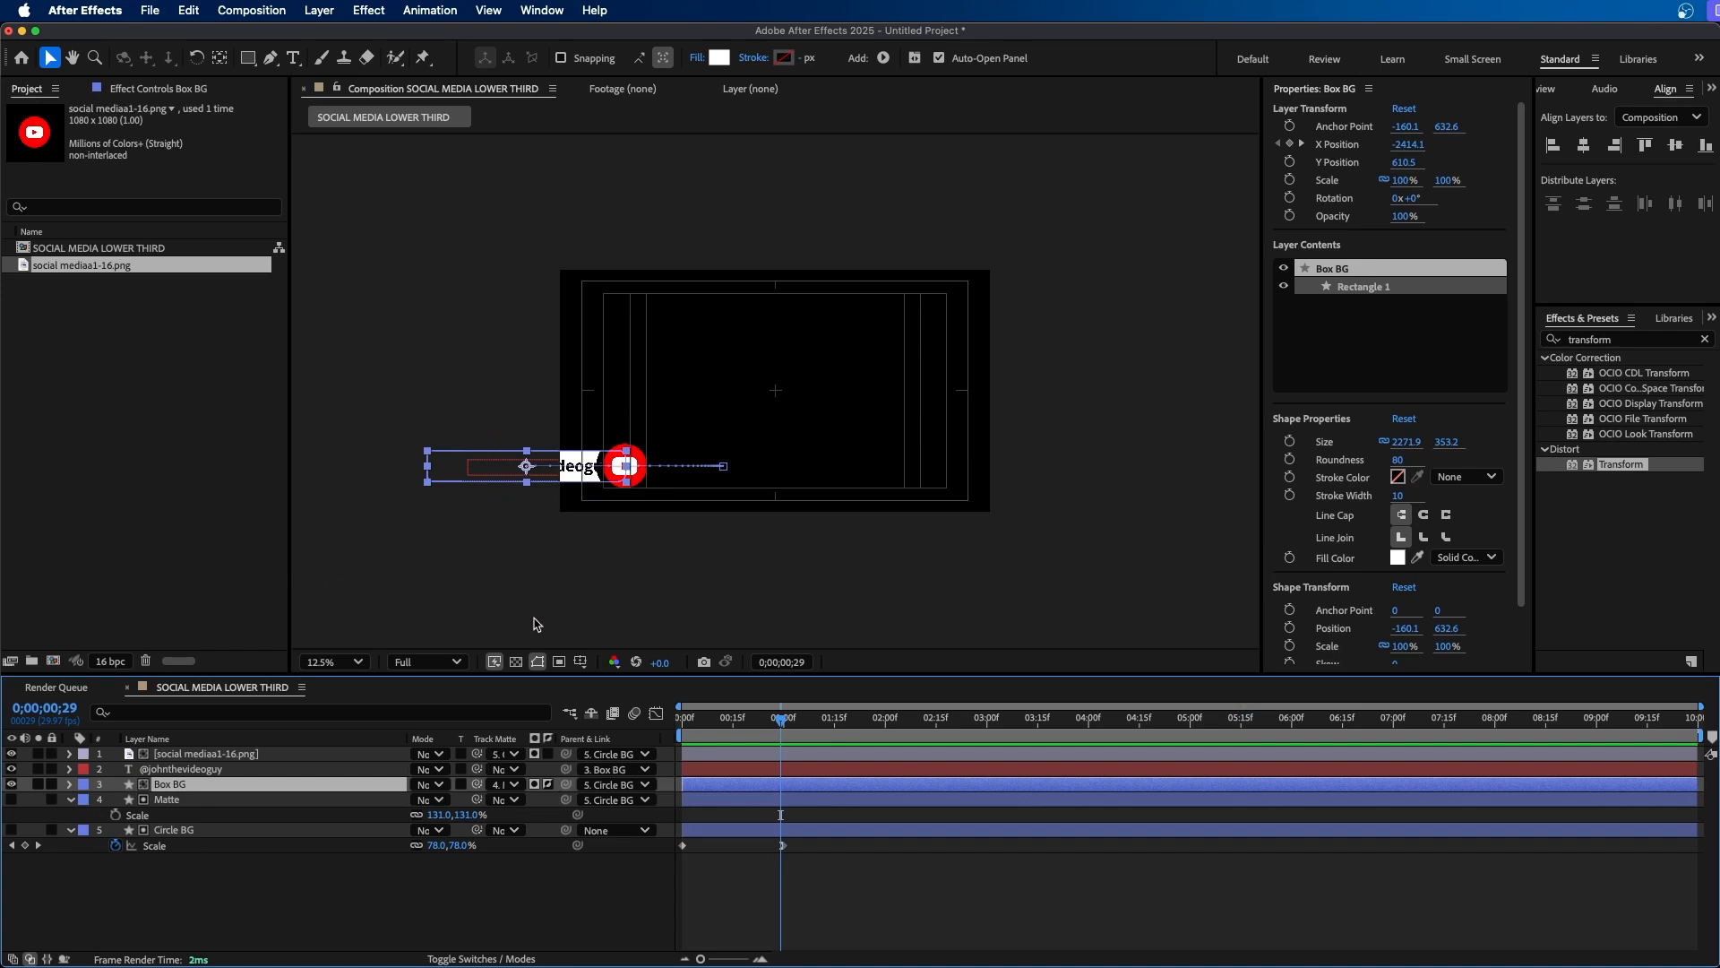
{"action": "key", "text": "period"}
{"action": "left_click_drag", "start_coordinate": [539, 542], "coordinate": [795, 443]}
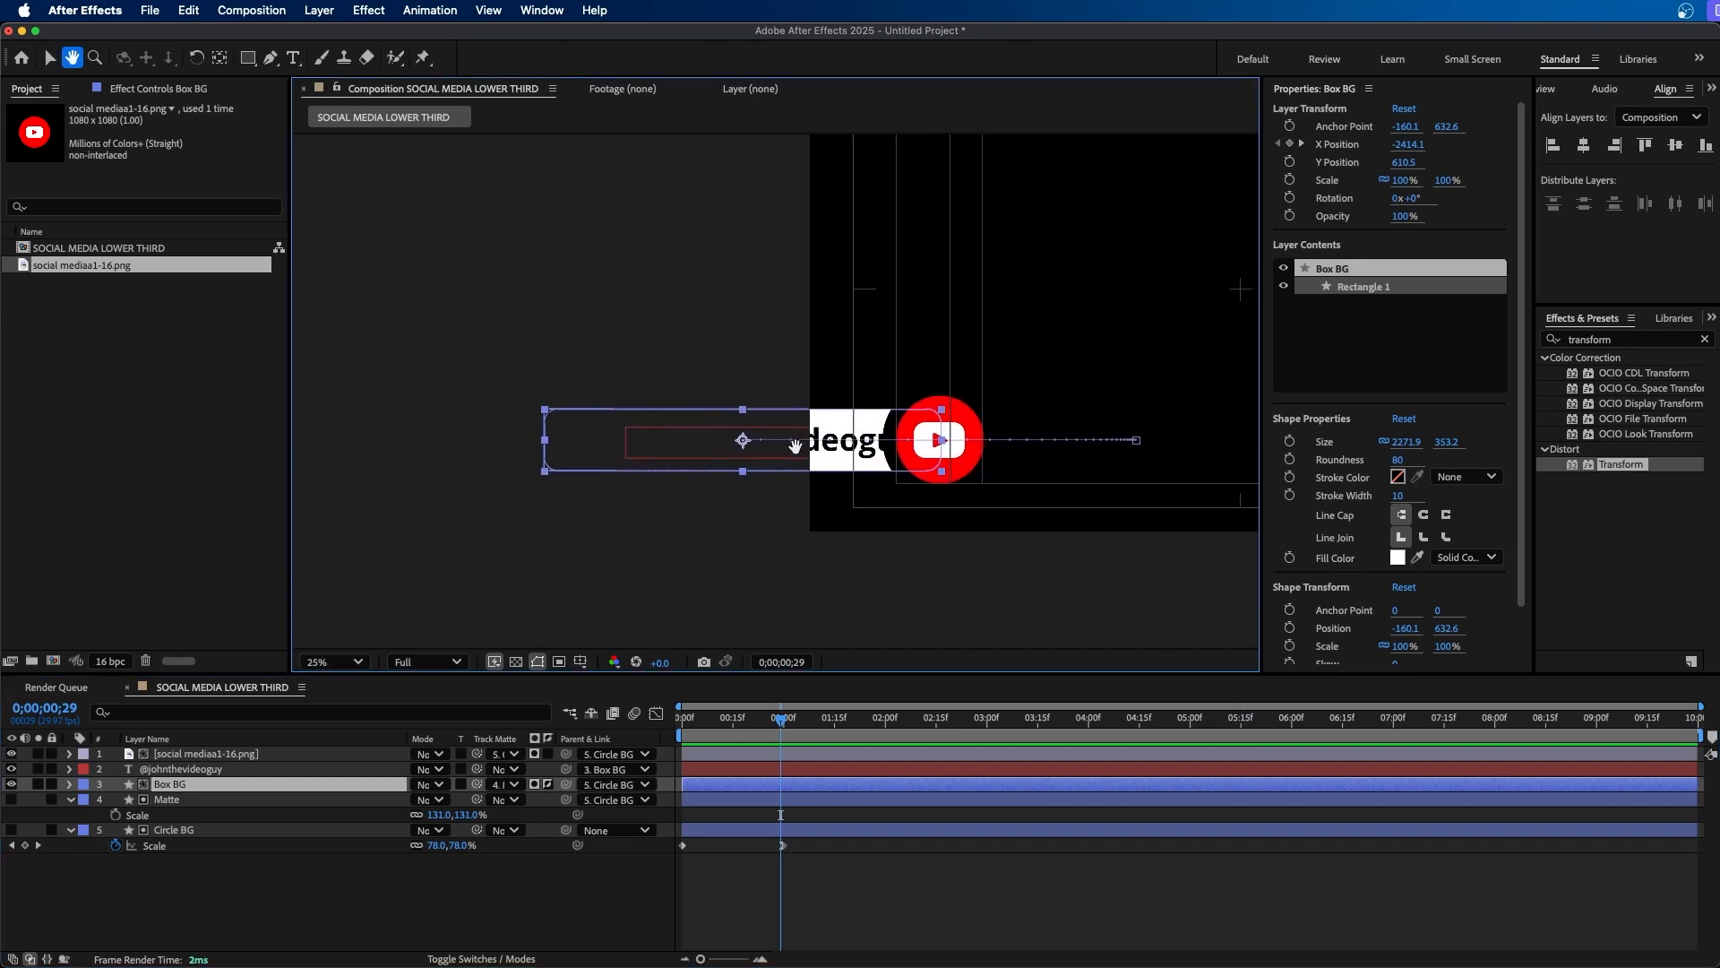
Draw a closed four-sided Pen shape on the Matte layer, covering the bar's hidden start area from the logo circle's center past the frame's left edge.
{"action": "key", "text": "g"}
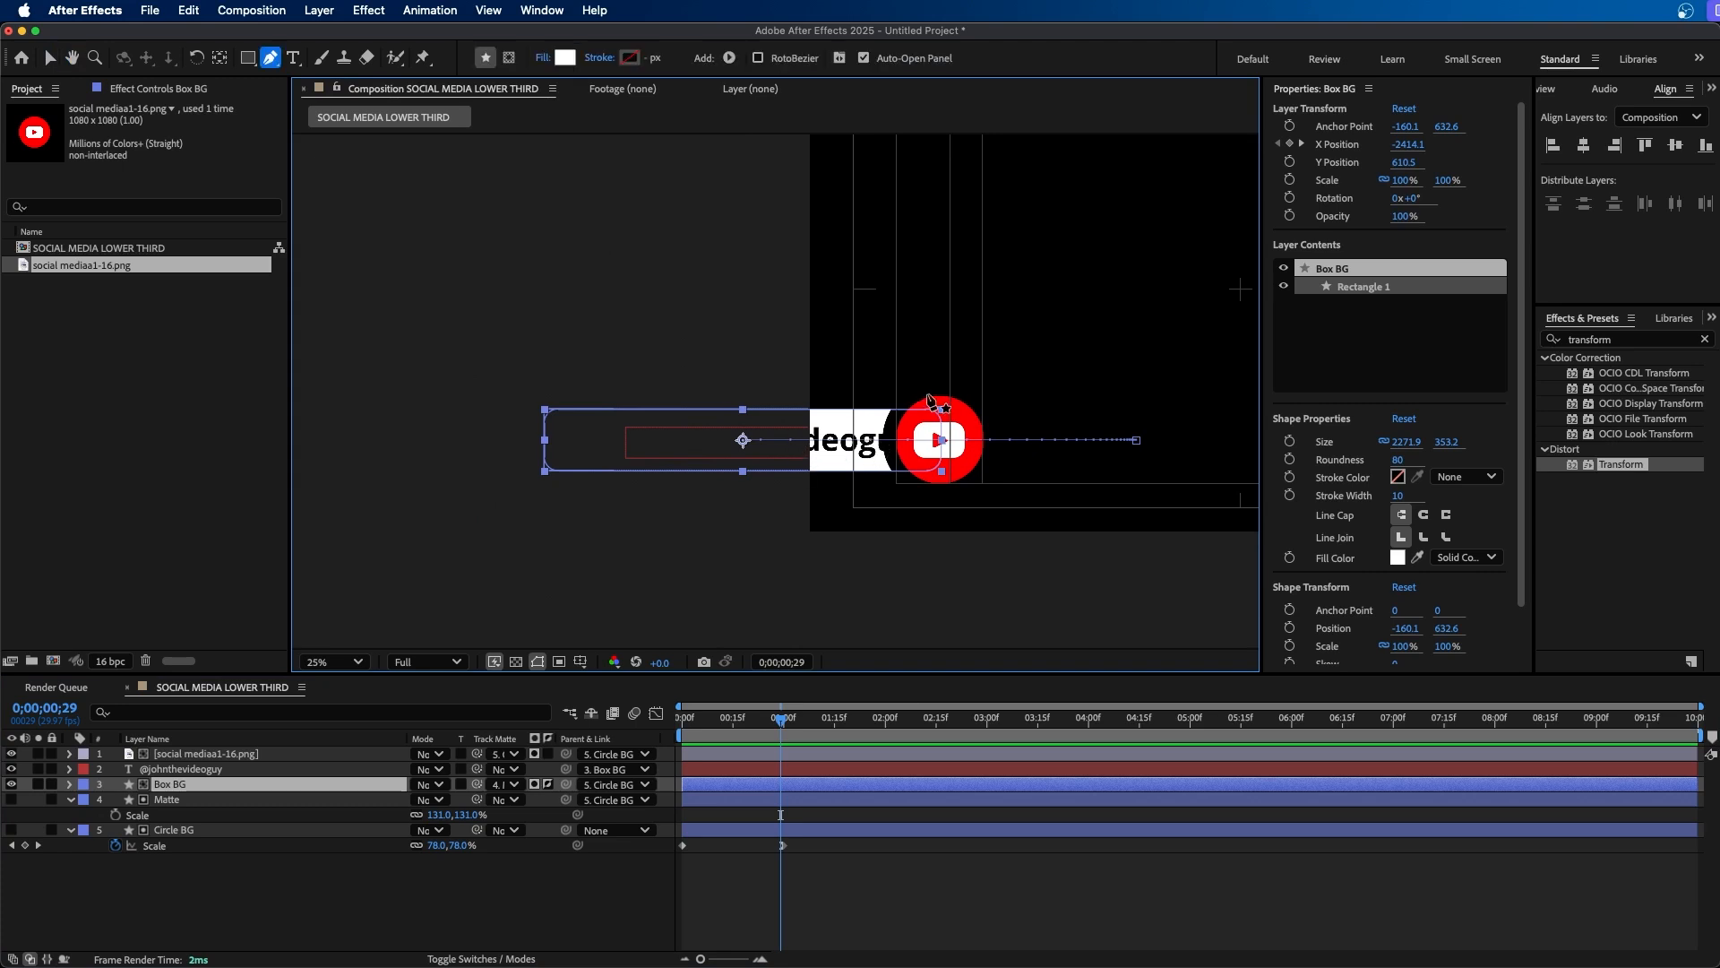
{"action": "left_click", "coordinate": [833, 923]}
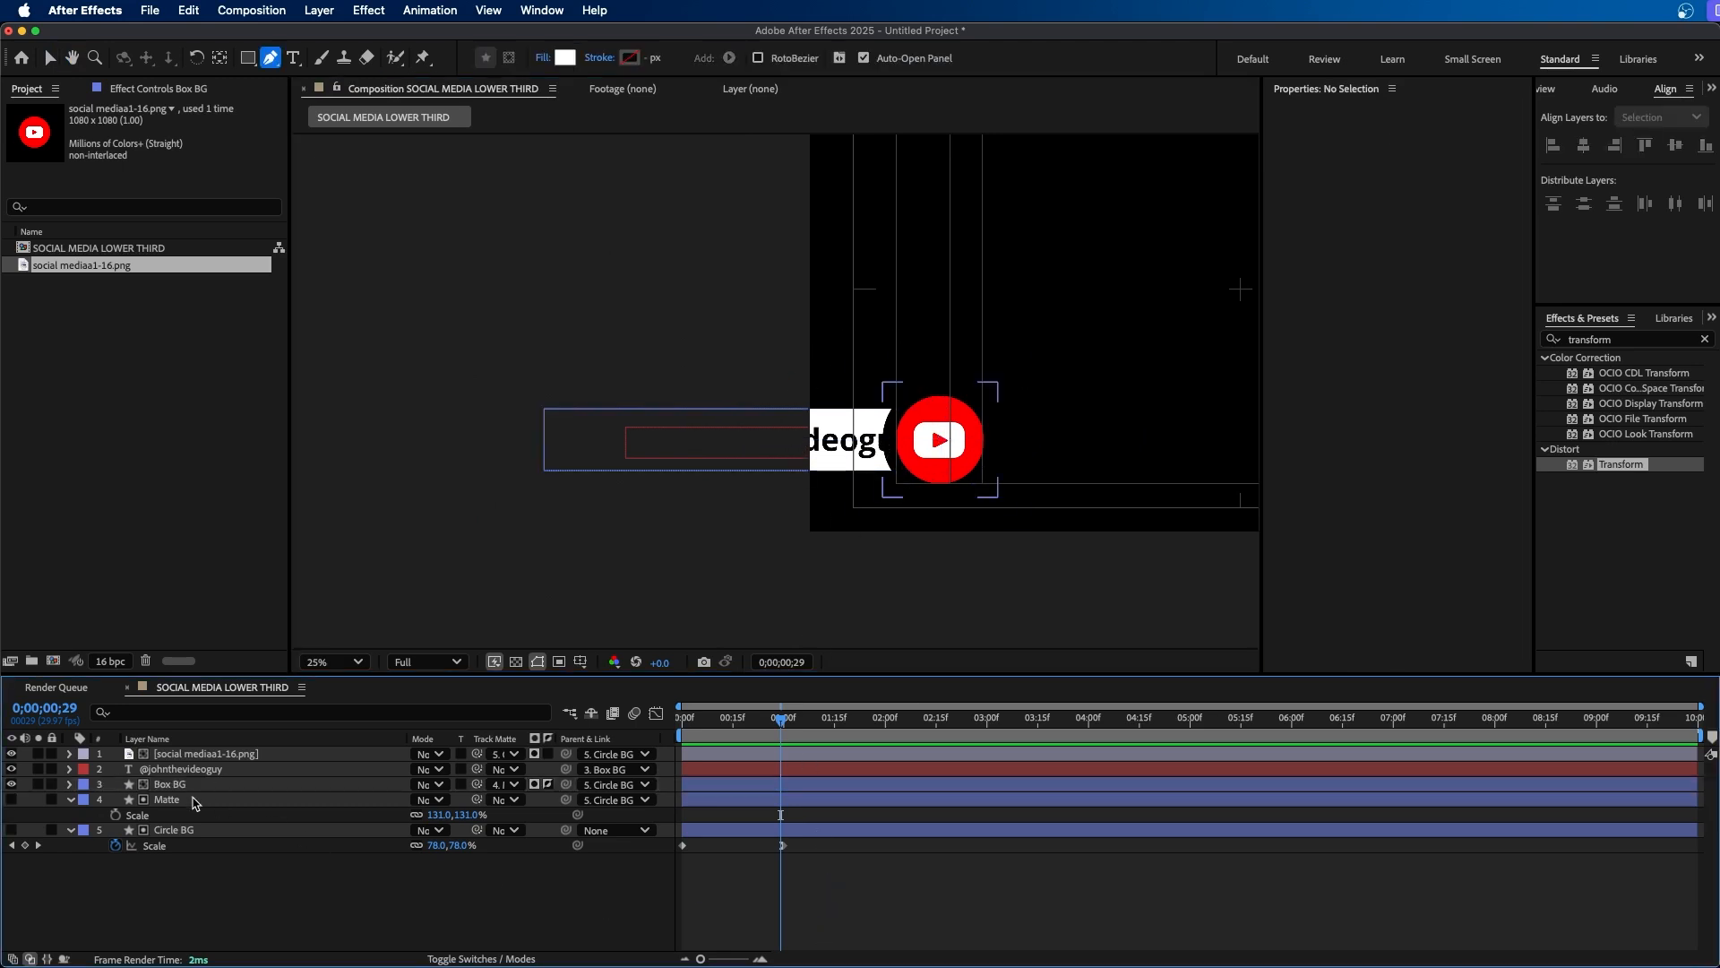
{"action": "left_click", "coordinate": [219, 801]}
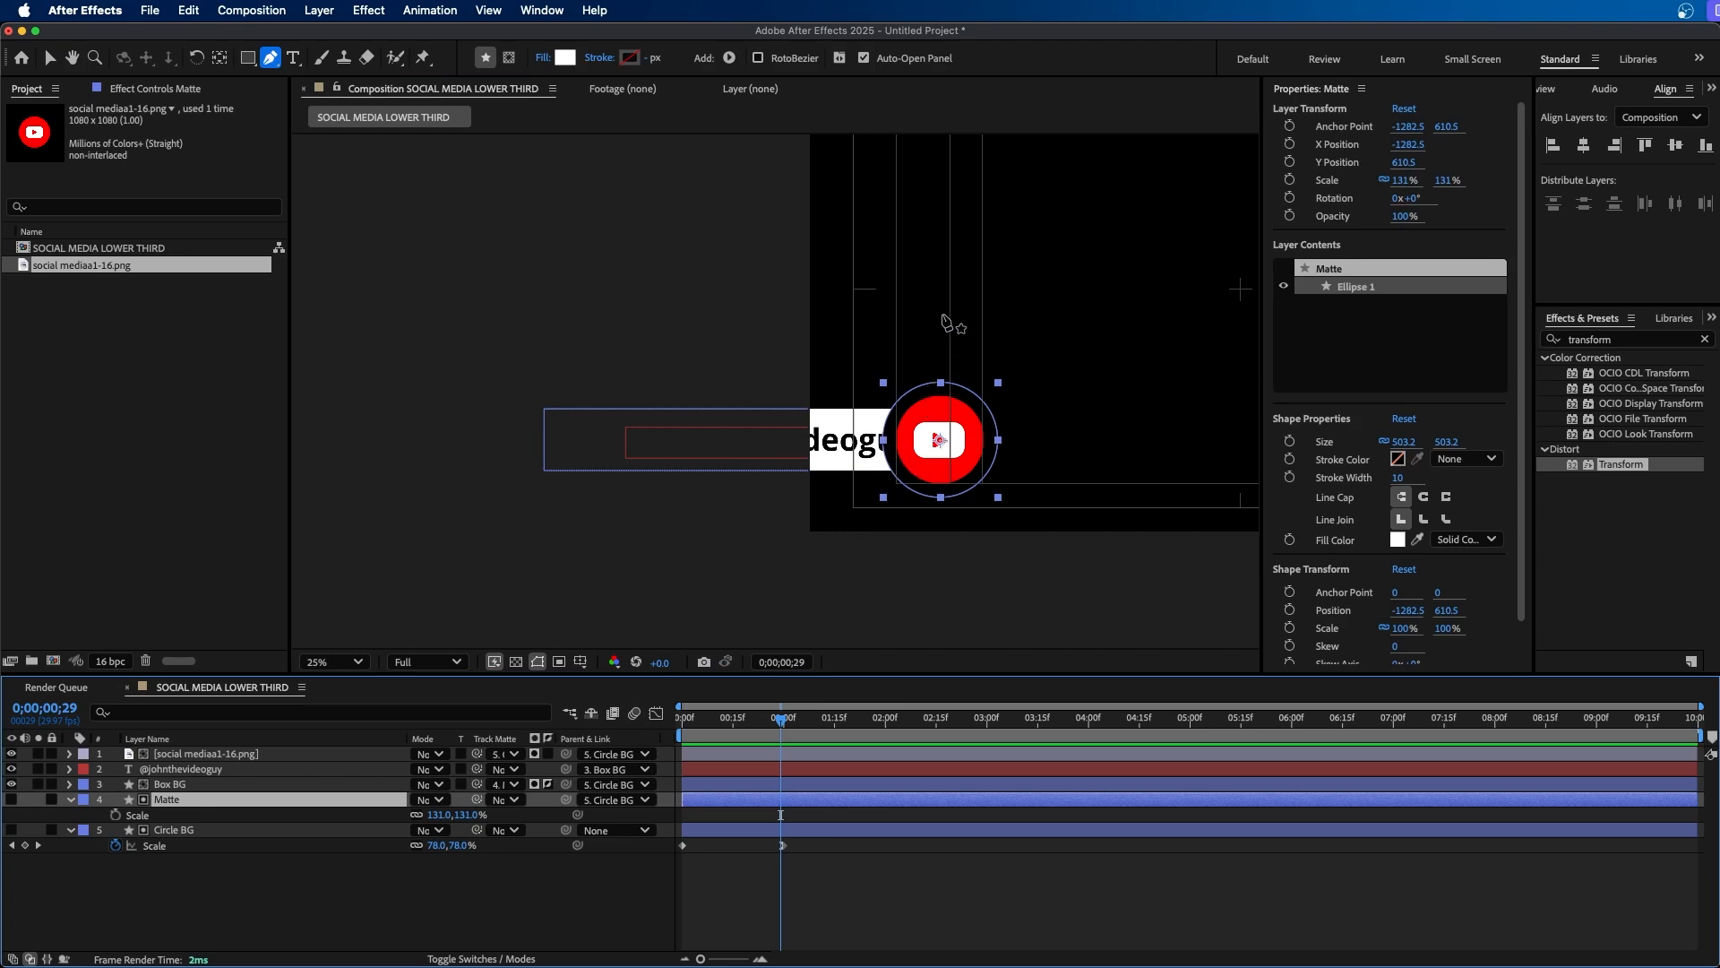
{"action": "left_click", "coordinate": [945, 219]}
{"action": "left_click", "coordinate": [936, 618]}
{"action": "left_click", "coordinate": [323, 611]}
{"action": "left_click", "coordinate": [348, 205]}
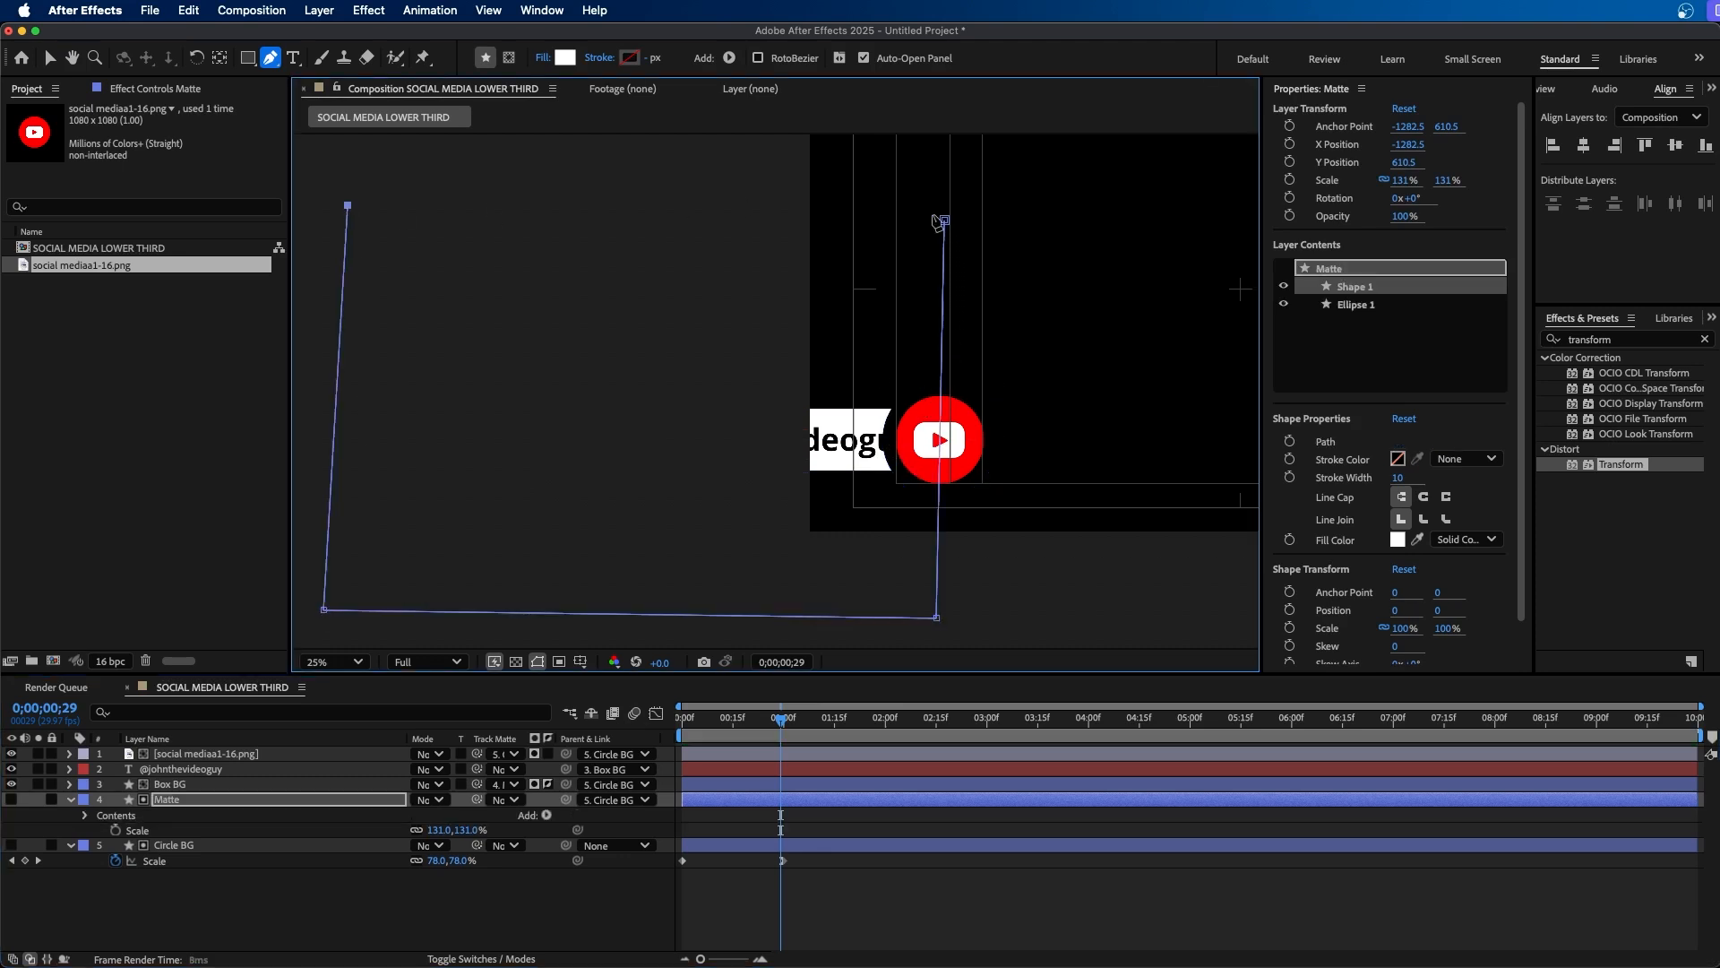
{"action": "left_click", "coordinate": [944, 219]}
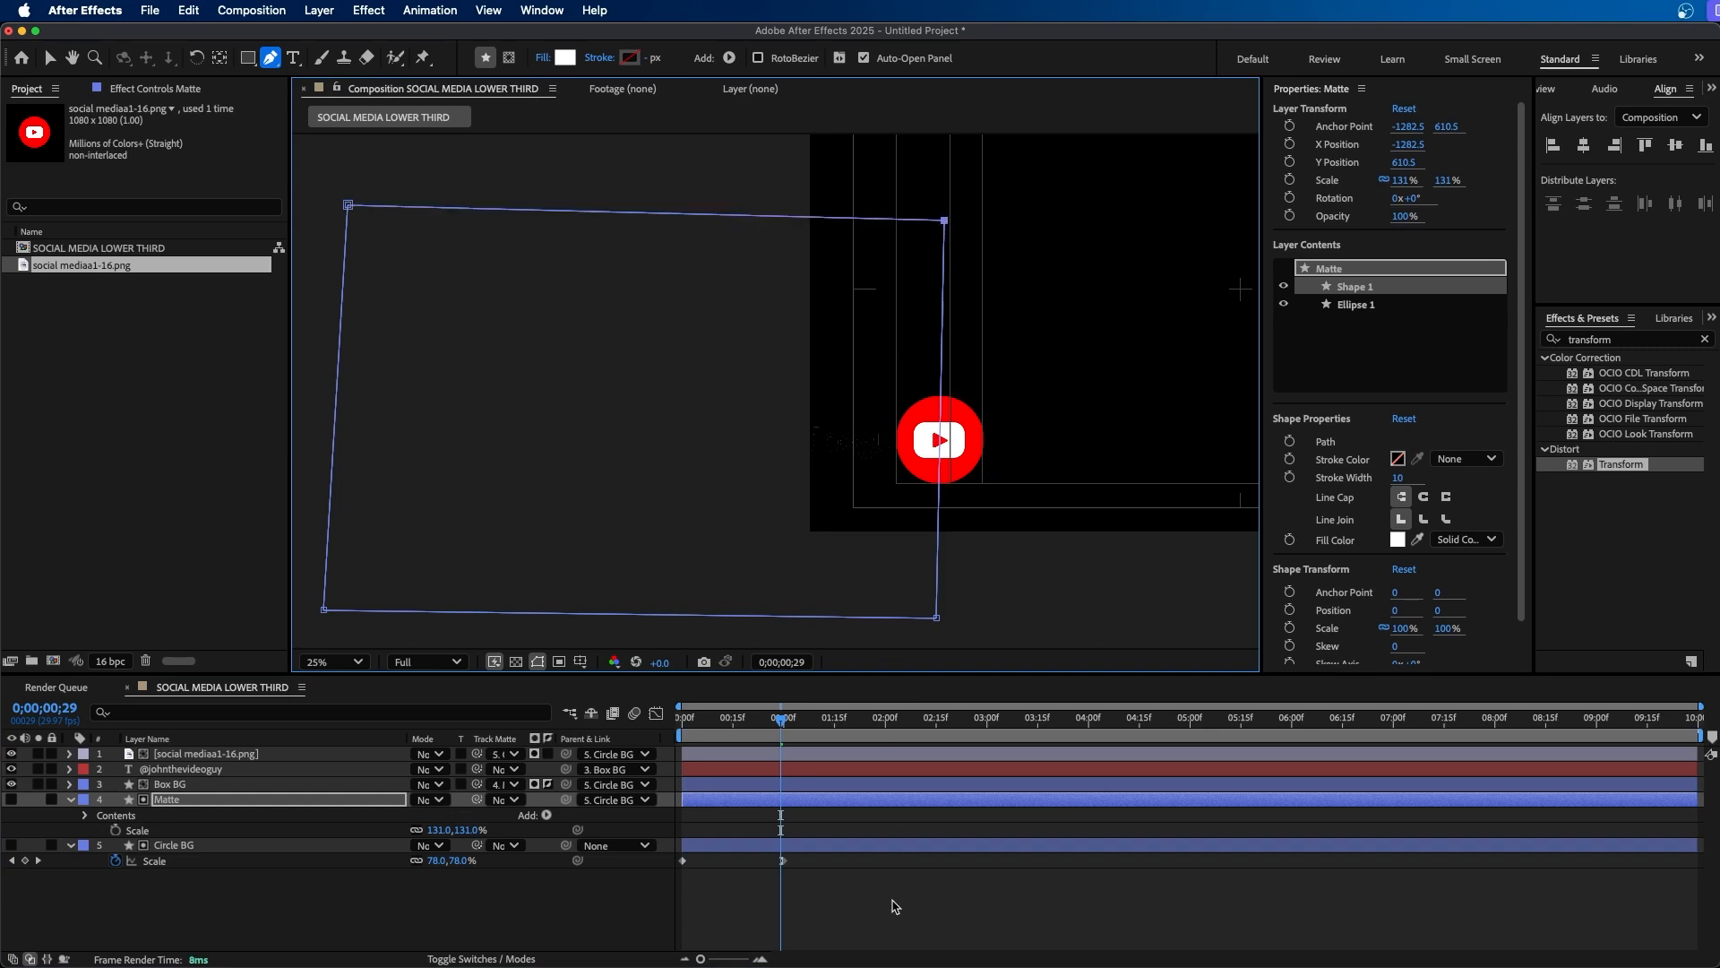
{"action": "left_click", "coordinate": [888, 903]}
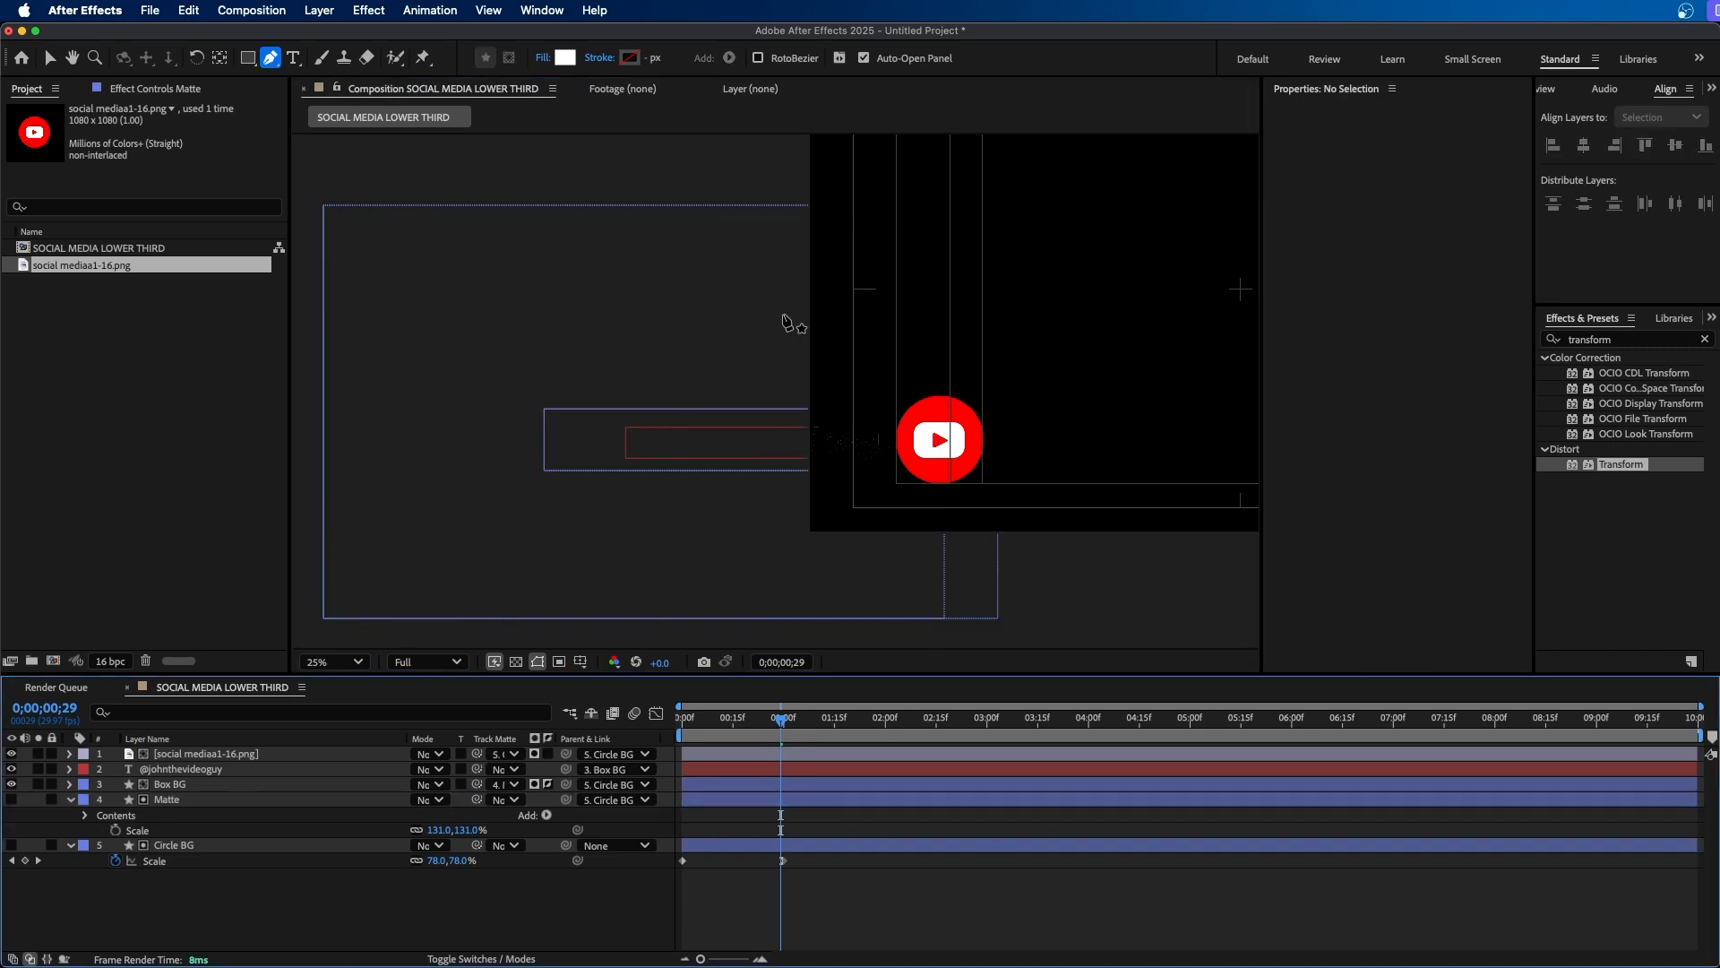
Preview the opening frames and turn on the transparency grid at 0;00;00;08 to check for stray visible text.
{"action": "key", "text": "space"}
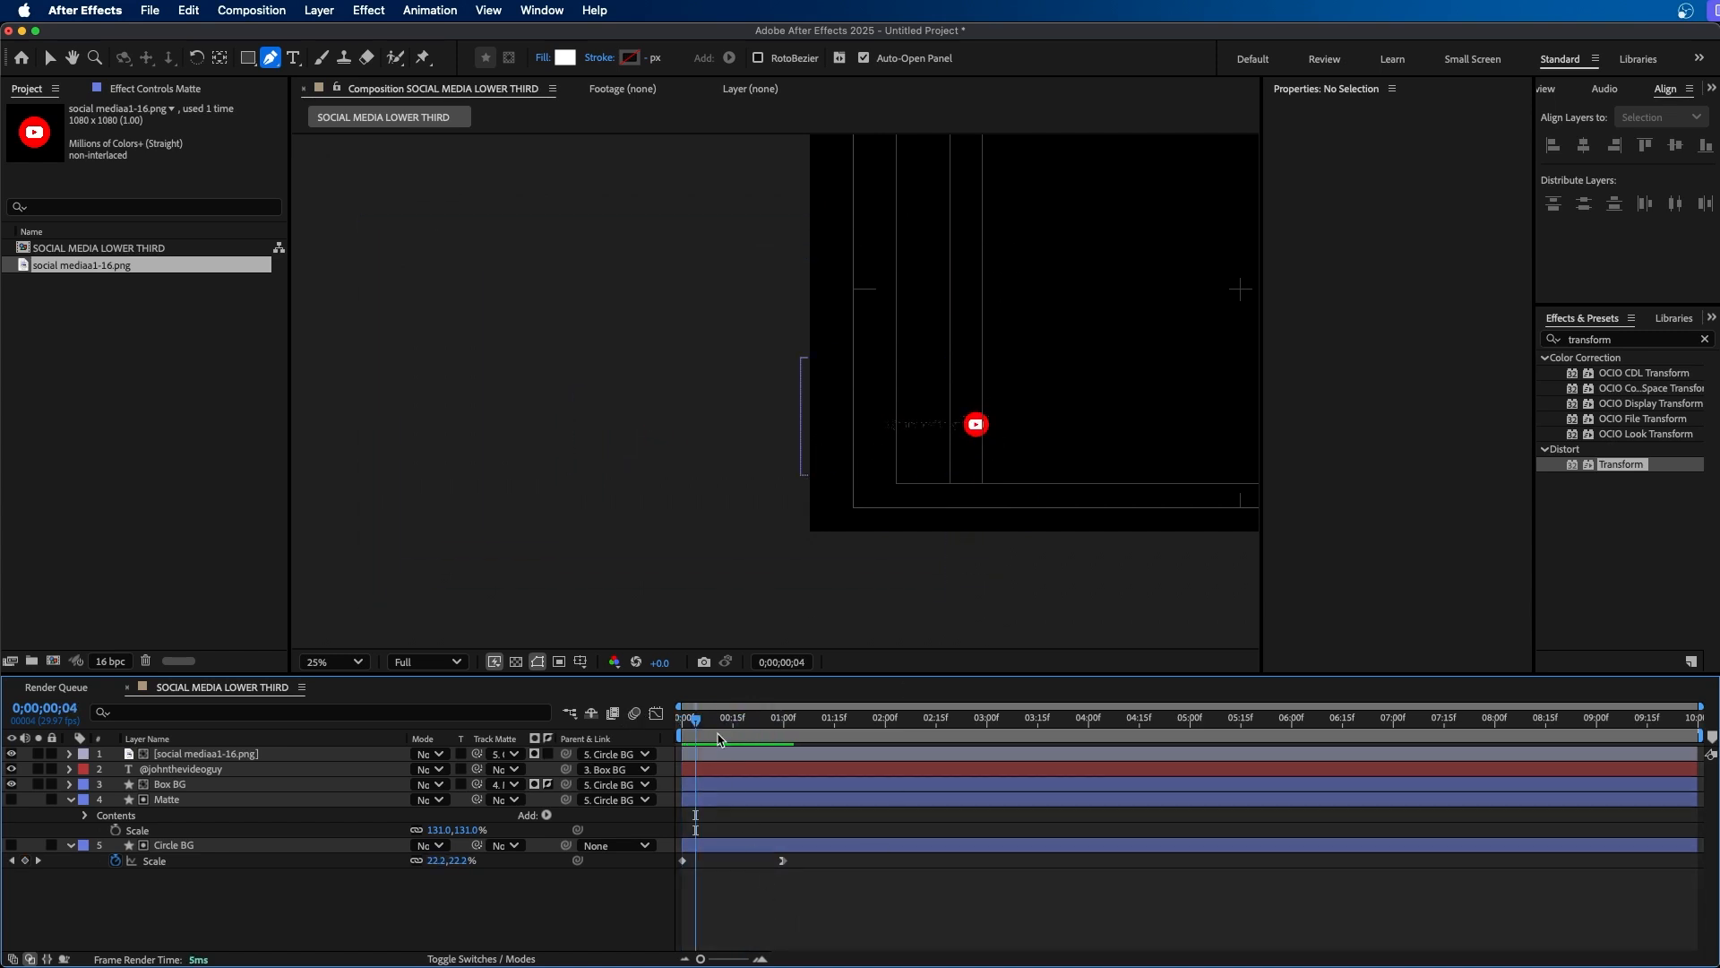
{"action": "left_click_drag", "start_coordinate": [714, 722], "coordinate": [709, 726]}
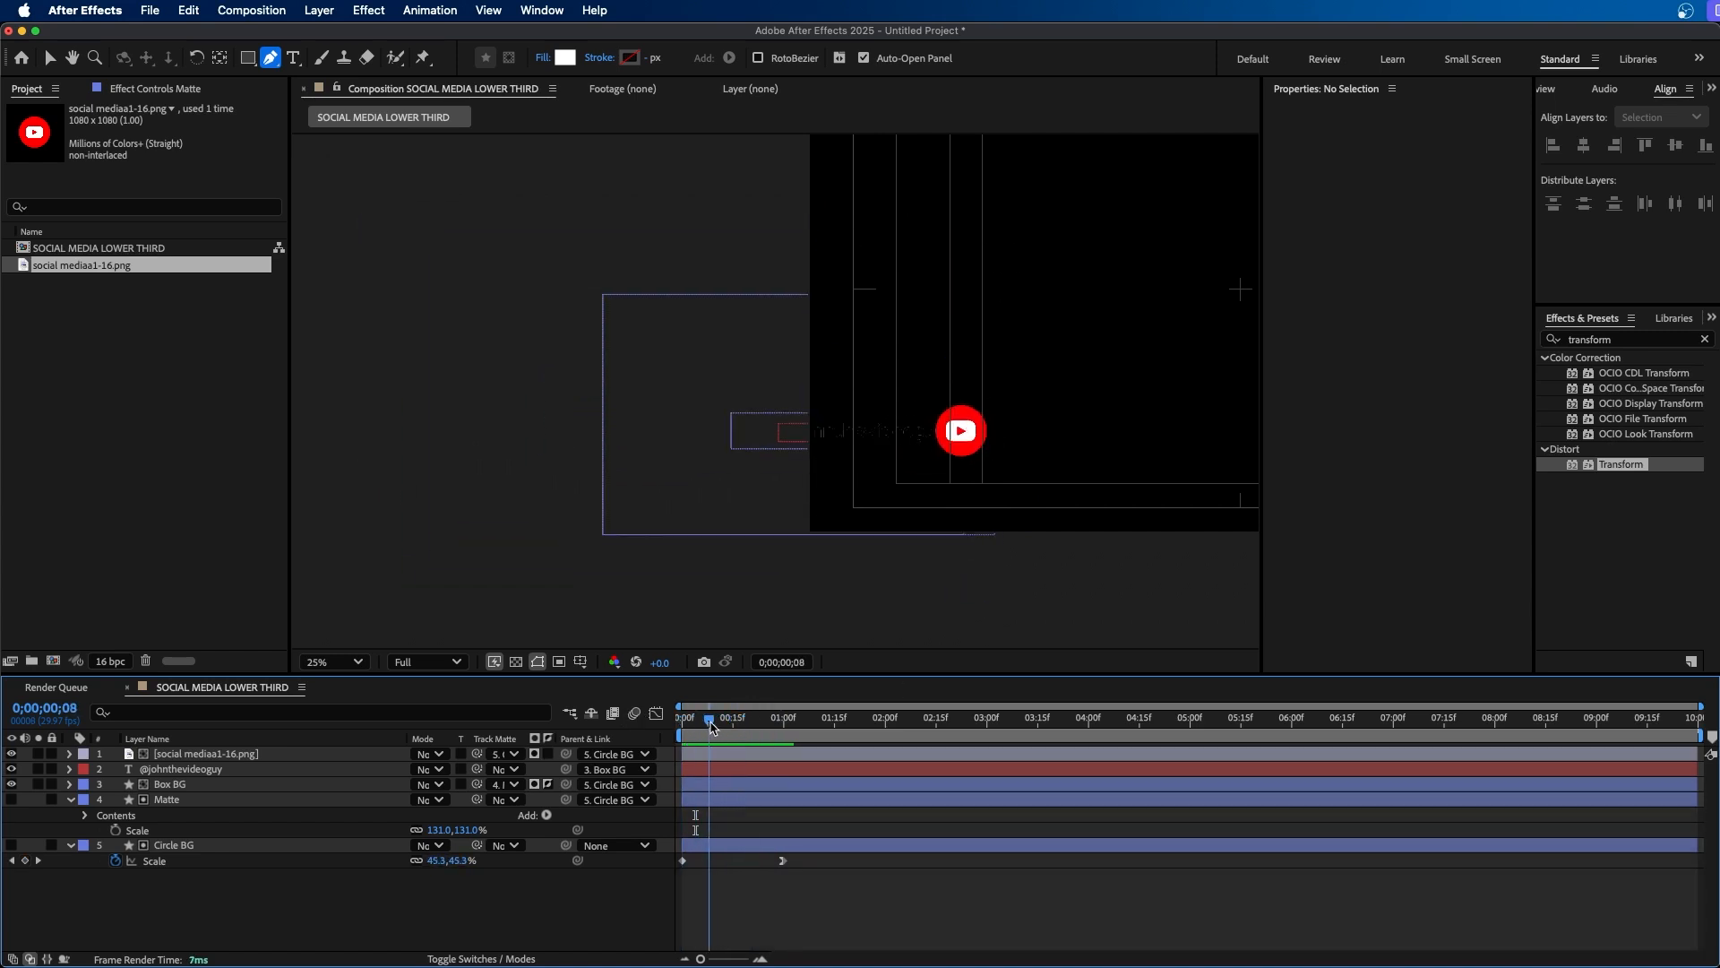
{"action": "left_click", "coordinate": [516, 662]}
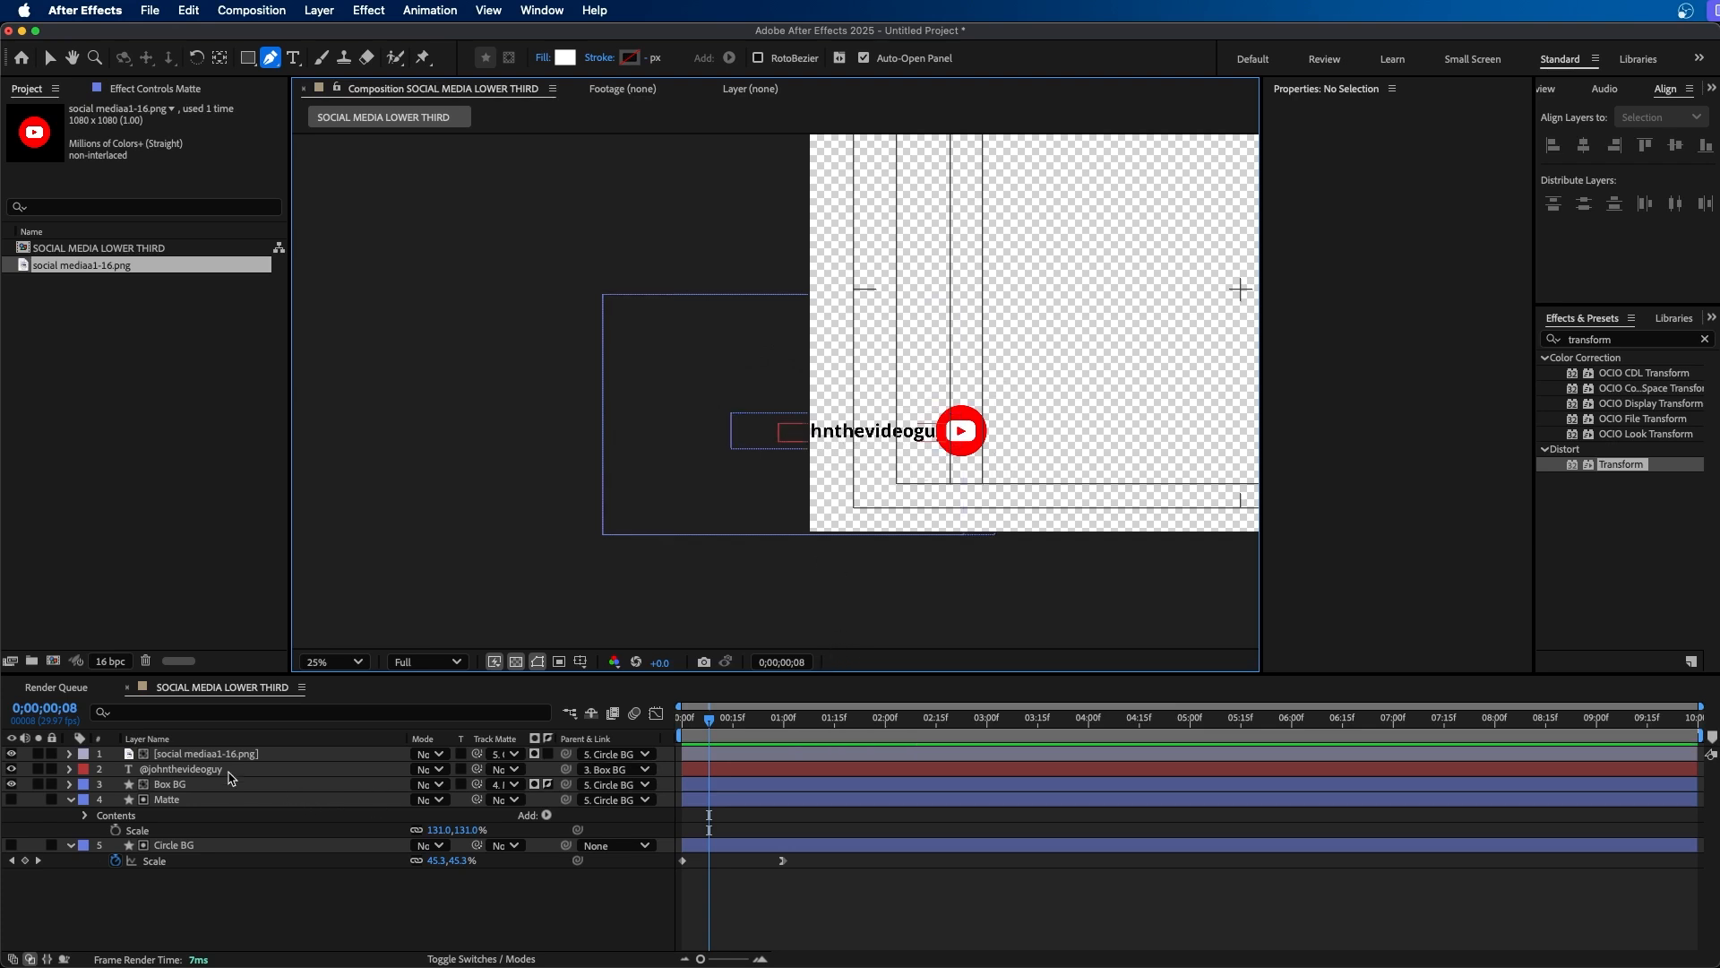
Use the Matte layer as an inverted track matte for the handle text layer and preview the animation from the start.
{"action": "left_click", "coordinate": [229, 769]}
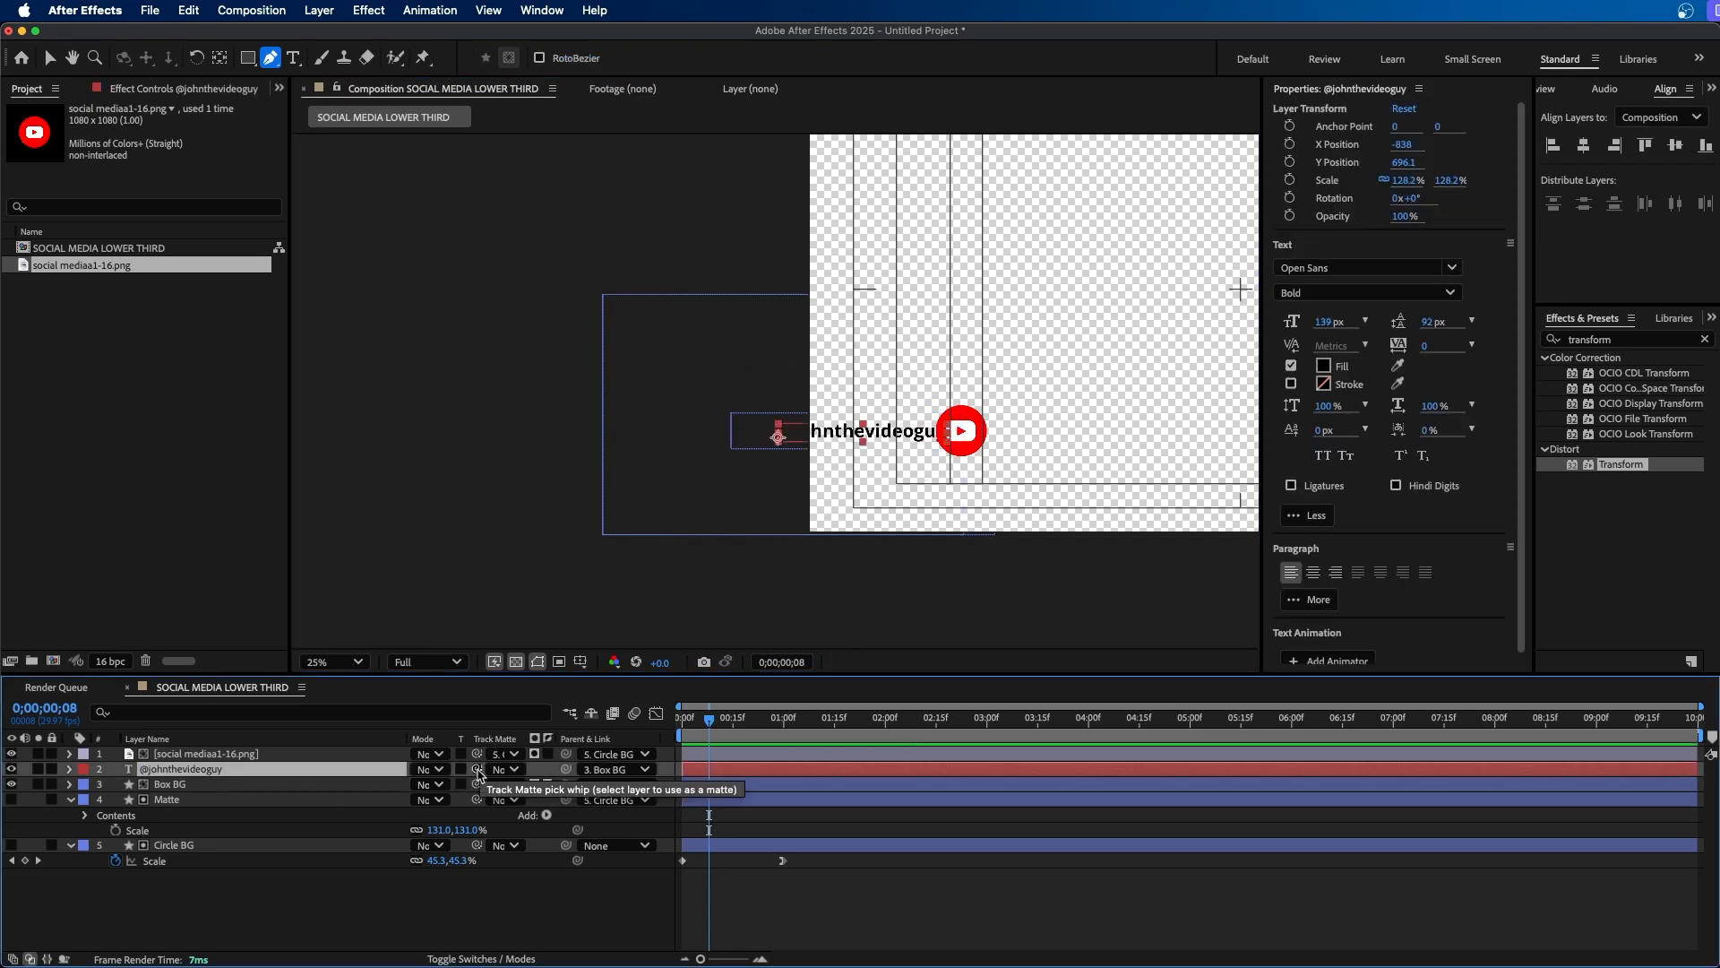
{"action": "left_click_drag", "start_coordinate": [476, 775], "coordinate": [205, 800]}
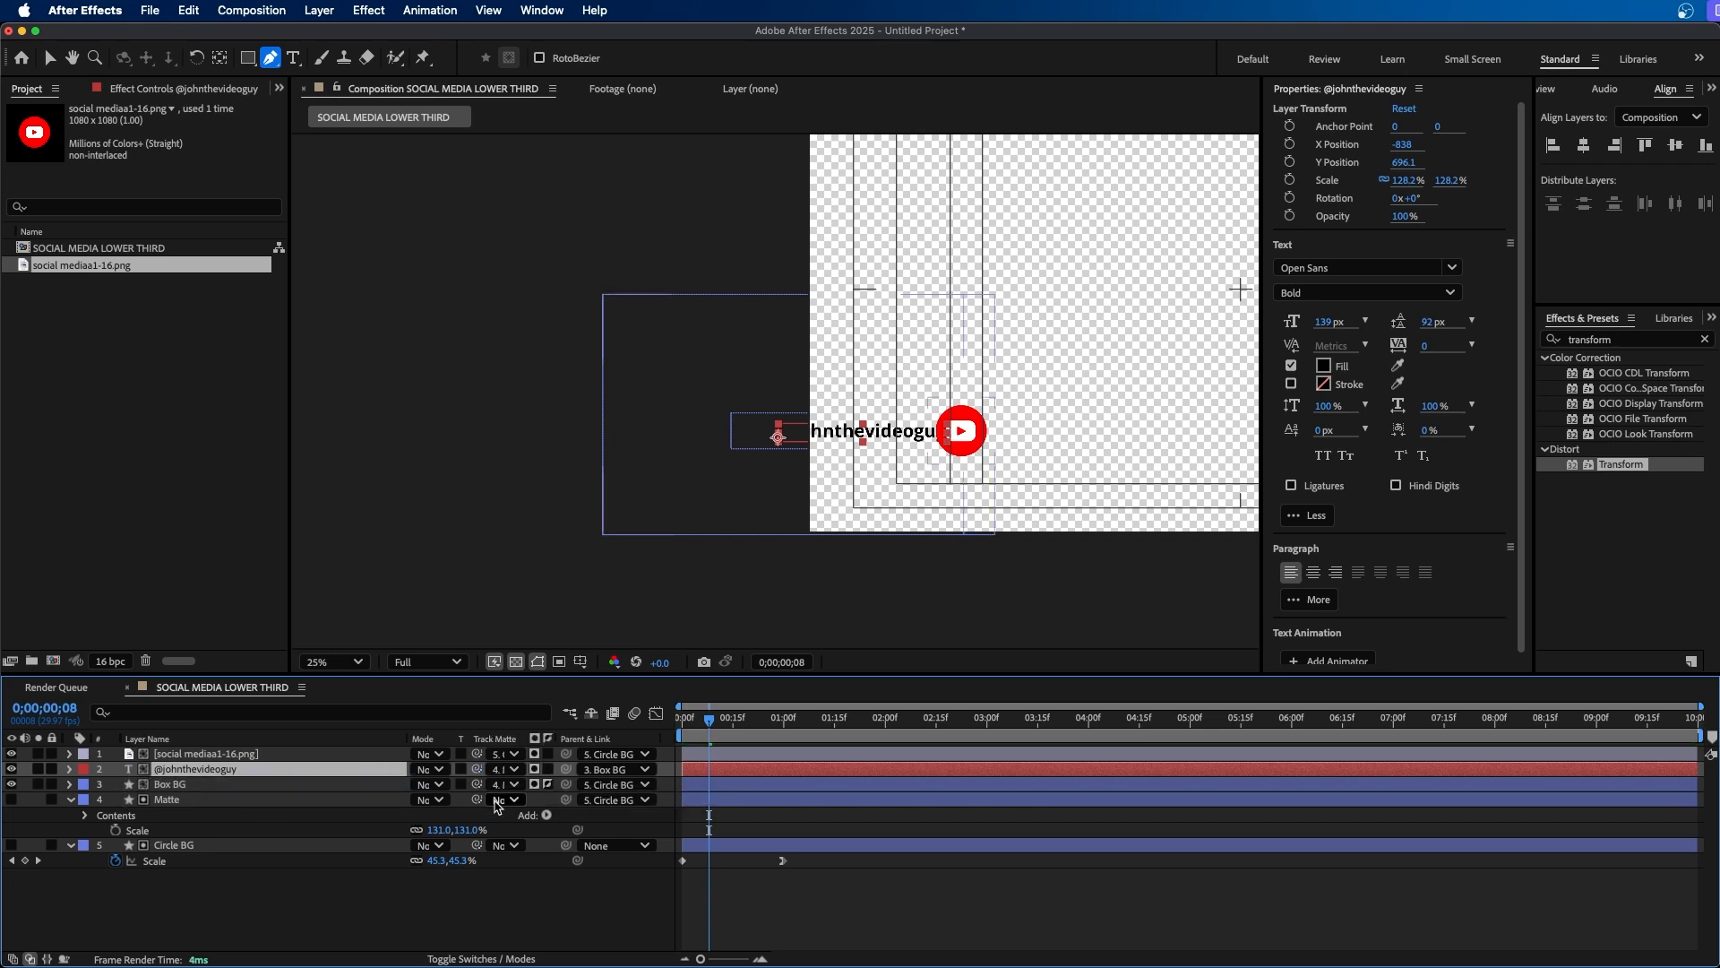
{"action": "left_click", "coordinate": [548, 769]}
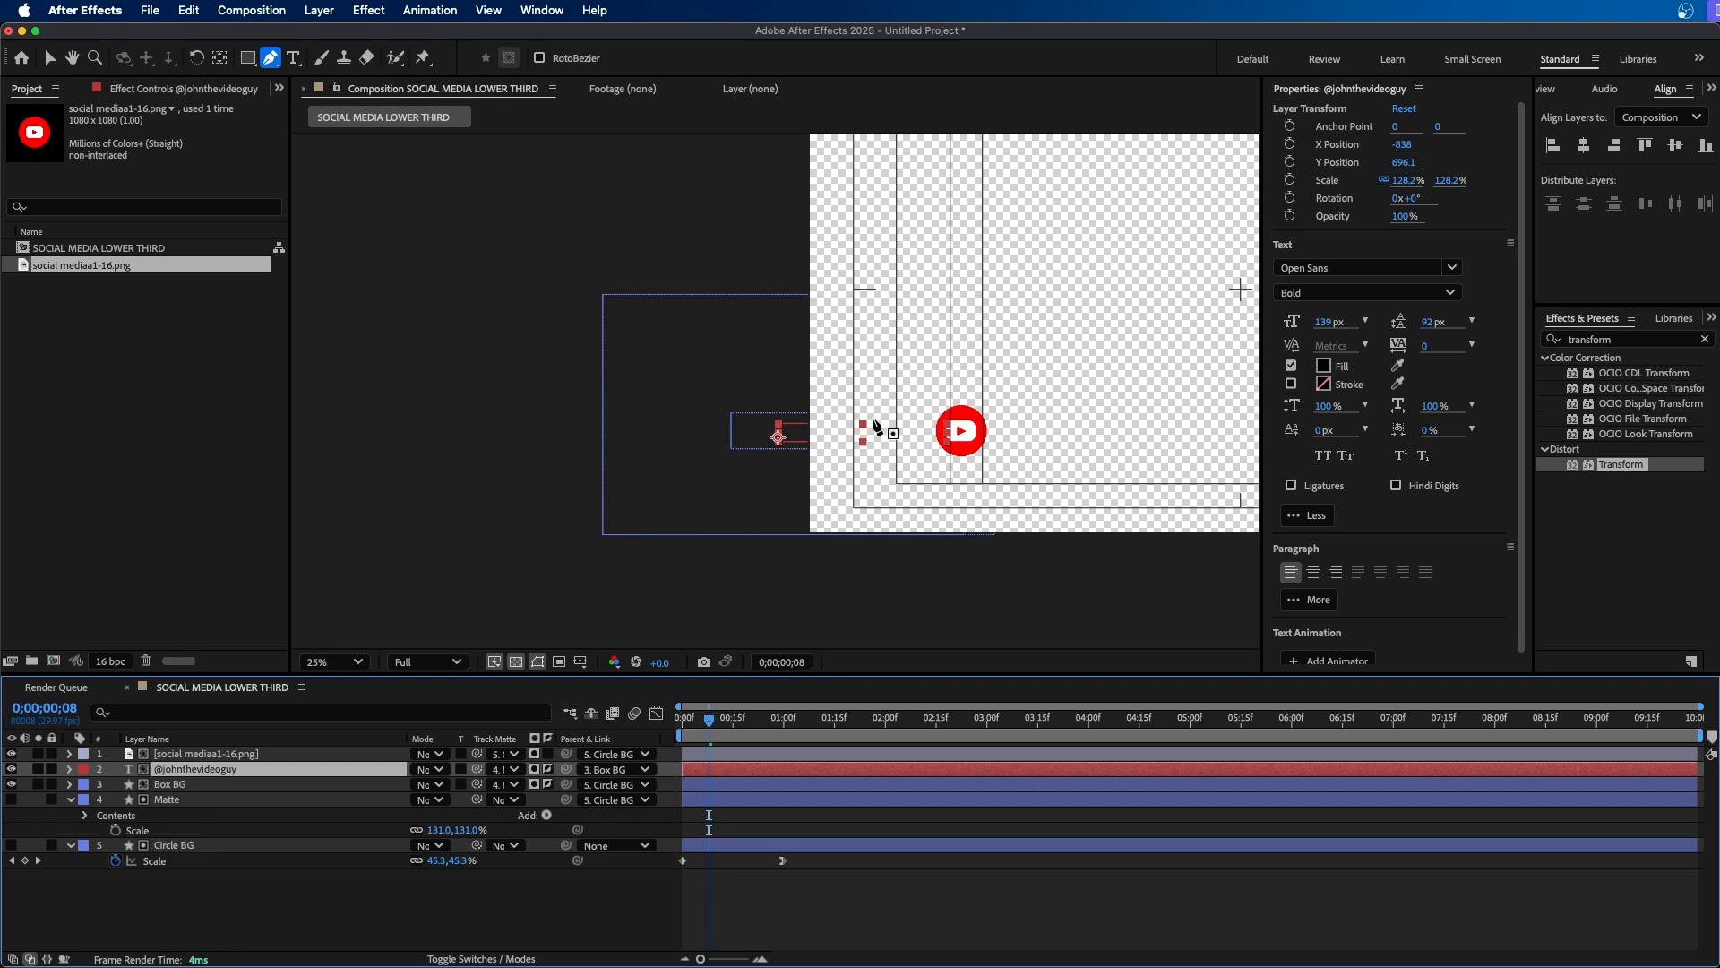
{"action": "left_click", "coordinate": [885, 923]}
{"action": "left_click_drag", "start_coordinate": [713, 722], "coordinate": [609, 712]}
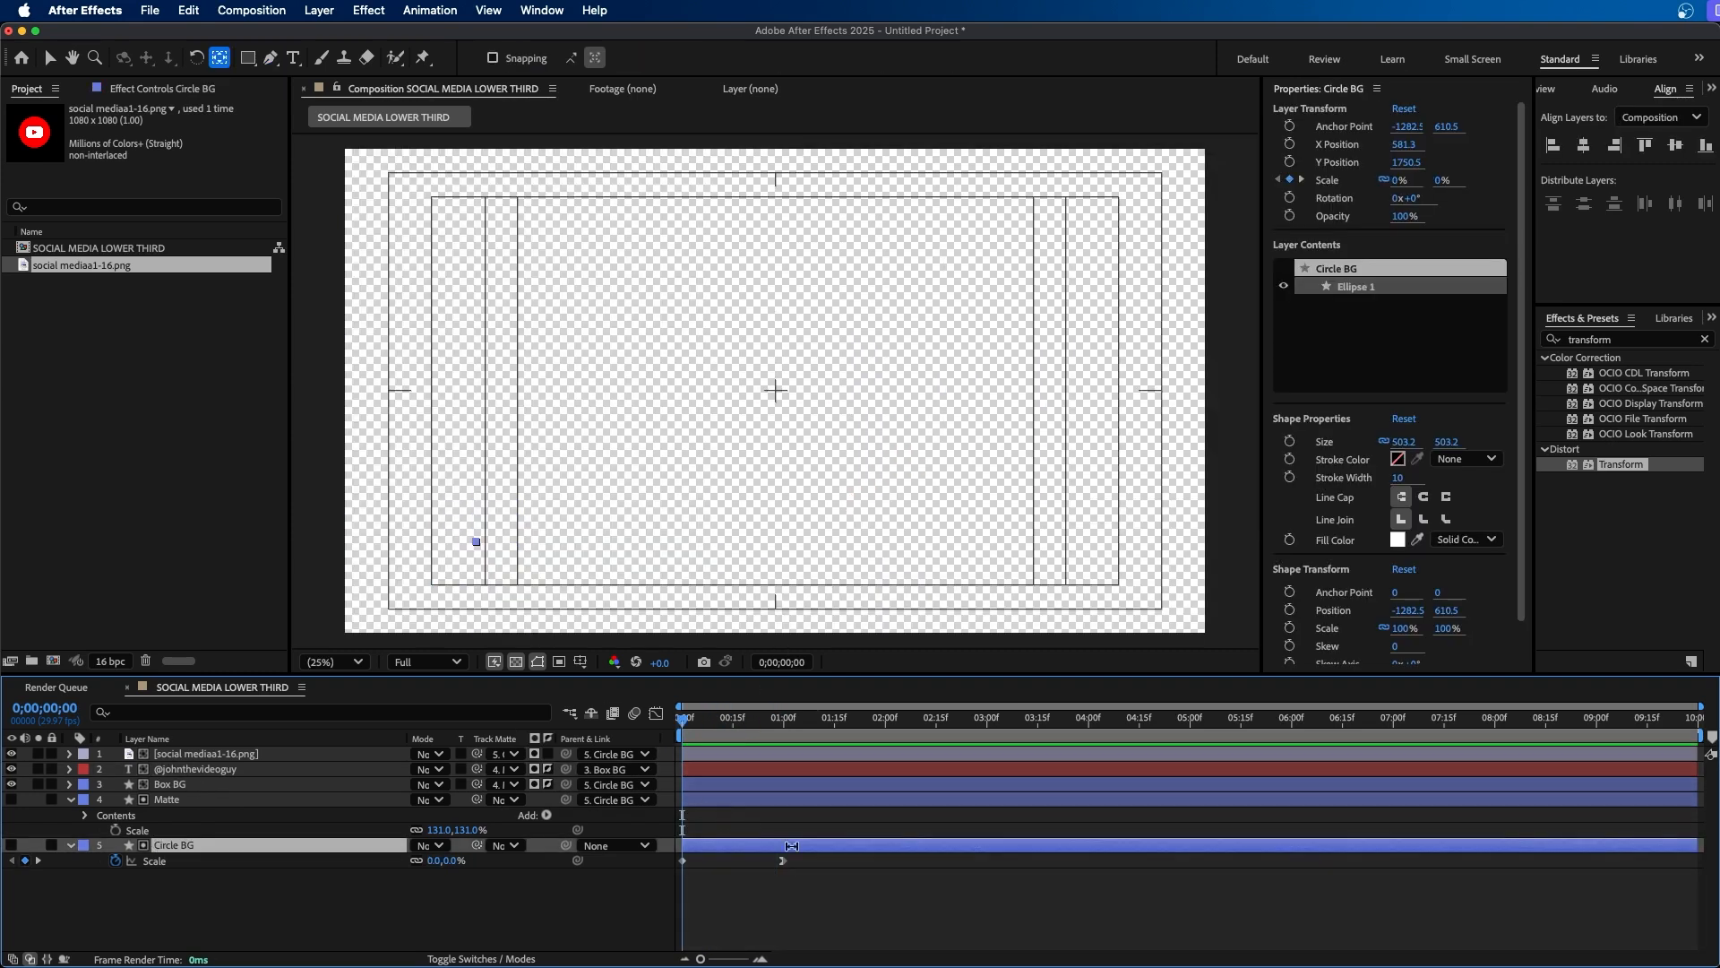
{"action": "key", "text": "space"}
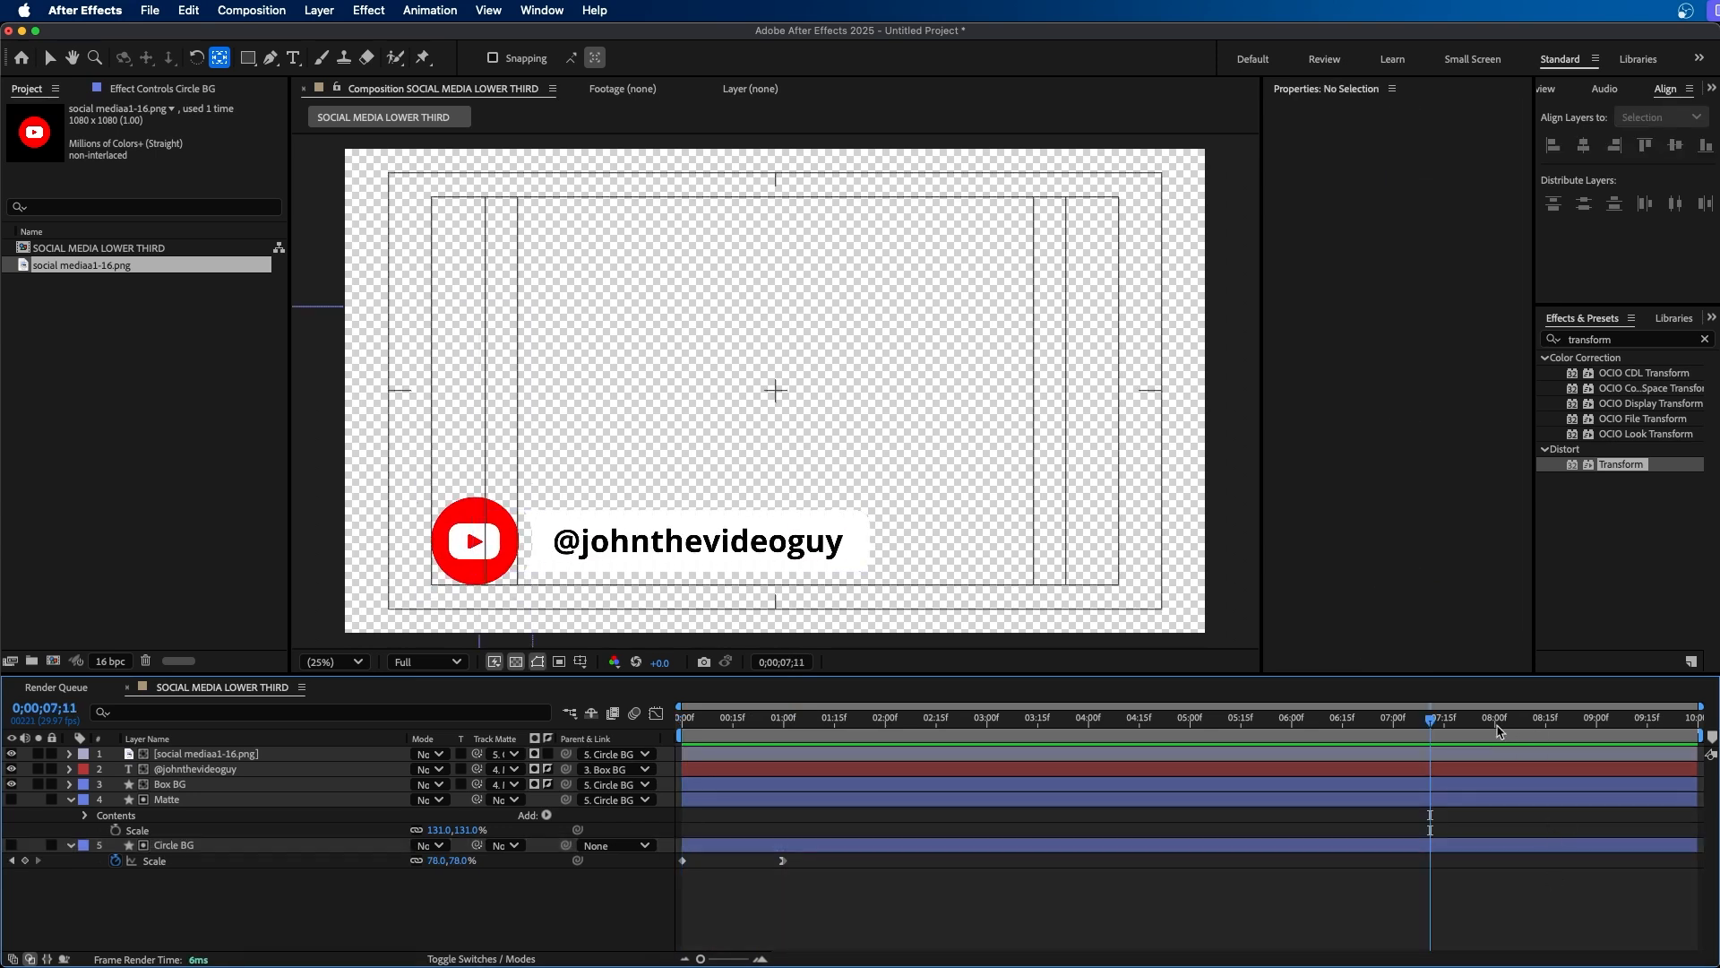
Add Box BG X Position keyframes at 0;00;08;00 with the current value and at 0;00;09;00 with -2392.1.
{"action": "left_click", "coordinate": [1492, 723]}
{"action": "left_click", "coordinate": [1495, 724]}
{"action": "left_click", "coordinate": [250, 822]}
{"action": "left_click", "coordinate": [334, 850]}
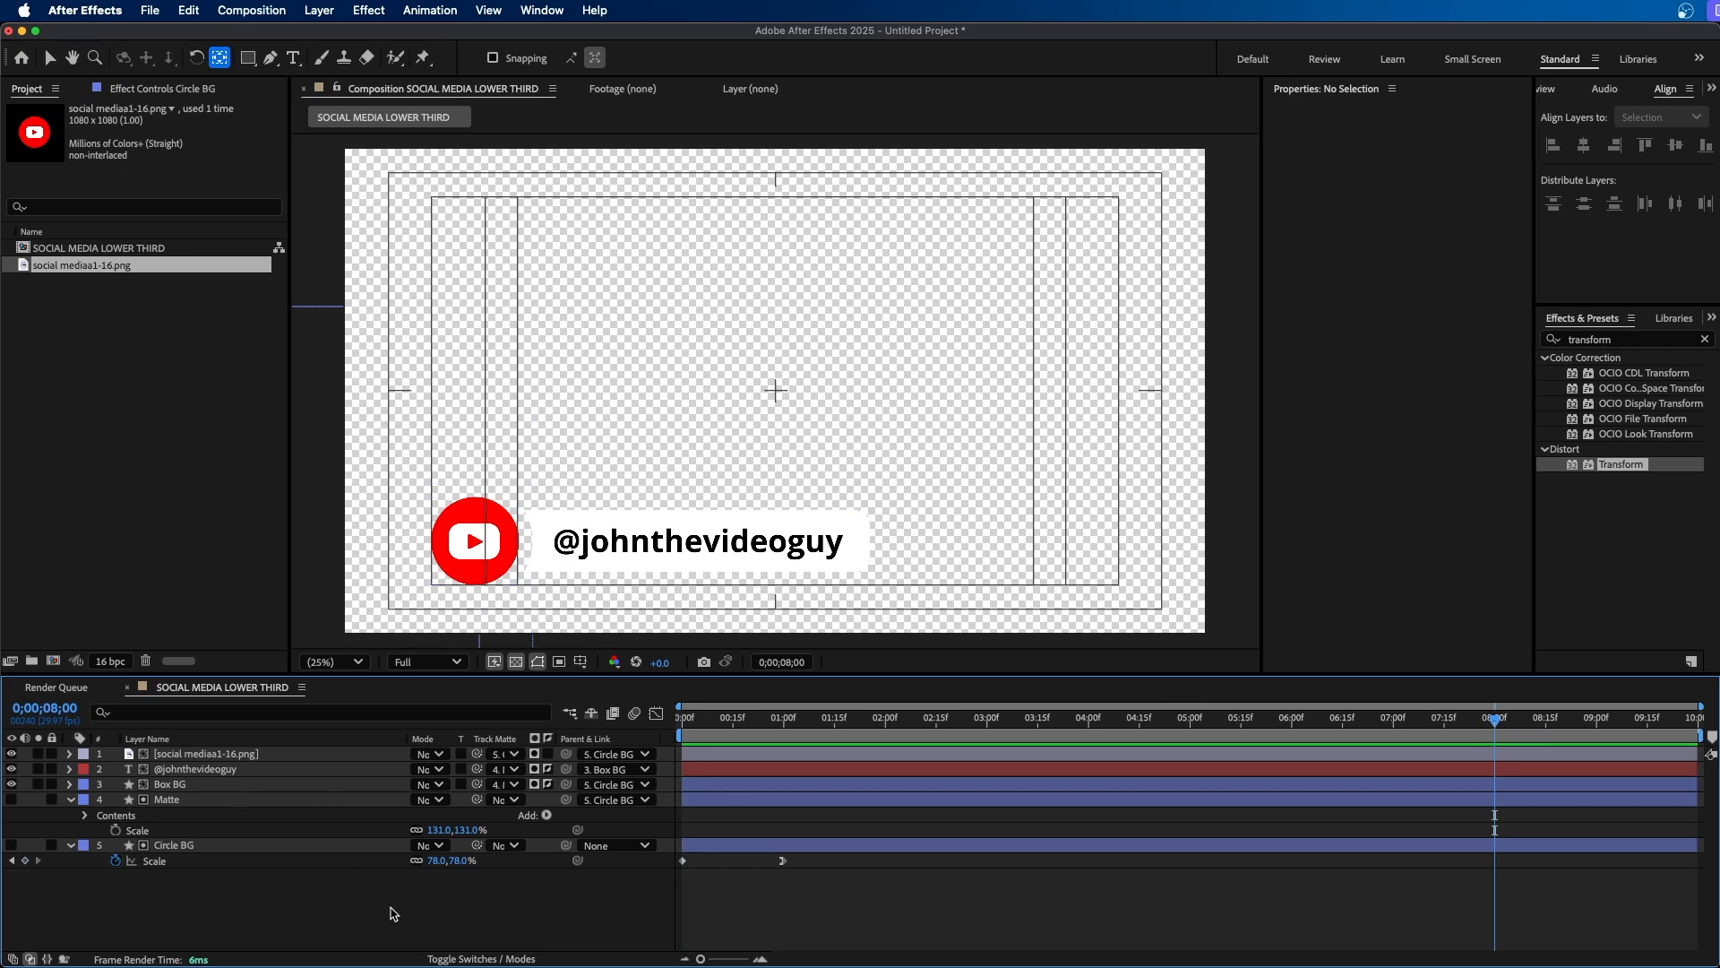
{"action": "key", "text": "u"}
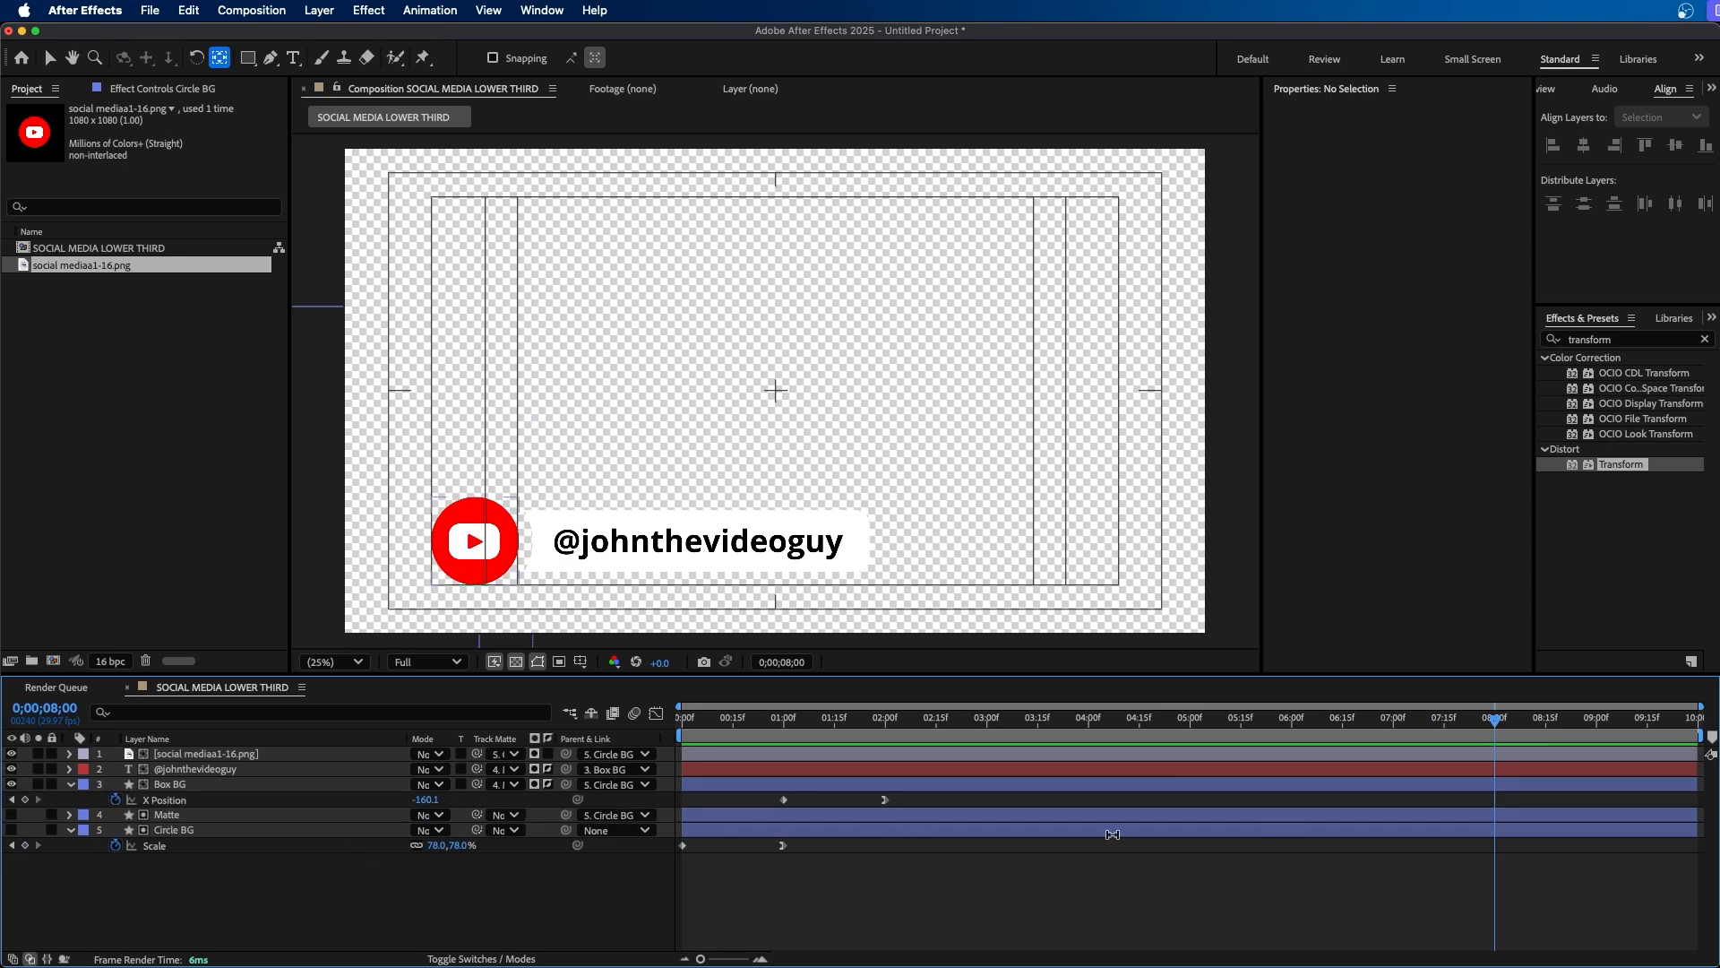
{"action": "left_click", "coordinate": [99, 800]}
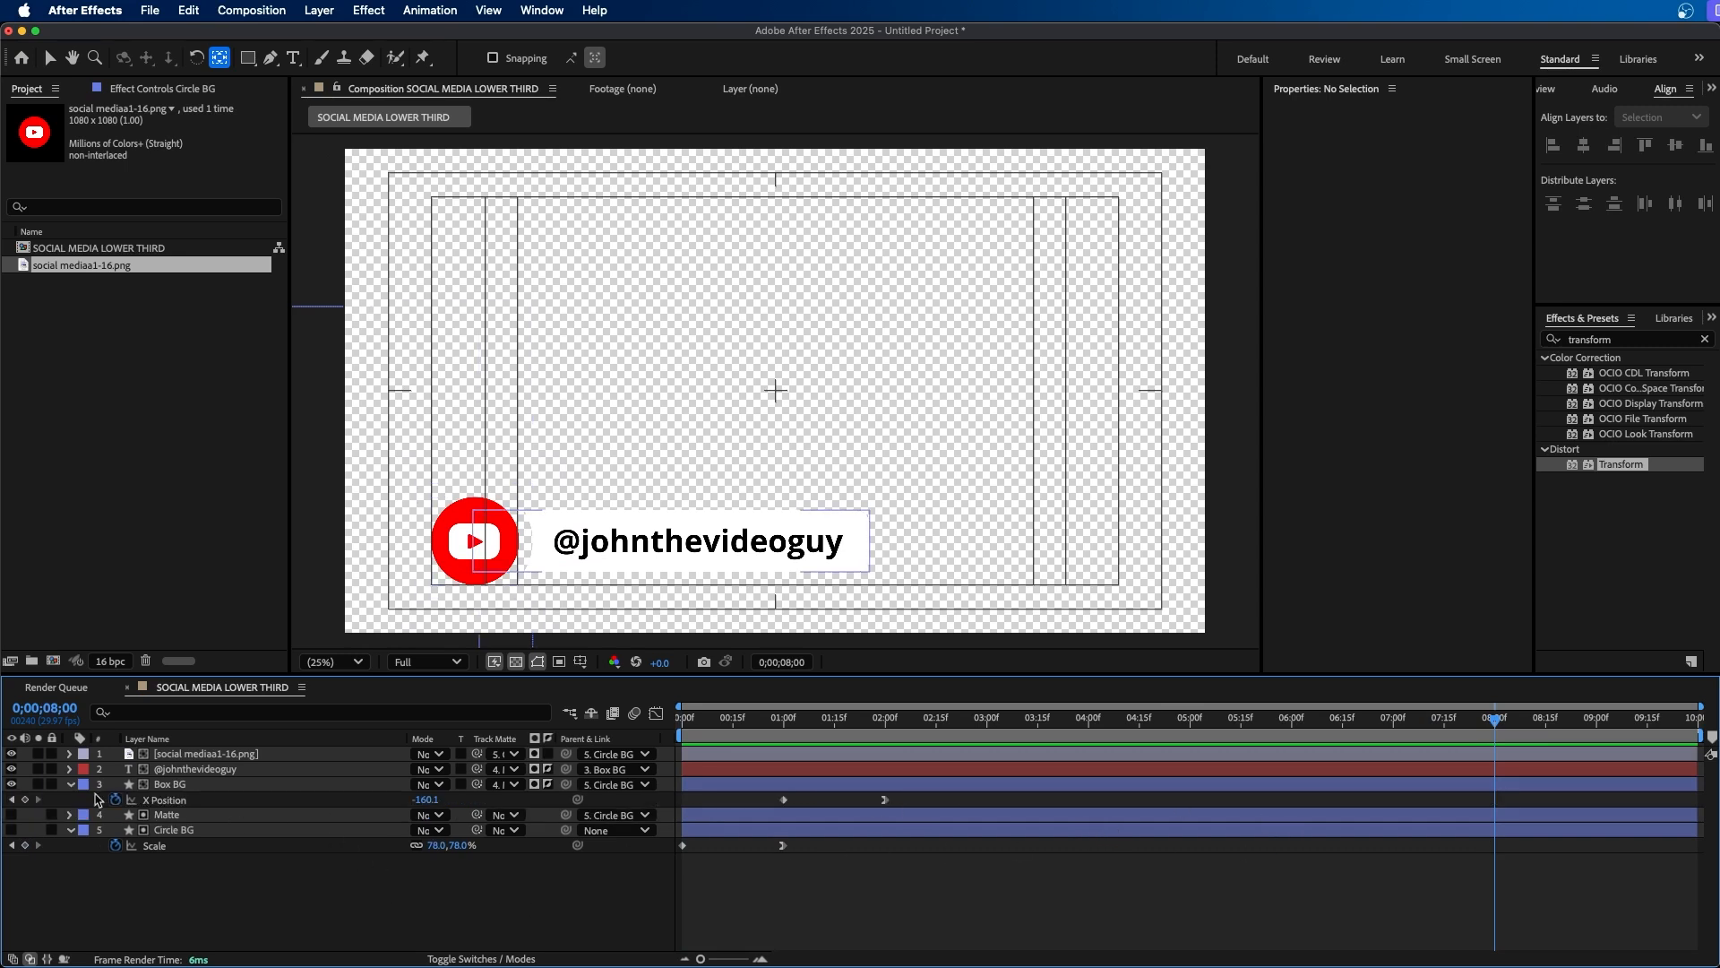
{"action": "left_click", "coordinate": [25, 799]}
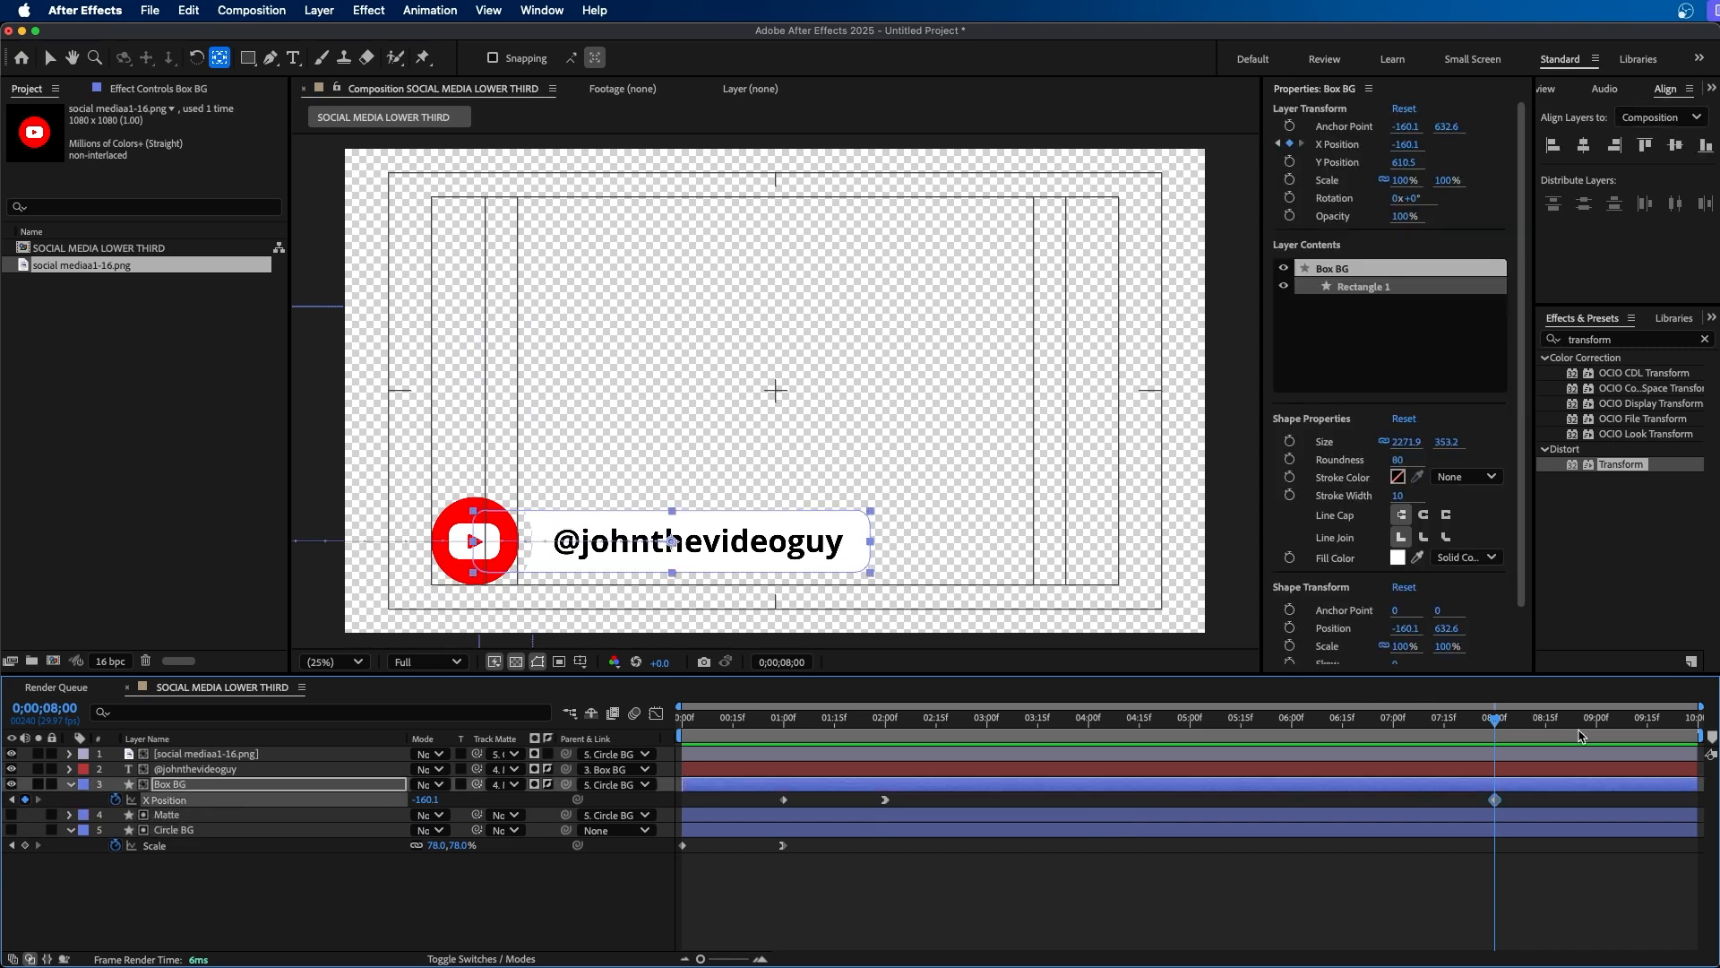
{"action": "left_click", "coordinate": [1598, 724]}
{"action": "left_click_drag", "start_coordinate": [427, 800], "coordinate": [212, 816]}
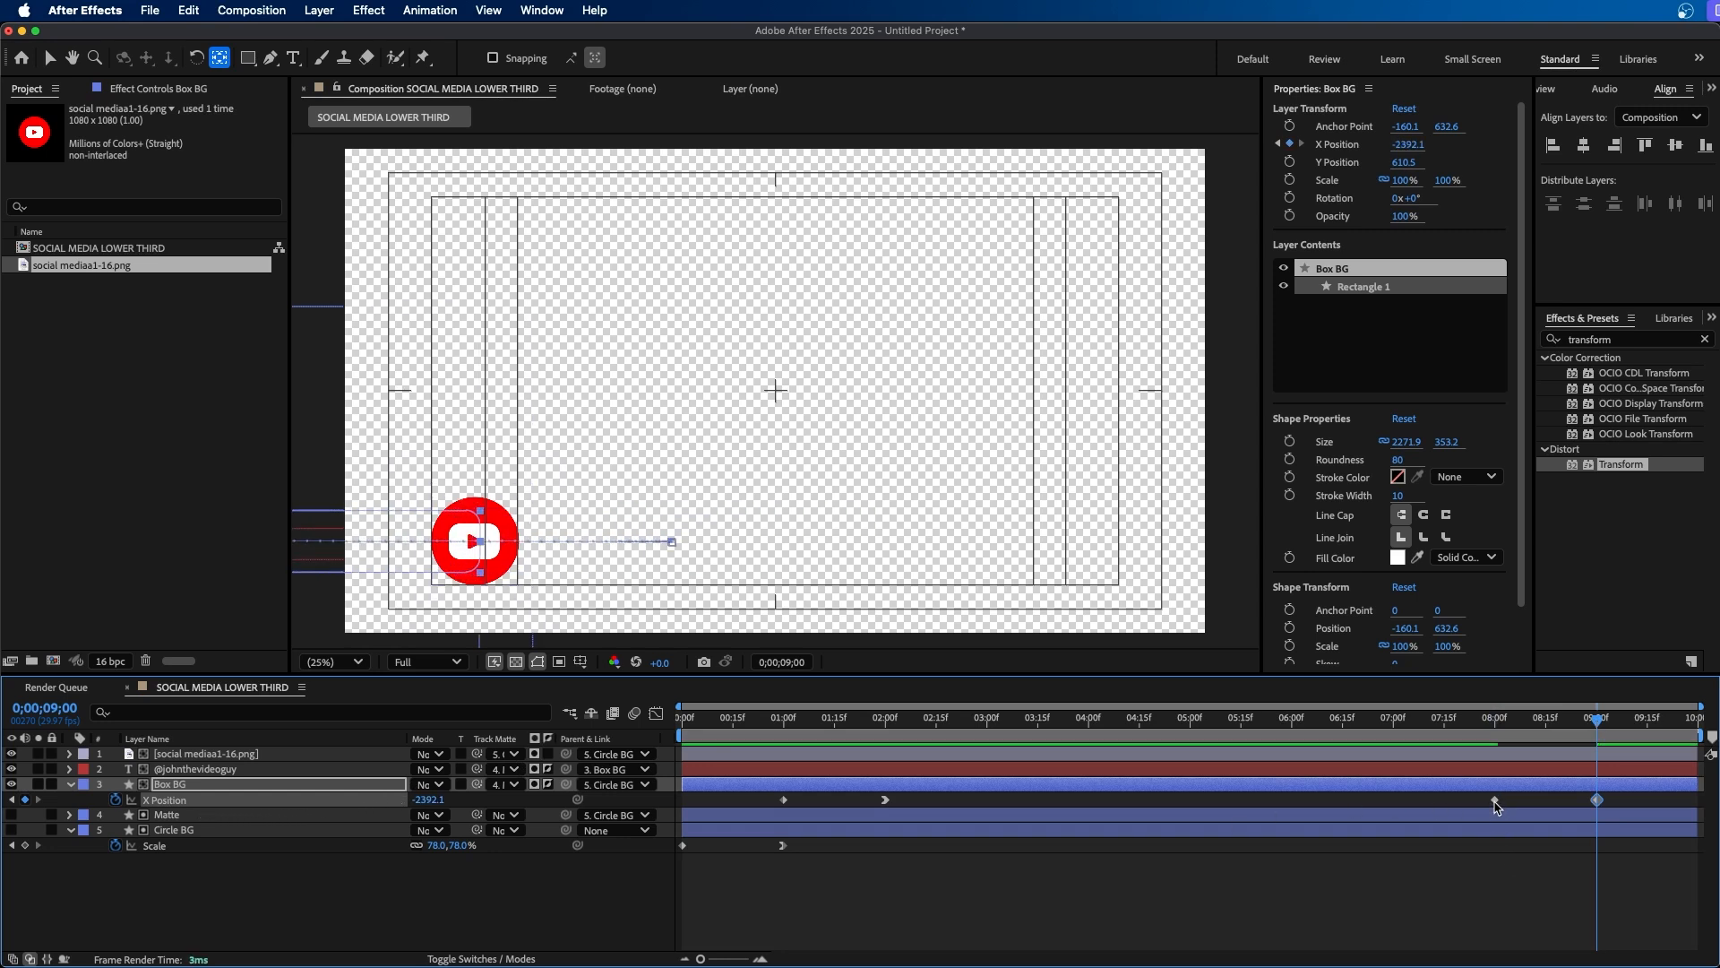
Apply Easy Ease Out to the eight-second Box BG X Position keyframe, lengthen its outgoing handle in the Graph Editor, and preview the slide-in.
{"action": "left_click", "coordinate": [1496, 801]}
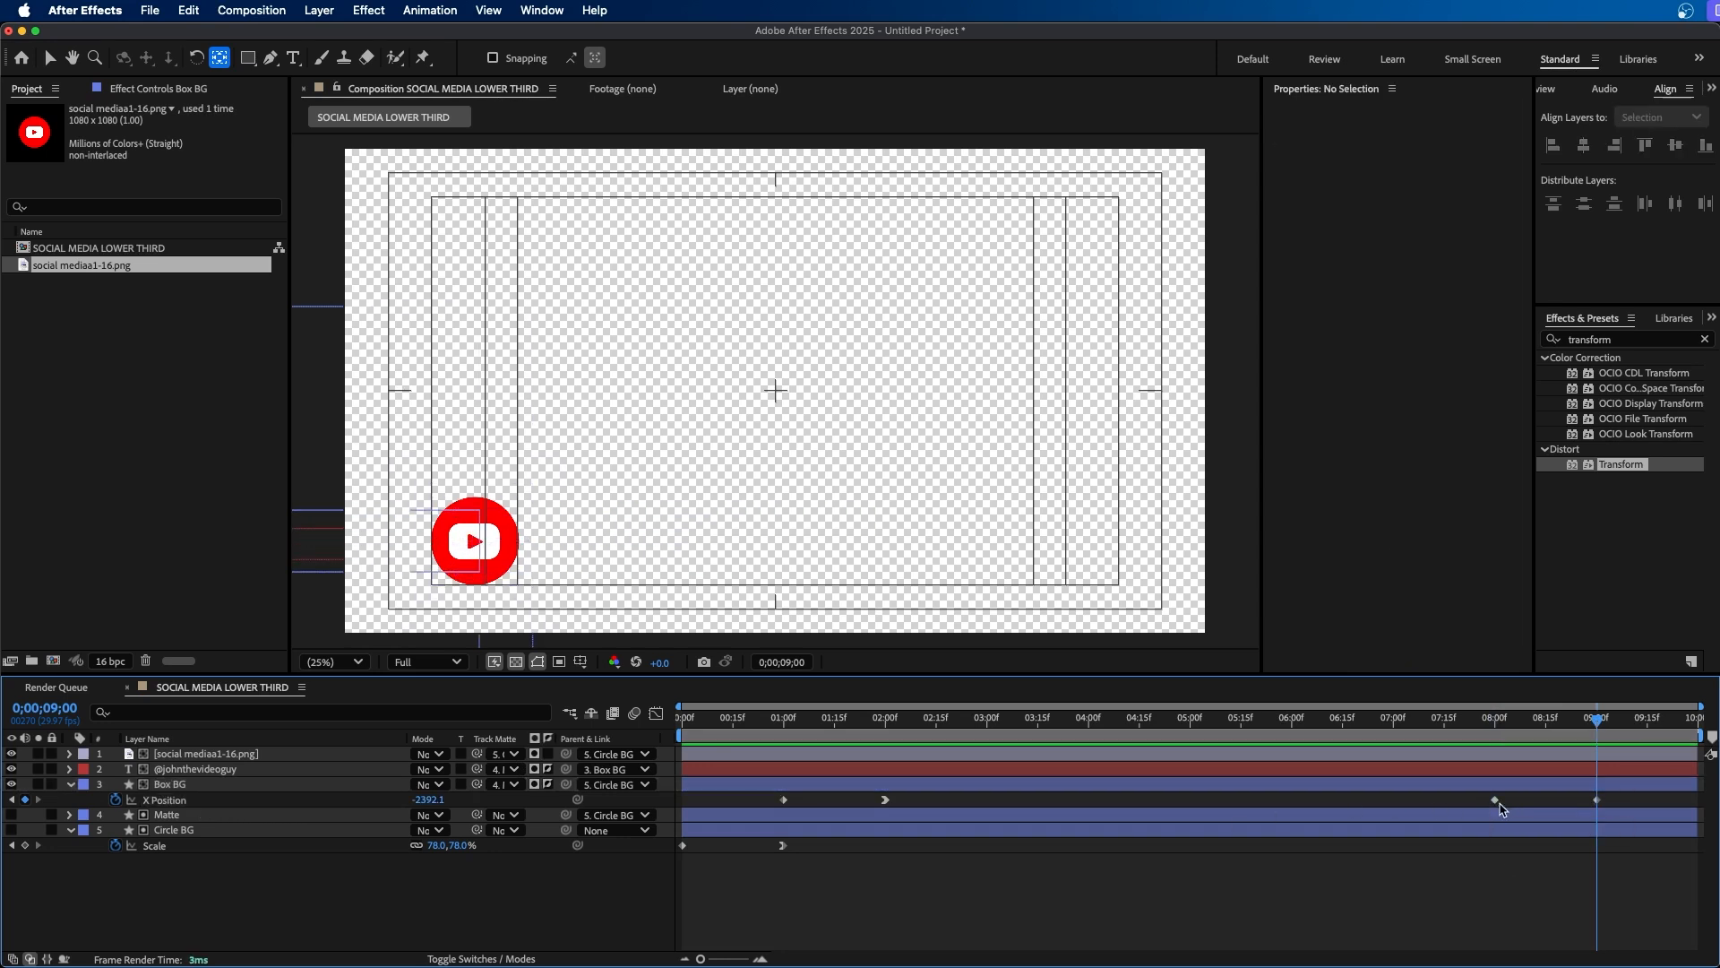
{"action": "left_click", "coordinate": [657, 713]}
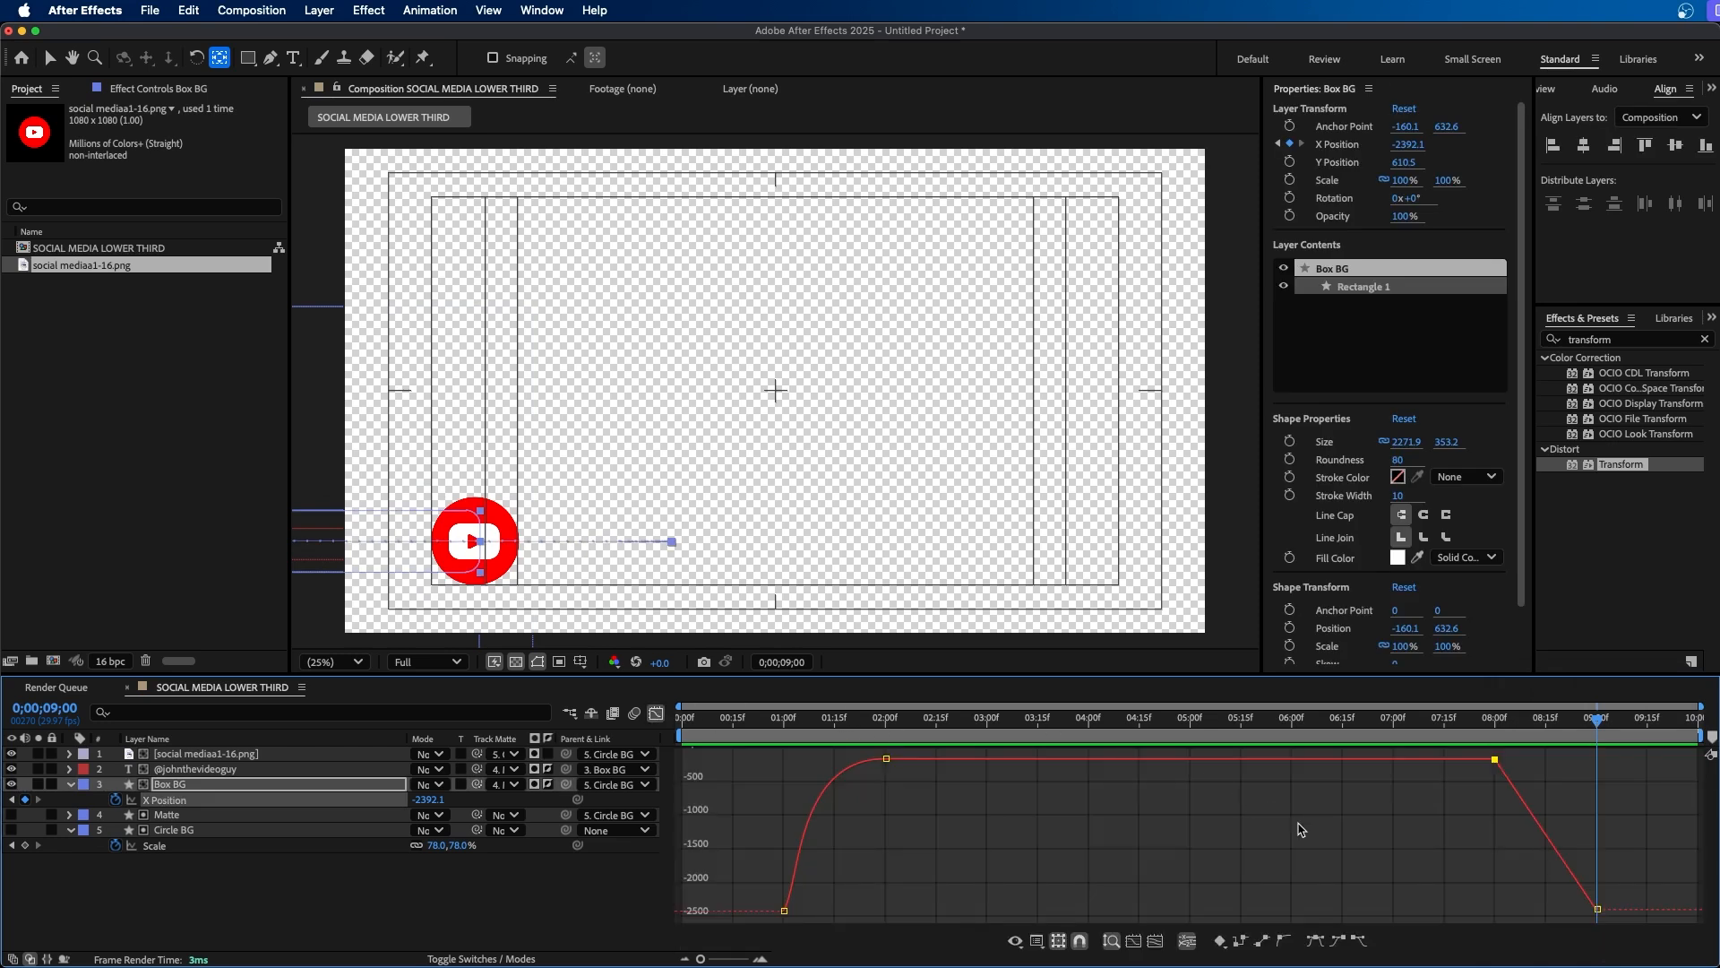
{"action": "left_click", "coordinate": [1361, 940]}
{"action": "left_click_drag", "start_coordinate": [1528, 759], "coordinate": [1574, 760]}
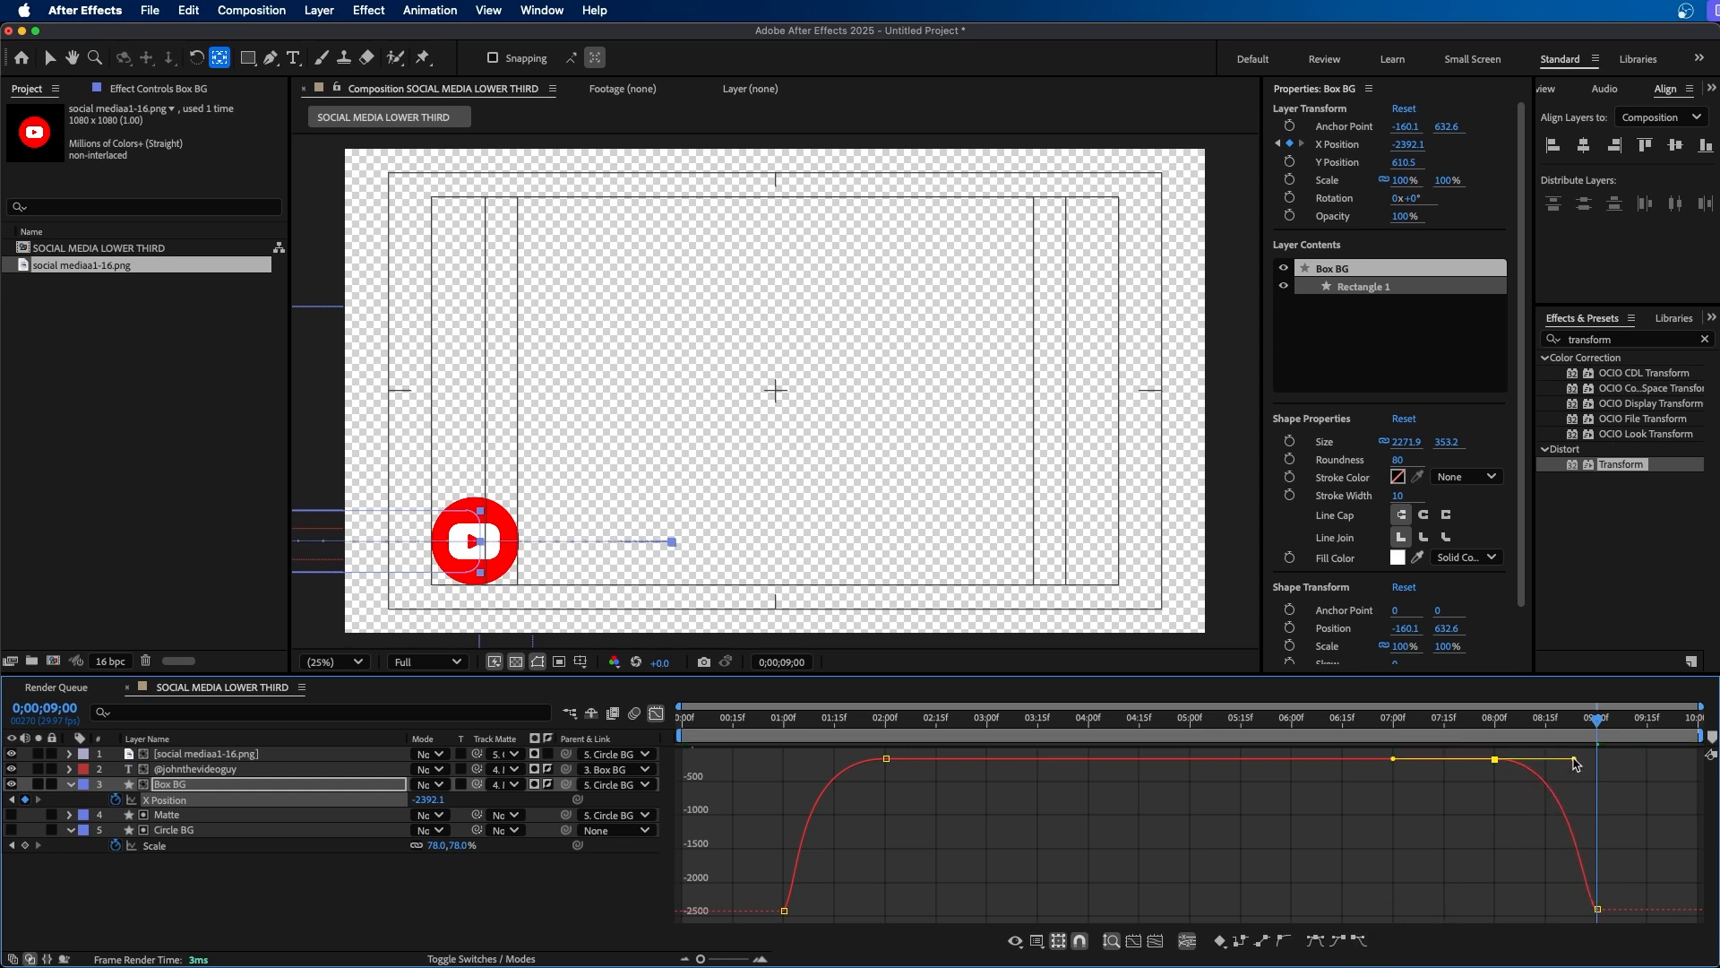
{"action": "left_click", "coordinate": [1492, 727]}
{"action": "key", "text": "space"}
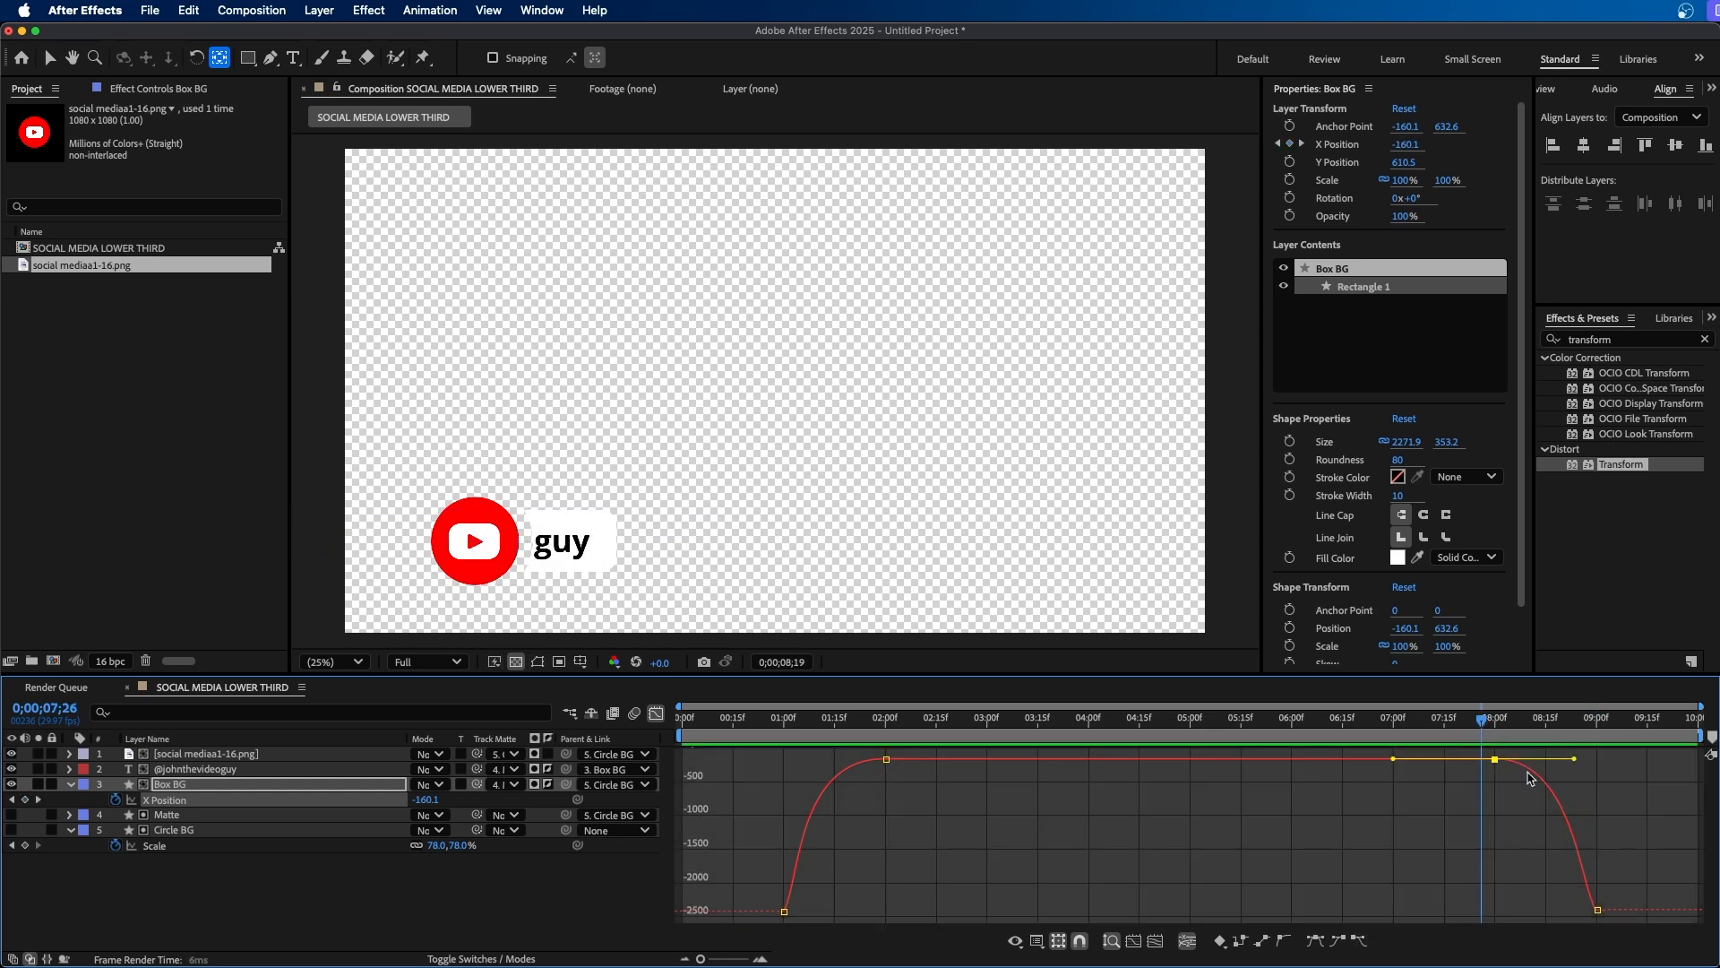
Add Circle BG Scale keyframes at 0;00;09;00 with the current value and at 0;00;09;29 with 0%.
{"action": "left_click", "coordinate": [178, 831]}
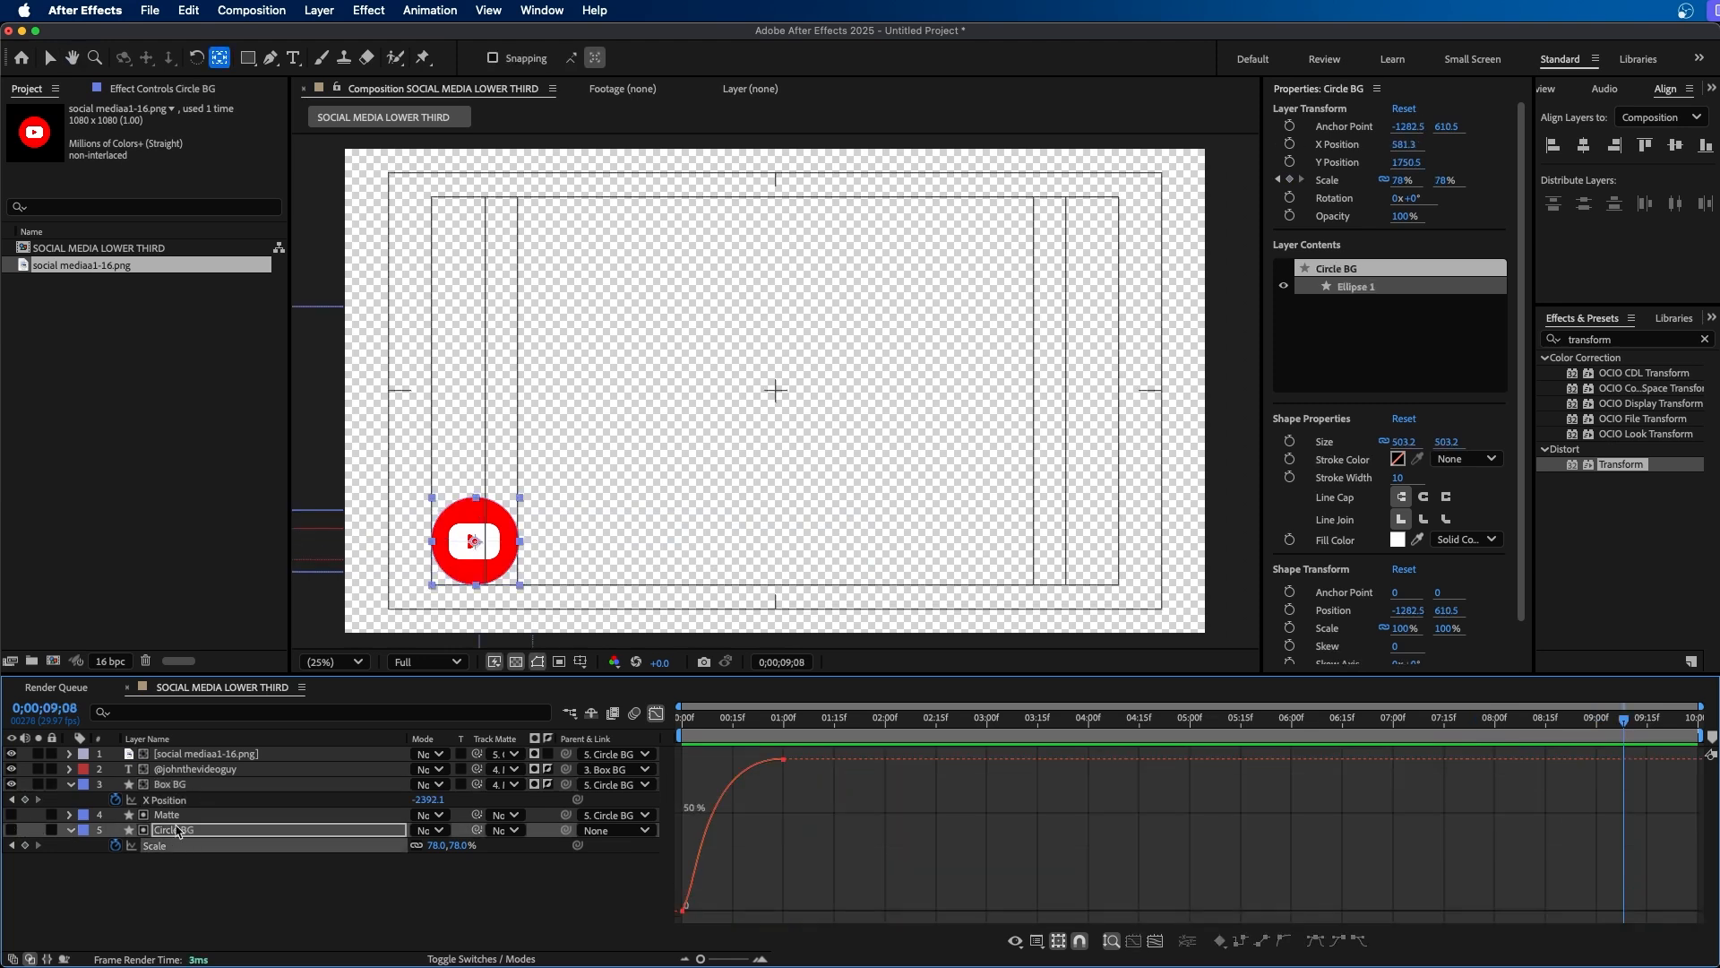
{"action": "left_click", "coordinate": [658, 715]}
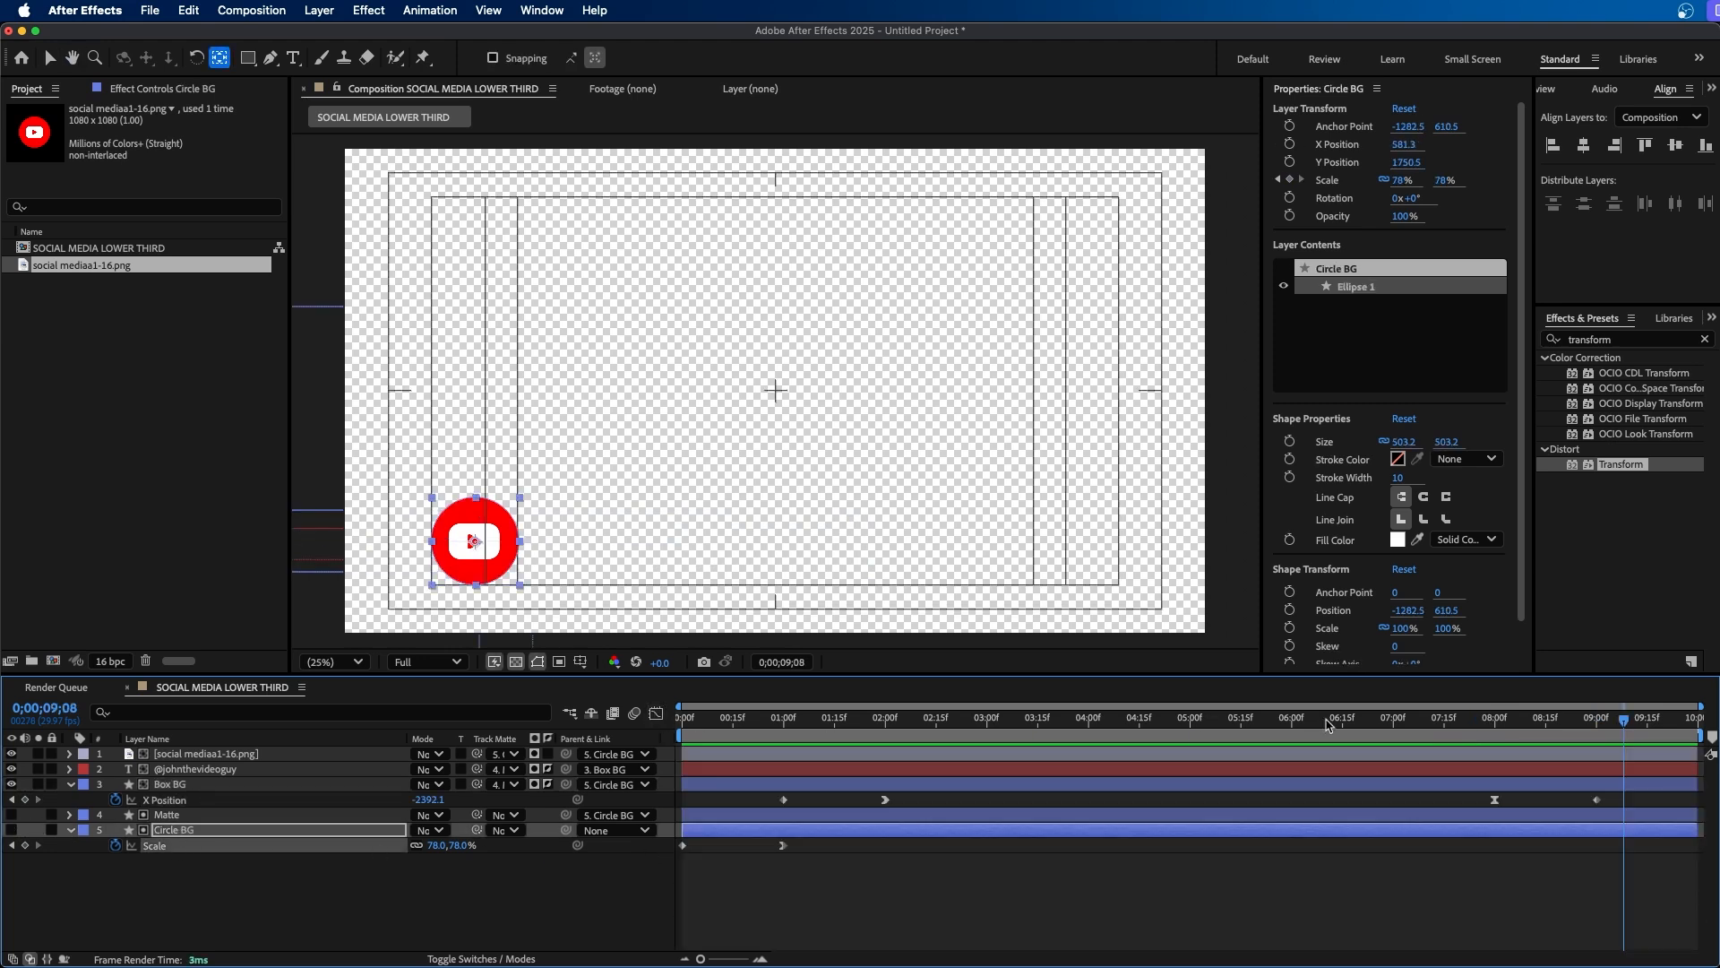
{"action": "left_click", "coordinate": [1599, 722]}
{"action": "key", "text": "space"}
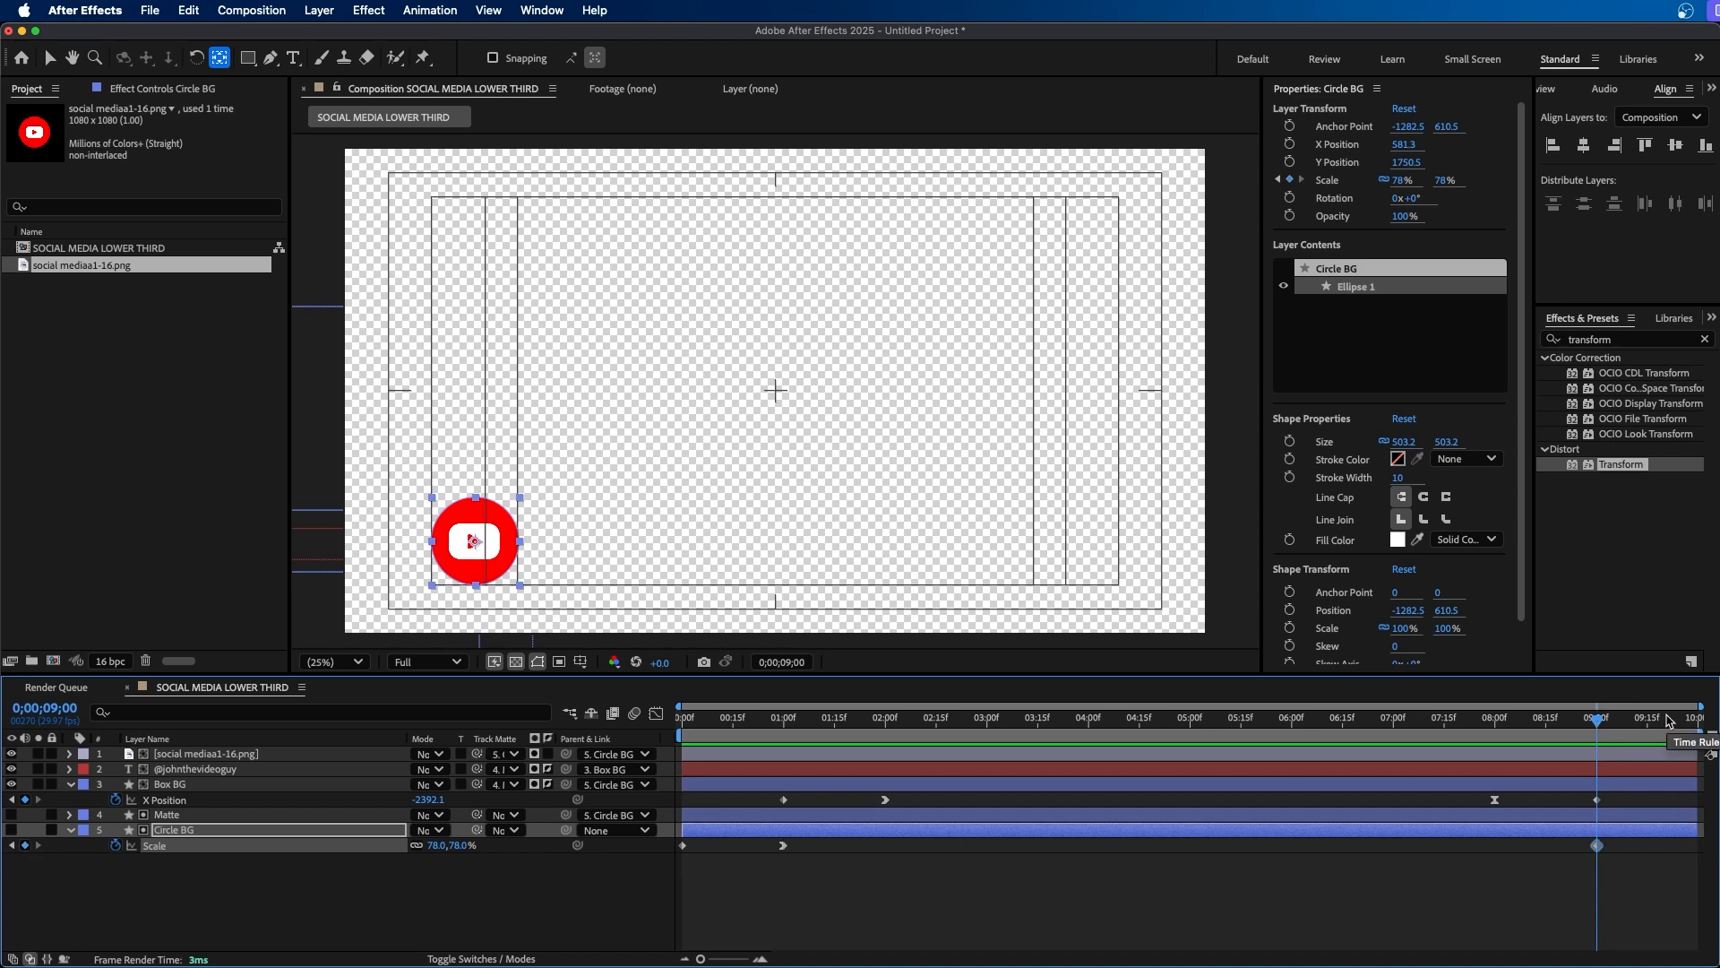
{"action": "left_click", "coordinate": [463, 846]}
{"action": "type", "text": "0"}
{"action": "key", "text": "Return"}
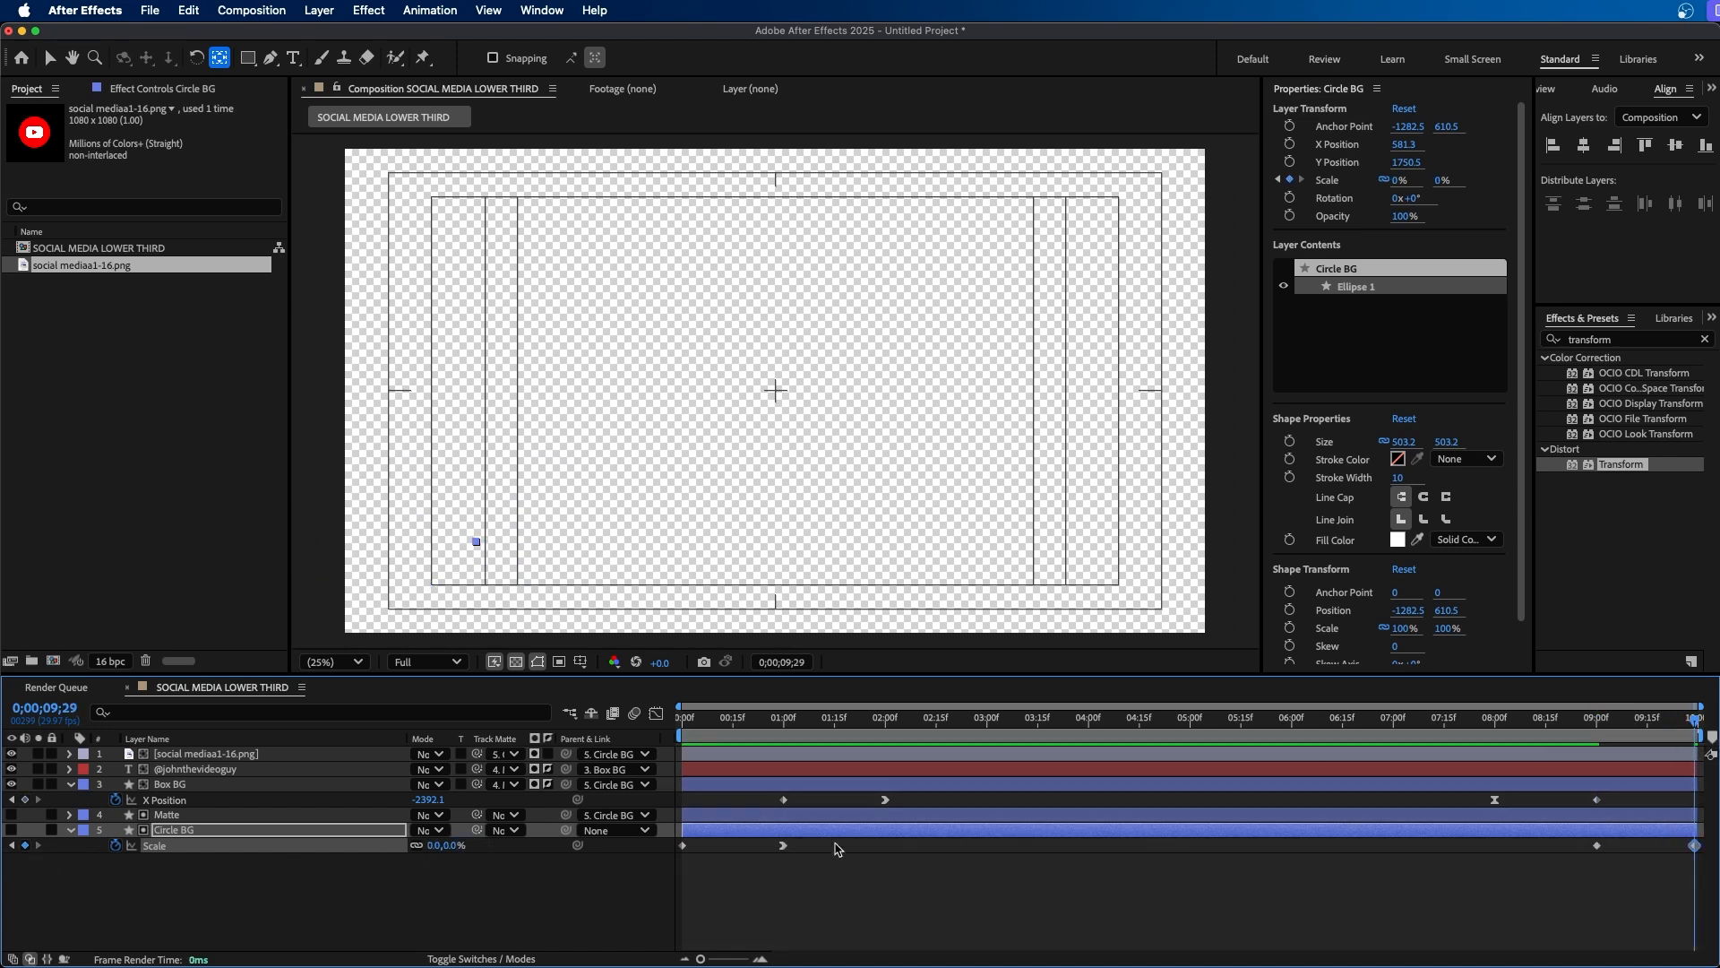
Apply Easy Ease Out to the nine-second Circle BG Scale keyframe and lengthen its outgoing handle in the Graph Editor.
{"action": "left_click", "coordinate": [657, 714]}
{"action": "left_click", "coordinate": [1598, 759]}
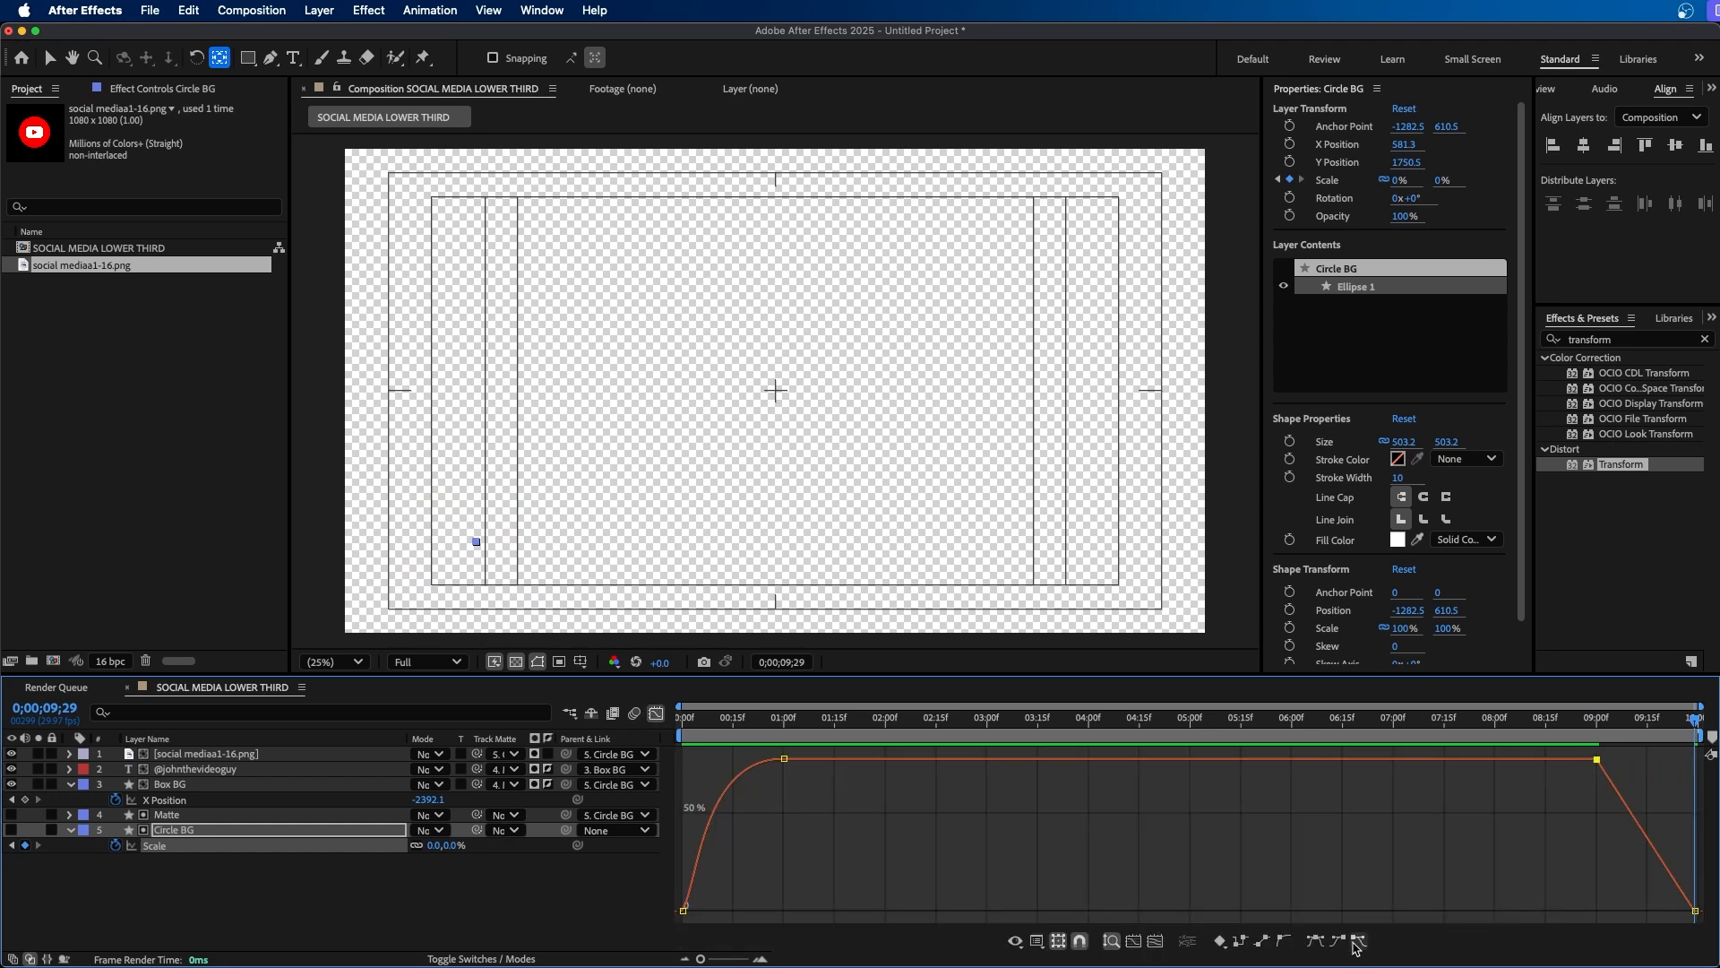
{"action": "left_click", "coordinate": [1359, 943]}
{"action": "left_click_drag", "start_coordinate": [1629, 759], "coordinate": [1678, 759]}
{"action": "left_click", "coordinate": [1553, 723]}
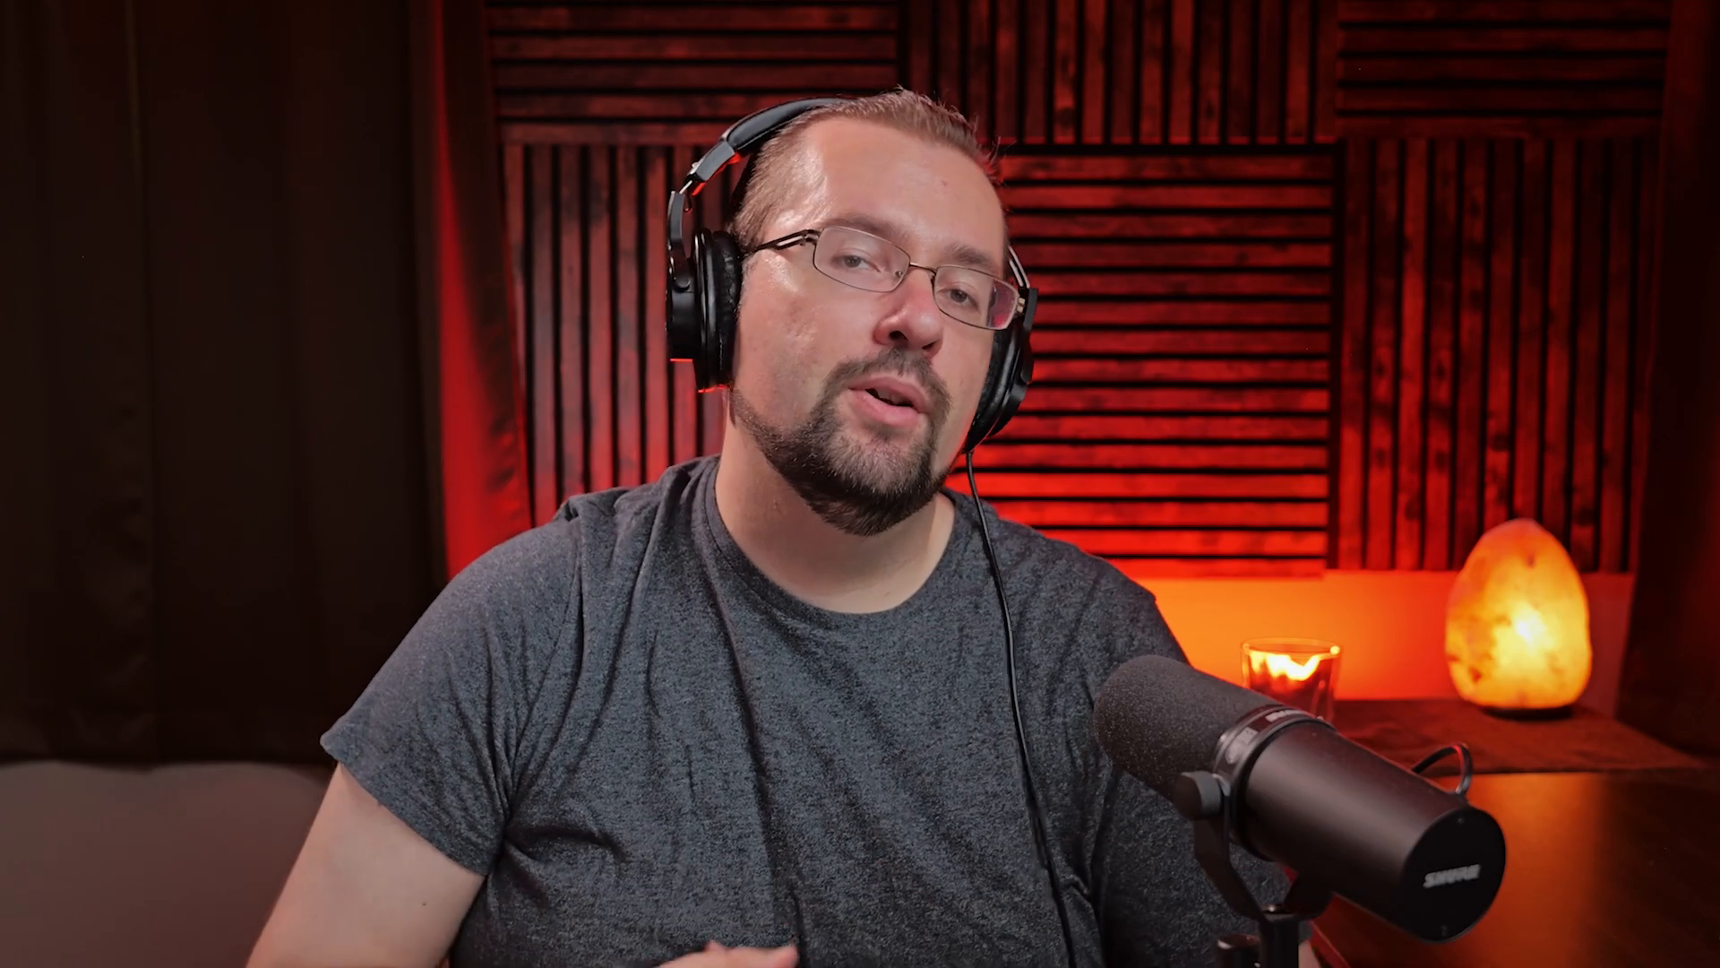